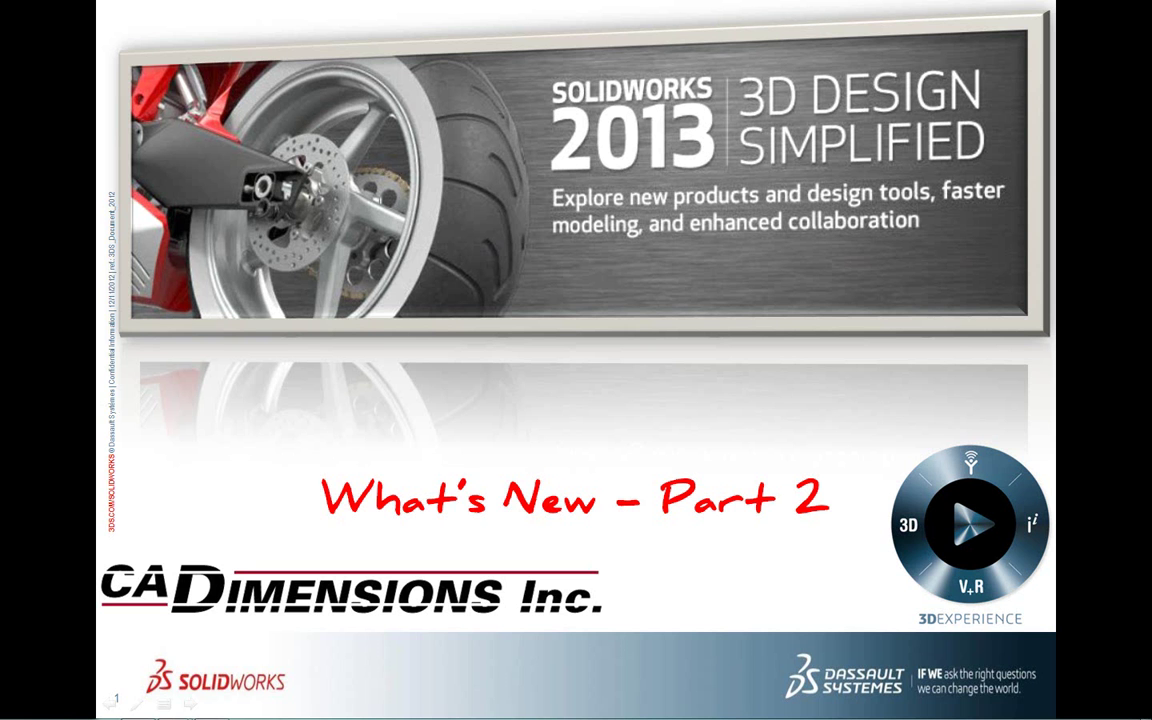
Advance to the Configurations slide, then switch to the Cylinder Assembly in SolidWorks.
{"action": "left_click", "coordinate": [512, 354]}
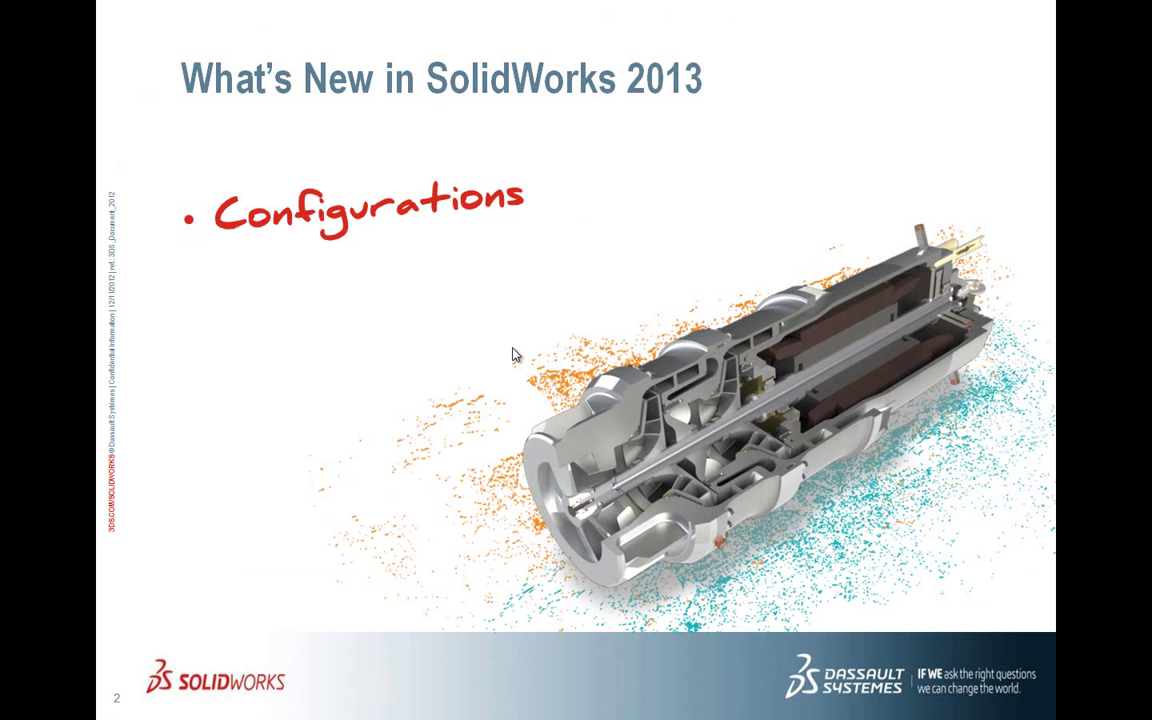
{"action": "key", "text": "alt+Tab"}
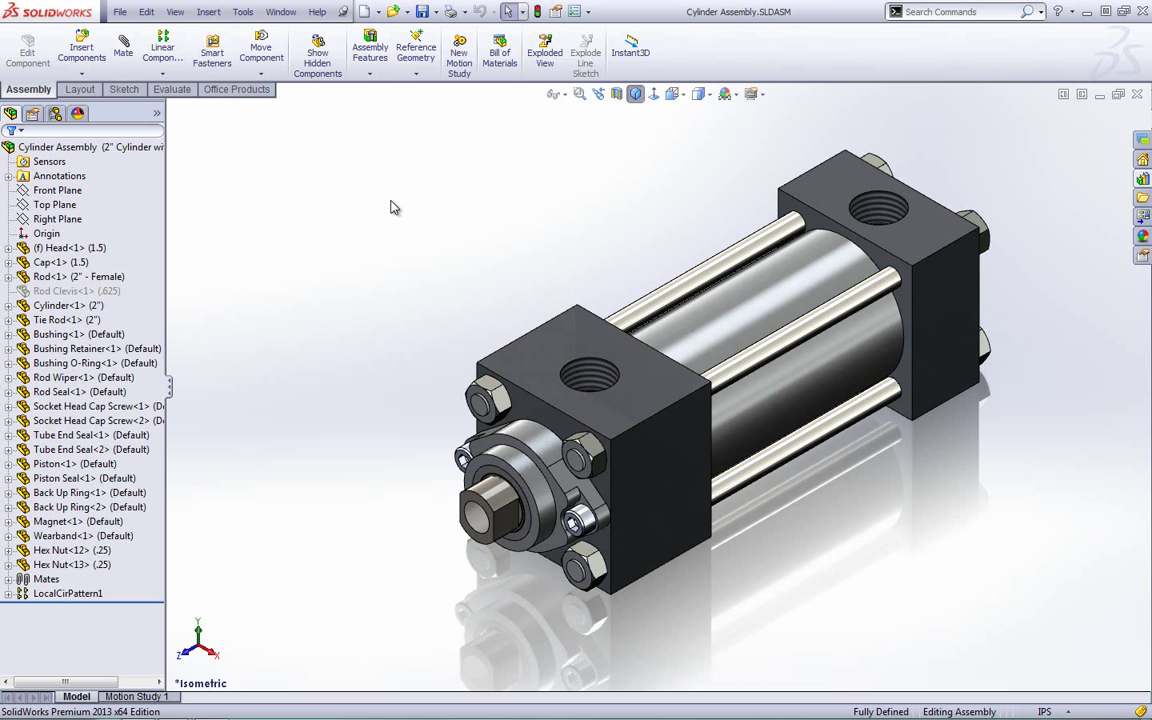
Edit the Cylinder Assembly design table in a separate Excel window, cancelling the new-parameters prompt.
{"action": "left_click", "coordinate": [55, 113]}
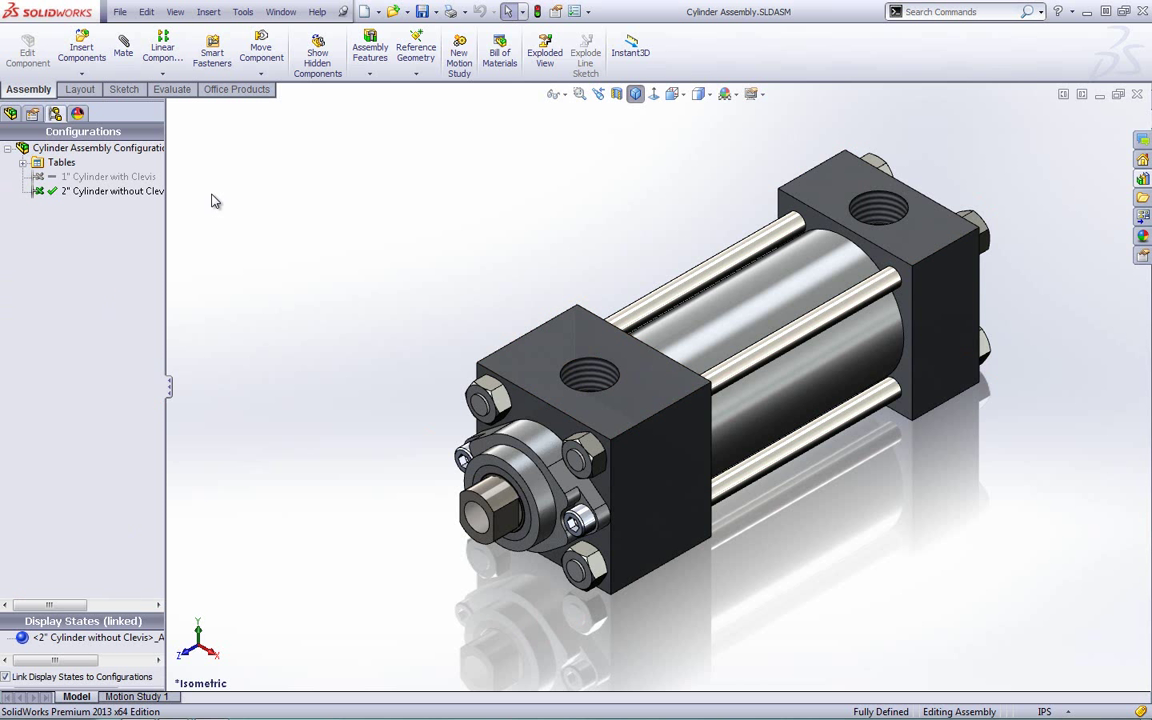
{"action": "left_click", "coordinate": [52, 164]}
{"action": "double_click", "coordinate": [52, 166]}
{"action": "left_click", "coordinate": [66, 178]}
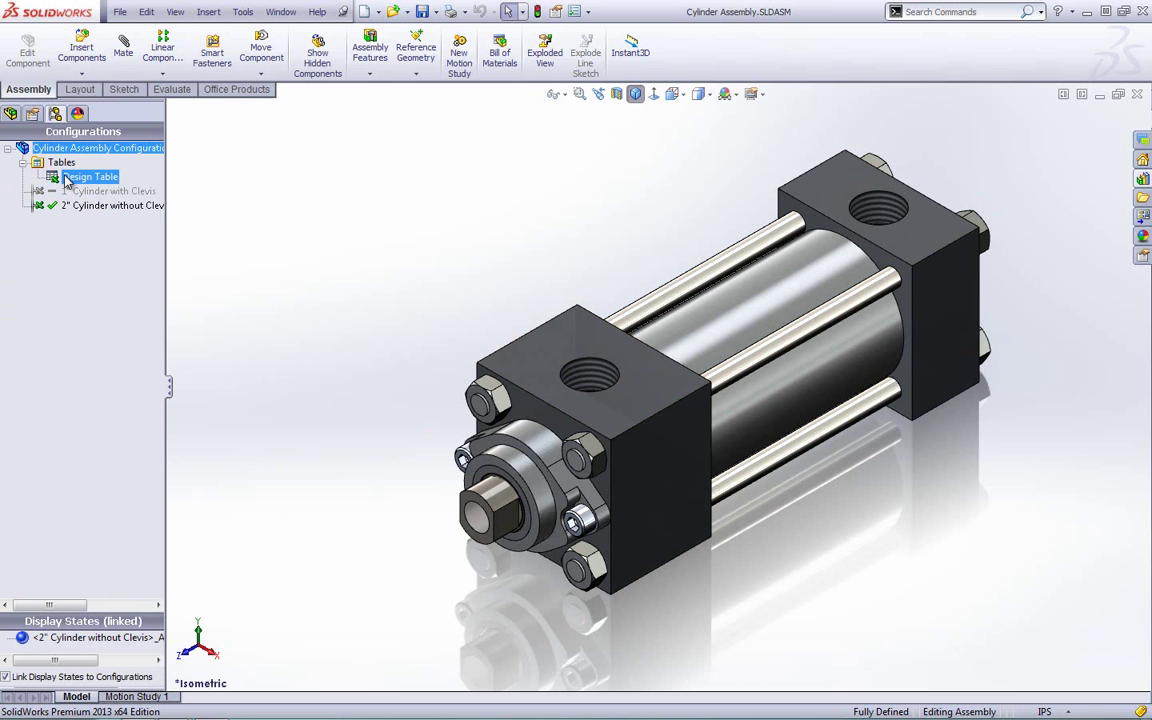
{"action": "right_click", "coordinate": [66, 179]}
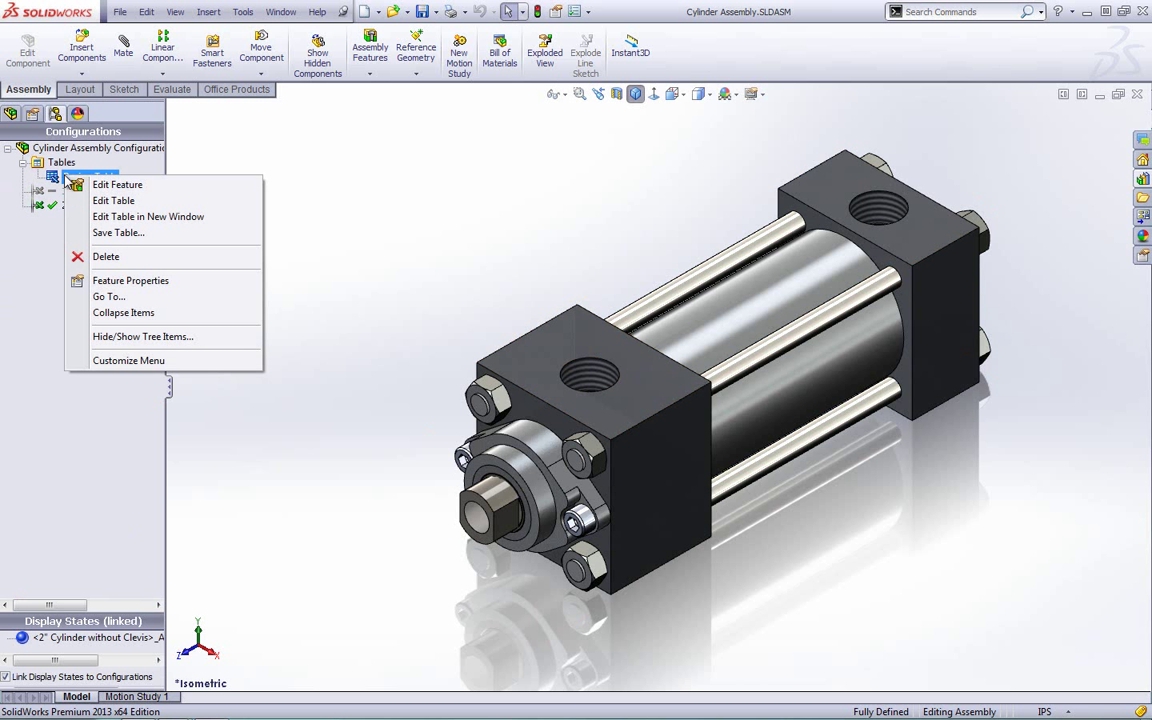
{"action": "left_click", "coordinate": [101, 217]}
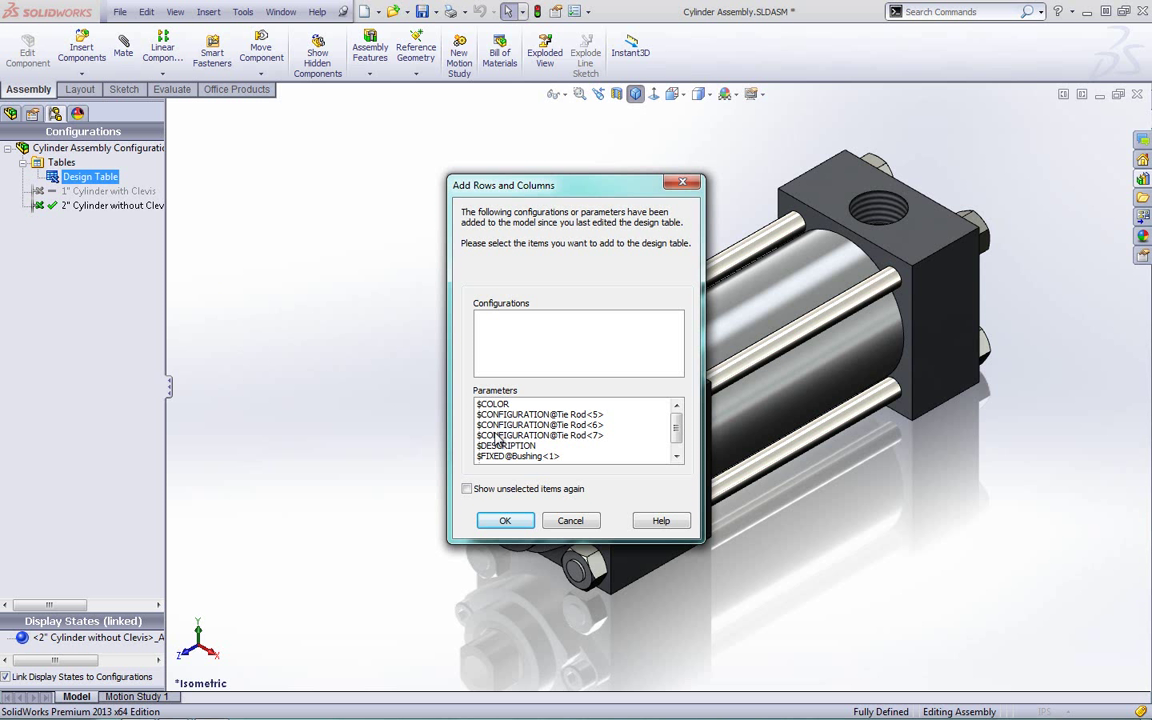
{"action": "left_click", "coordinate": [568, 521]}
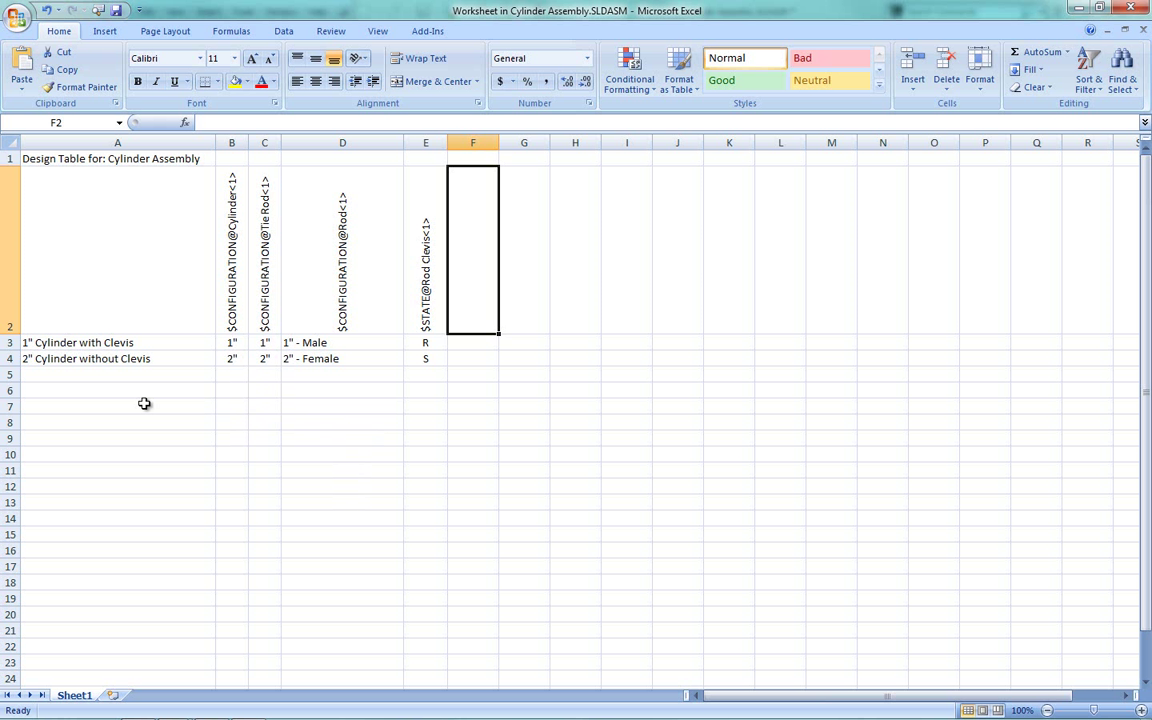
{"action": "left_click", "coordinate": [240, 377]}
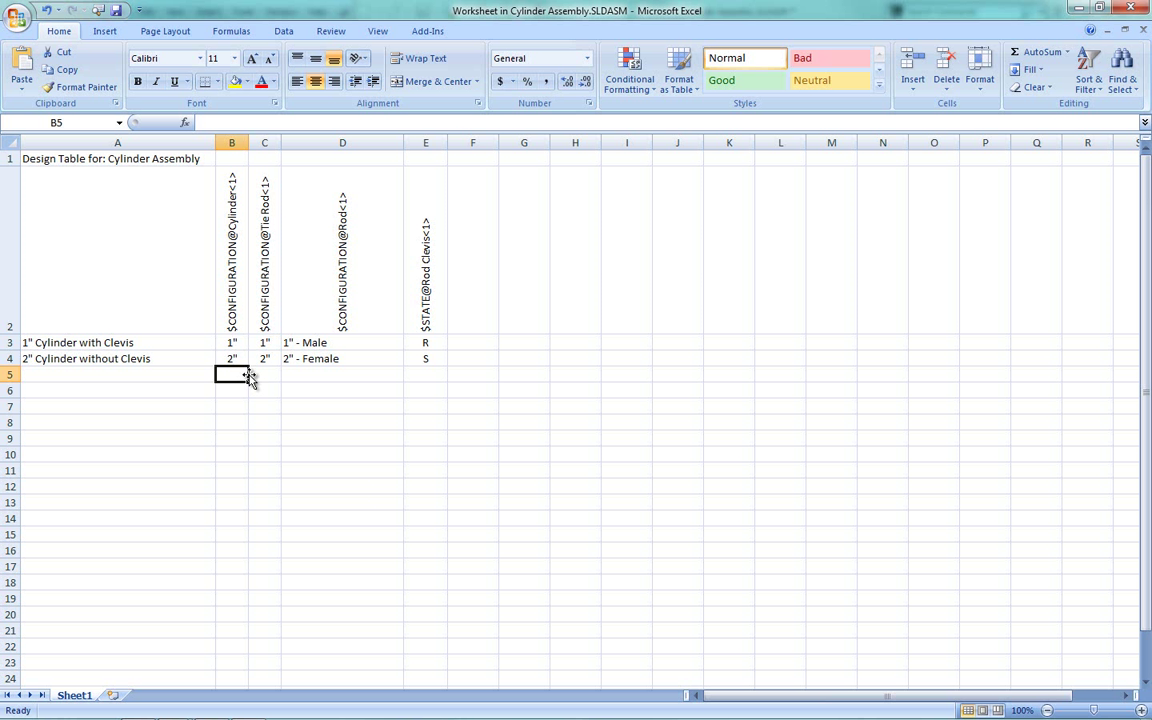
{"action": "left_click", "coordinate": [257, 377]}
{"action": "left_click", "coordinate": [232, 358]}
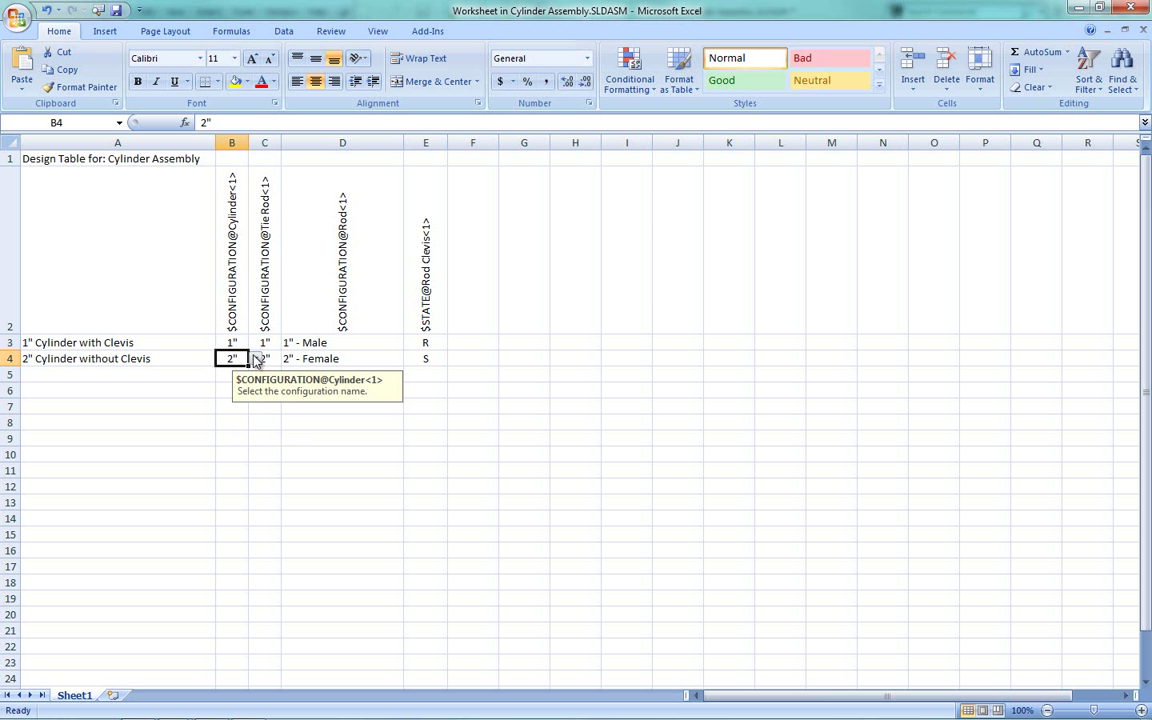
{"action": "left_click", "coordinate": [256, 360]}
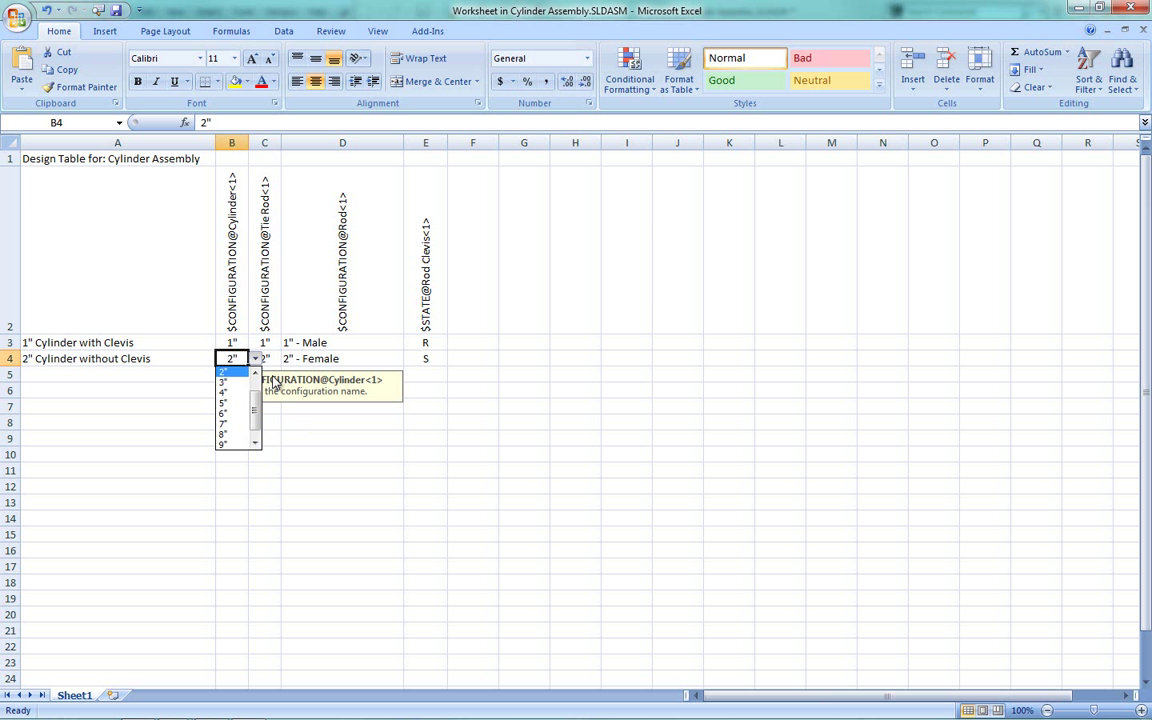
{"action": "scroll", "coordinate": [265, 400], "scroll_direction": "up", "scroll_amount": 2}
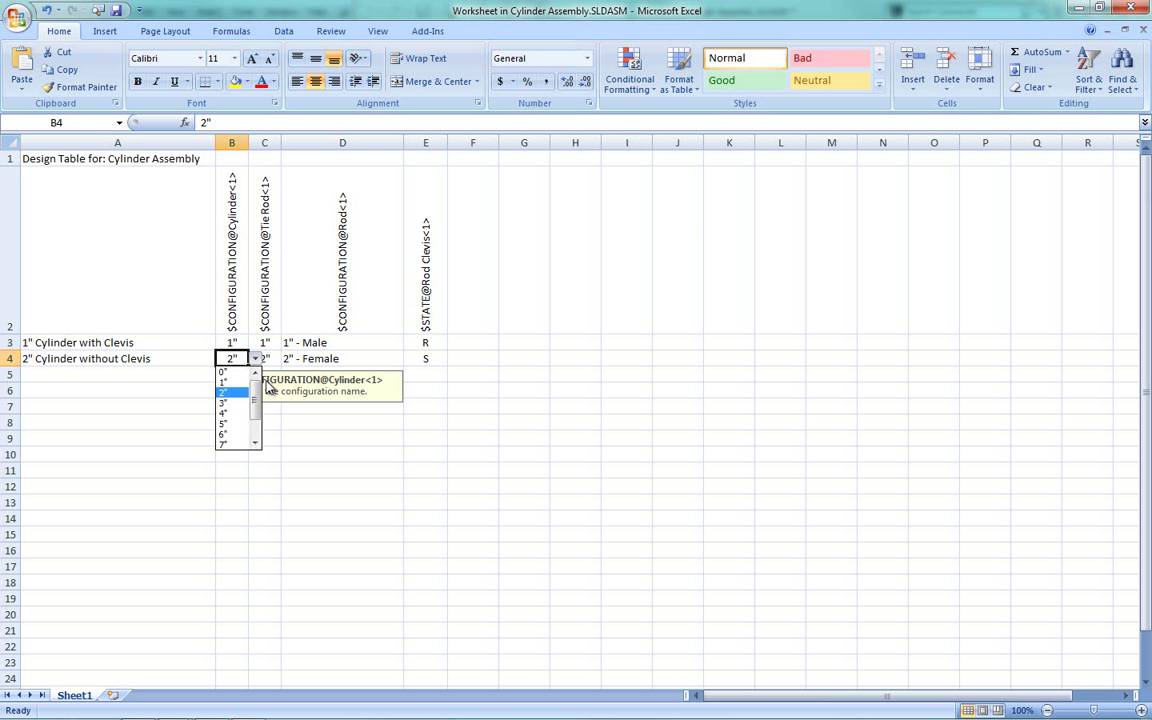
{"action": "left_click", "coordinate": [305, 421]}
{"action": "left_click", "coordinate": [309, 424]}
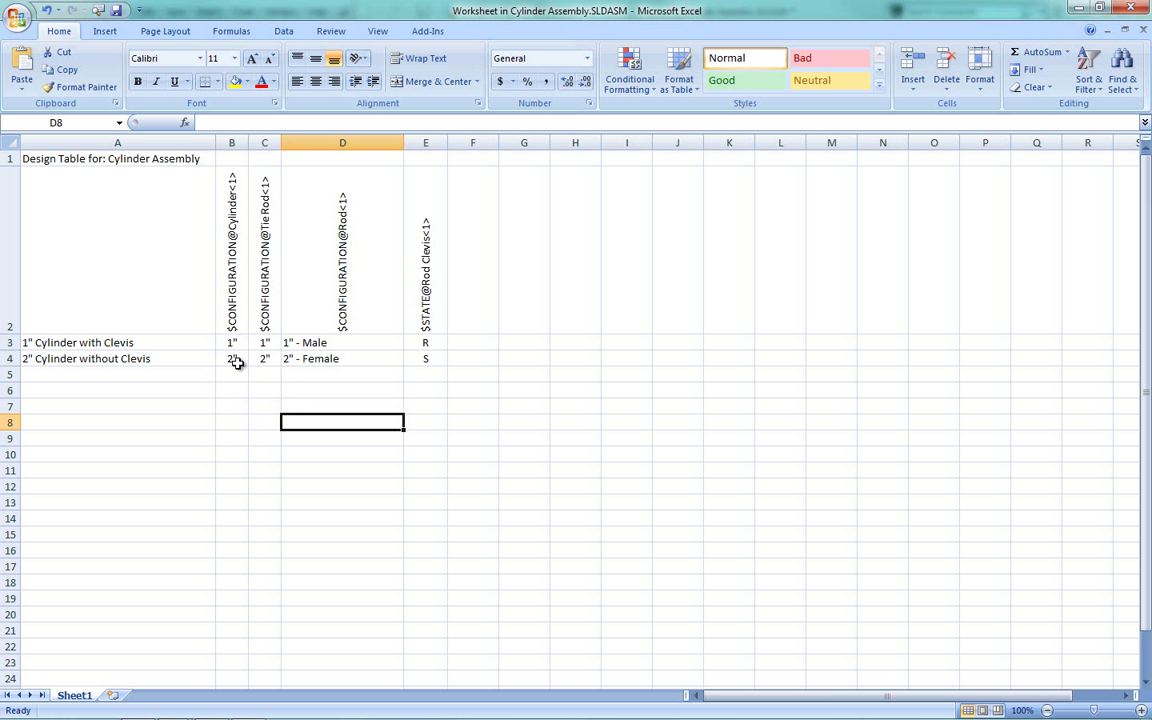
{"action": "left_click", "coordinate": [323, 361]}
{"action": "left_click", "coordinate": [409, 360]}
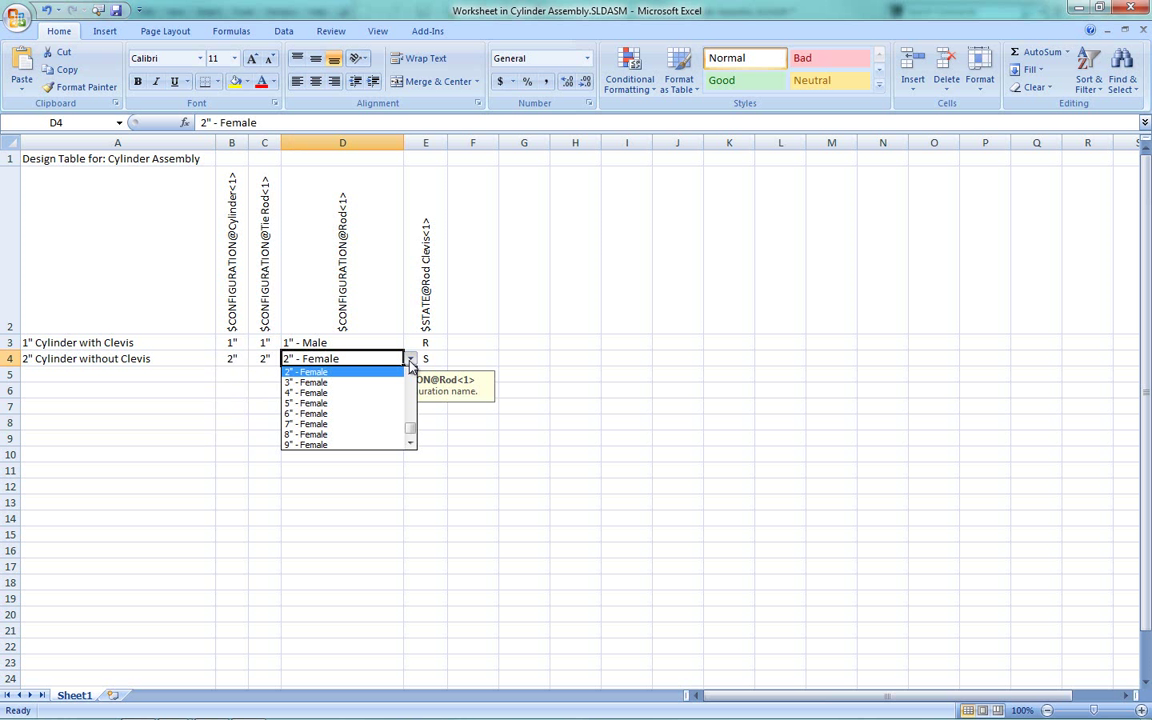
{"action": "left_click", "coordinate": [362, 440]}
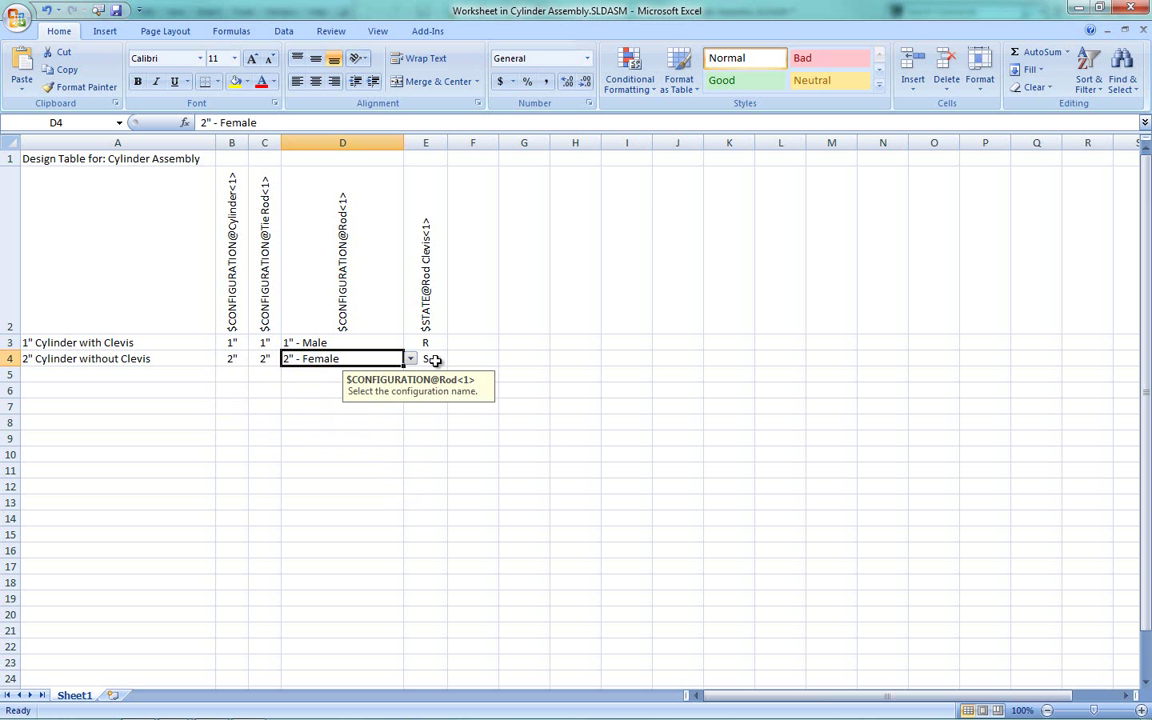
{"action": "left_click", "coordinate": [437, 357]}
{"action": "left_click", "coordinate": [453, 358]}
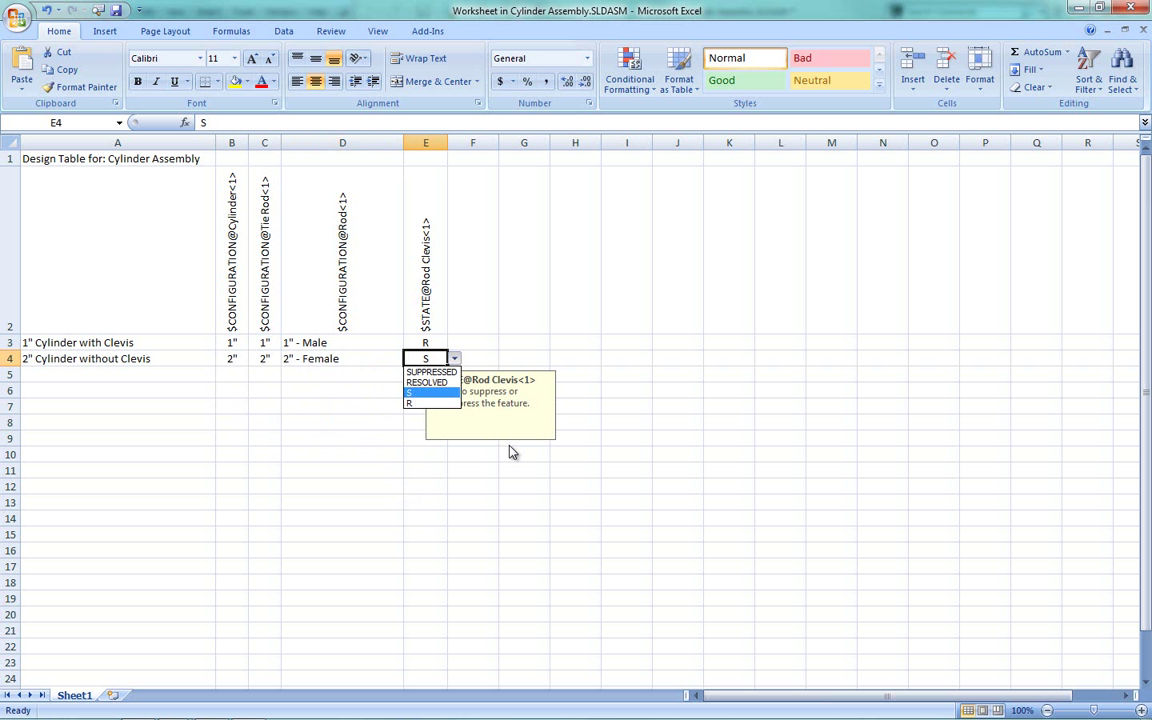
{"action": "key", "text": "Escape"}
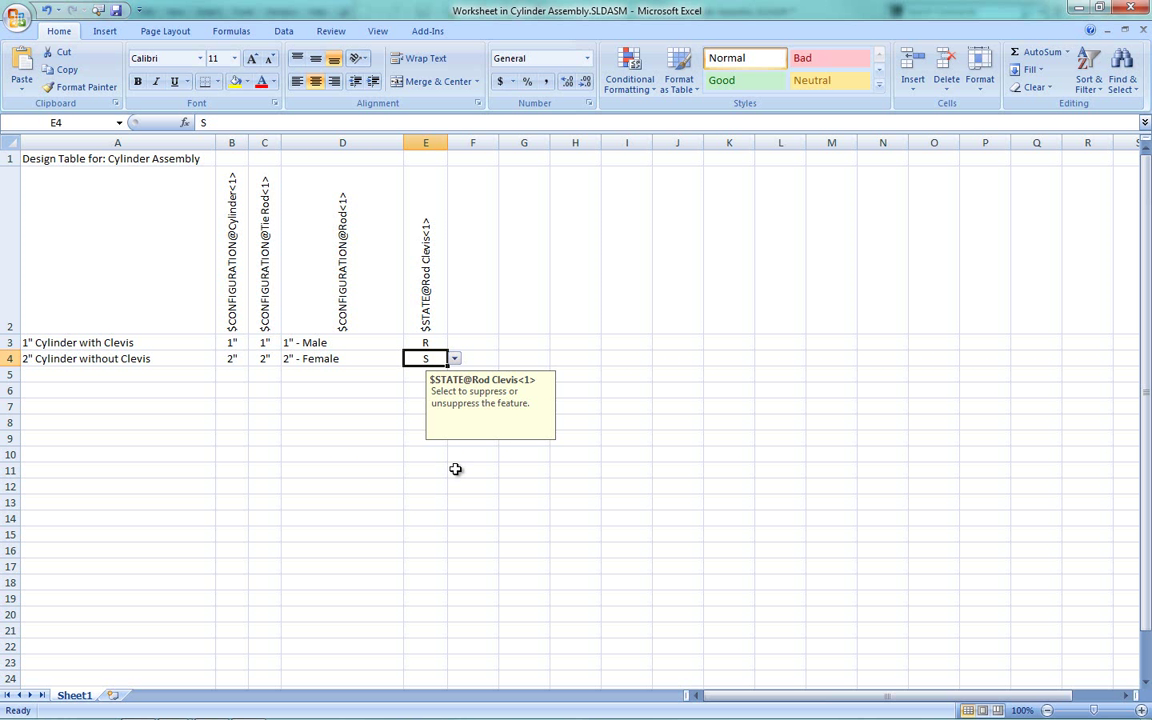
Copy the 2" Cylinder without Clevis row (A4:E4) into row 5.
{"action": "left_click_drag", "start_coordinate": [170, 362], "coordinate": [411, 360]}
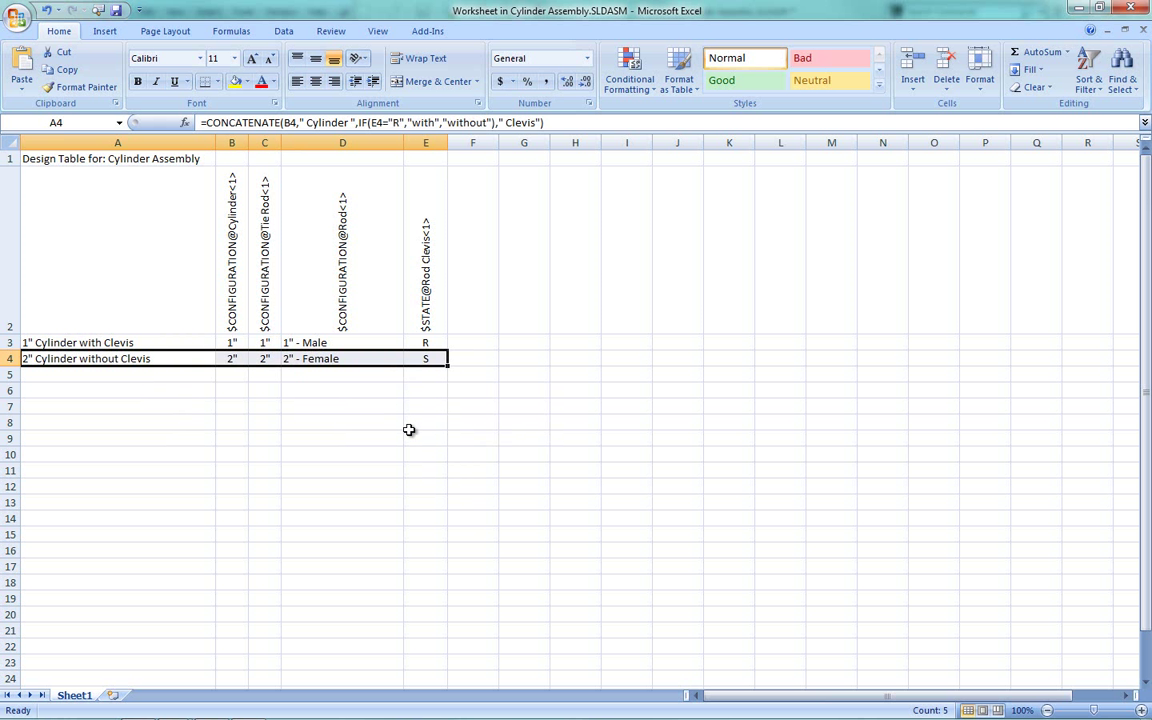
{"action": "key", "text": "ctrl+c"}
{"action": "left_click", "coordinate": [172, 376]}
{"action": "key", "text": "ctrl+v"}
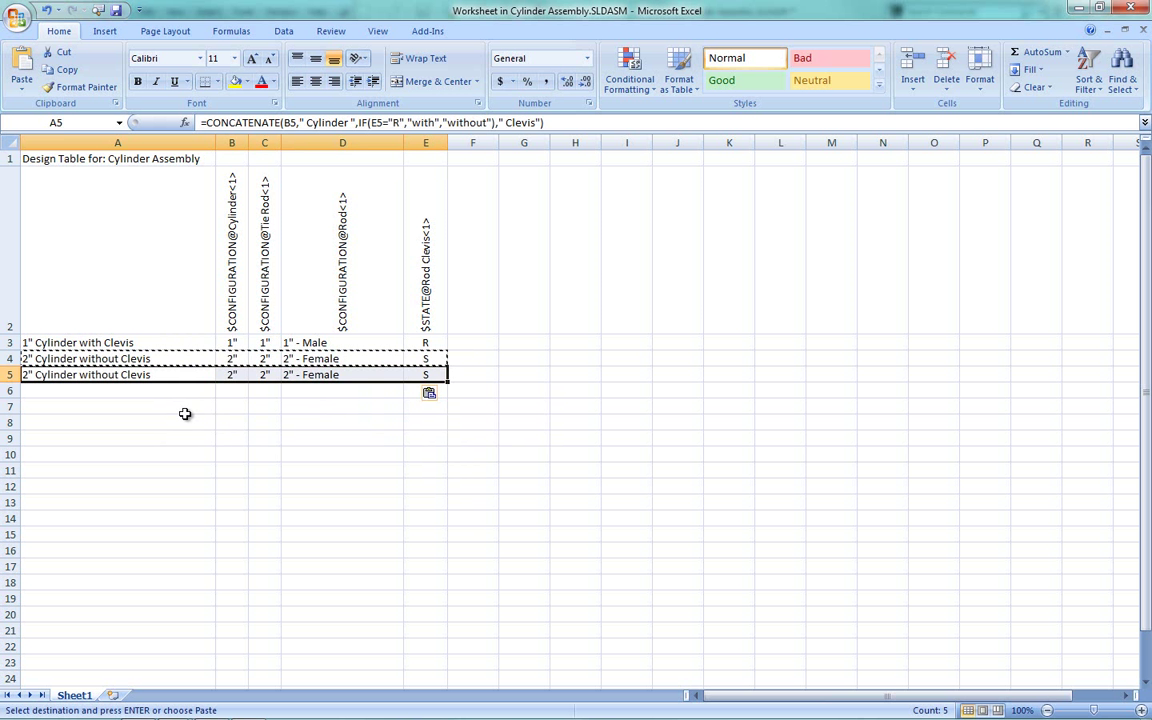
Set the cylinder size B5 and tie rod size C5 to 4".
{"action": "left_click", "coordinate": [238, 376]}
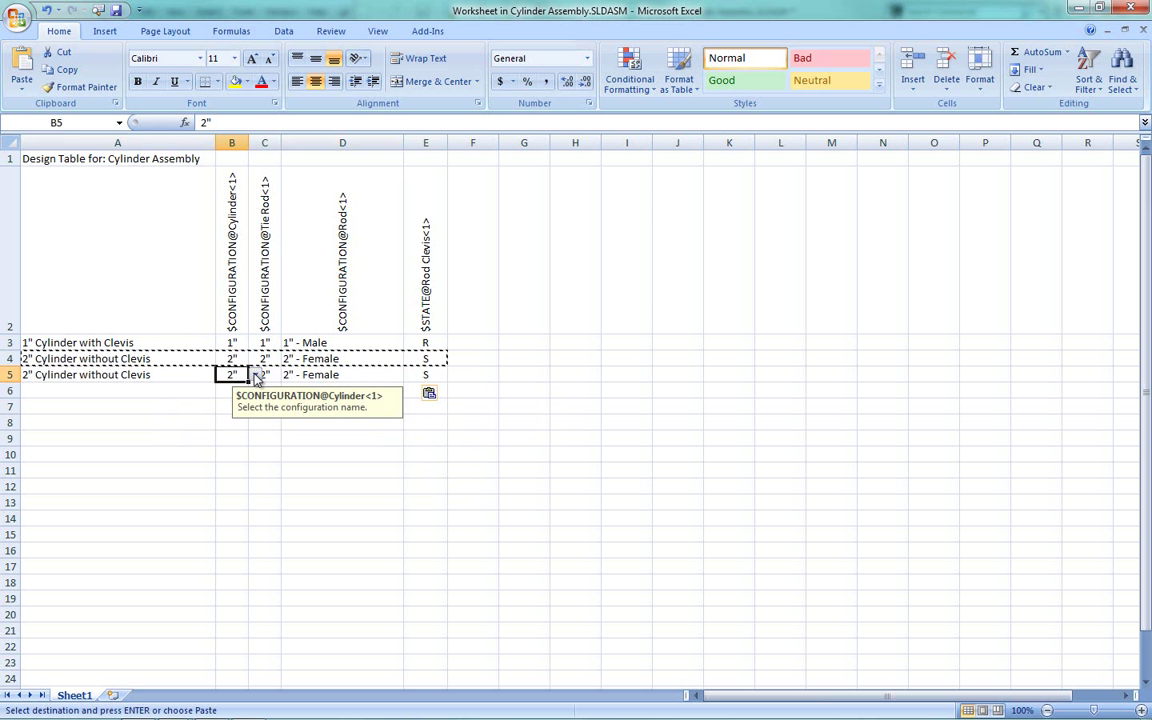
{"action": "left_click", "coordinate": [256, 375]}
{"action": "key", "text": "Down"}
{"action": "key", "text": "Down"}
{"action": "key", "text": "Return"}
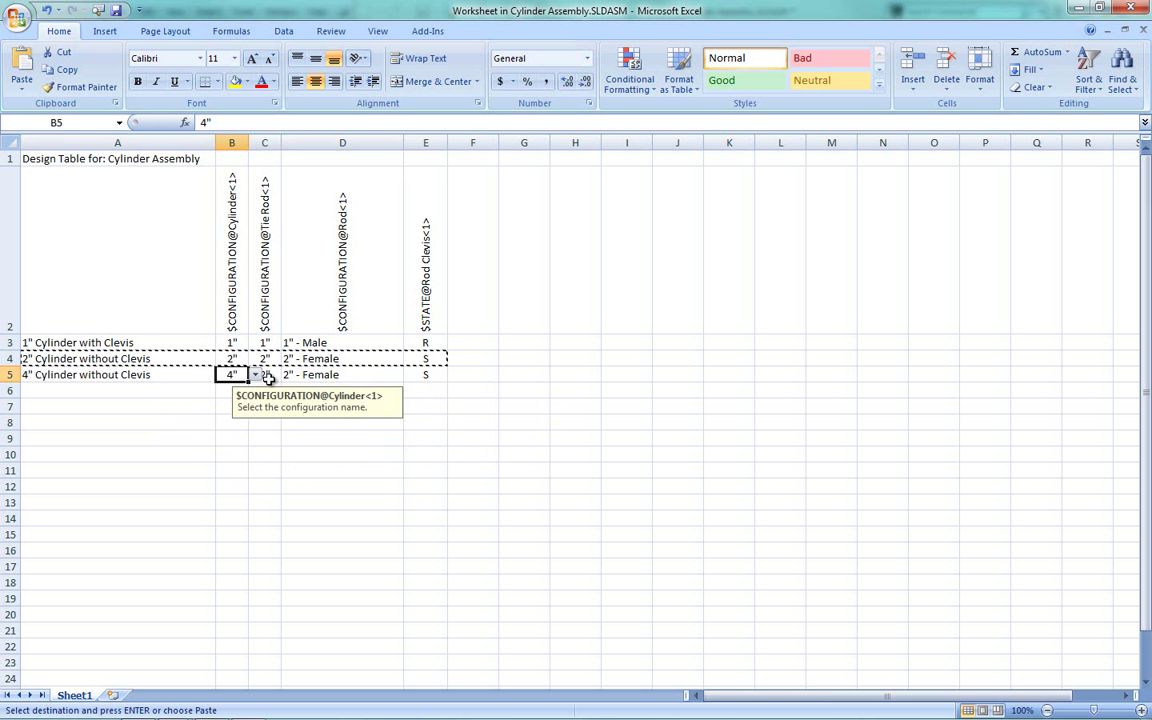
{"action": "left_click", "coordinate": [265, 376]}
{"action": "left_click", "coordinate": [288, 375]}
{"action": "key", "text": "Down"}
{"action": "key", "text": "Down"}
{"action": "key", "text": "Return"}
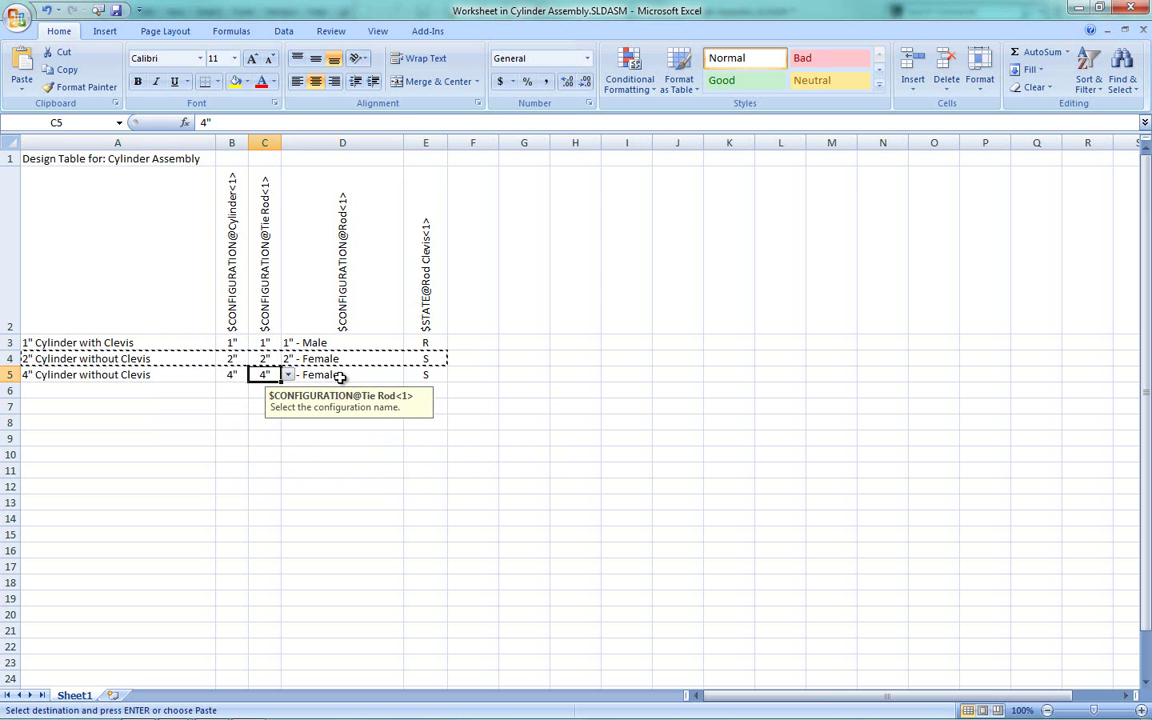
Set D5 to the 4" - Female rod and E5 to resolved (R) for the clevis.
{"action": "left_click", "coordinate": [340, 376]}
{"action": "left_click", "coordinate": [410, 375]}
{"action": "key", "text": "Down"}
{"action": "key", "text": "Down"}
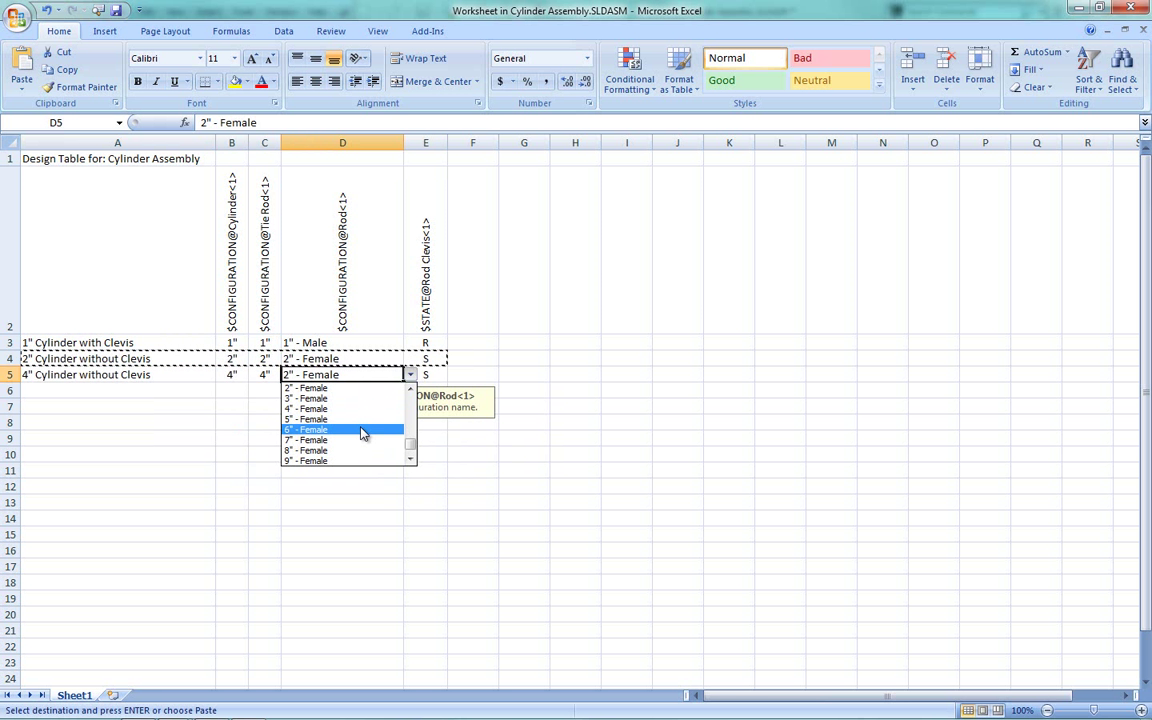
{"action": "left_click", "coordinate": [360, 409]}
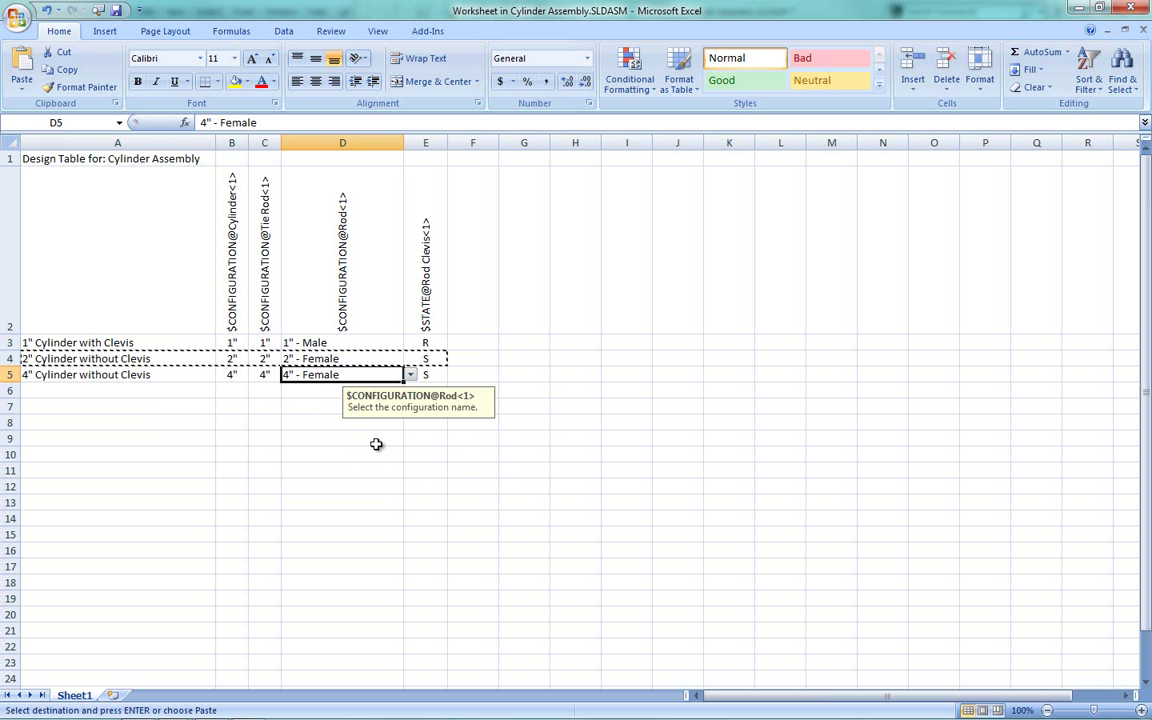
{"action": "left_click", "coordinate": [440, 374]}
{"action": "left_click", "coordinate": [454, 375]}
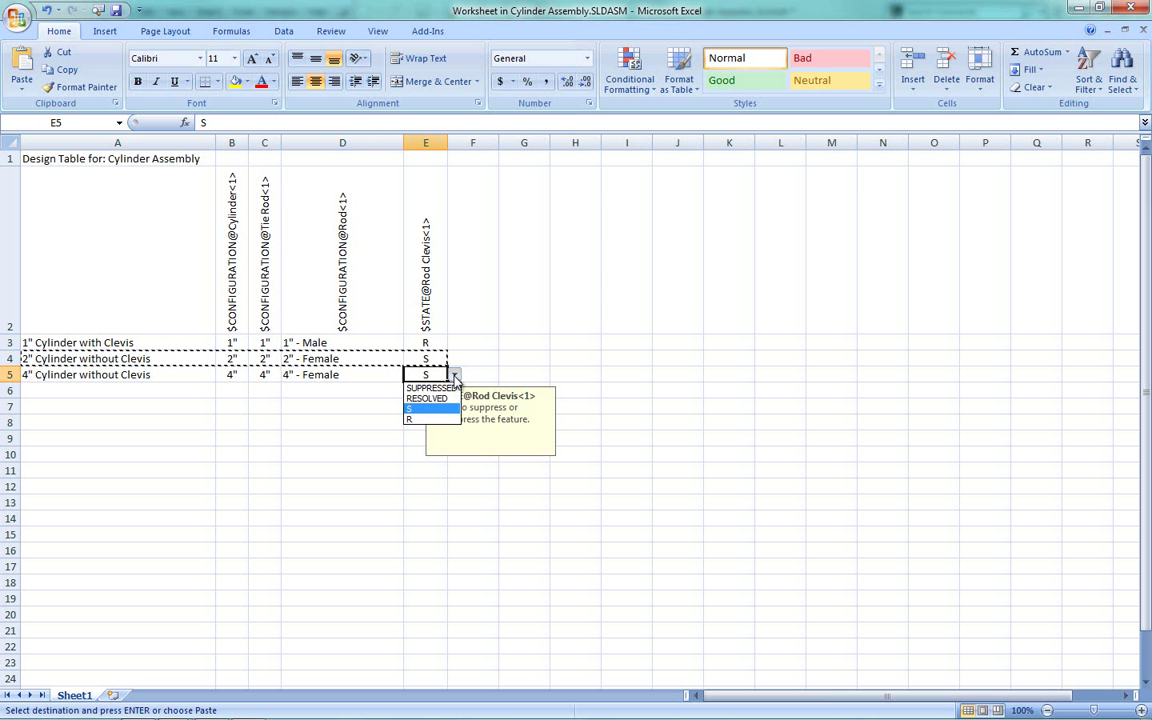
{"action": "left_click", "coordinate": [430, 419]}
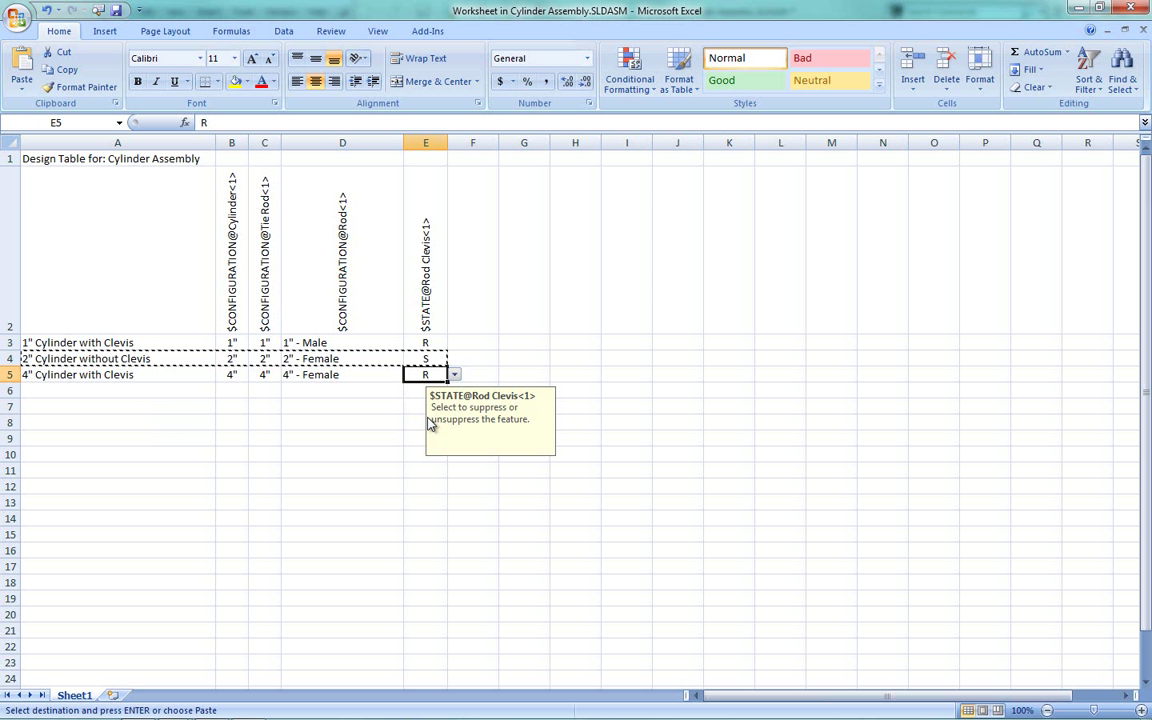
{"action": "left_click", "coordinate": [315, 468]}
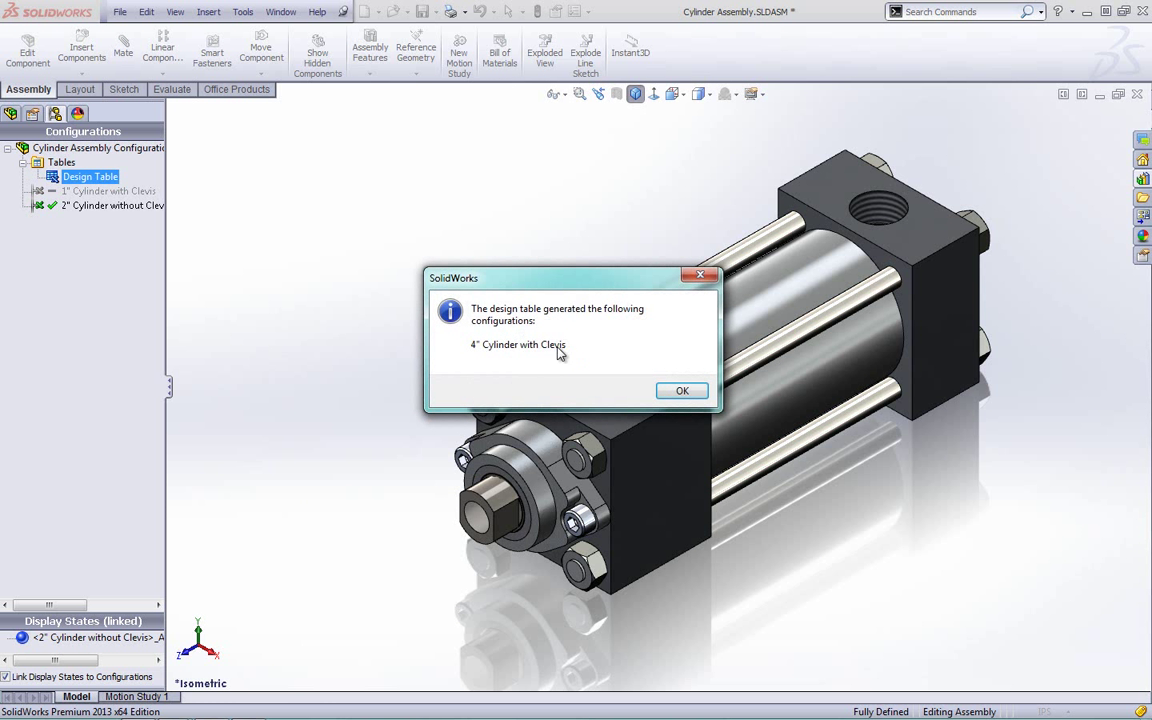
Activate the 4" Cylinder with Clevis configuration and open the Rod part separately.
{"action": "left_click", "coordinate": [683, 391]}
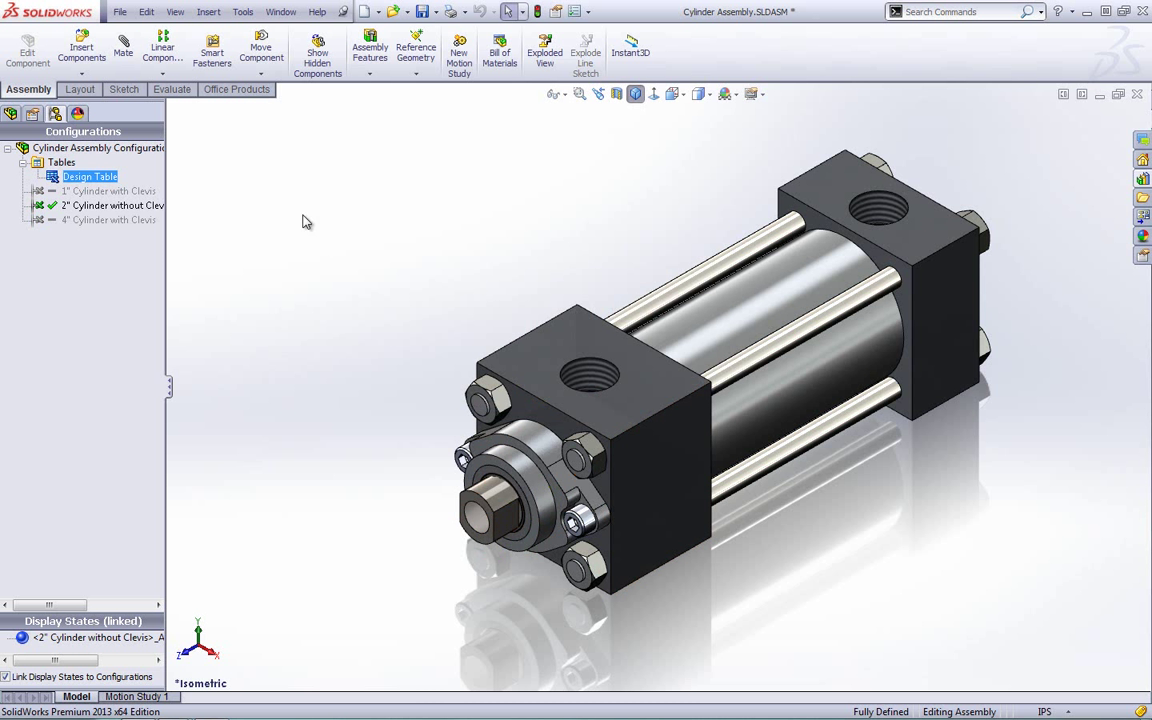
{"action": "double_click", "coordinate": [130, 219]}
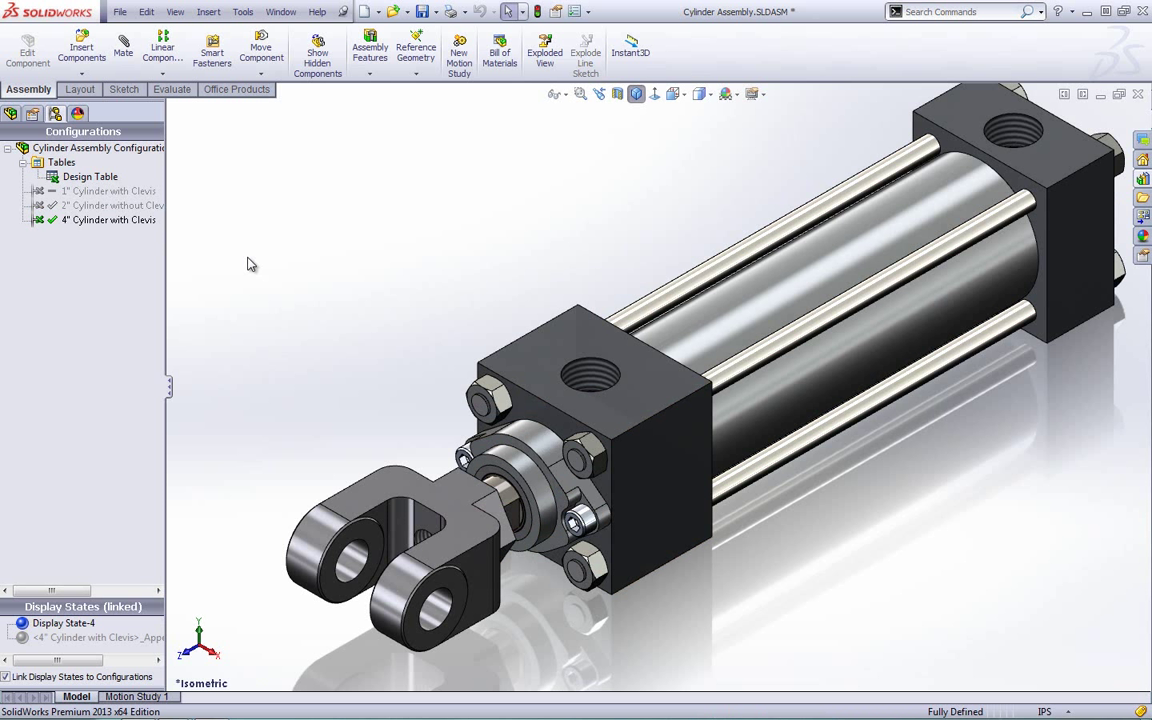
{"action": "left_click", "coordinate": [496, 487]}
{"action": "right_click", "coordinate": [496, 487]}
{"action": "left_click", "coordinate": [452, 290]}
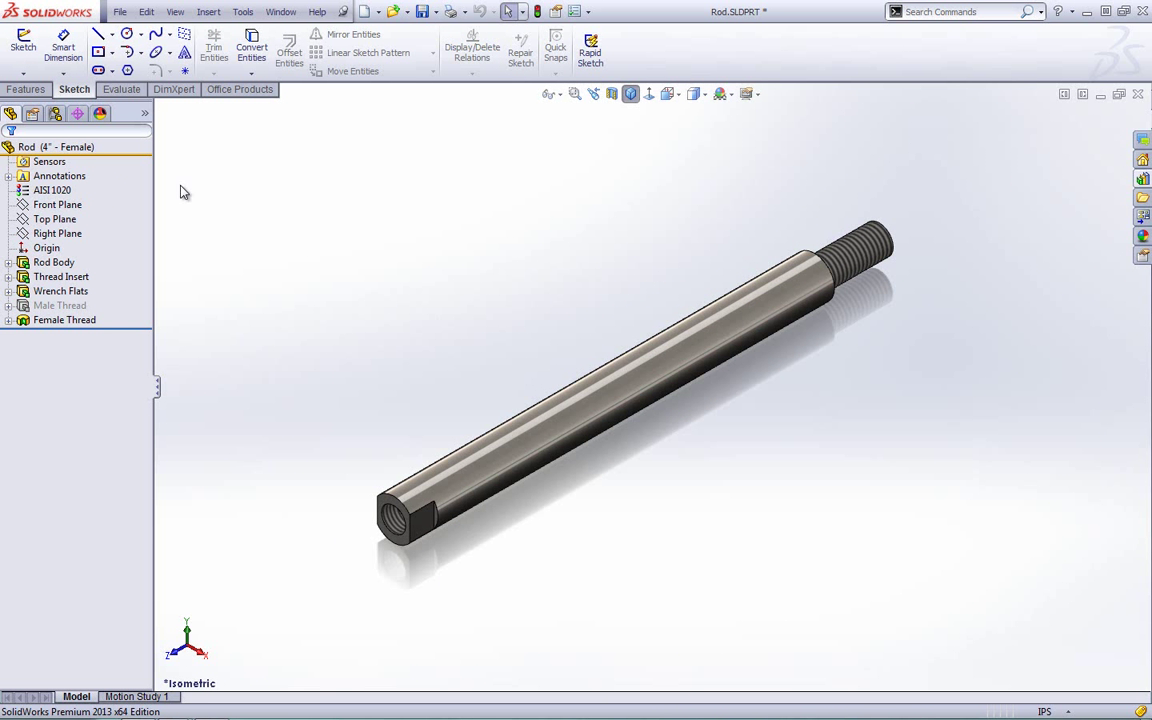
Edit the Rod design table in a new window, cancelling the Add Rows and Columns dialog.
{"action": "left_click", "coordinate": [55, 113]}
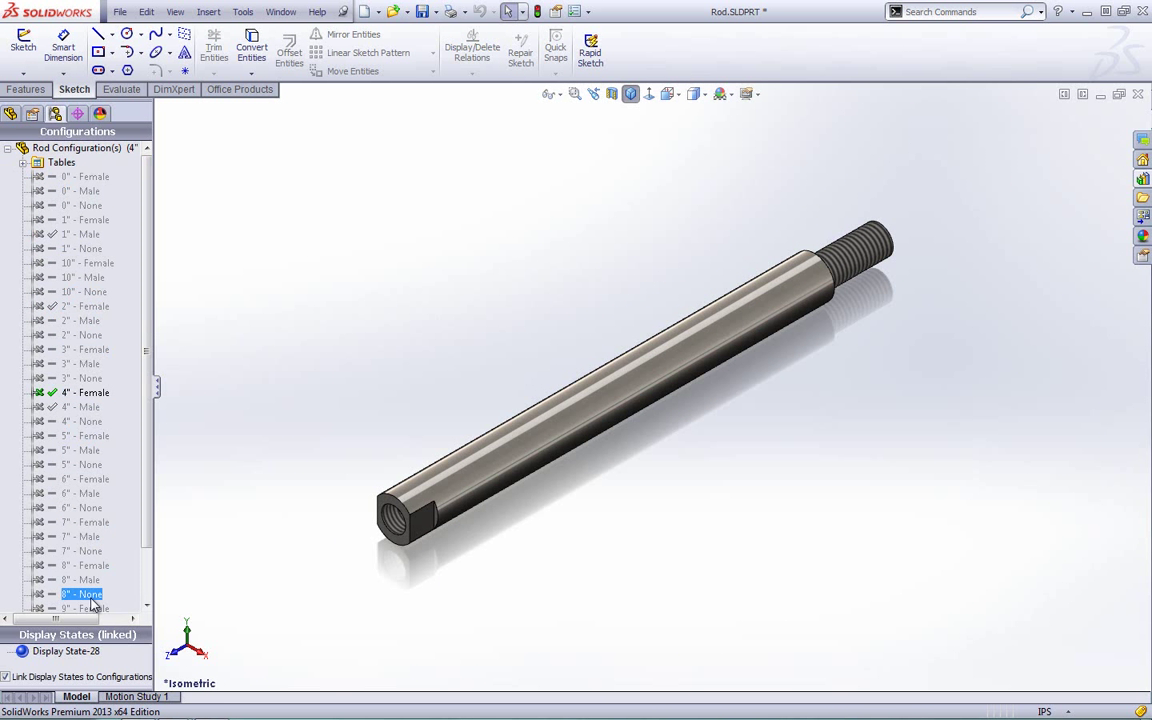
{"action": "left_click", "coordinate": [60, 147]}
{"action": "left_click", "coordinate": [22, 162]}
{"action": "left_click", "coordinate": [72, 176]}
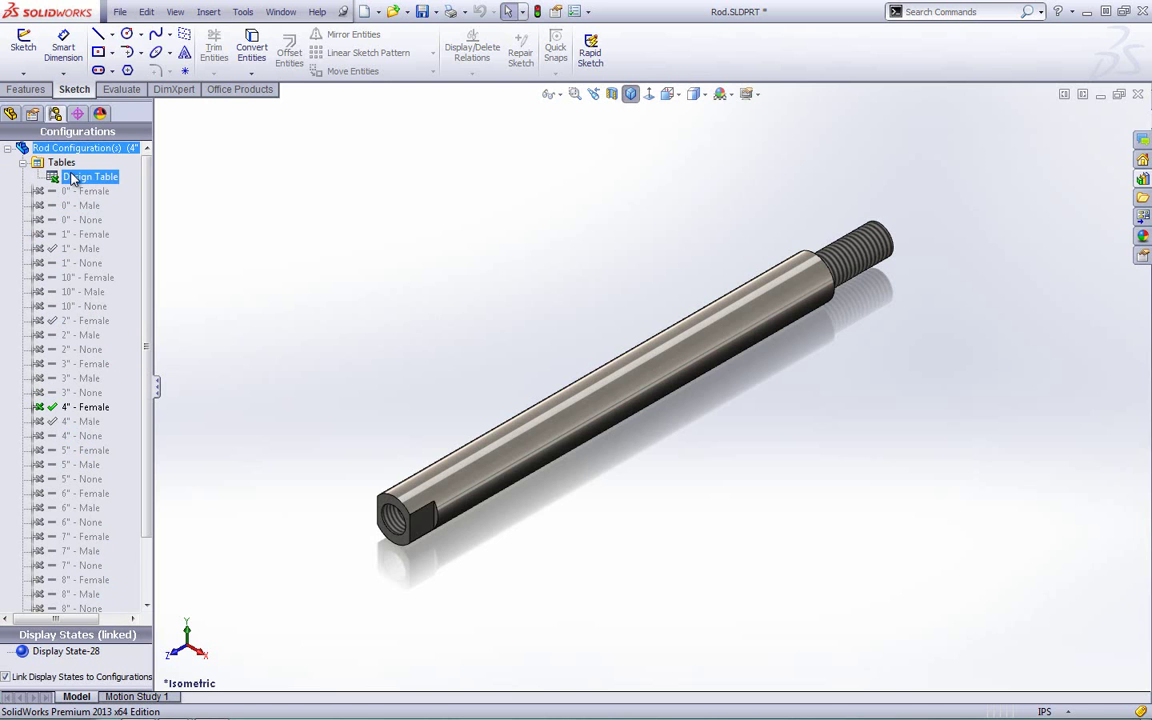
{"action": "right_click", "coordinate": [72, 176]}
{"action": "left_click", "coordinate": [113, 215]}
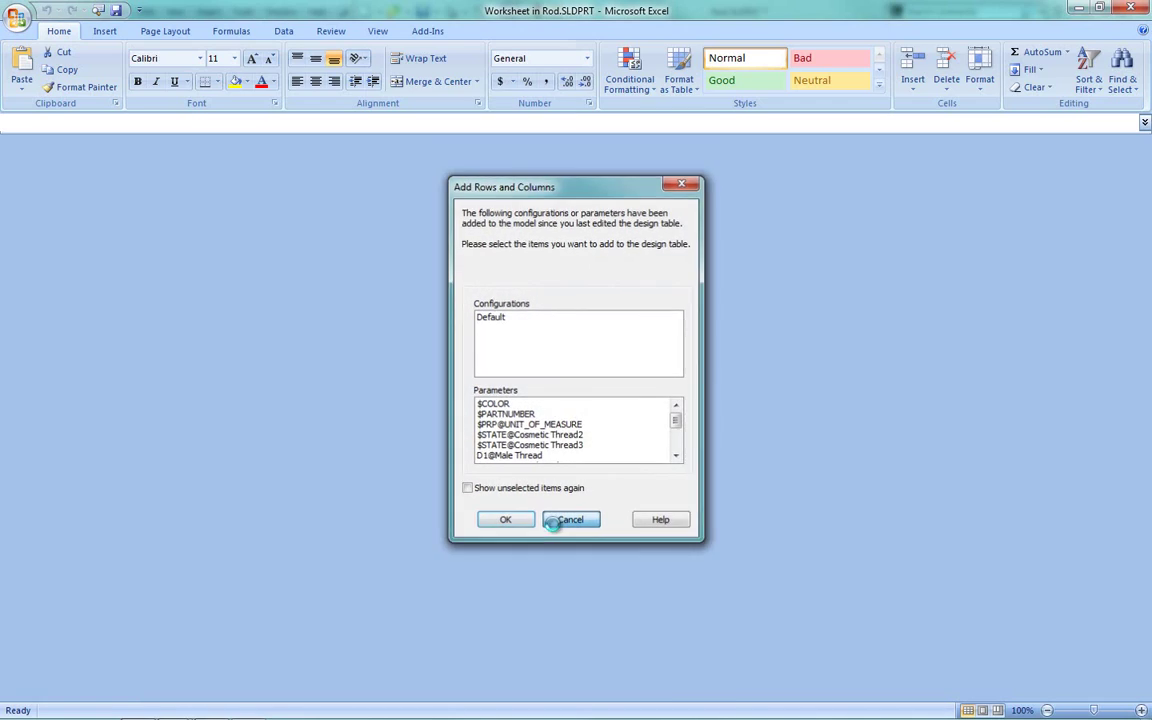
{"action": "left_click", "coordinate": [560, 520]}
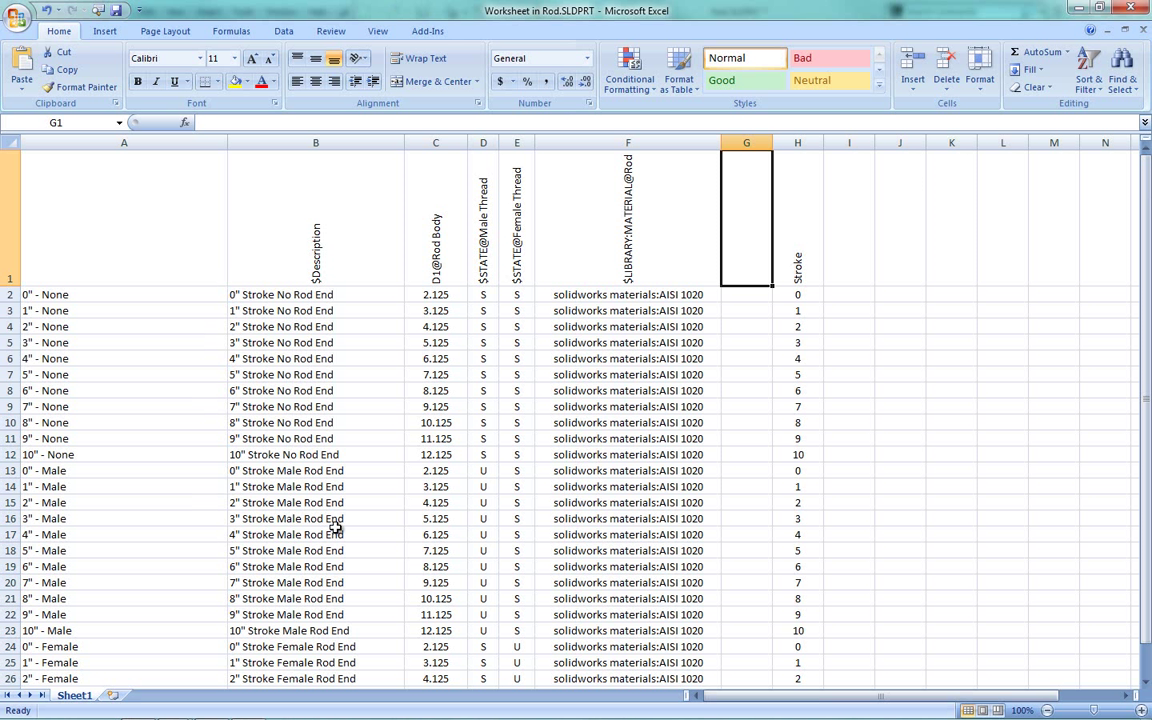
Set cell F2, the 0" - None material, to Copper and close the table.
{"action": "left_click", "coordinate": [562, 225]}
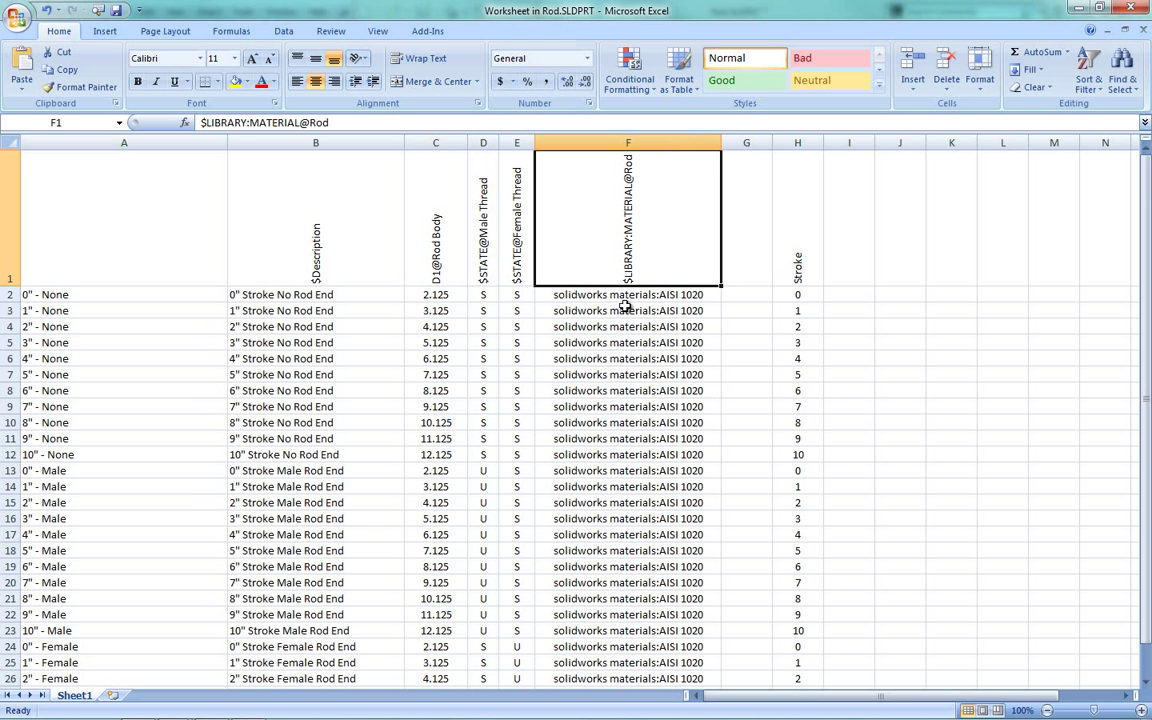
{"action": "left_click", "coordinate": [628, 296]}
{"action": "left_click", "coordinate": [728, 295]}
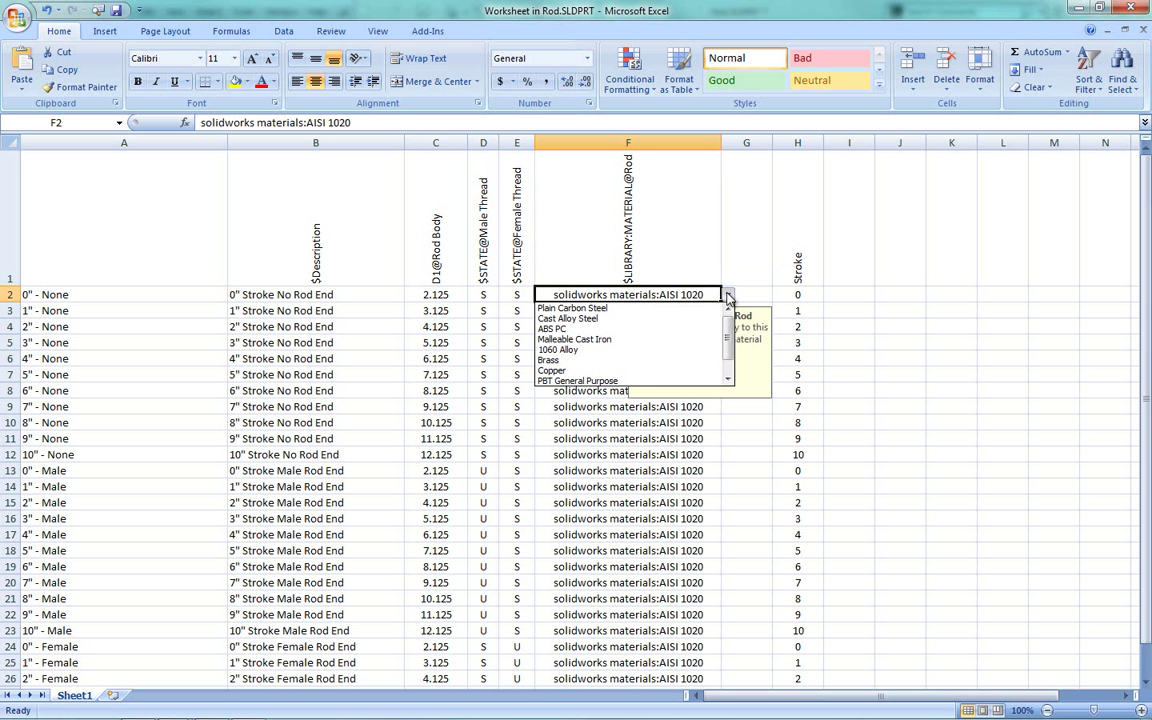
{"action": "left_click_drag", "start_coordinate": [732, 338], "coordinate": [732, 326]}
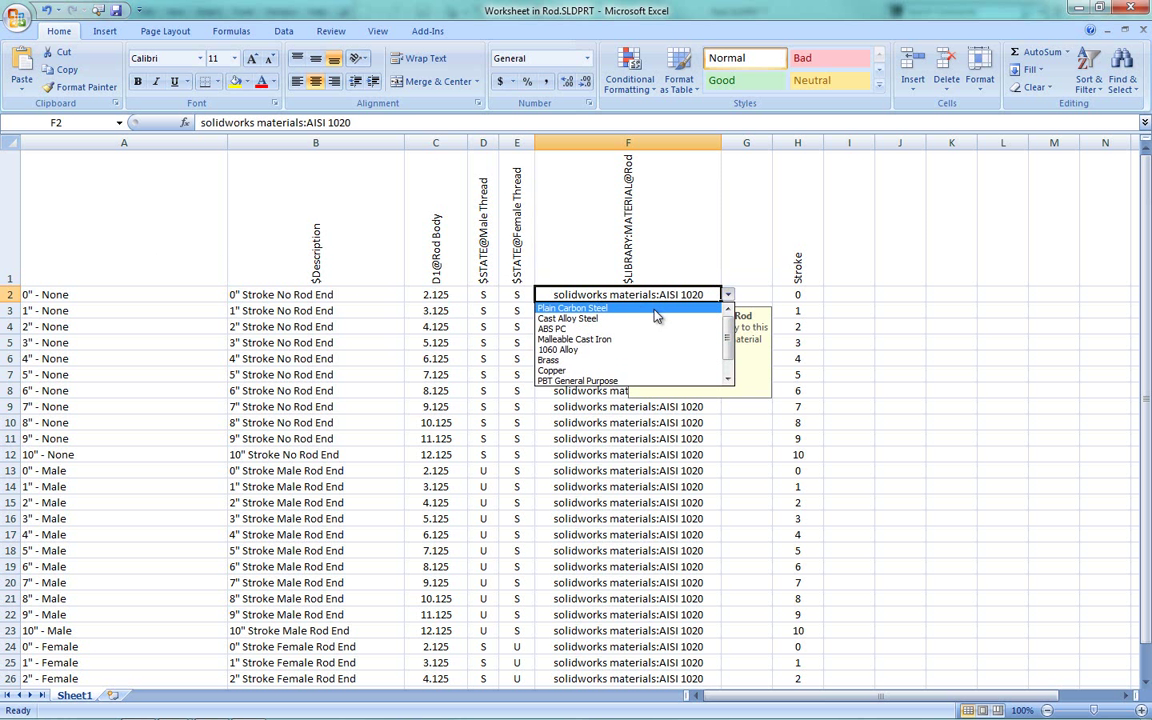
{"action": "left_click", "coordinate": [662, 370]}
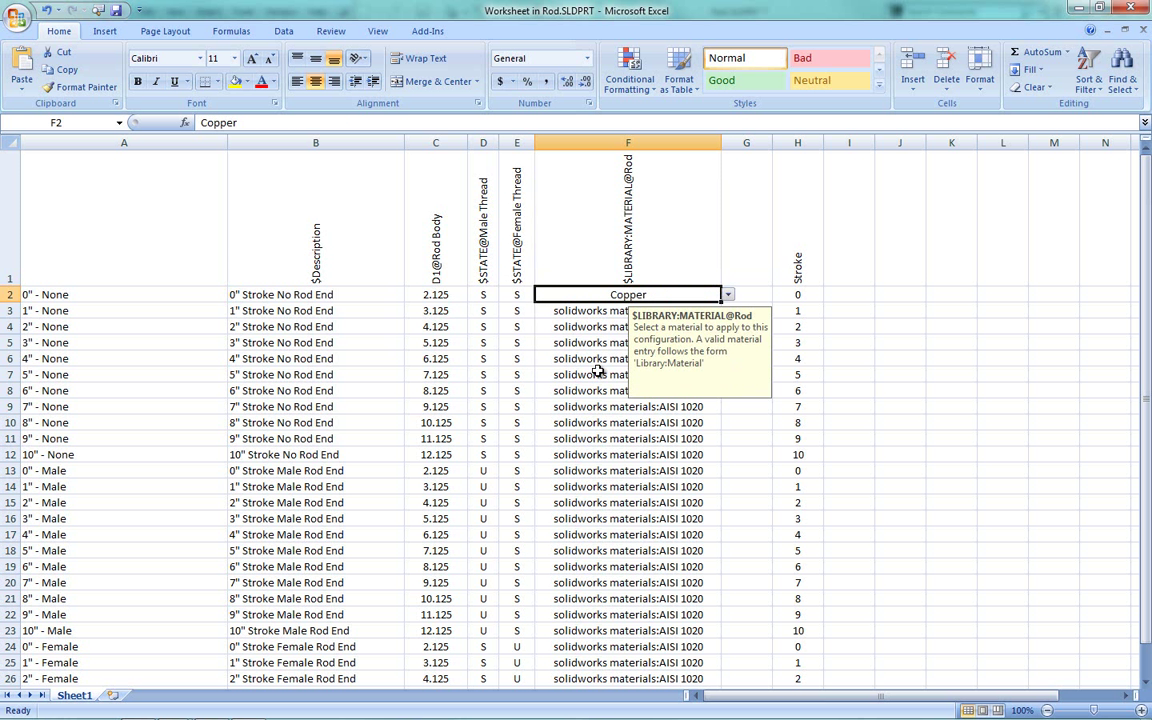
{"action": "left_click", "coordinate": [886, 465]}
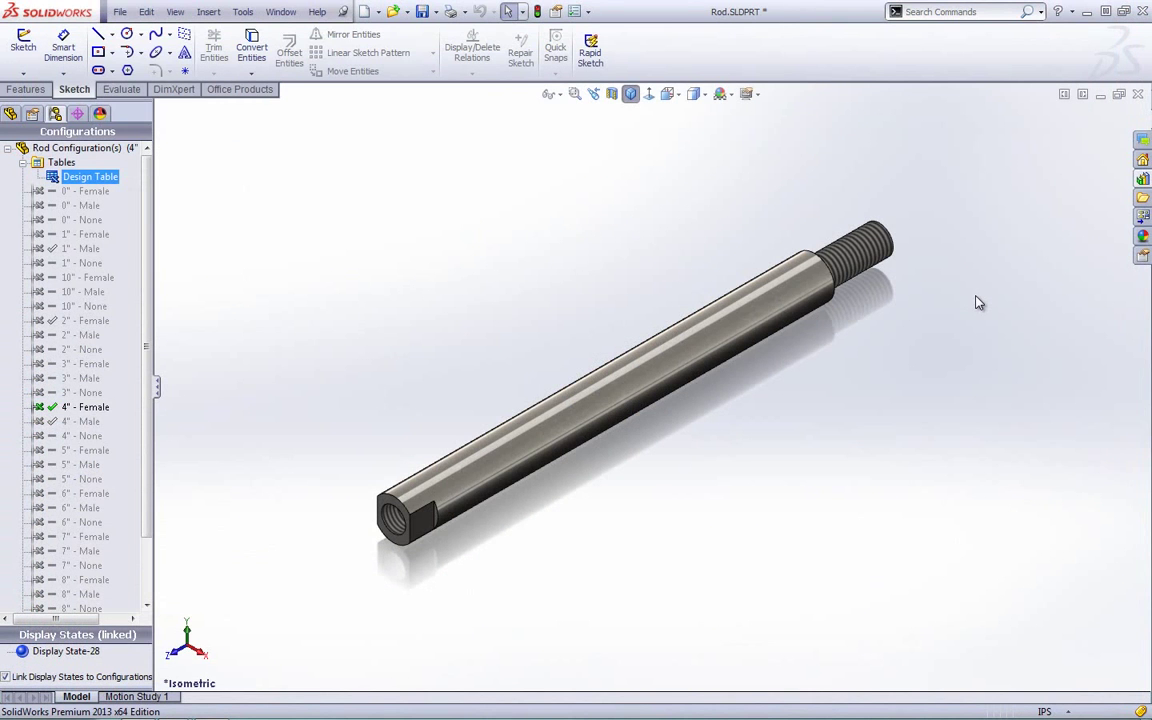
Activate the 0" - None configuration and check Copper in the feature tree.
{"action": "double_click", "coordinate": [88, 191]}
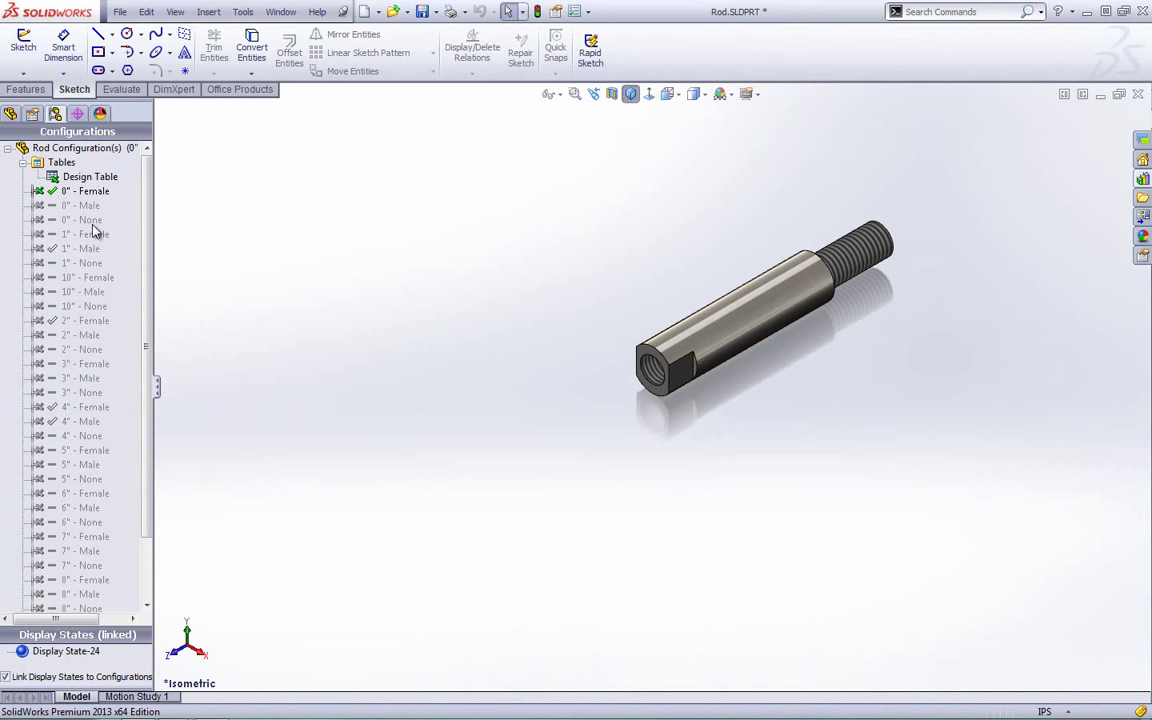
{"action": "double_click", "coordinate": [88, 219]}
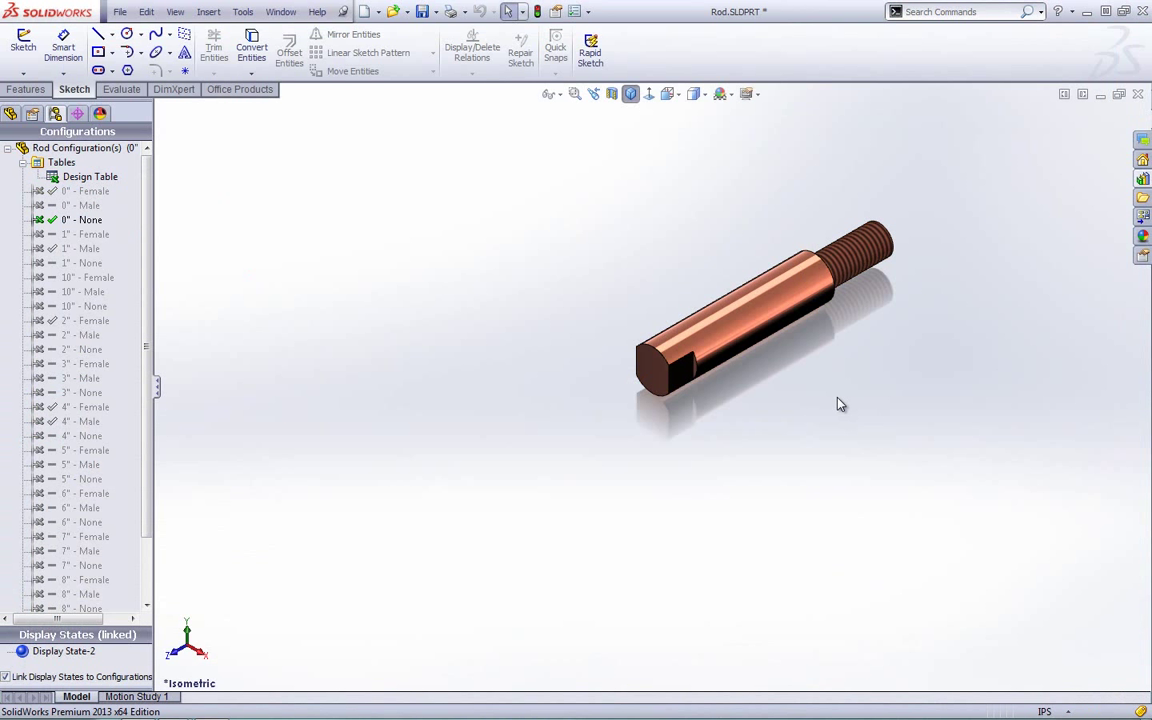
{"action": "left_click", "coordinate": [11, 114]}
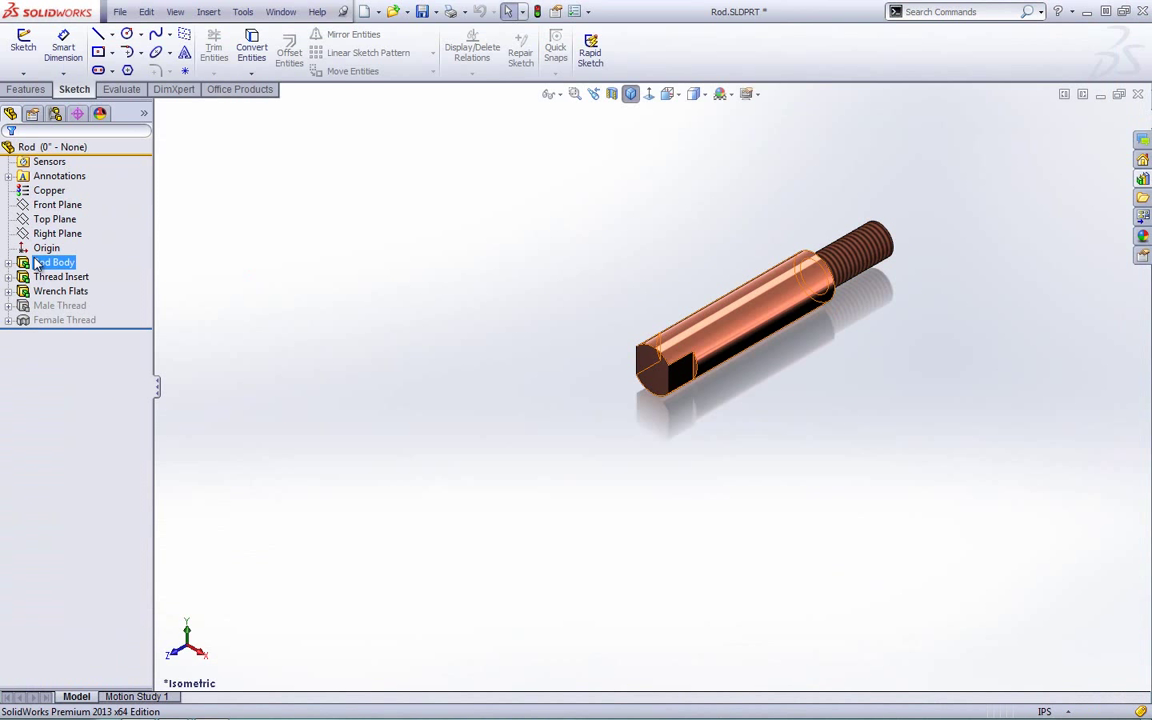
{"action": "left_click", "coordinate": [48, 190]}
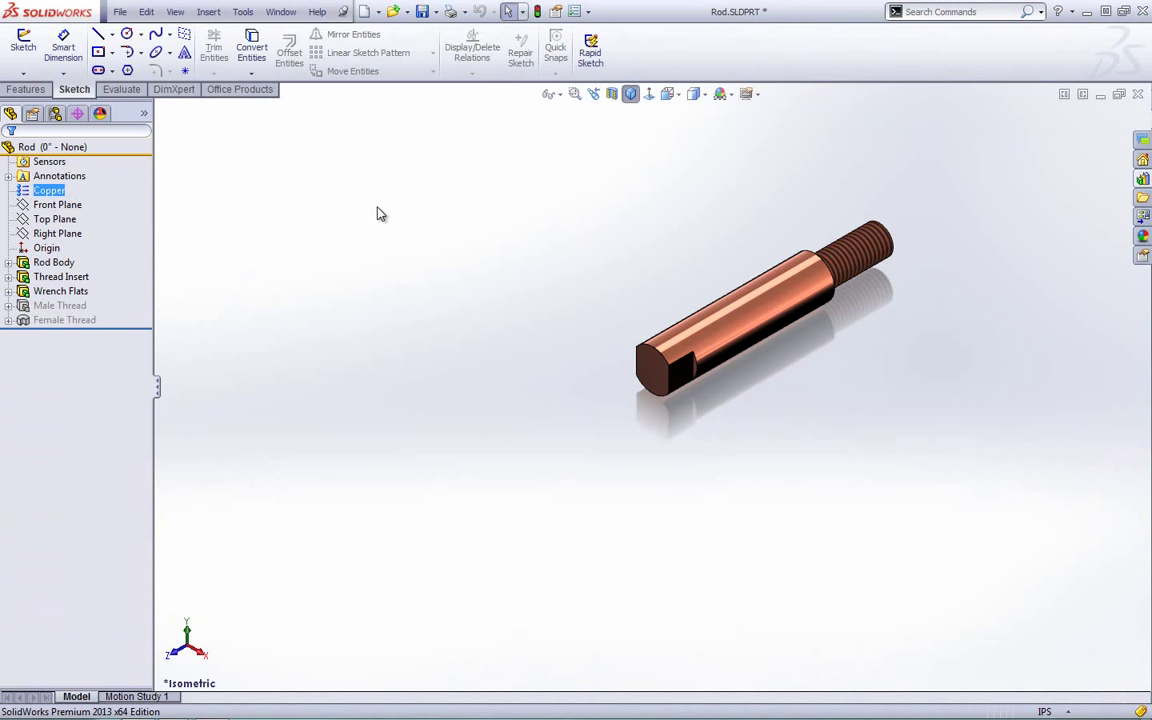
Switch through the 1" - Female, 10" - Female, 10" - Male and 2" configurations, ending on 2" - None.
{"action": "left_click", "coordinate": [55, 113]}
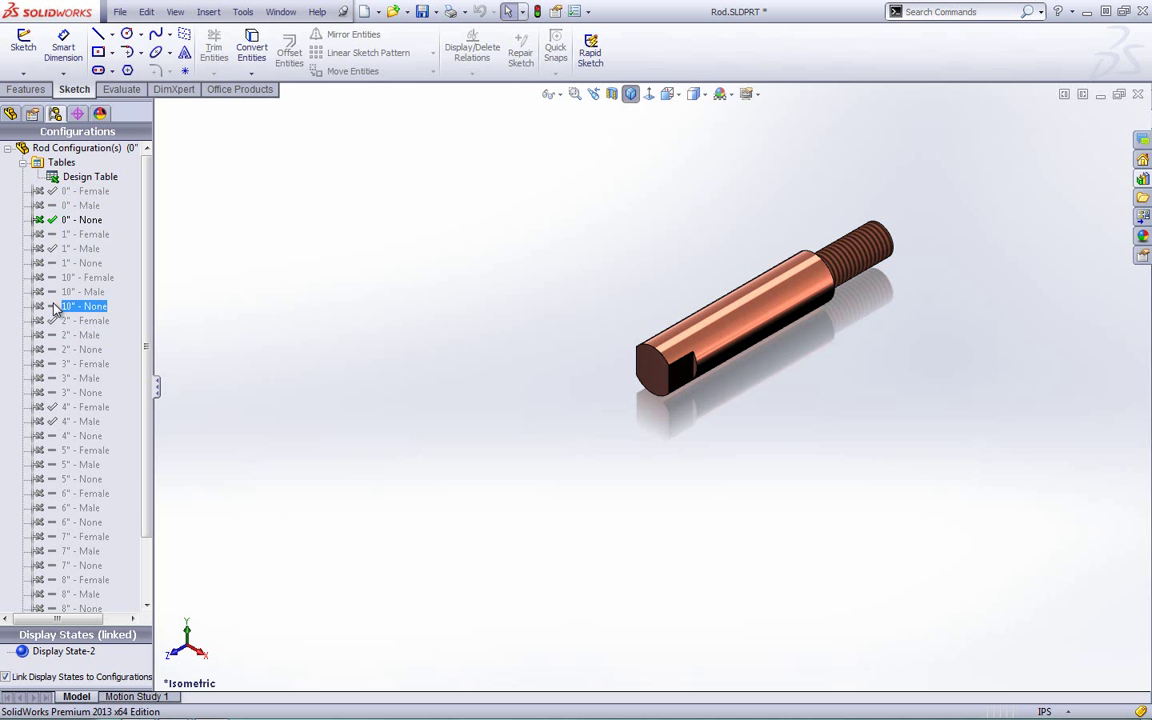
{"action": "double_click", "coordinate": [62, 234]}
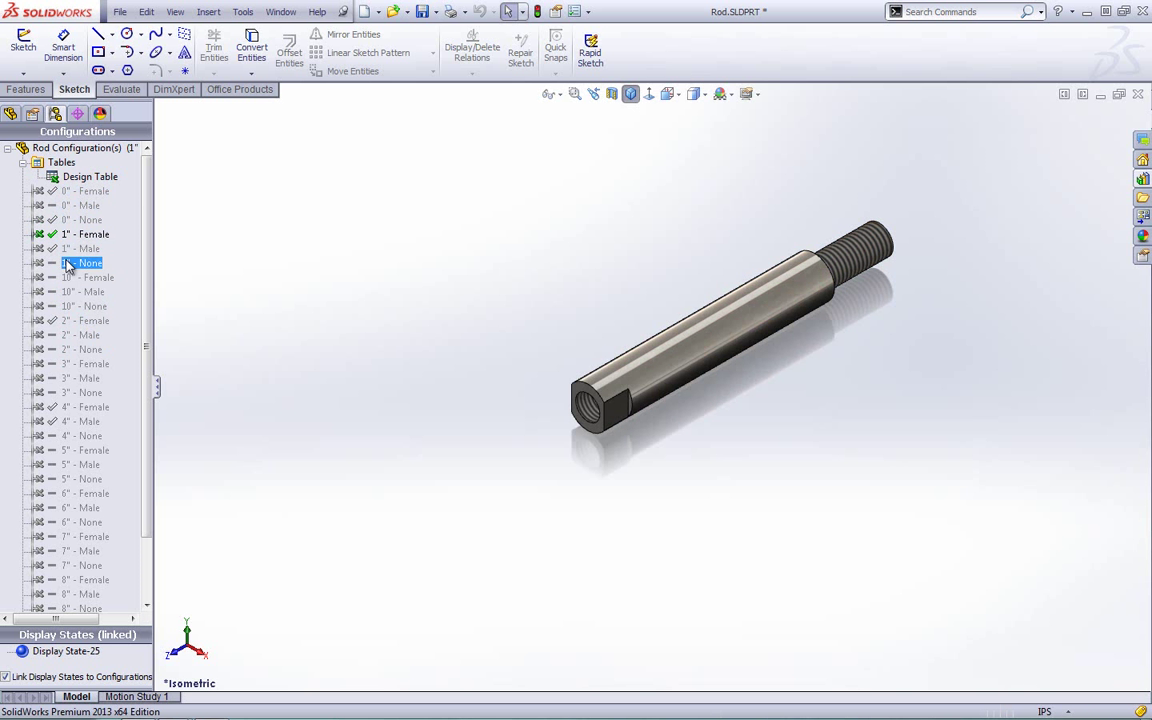
{"action": "double_click", "coordinate": [70, 278]}
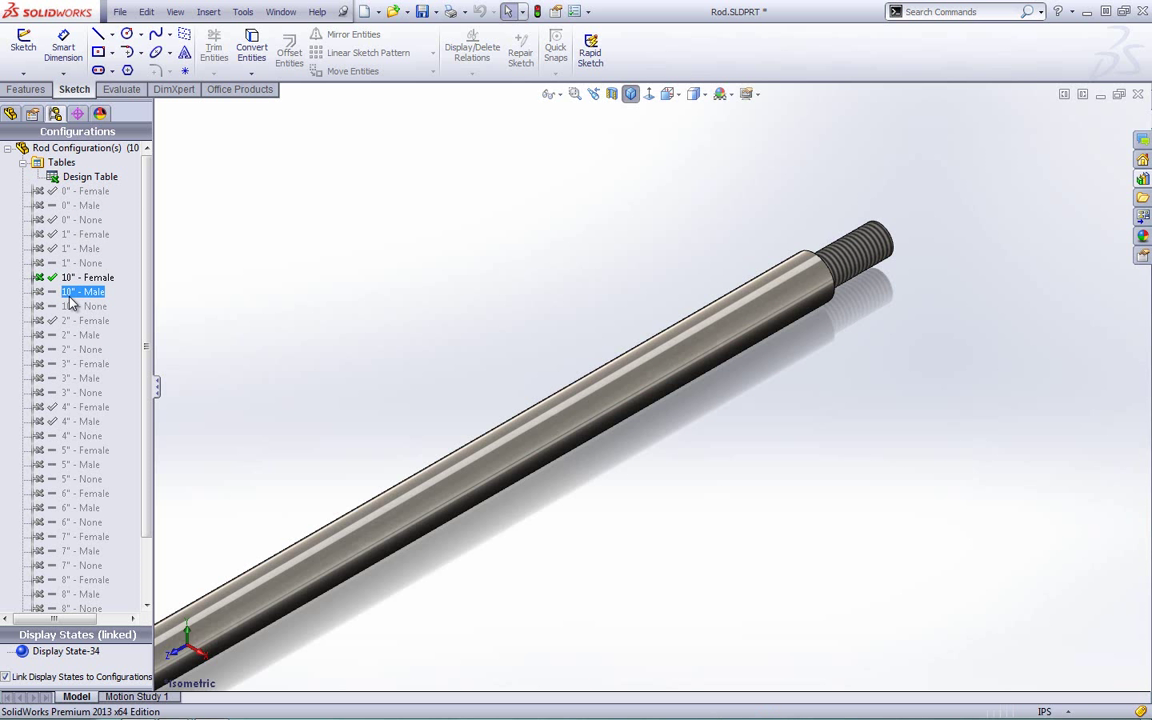
{"action": "double_click", "coordinate": [80, 291]}
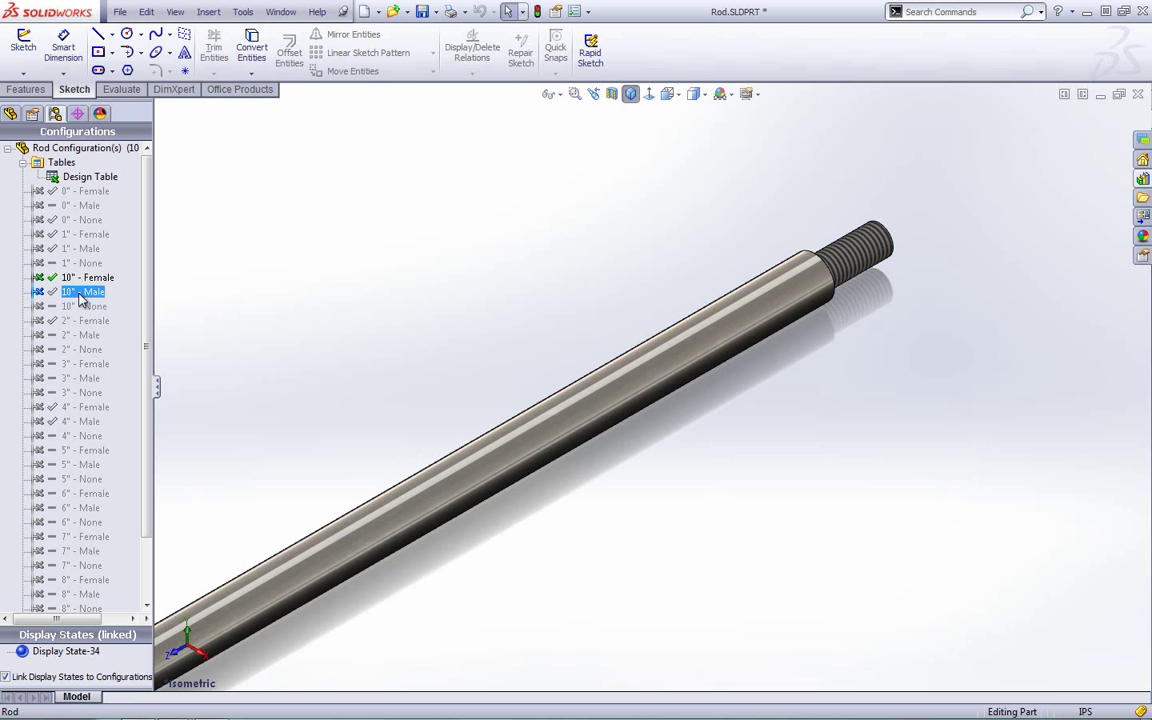
{"action": "double_click", "coordinate": [78, 234]}
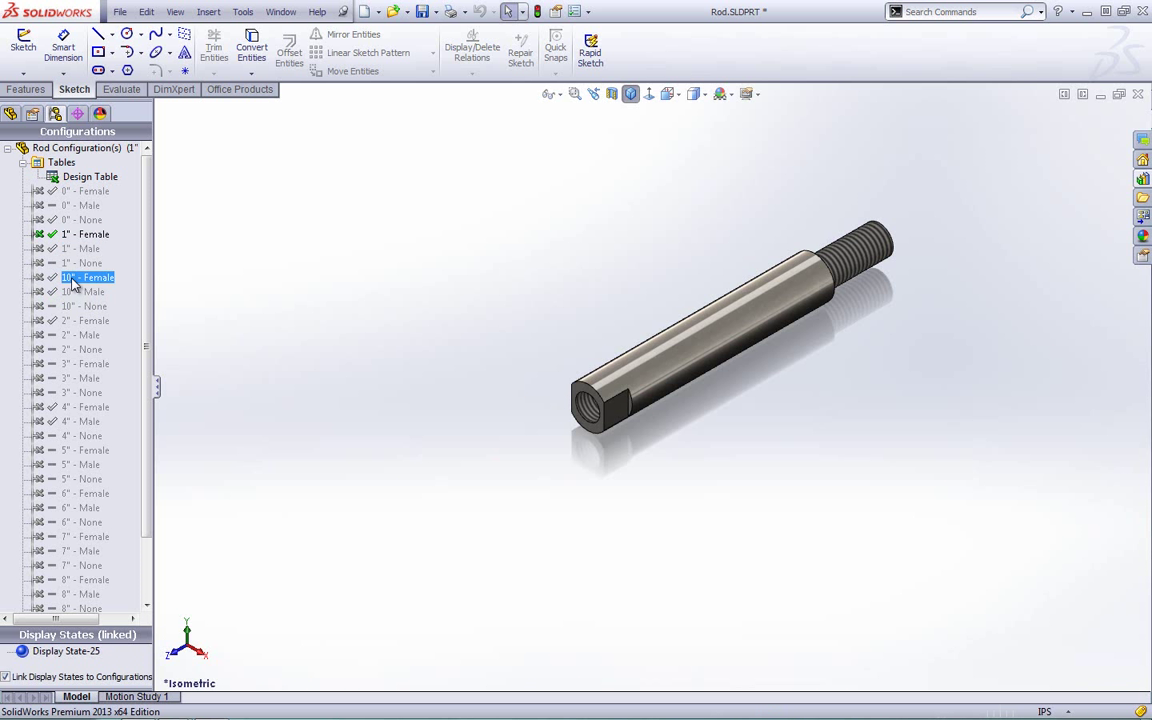
{"action": "double_click", "coordinate": [80, 349]}
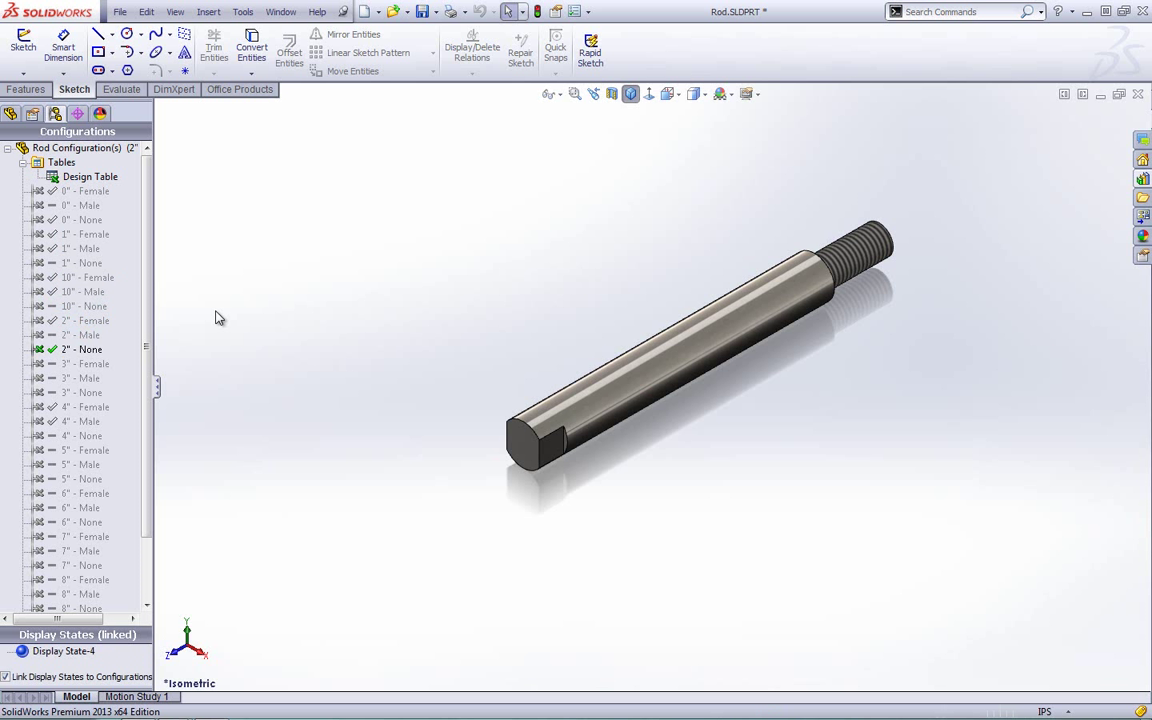
{"action": "double_click", "coordinate": [80, 320]}
{"action": "left_click", "coordinate": [82, 336]}
{"action": "double_click", "coordinate": [82, 349]}
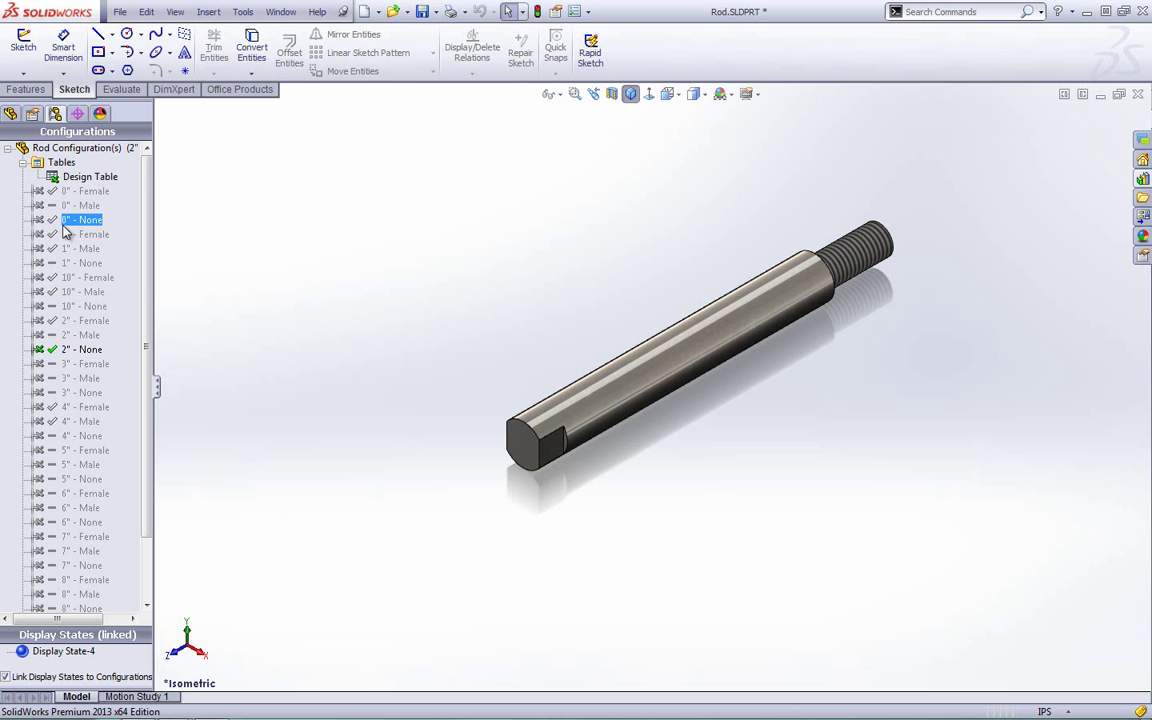
{"action": "left_click", "coordinate": [58, 164]}
Add a rebuild/save mark to the active configuration, then select the 2" - Male configuration.
{"action": "right_click", "coordinate": [60, 149]}
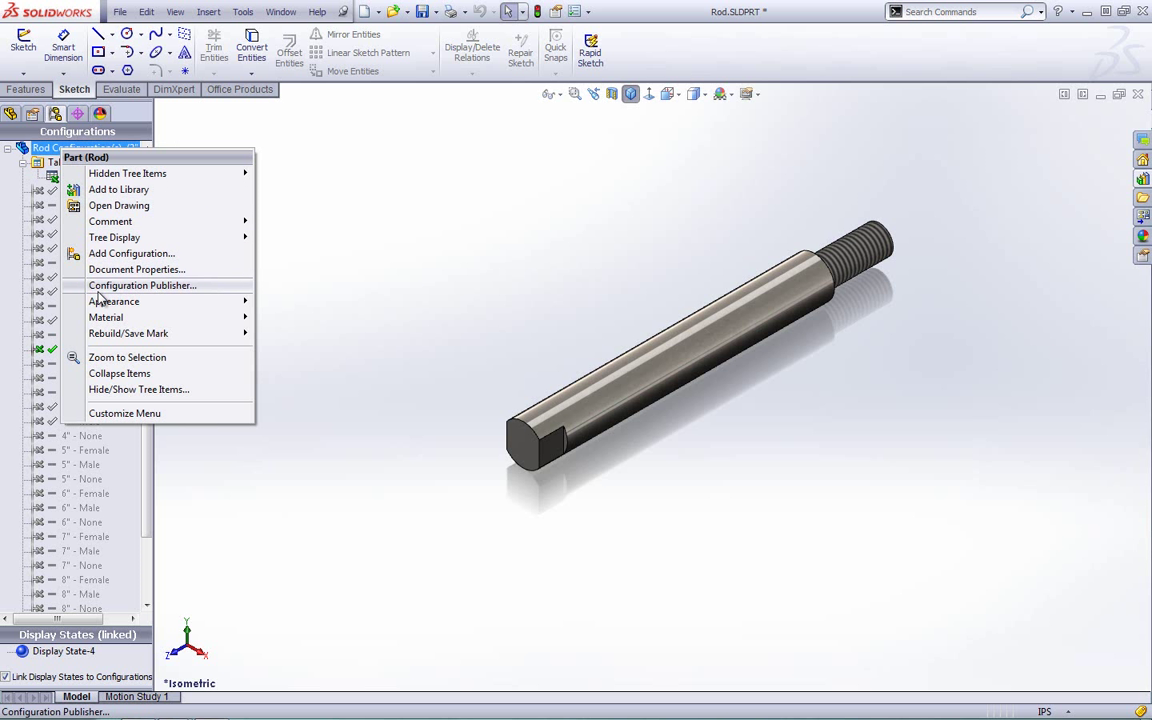
{"action": "mouse_move", "coordinate": [110, 338]}
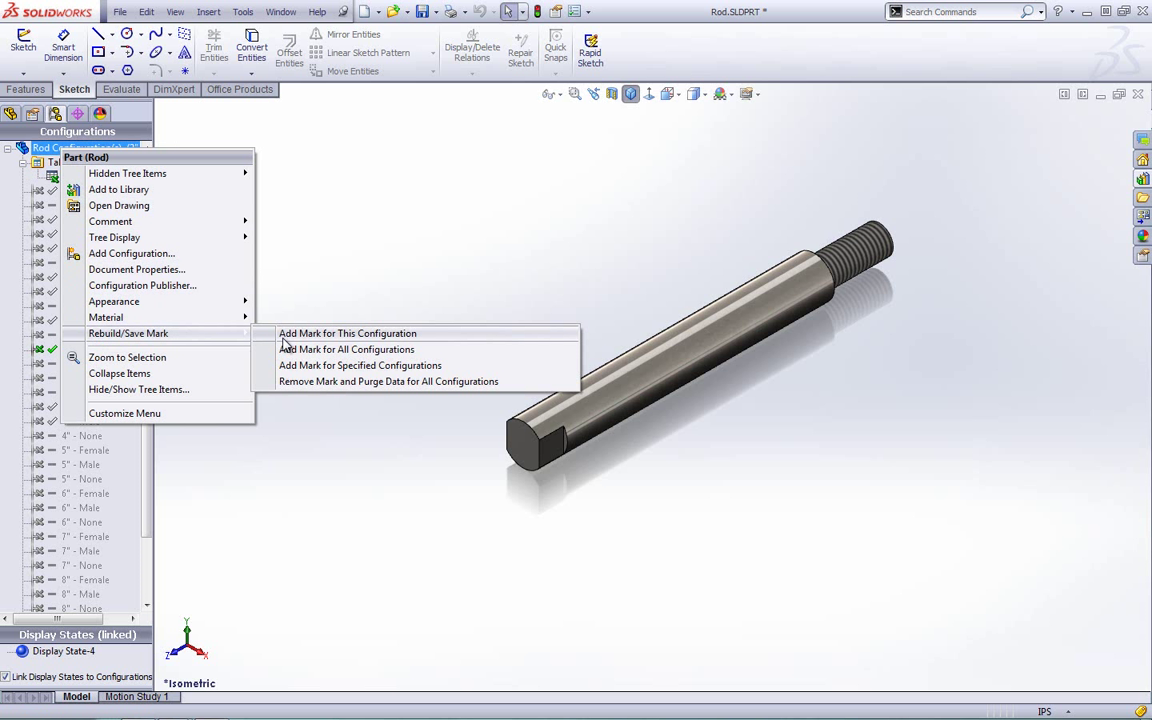
{"action": "left_click", "coordinate": [343, 336]}
{"action": "left_click", "coordinate": [85, 335]}
{"action": "right_click", "coordinate": [85, 335]}
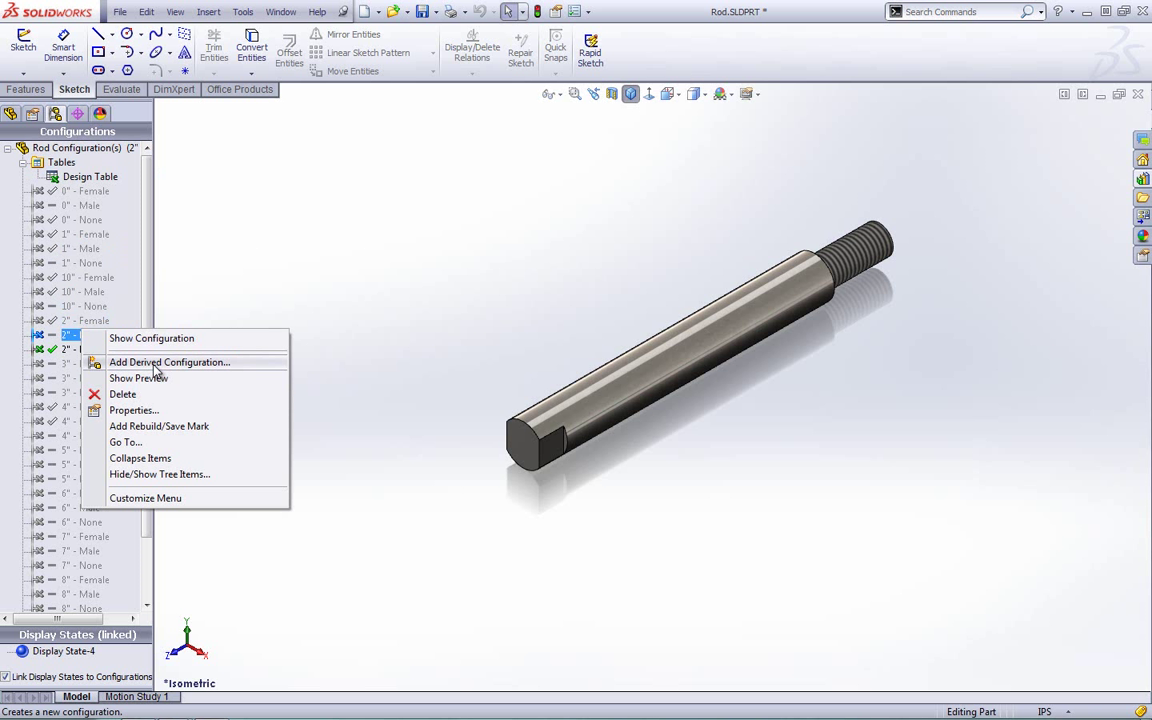
{"action": "key", "text": "Escape"}
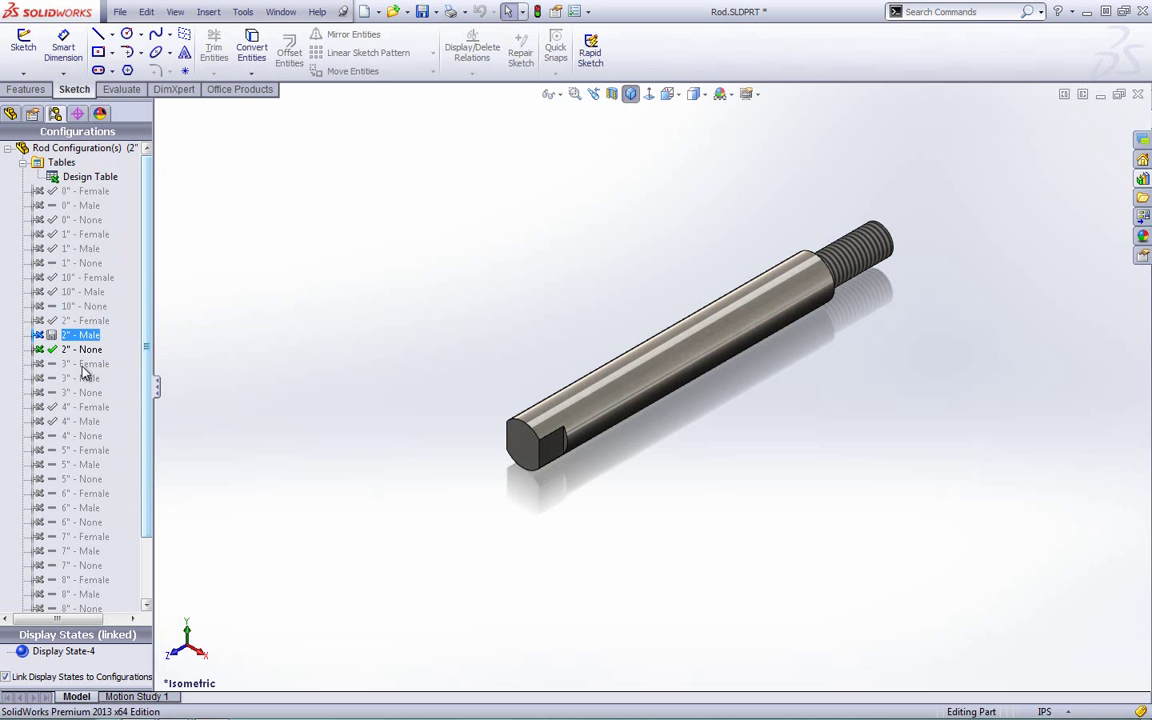
{"action": "left_click", "coordinate": [50, 320], "text": "ctrl"}
{"action": "left_click", "coordinate": [50, 335]}
Add rebuild/save marks for all configurations, dismissing the file-size warning.
{"action": "right_click", "coordinate": [95, 150]}
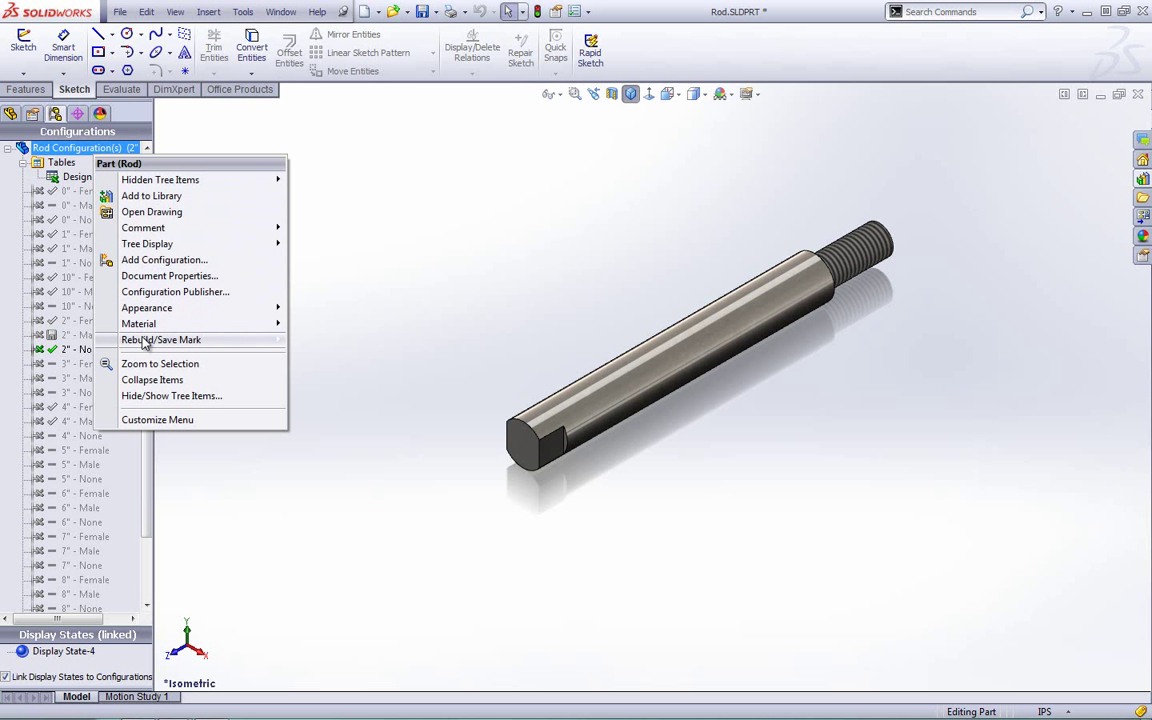
{"action": "mouse_move", "coordinate": [229, 341]}
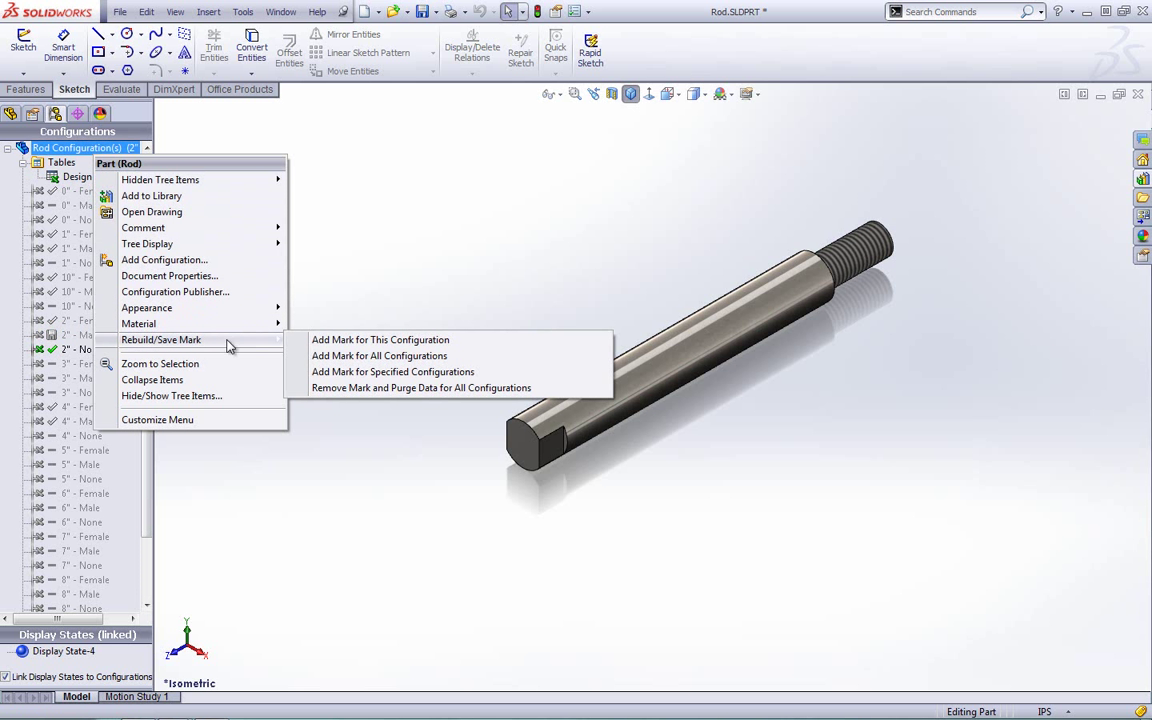
{"action": "left_click", "coordinate": [345, 357]}
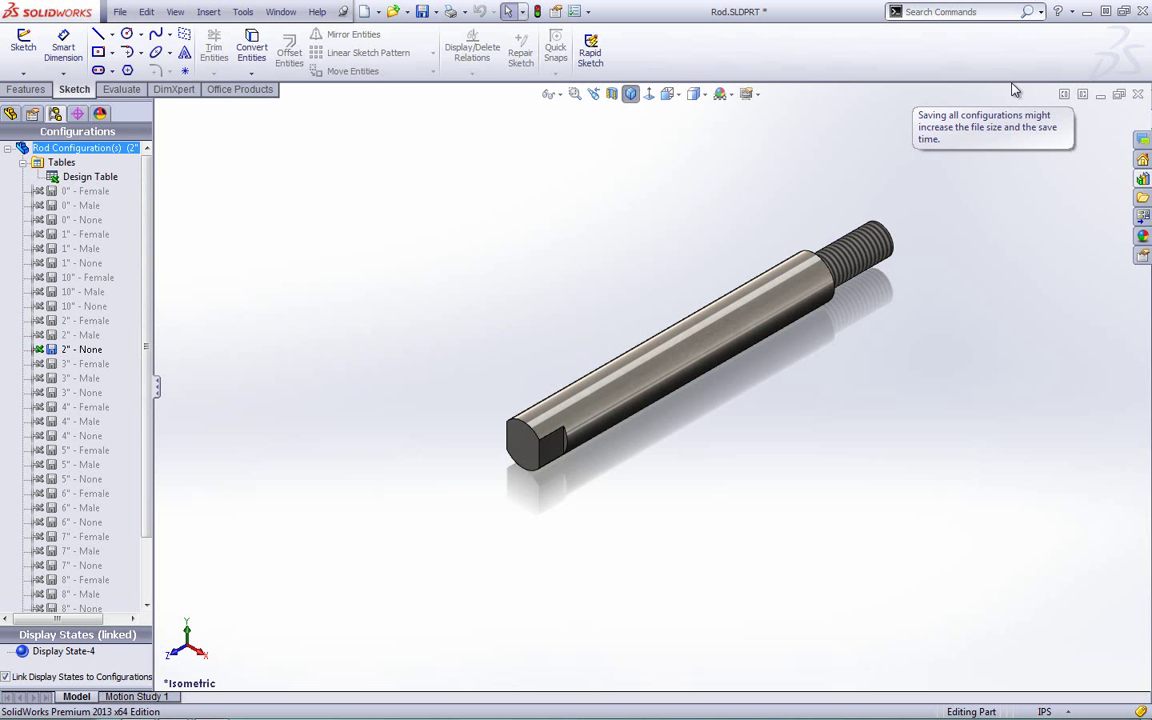
{"action": "left_click", "coordinate": [993, 185]}
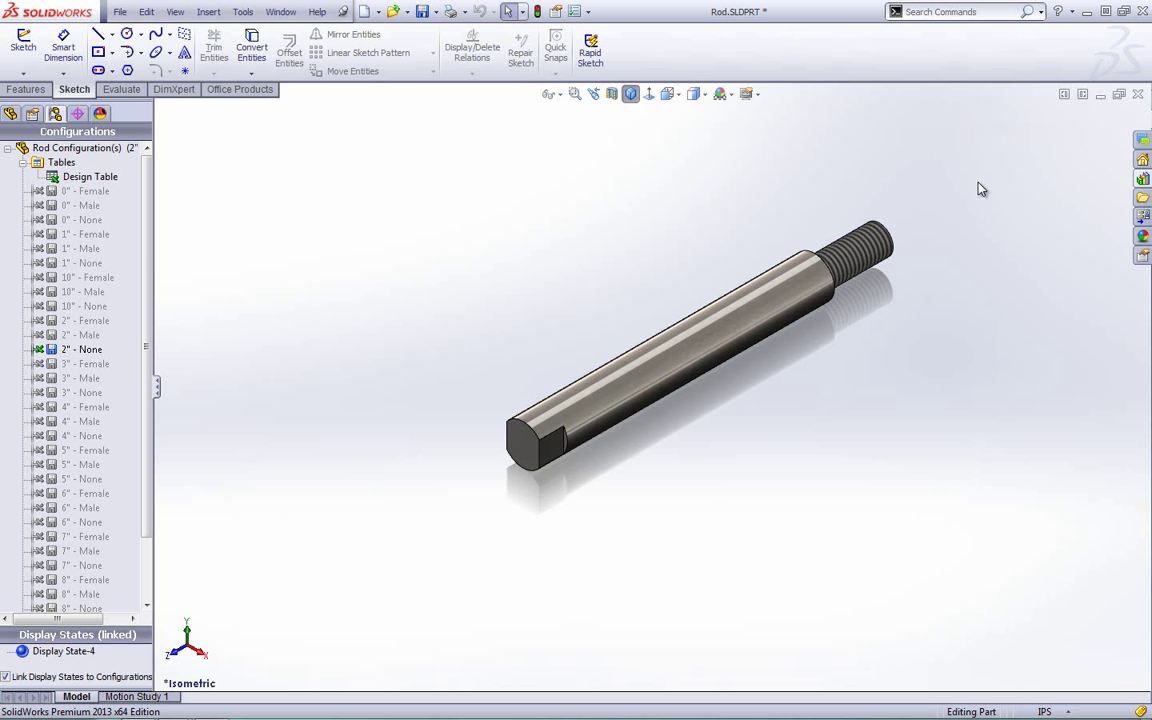
Remove marks and purge data for all configurations.
{"action": "right_click", "coordinate": [92, 150]}
{"action": "mouse_move", "coordinate": [155, 335]}
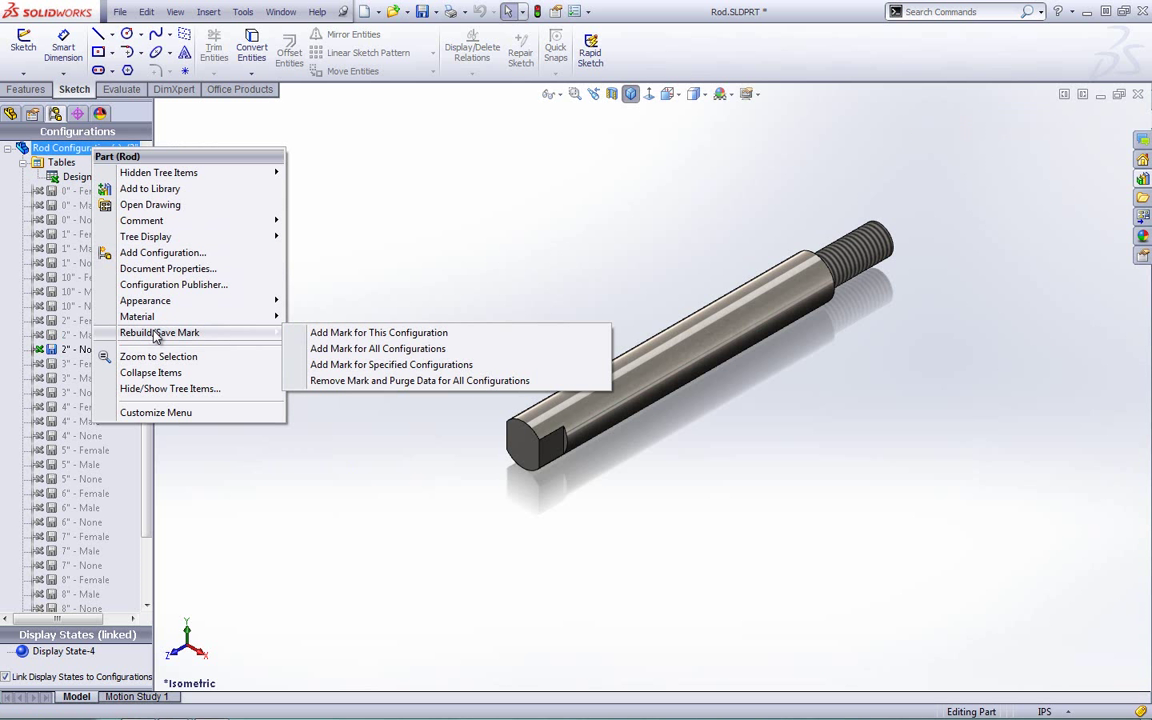
{"action": "left_click", "coordinate": [408, 381]}
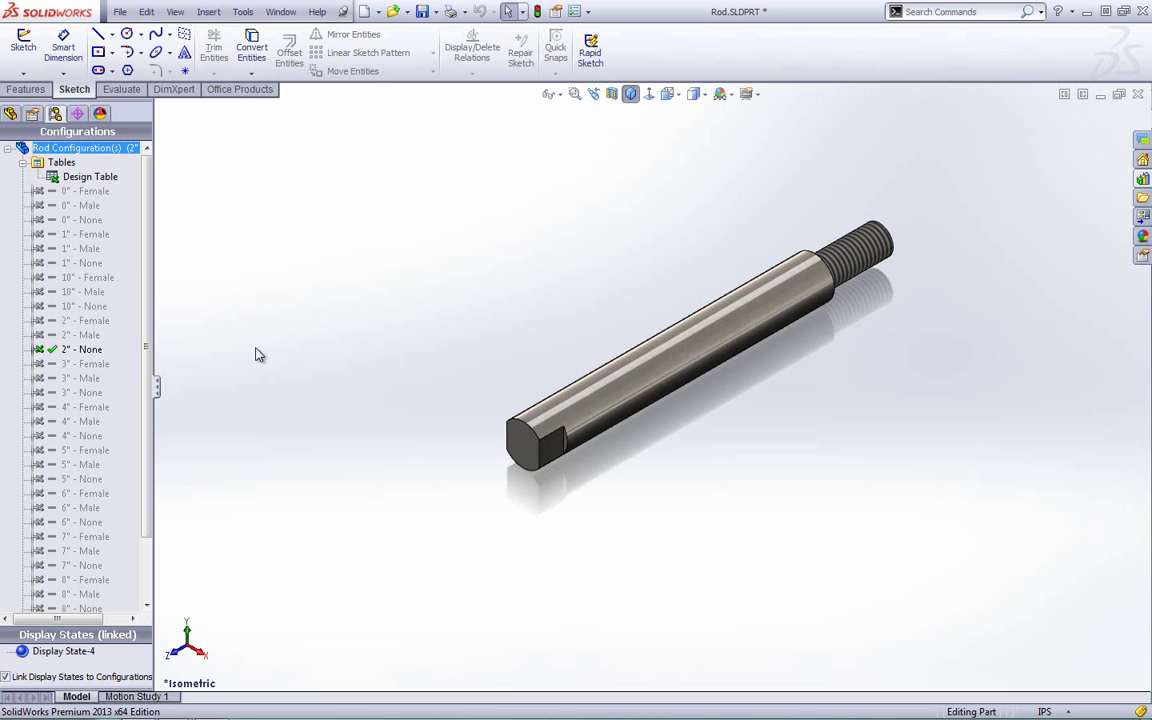
Review the Purge cached configuration data option under Performance, then cancel the Options dialog.
{"action": "left_click", "coordinate": [575, 12]}
{"action": "left_click_drag", "start_coordinate": [277, 57], "coordinate": [458, 56]}
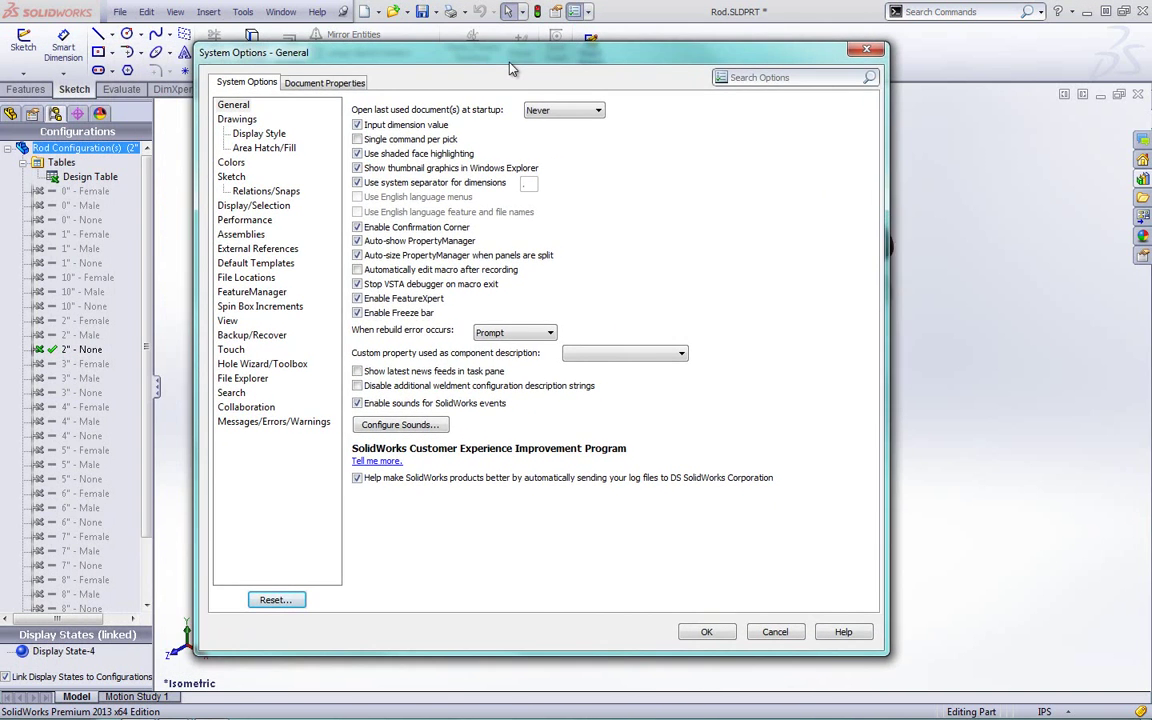
{"action": "left_click", "coordinate": [240, 220]}
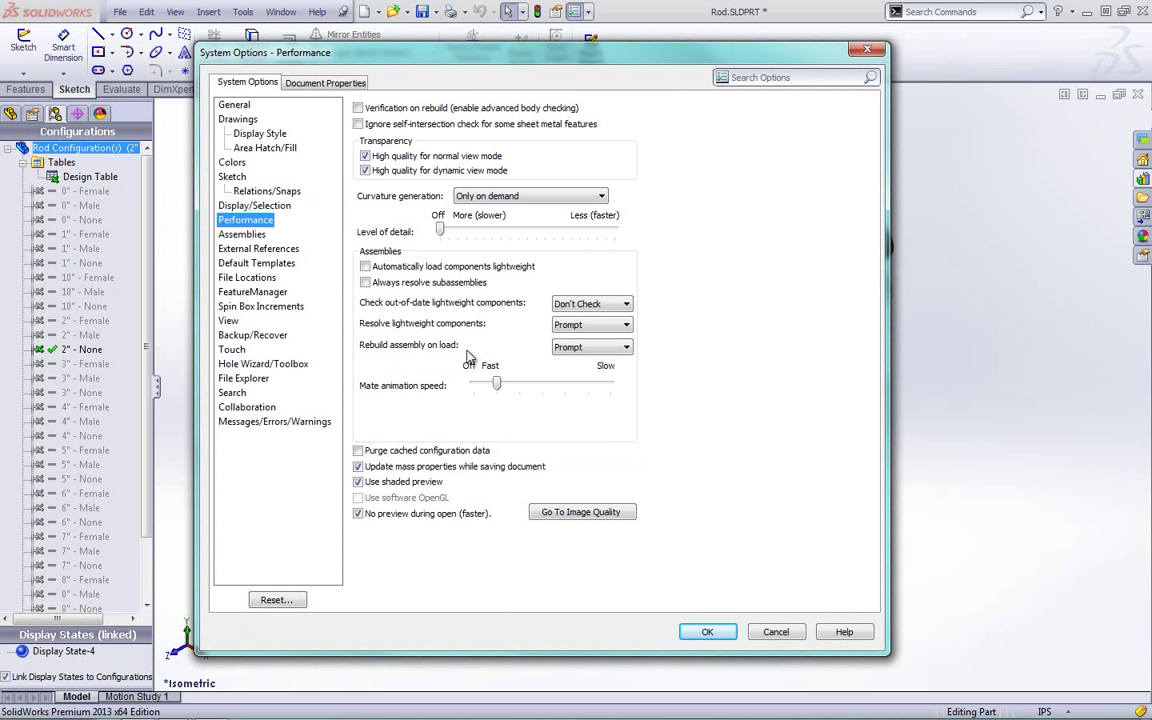
{"action": "left_click", "coordinate": [415, 453]}
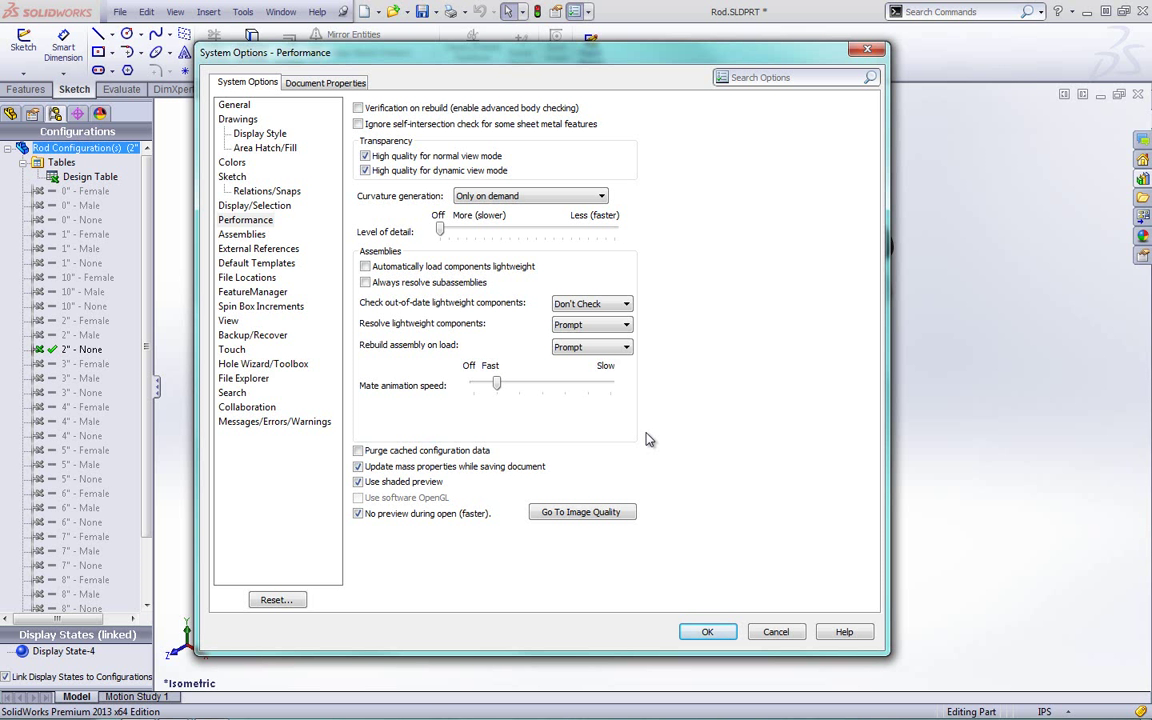
{"action": "left_click", "coordinate": [776, 632]}
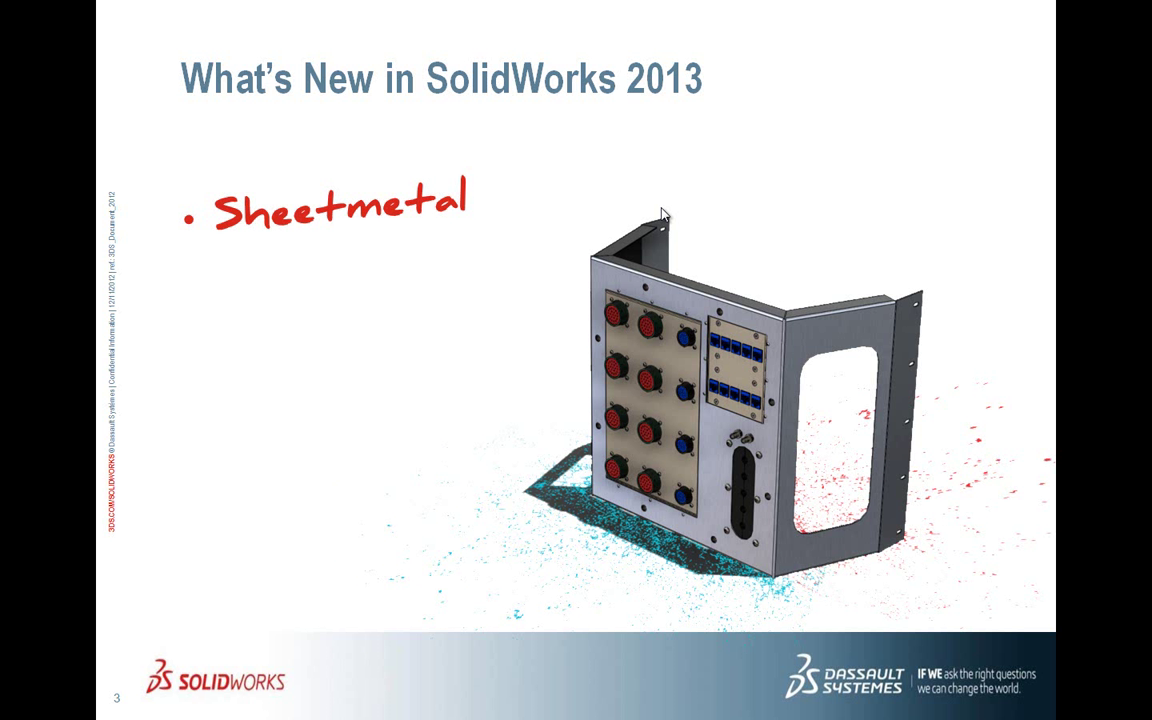
Open Computer Power Supply.SLDPRT from recent files and hide its cover body.
{"action": "key", "text": "alt+Tab"}
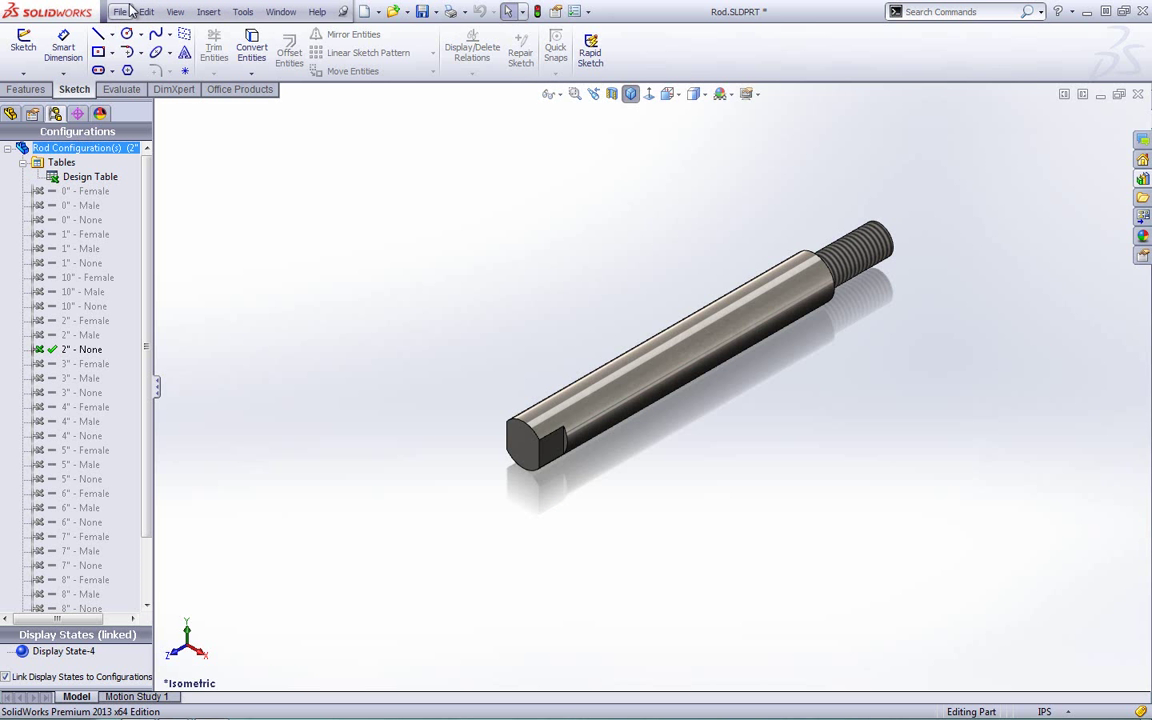
{"action": "left_click", "coordinate": [120, 11]}
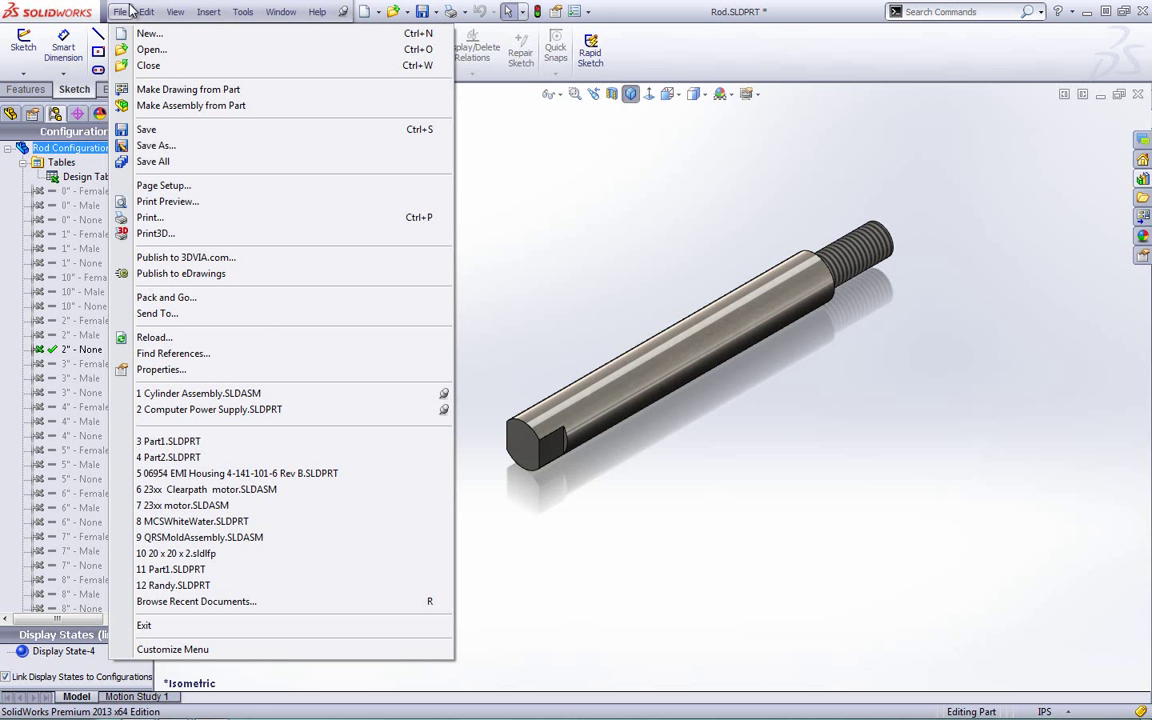
{"action": "left_click", "coordinate": [162, 411]}
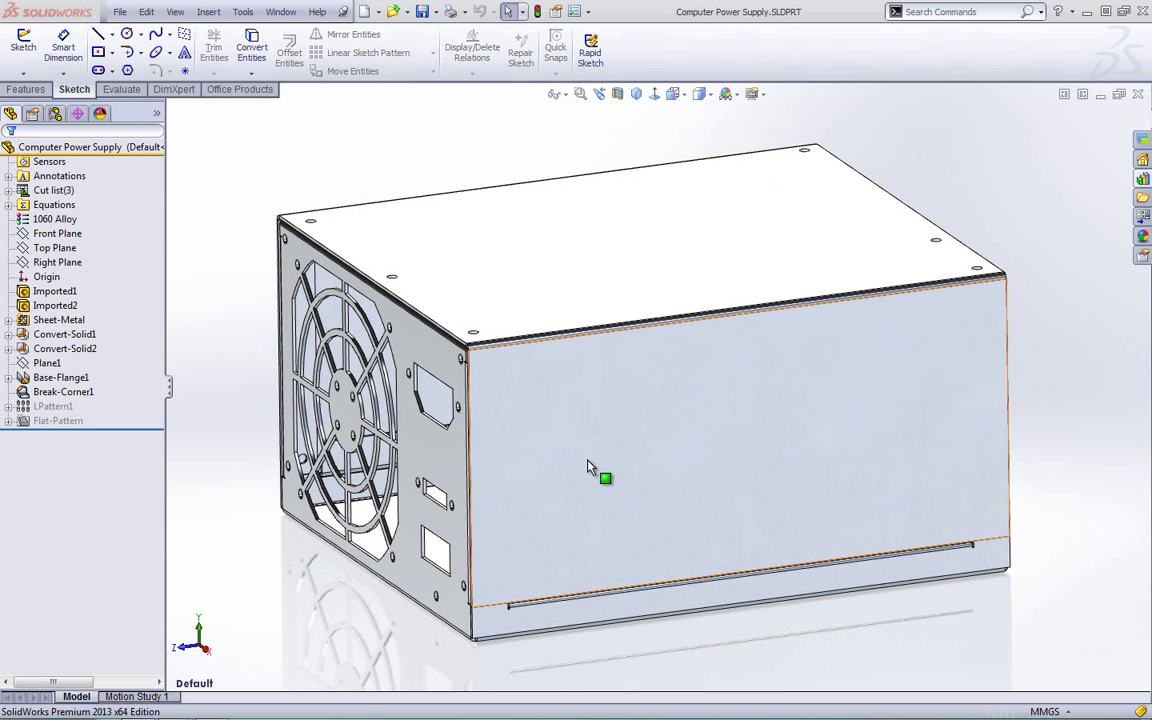
{"action": "right_click", "coordinate": [566, 406]}
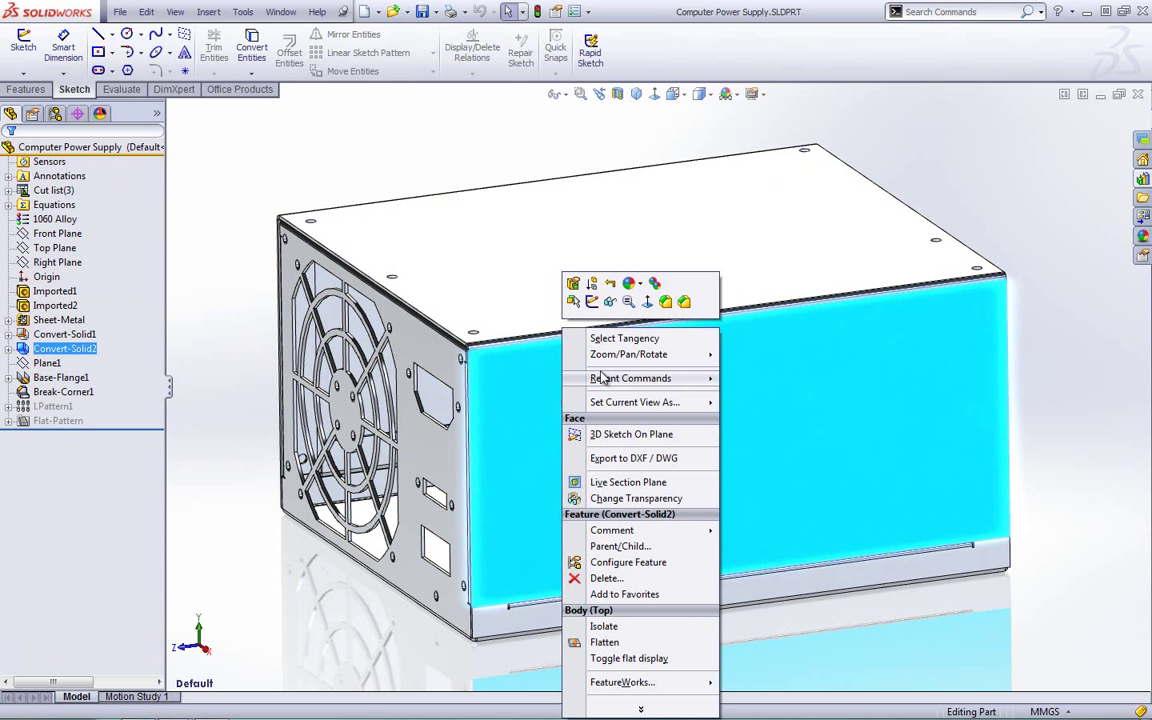
{"action": "left_click", "coordinate": [590, 300]}
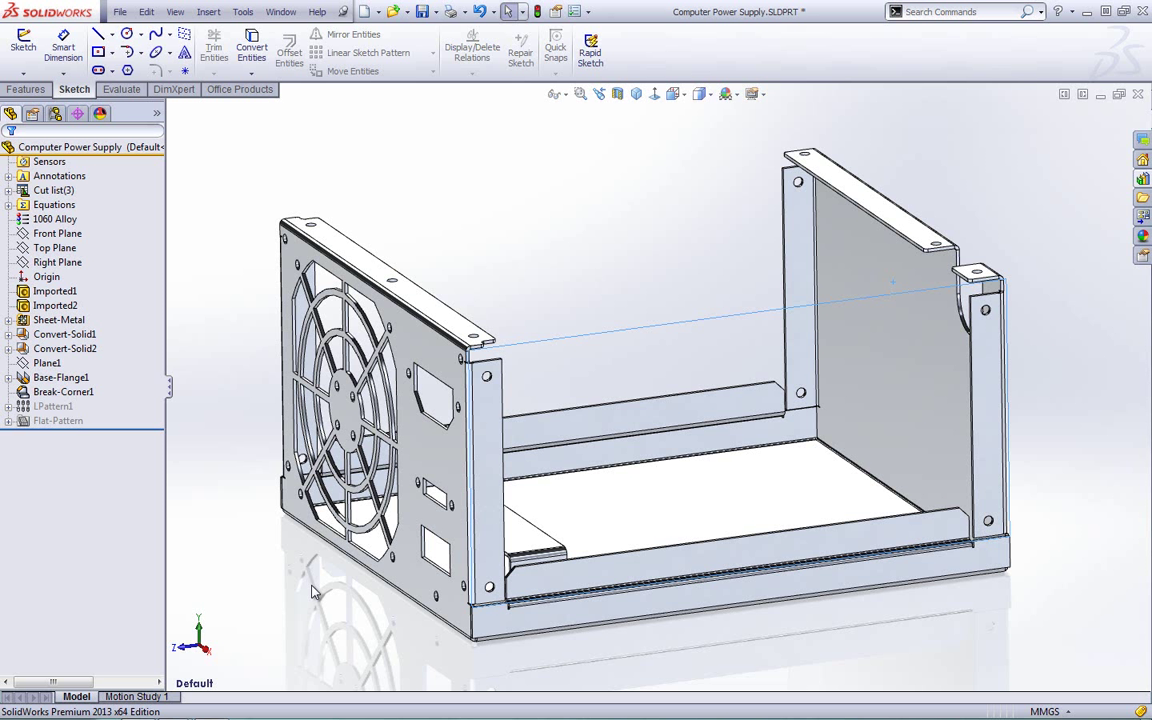
Expand the Sheet-Metal and Flat-Pattern folders to inspect the sheet-metal bodies.
{"action": "left_click", "coordinate": [8, 320]}
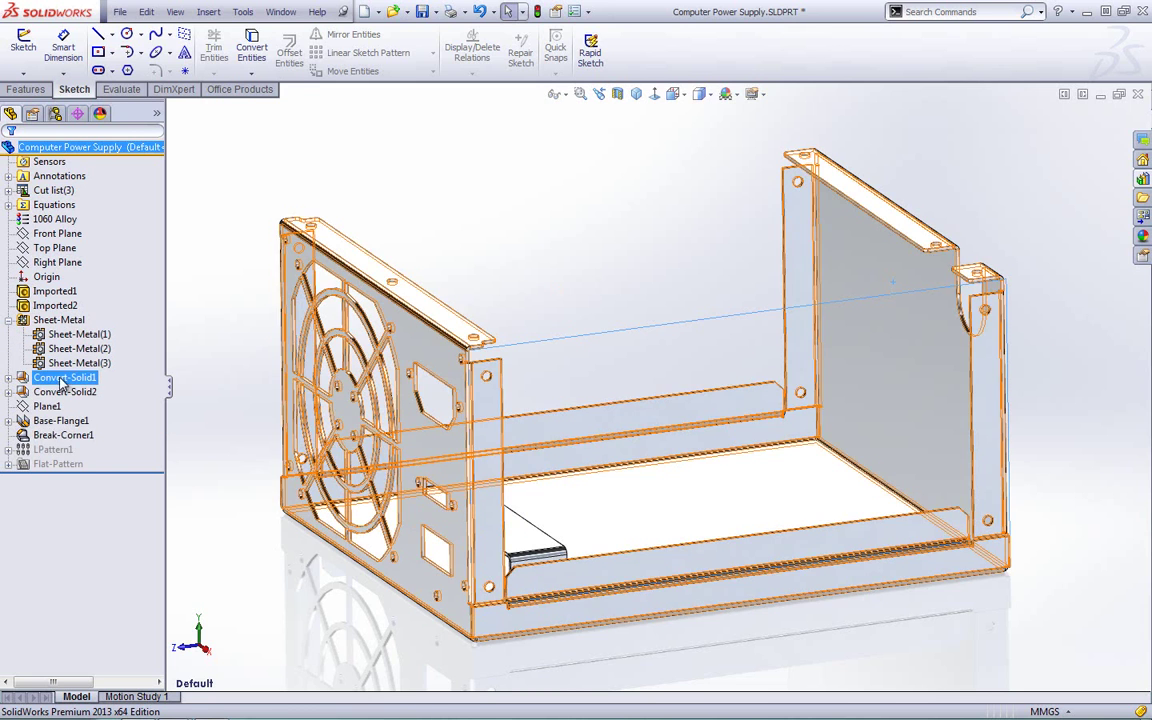
{"action": "left_click", "coordinate": [47, 428]}
{"action": "left_click", "coordinate": [72, 348]}
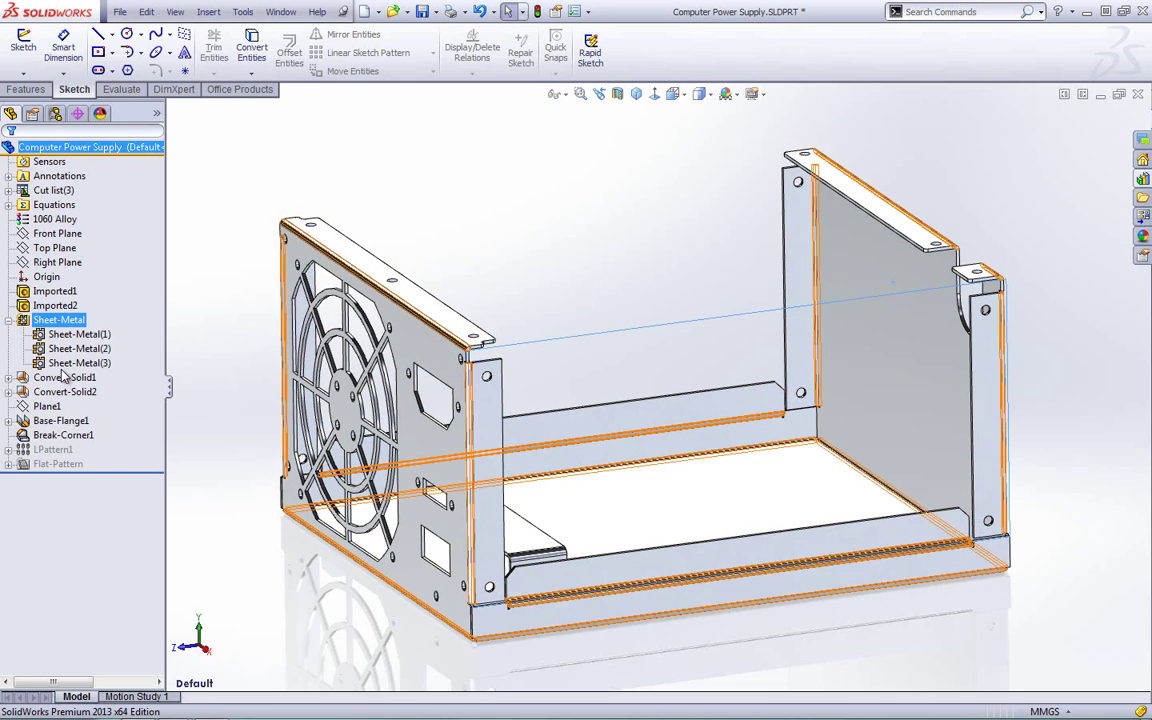
{"action": "left_click", "coordinate": [60, 320]}
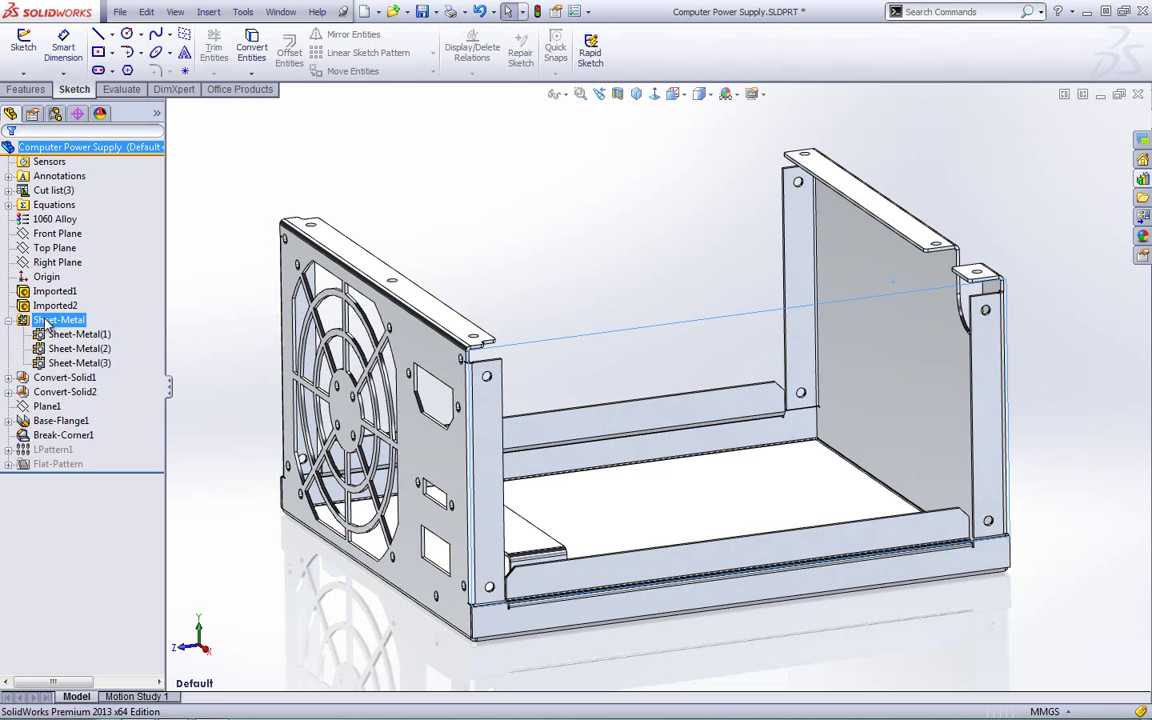
{"action": "left_click", "coordinate": [8, 464]}
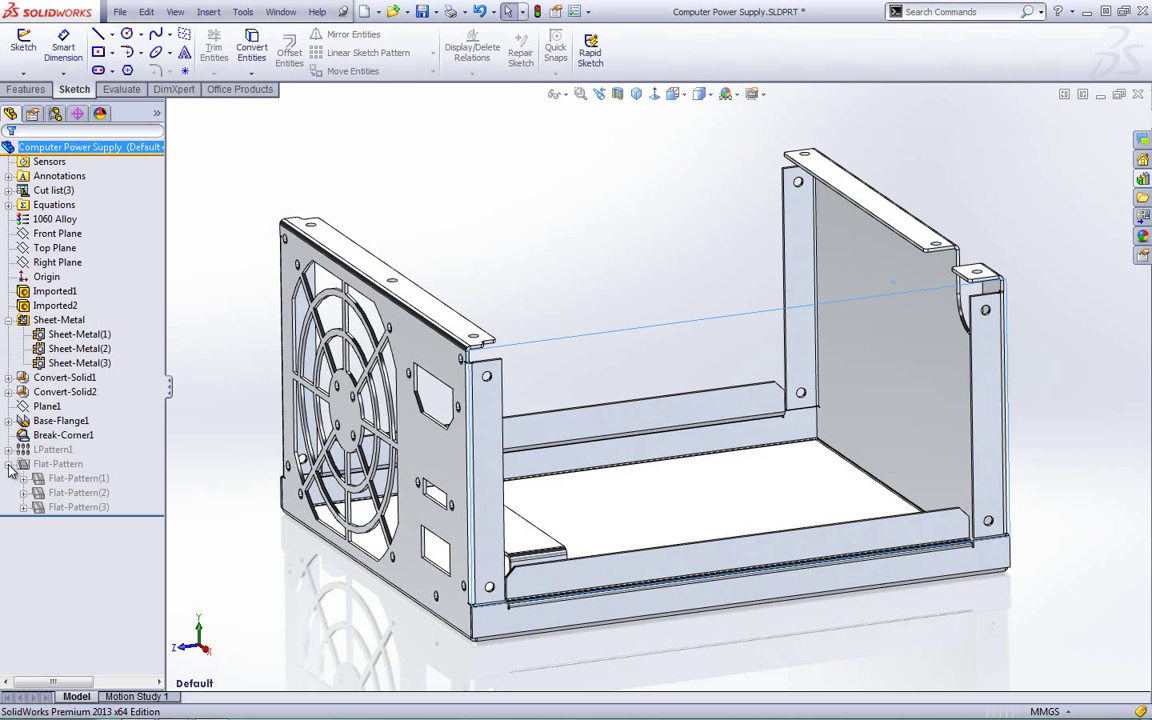
{"action": "left_click", "coordinate": [72, 465]}
{"action": "left_click", "coordinate": [197, 521]}
{"action": "scroll", "coordinate": [1088, 294], "scroll_direction": "down", "scroll_amount": 5}
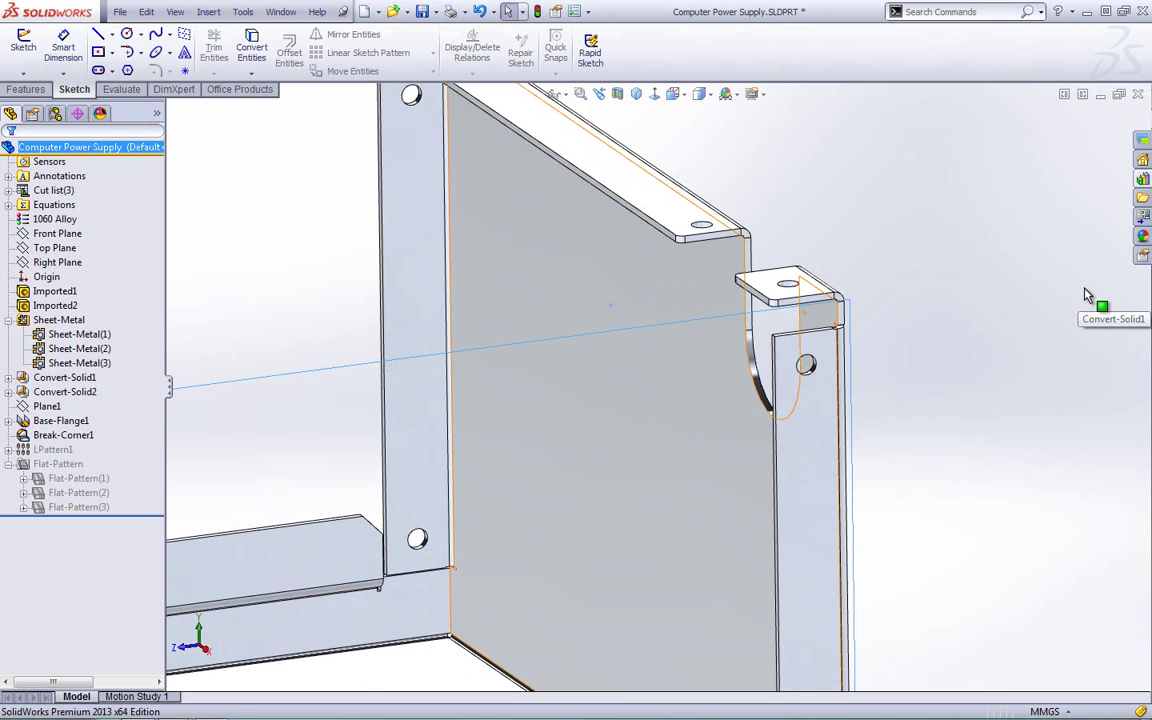
{"action": "scroll", "coordinate": [1088, 294], "scroll_direction": "up", "scroll_amount": 5}
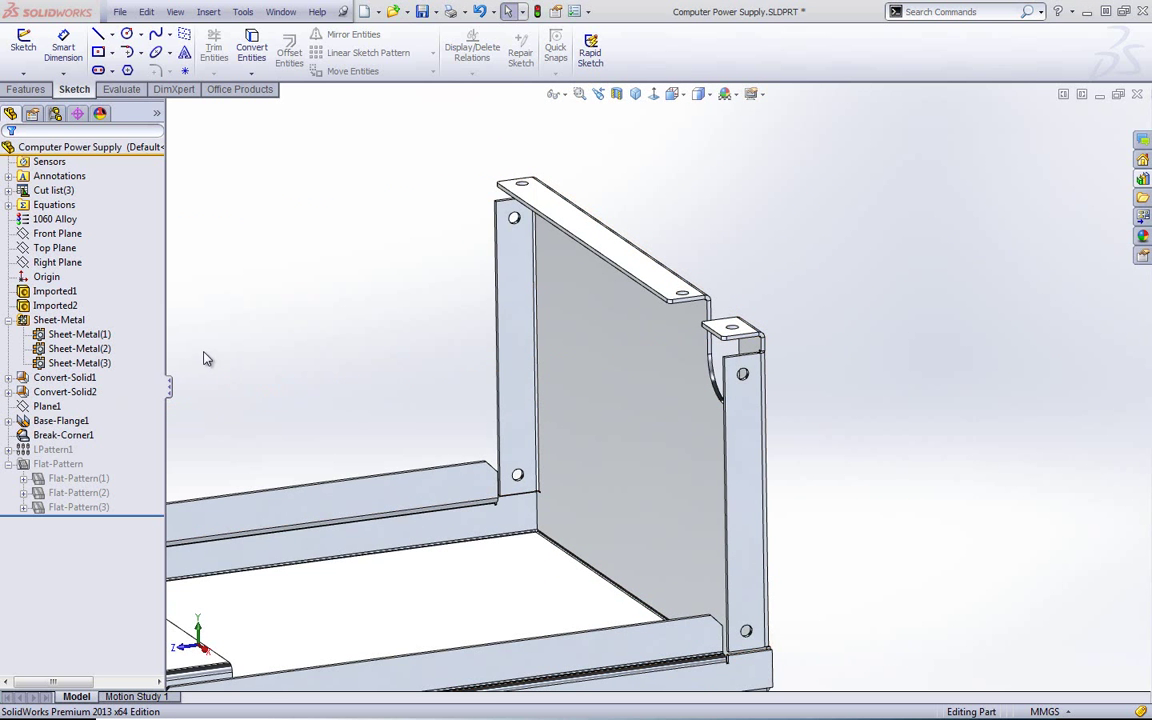
Open the louver_insertion_point part from Design Library forming tools > louvers.
{"action": "left_click", "coordinate": [1145, 178]}
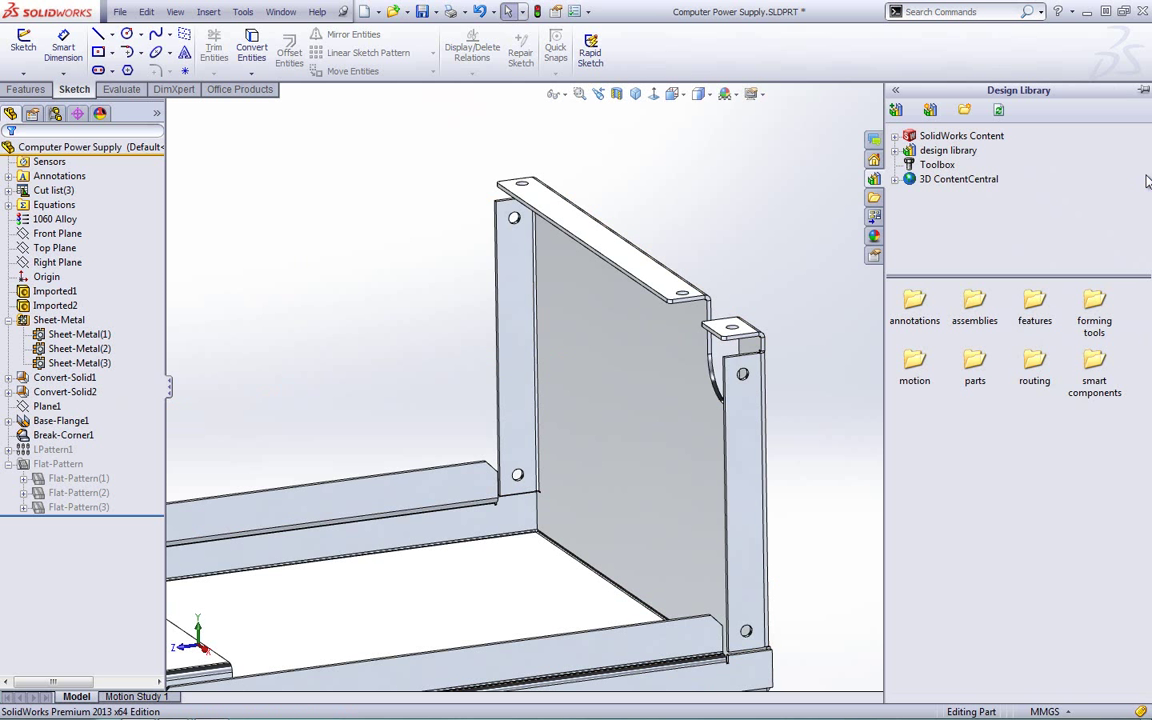
{"action": "left_click", "coordinate": [896, 151]}
{"action": "left_click", "coordinate": [909, 207]}
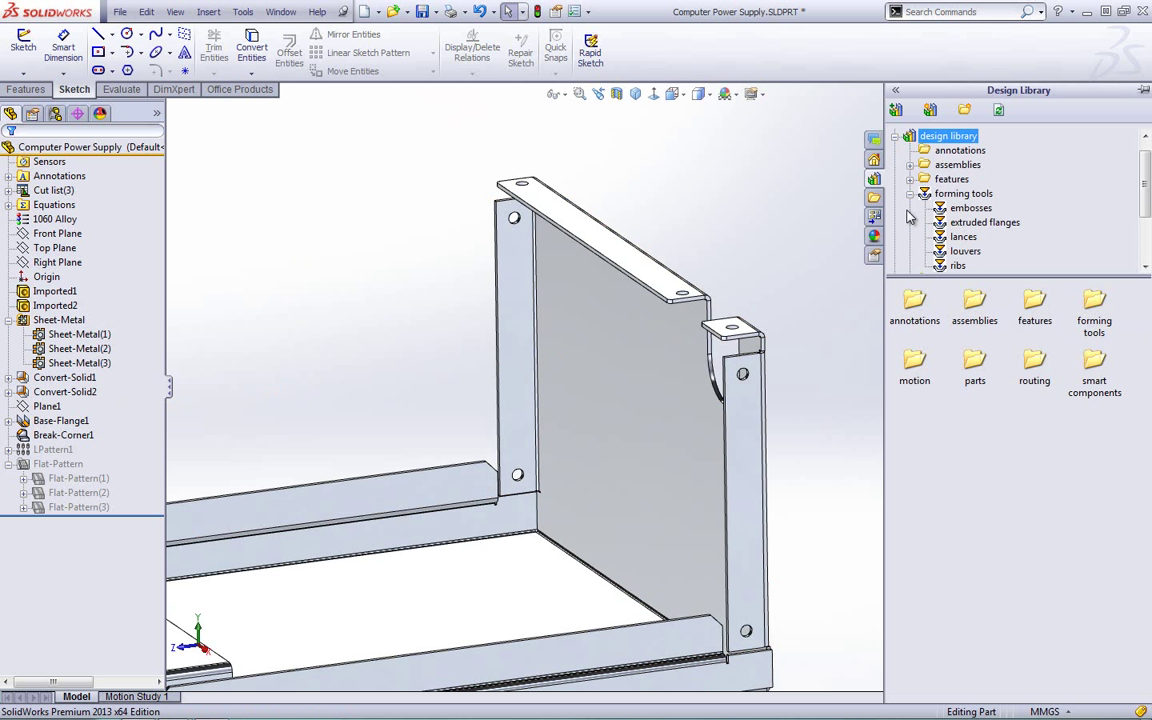
{"action": "left_click", "coordinate": [963, 251]}
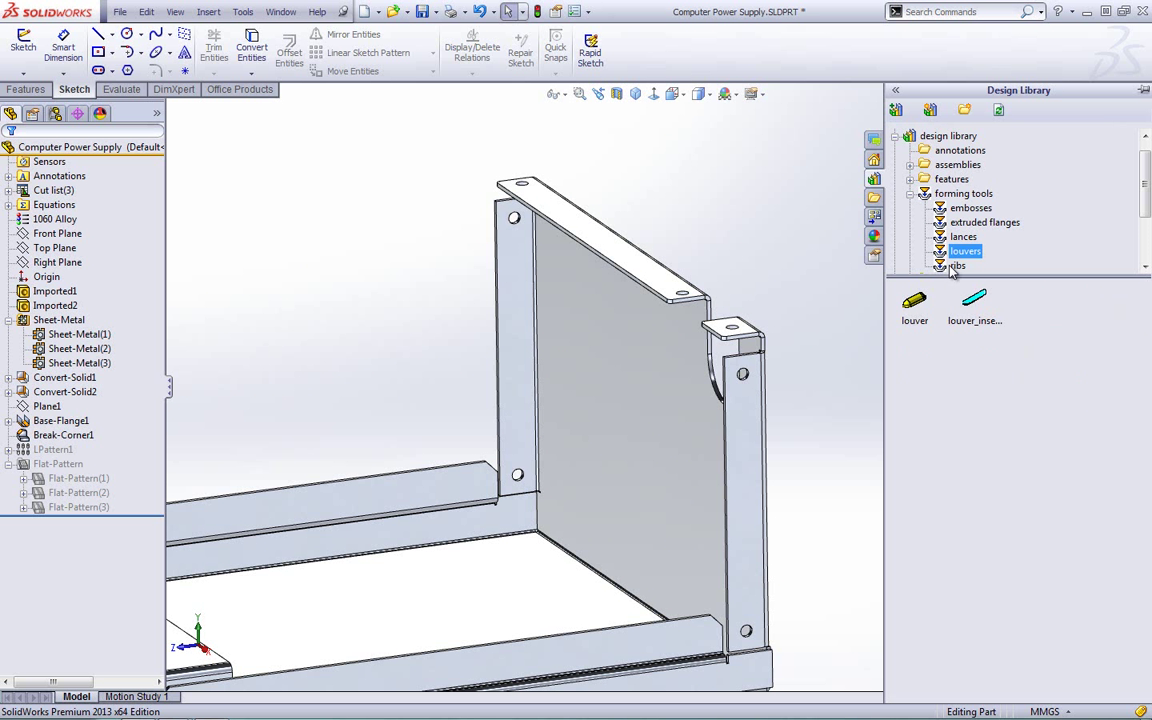
{"action": "right_click", "coordinate": [972, 300]}
{"action": "left_click", "coordinate": [997, 408]}
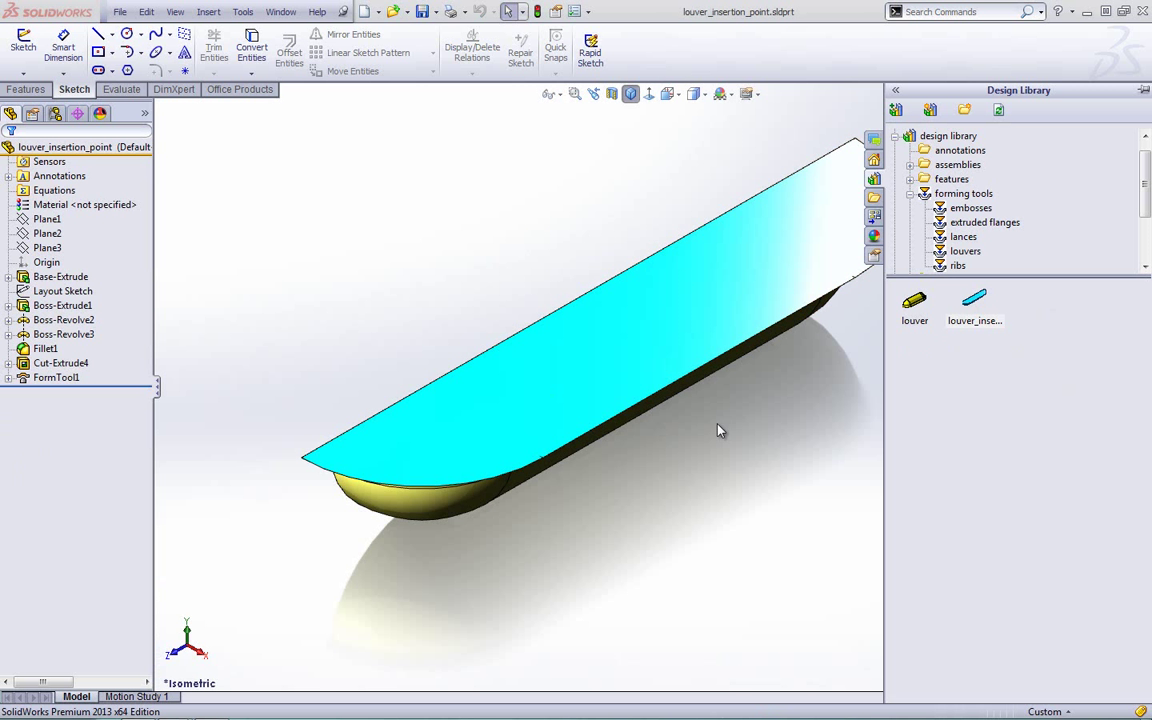
{"action": "scroll", "coordinate": [757, 306], "scroll_direction": "up", "scroll_amount": 2}
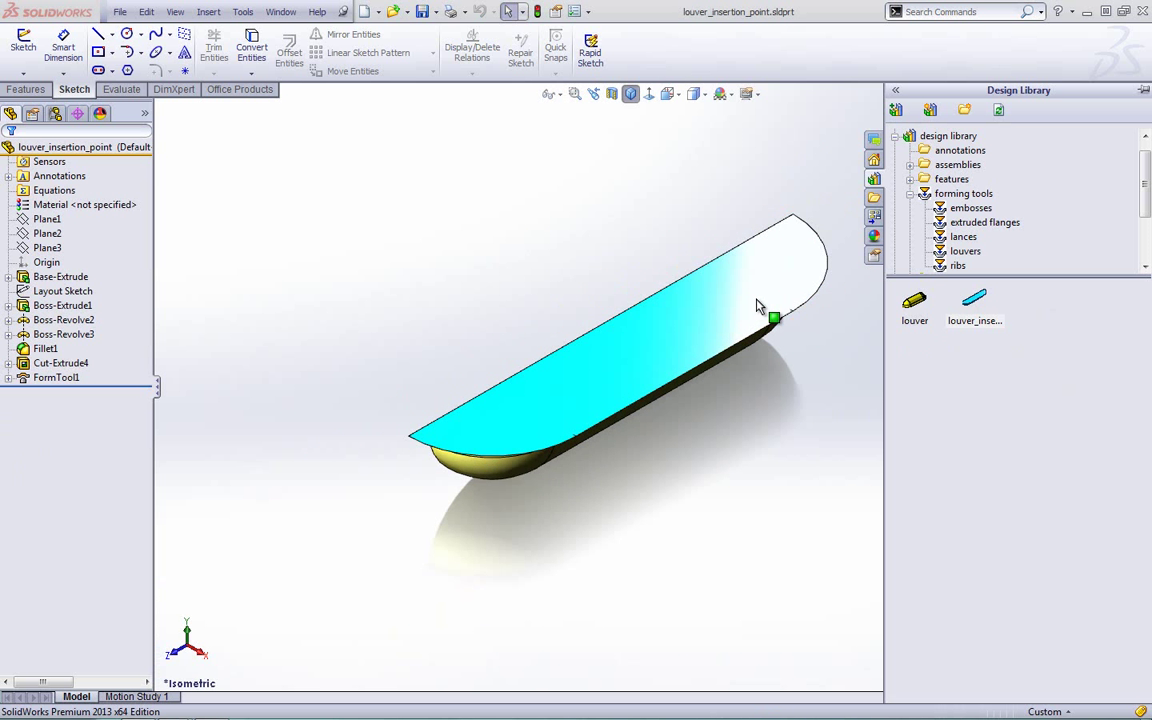
{"action": "scroll", "coordinate": [757, 306], "scroll_direction": "down", "scroll_amount": 2}
Redefine FormTool1's insertion point at the face centre, then return to Computer Power Supply.
{"action": "right_click", "coordinate": [56, 378]}
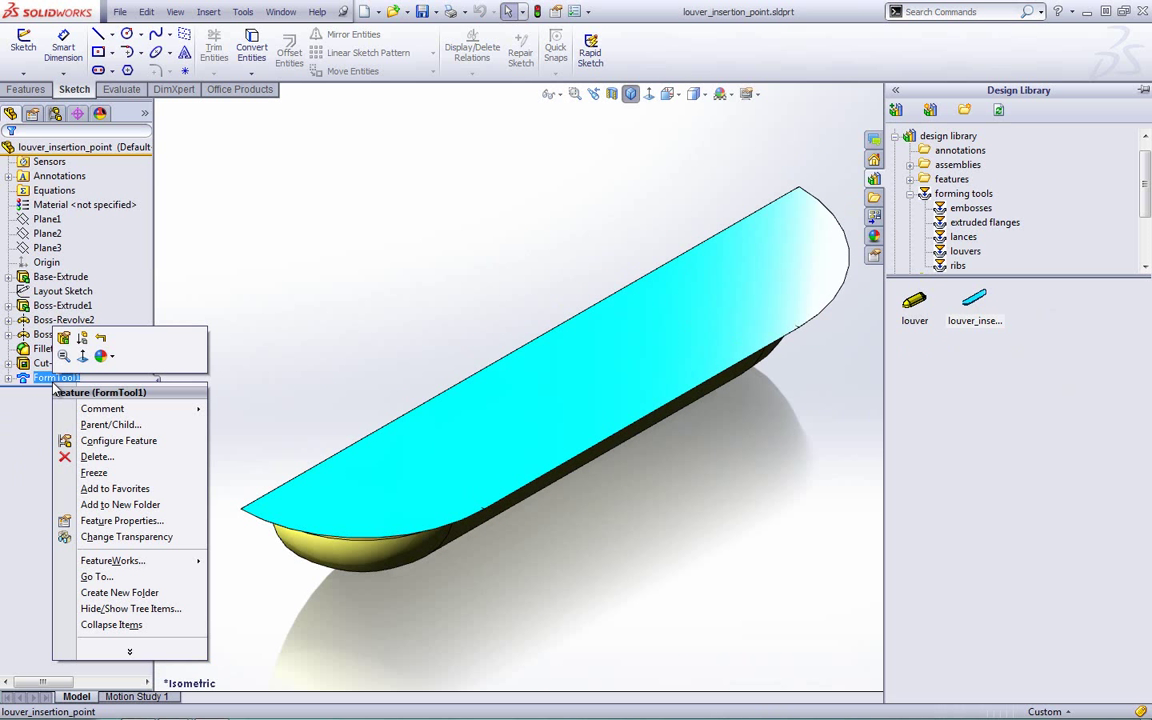
{"action": "left_click", "coordinate": [63, 338]}
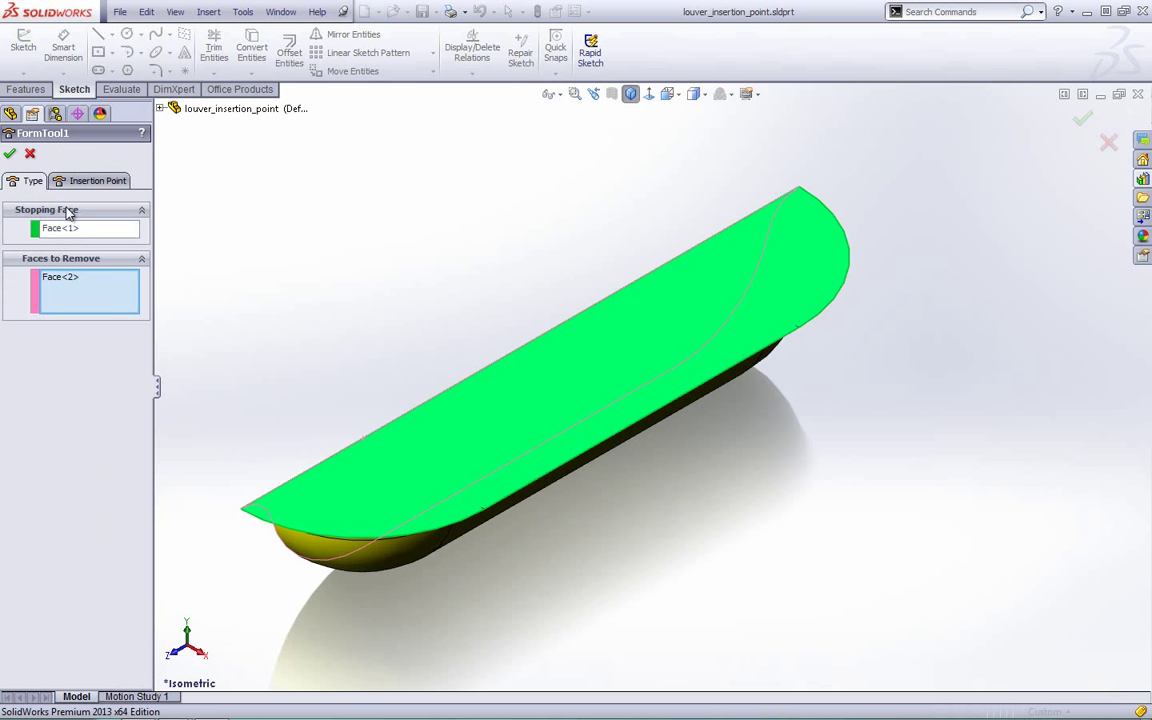
{"action": "left_click", "coordinate": [95, 181]}
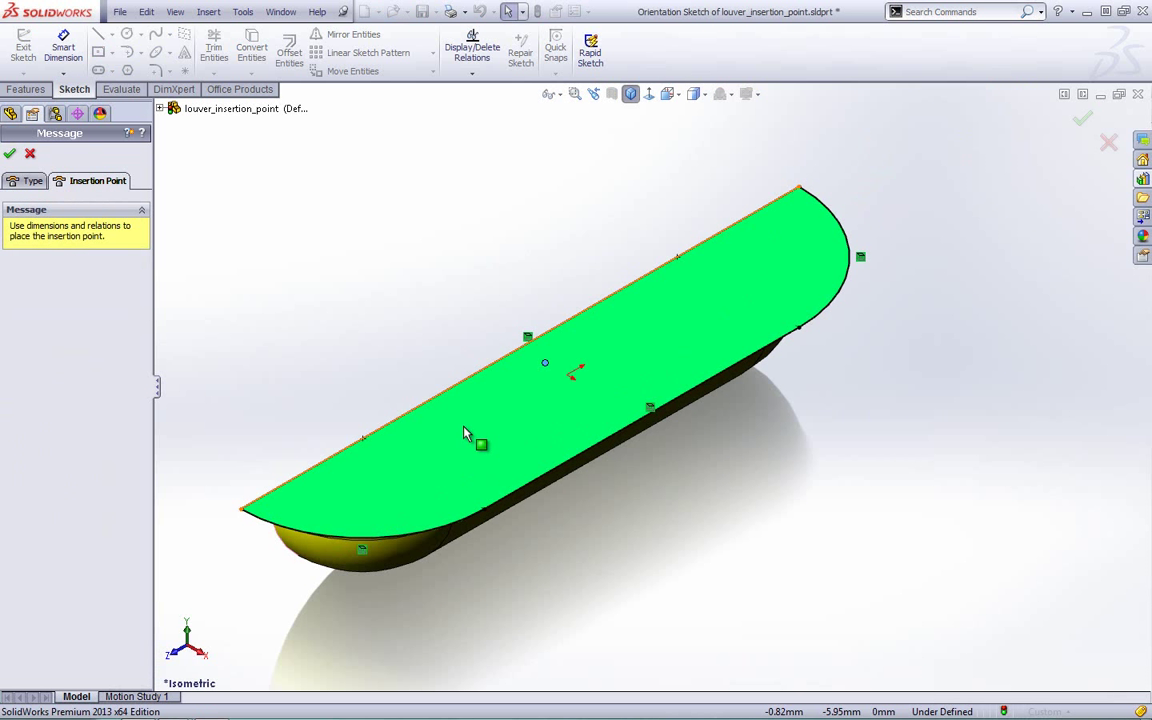
{"action": "mouse_move", "coordinate": [548, 366]}
{"action": "left_mouse_down"}
{"action": "mouse_move", "coordinate": [567, 397]}
{"action": "mouse_move", "coordinate": [586, 388]}
{"action": "mouse_move", "coordinate": [570, 378]}
{"action": "left_mouse_up"}
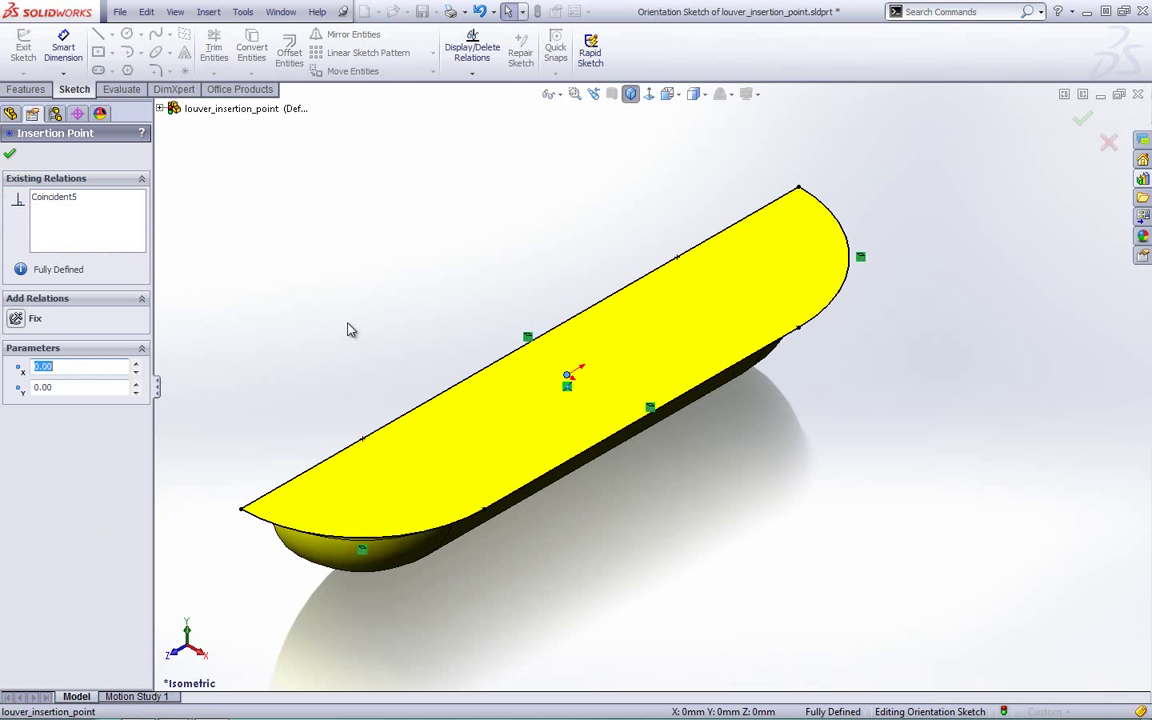
{"action": "left_click", "coordinate": [10, 156]}
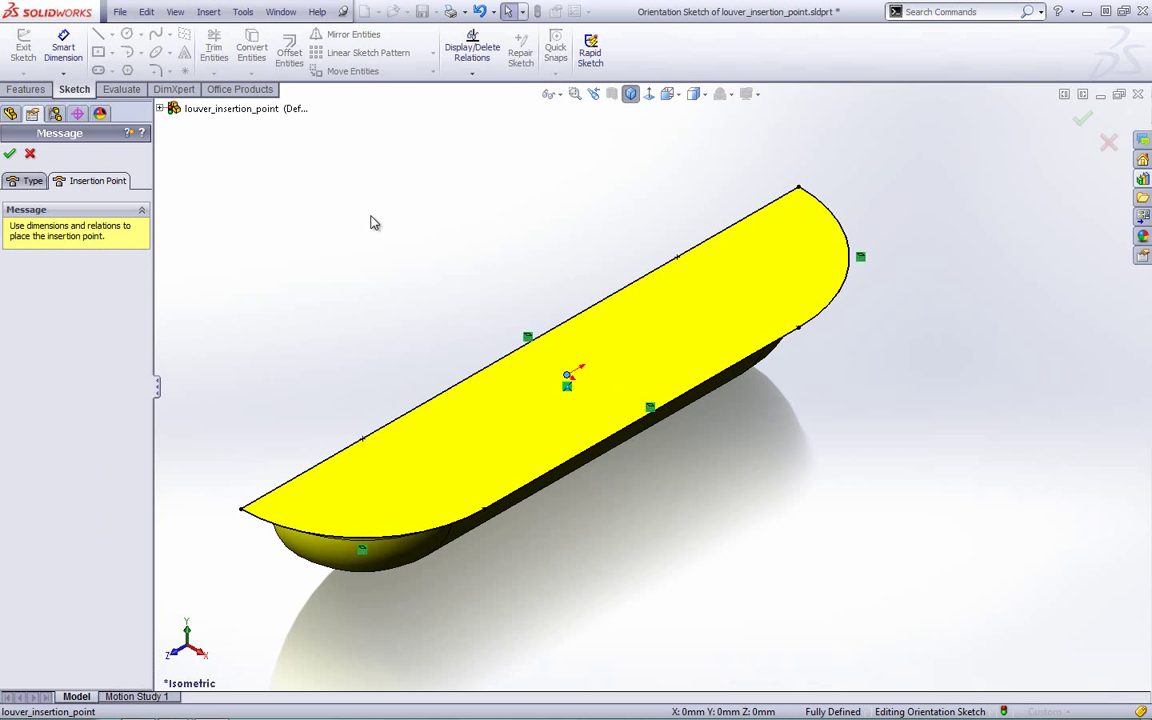
{"action": "left_click", "coordinate": [10, 153]}
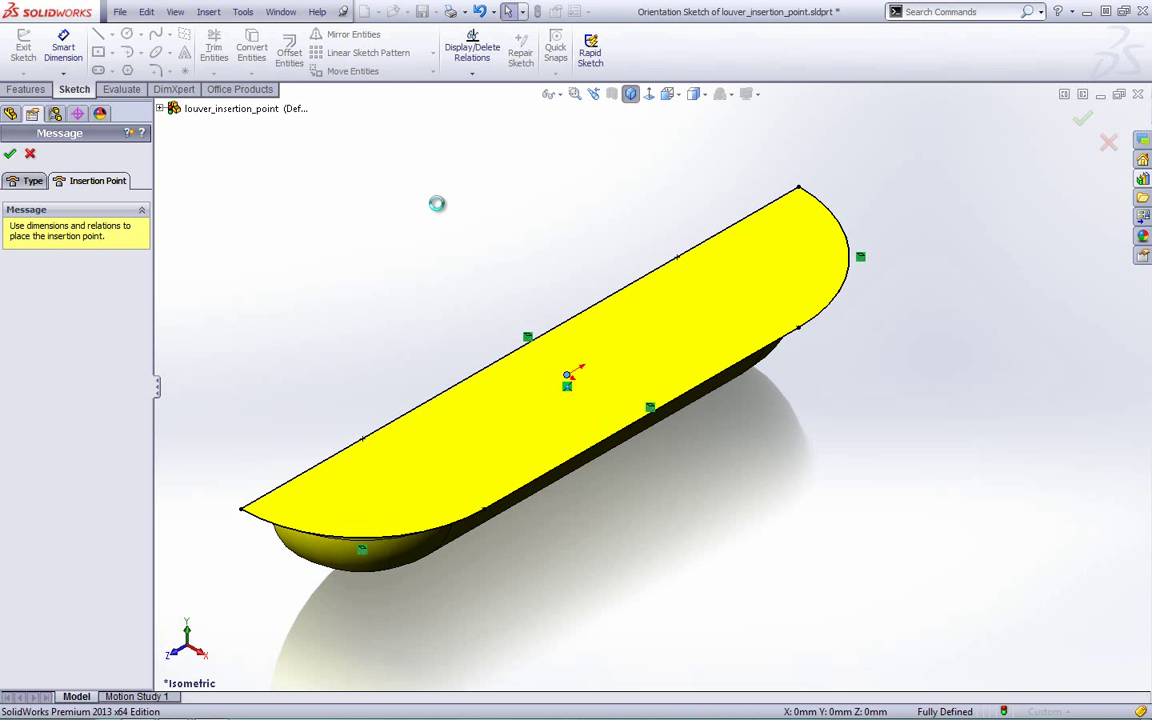
{"action": "left_click", "coordinate": [281, 11]}
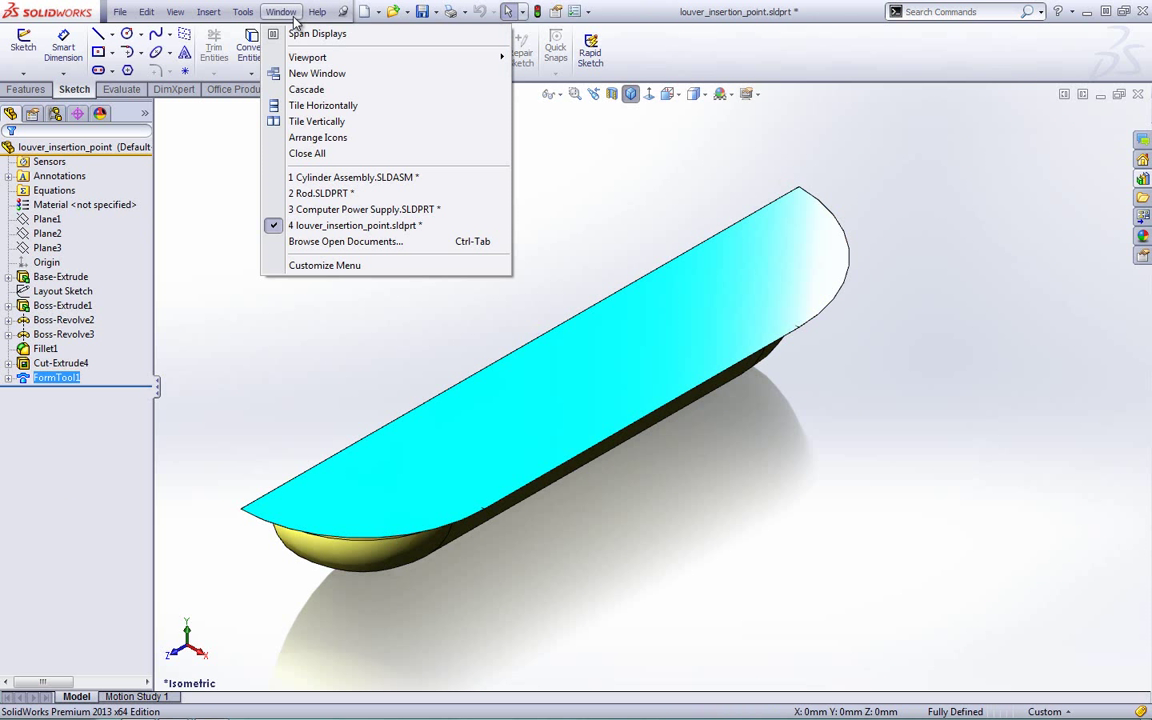
{"action": "left_click", "coordinate": [335, 209]}
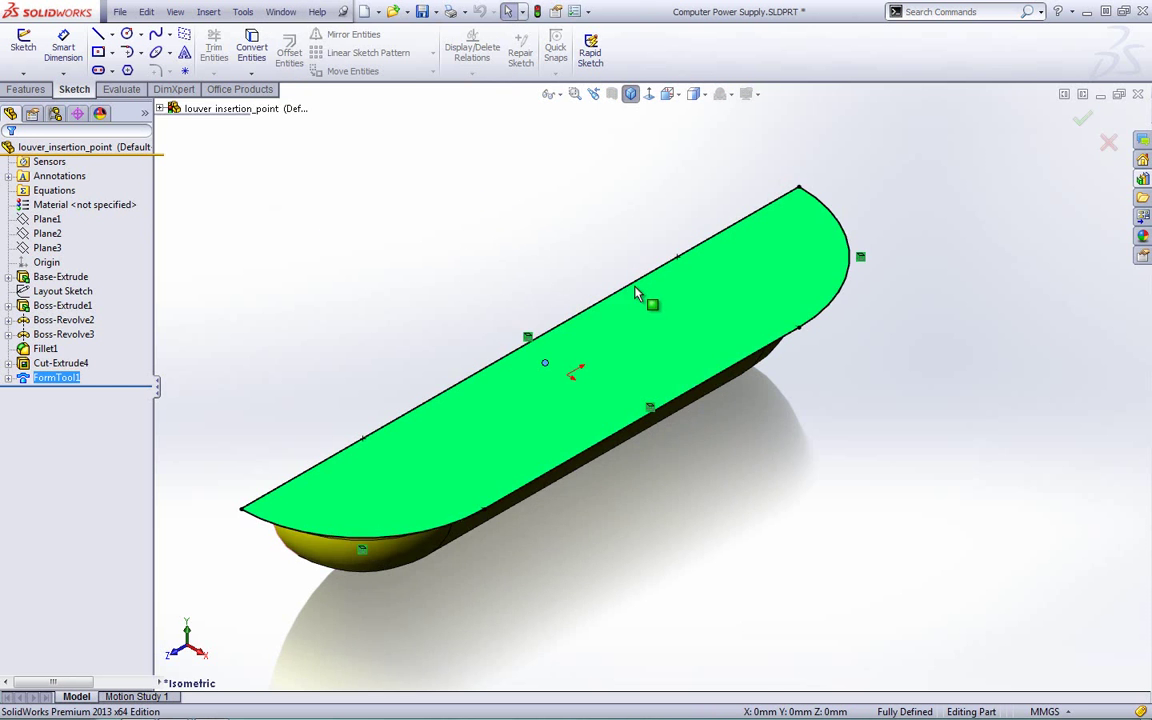
Drop the louver tool on the back panel and place six louver points in a row.
{"action": "left_click", "coordinate": [1142, 179]}
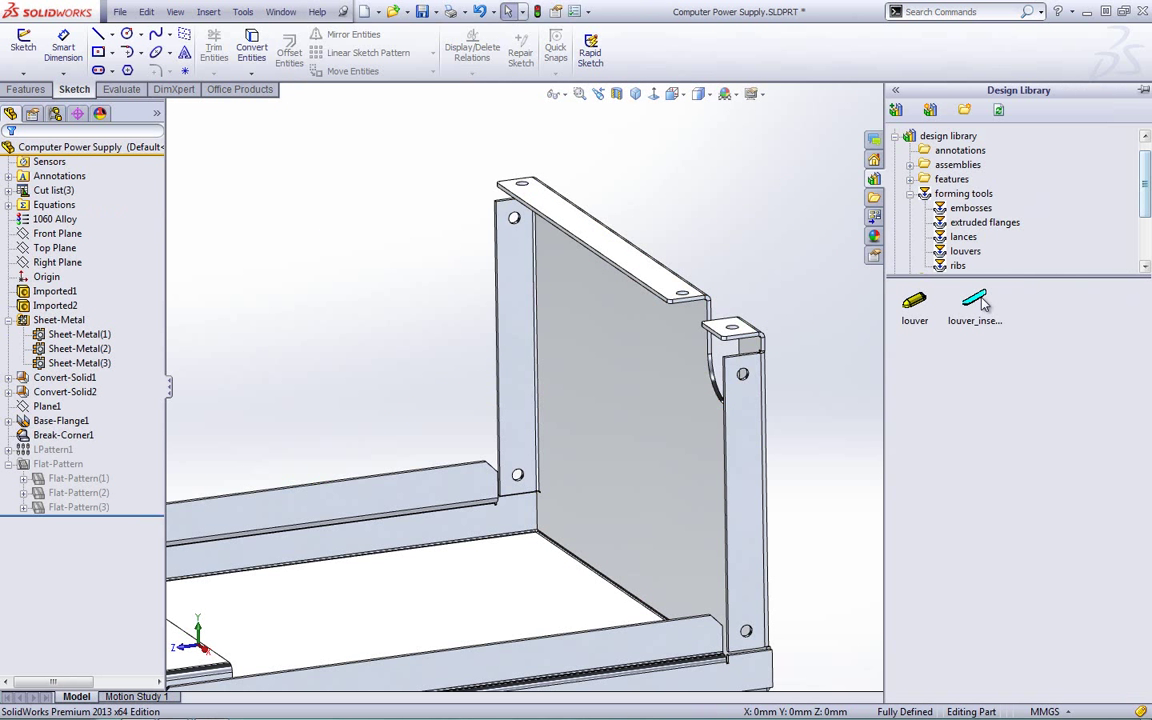
{"action": "left_click_drag", "start_coordinate": [980, 307], "coordinate": [585, 378]}
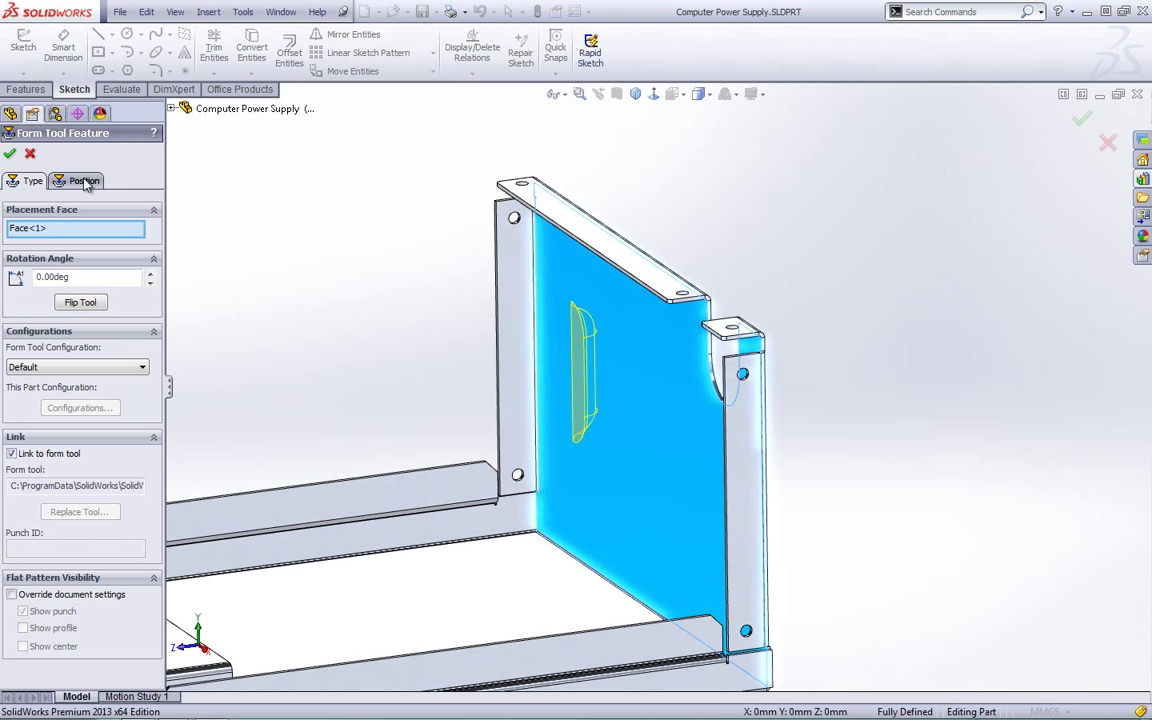
{"action": "left_click", "coordinate": [83, 181]}
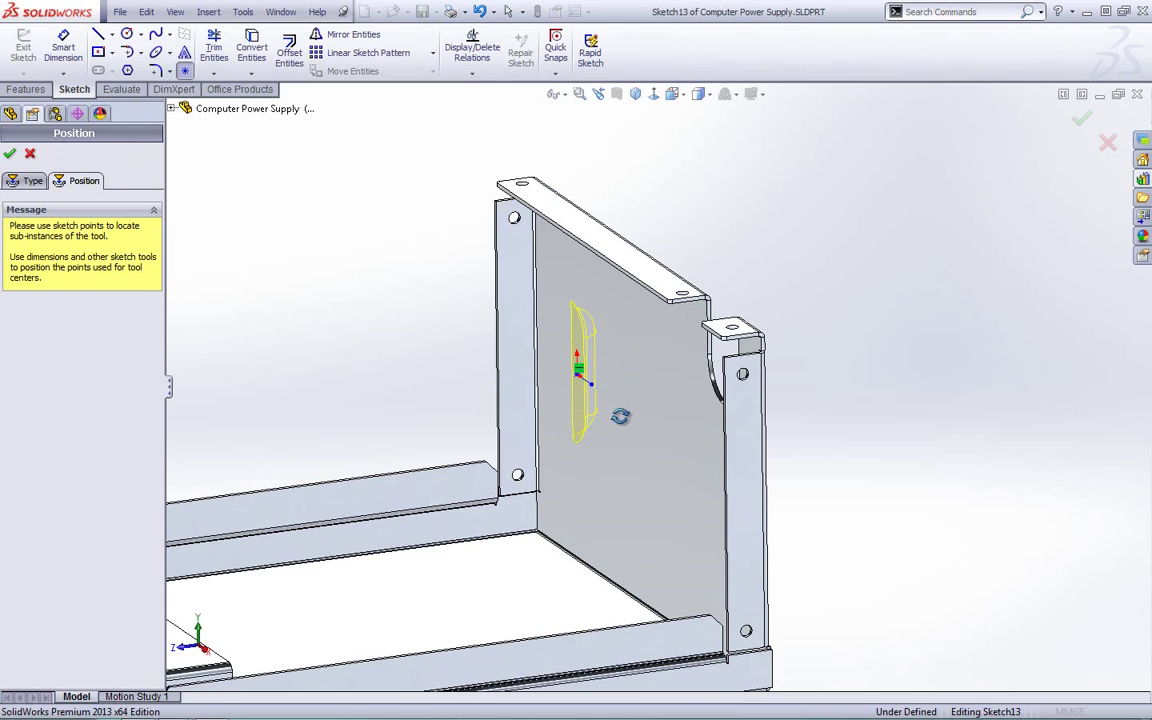
{"action": "key", "text": "ctrl+7"}
{"action": "left_click", "coordinate": [589, 391]}
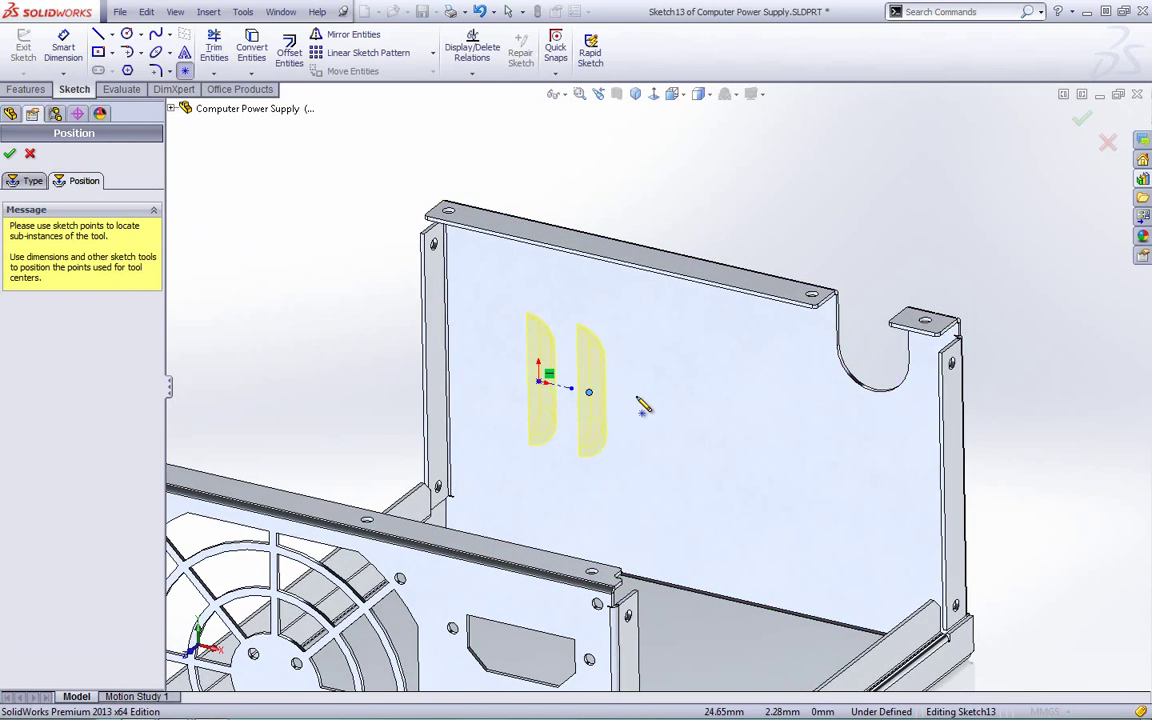
{"action": "left_click", "coordinate": [630, 402]}
{"action": "left_click", "coordinate": [670, 411]}
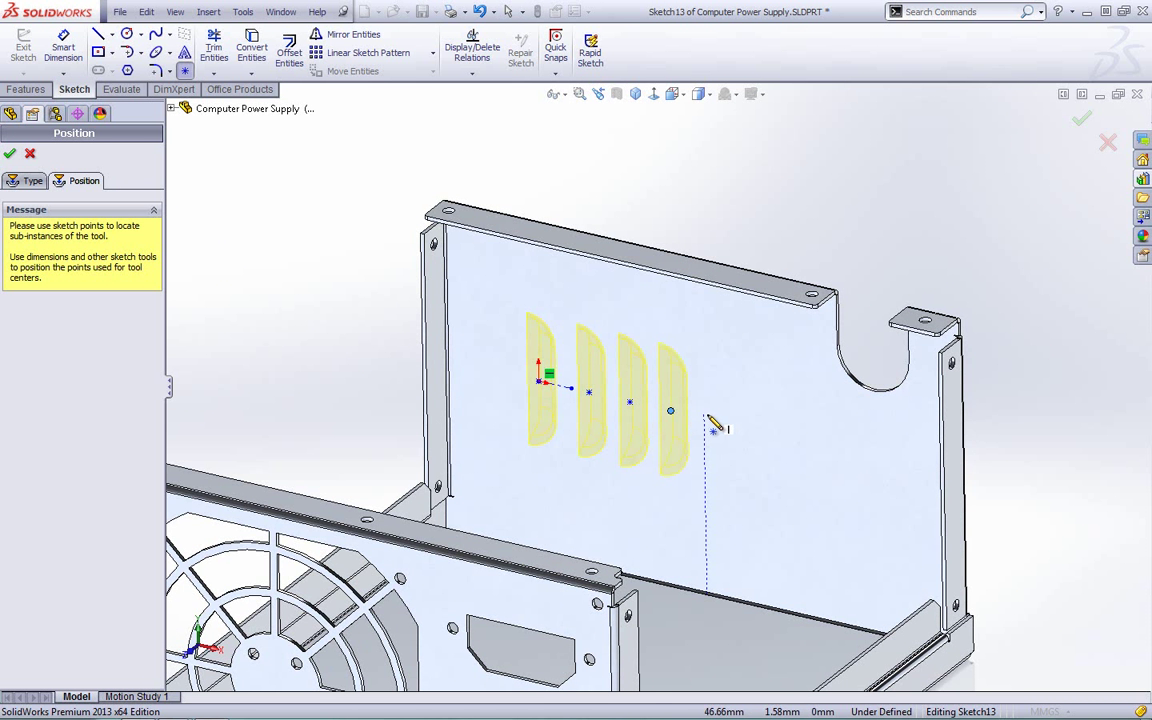
{"action": "left_click", "coordinate": [703, 414]}
{"action": "left_click", "coordinate": [754, 426]}
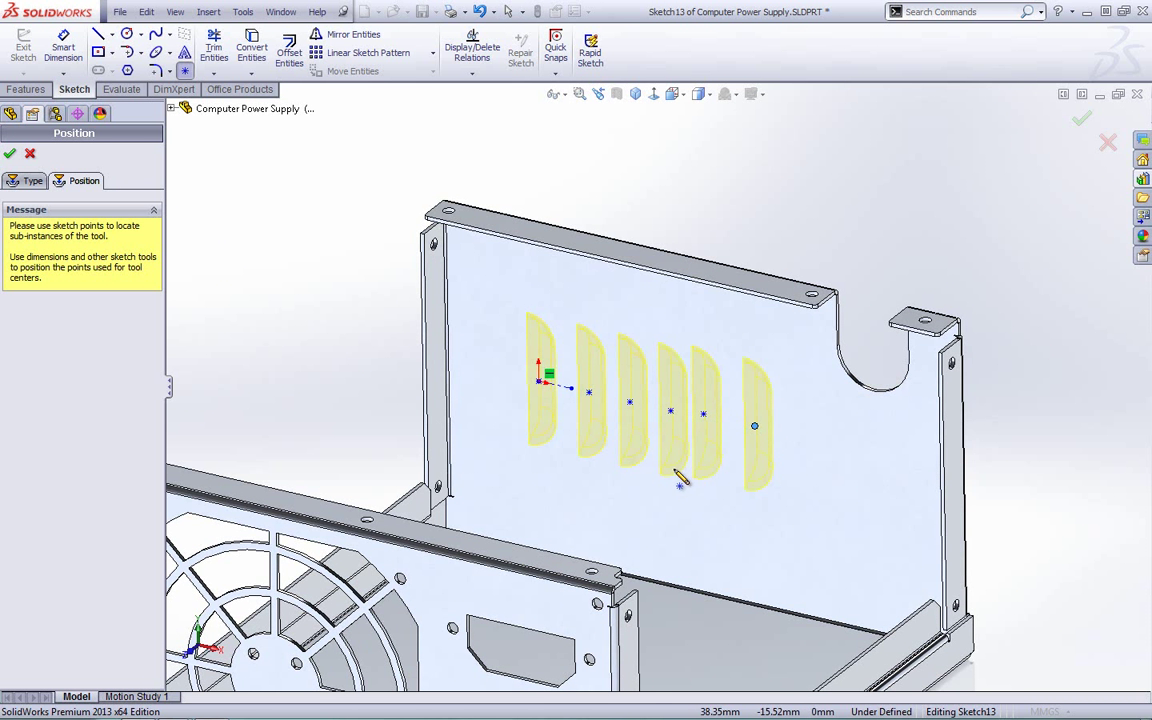
Adjust the louver points into their final positions along the panel.
{"action": "right_click", "coordinate": [291, 253]}
{"action": "left_click", "coordinate": [305, 292]}
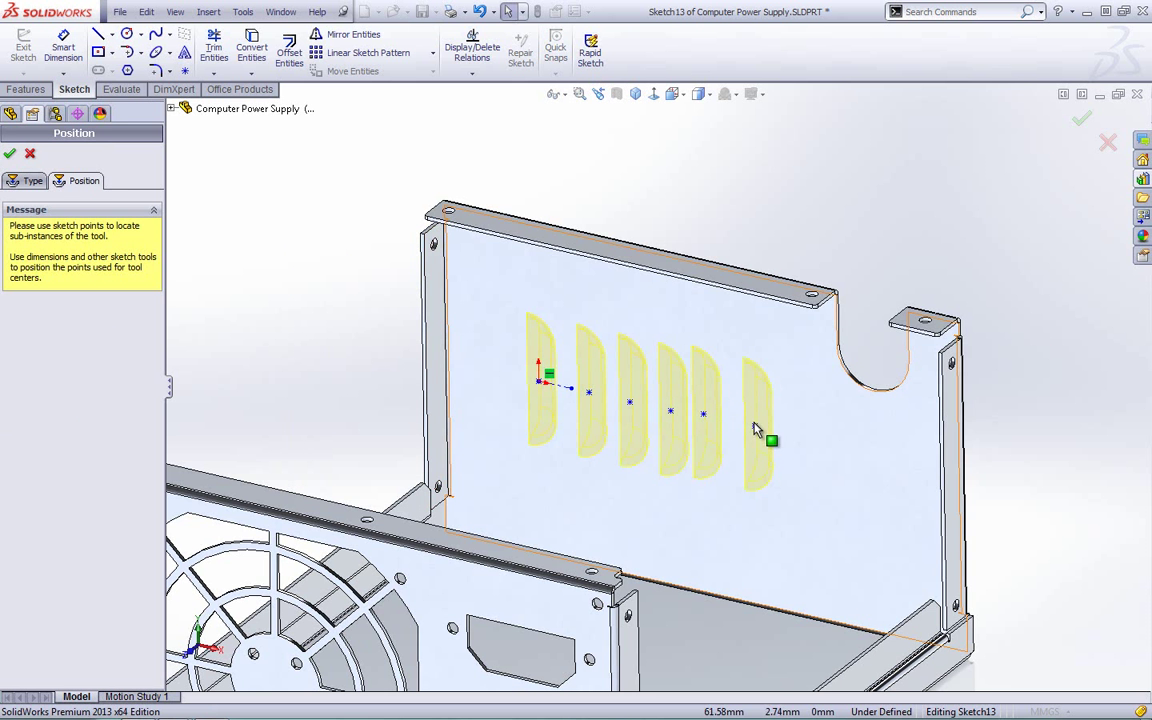
{"action": "mouse_move", "coordinate": [703, 414]}
{"action": "left_mouse_down"}
{"action": "mouse_move", "coordinate": [699, 432]}
{"action": "mouse_move", "coordinate": [679, 430]}
{"action": "mouse_move", "coordinate": [703, 418]}
{"action": "left_mouse_up"}
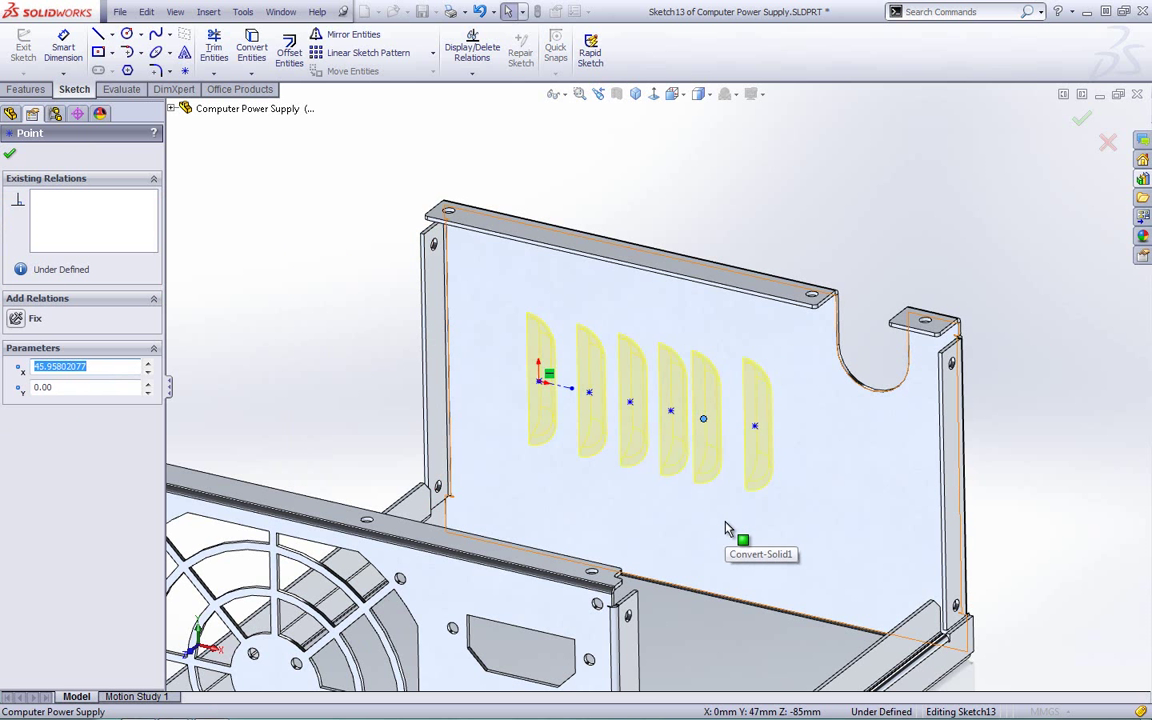
{"action": "middle_click_drag", "start_coordinate": [733, 527], "coordinate": [748, 494]}
{"action": "mouse_move", "coordinate": [765, 432]}
{"action": "left_mouse_down"}
{"action": "mouse_move", "coordinate": [766, 452]}
{"action": "mouse_move", "coordinate": [760, 430]}
{"action": "left_mouse_up"}
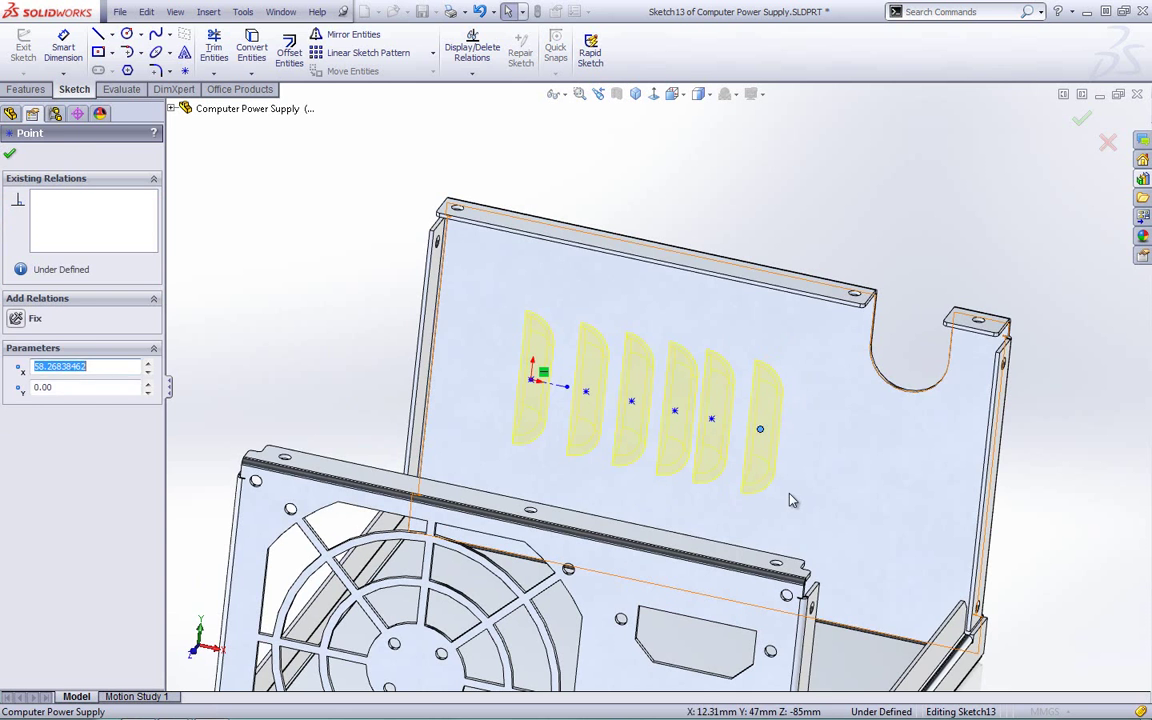
{"action": "key", "text": "Escape"}
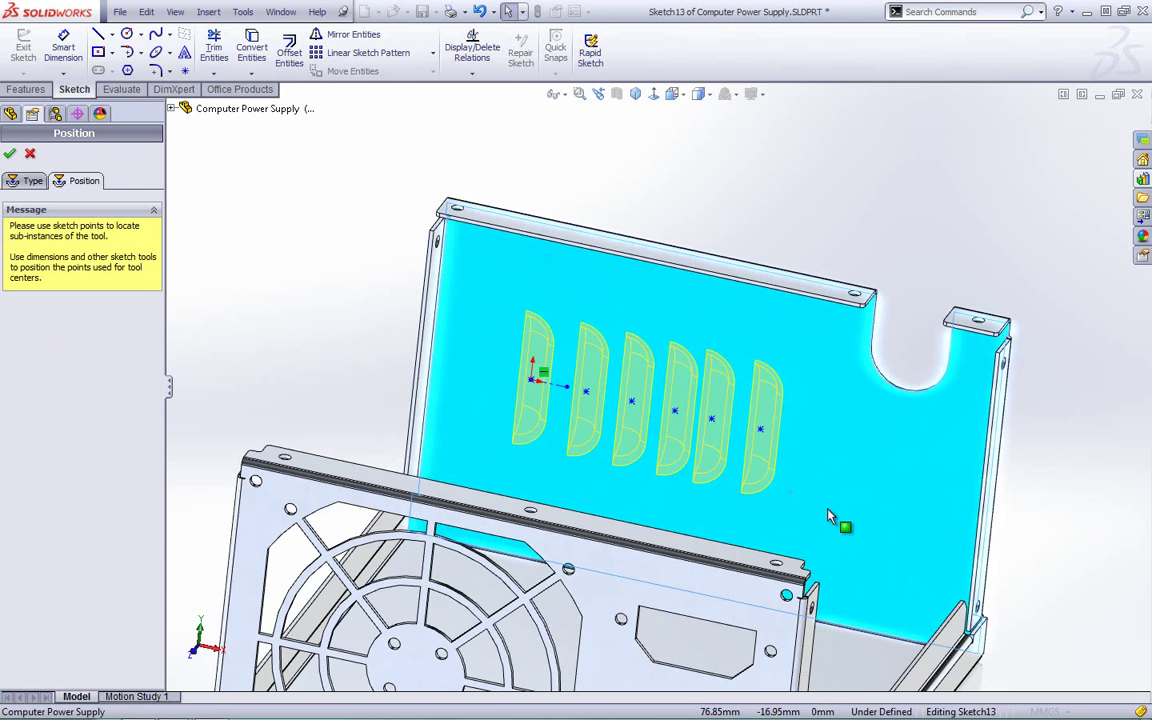
Keep the Default tool configuration, confirm the six louvers, and save the part.
{"action": "left_click", "coordinate": [28, 181]}
{"action": "left_click", "coordinate": [34, 368]}
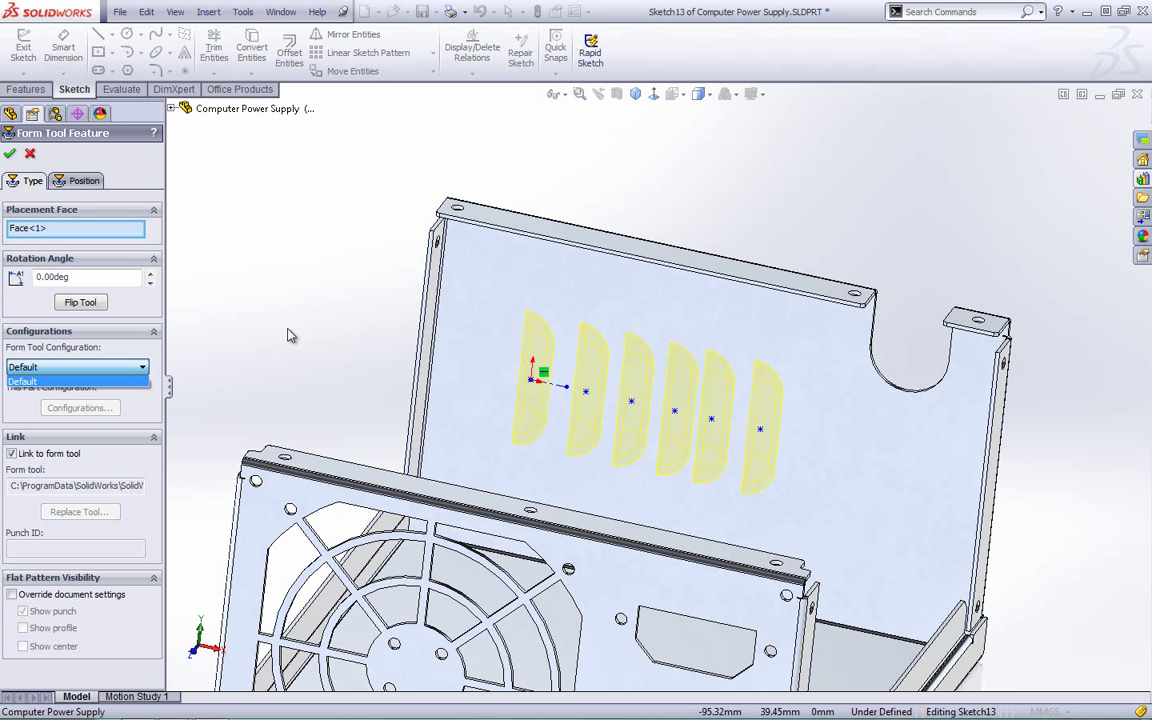
{"action": "left_click", "coordinate": [44, 367]}
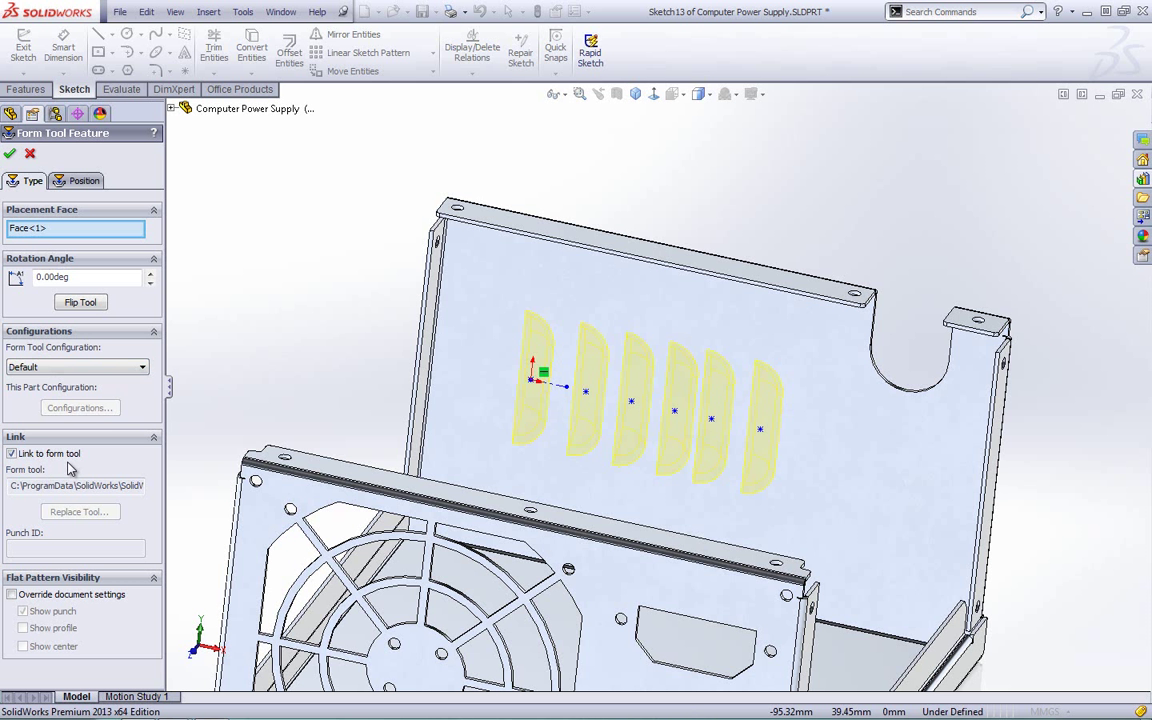
{"action": "left_click", "coordinate": [9, 154]}
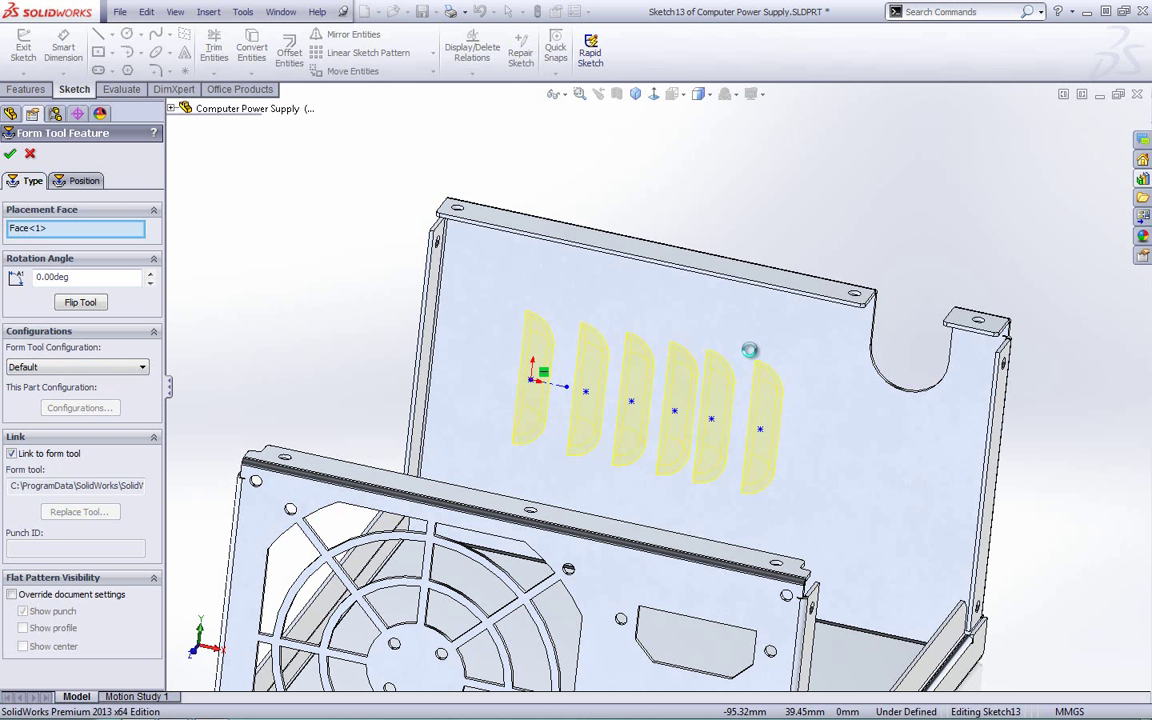
{"action": "middle_click_drag", "start_coordinate": [759, 512], "coordinate": [545, 508]}
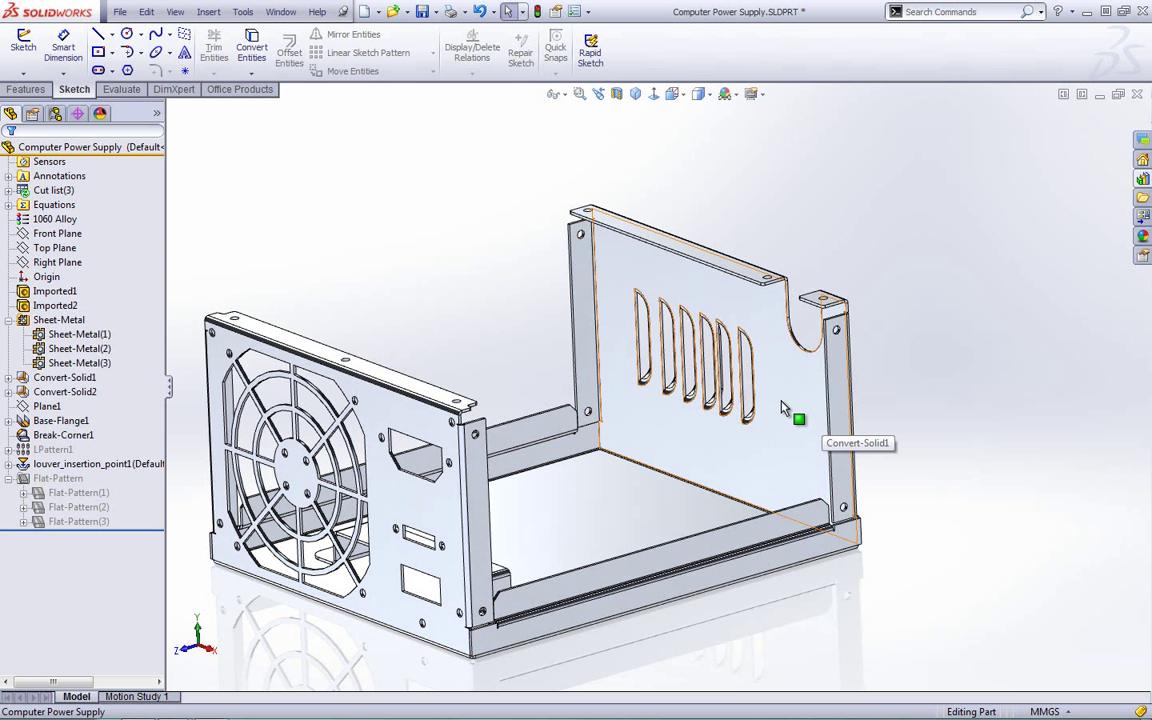
{"action": "key", "text": "ctrl+s"}
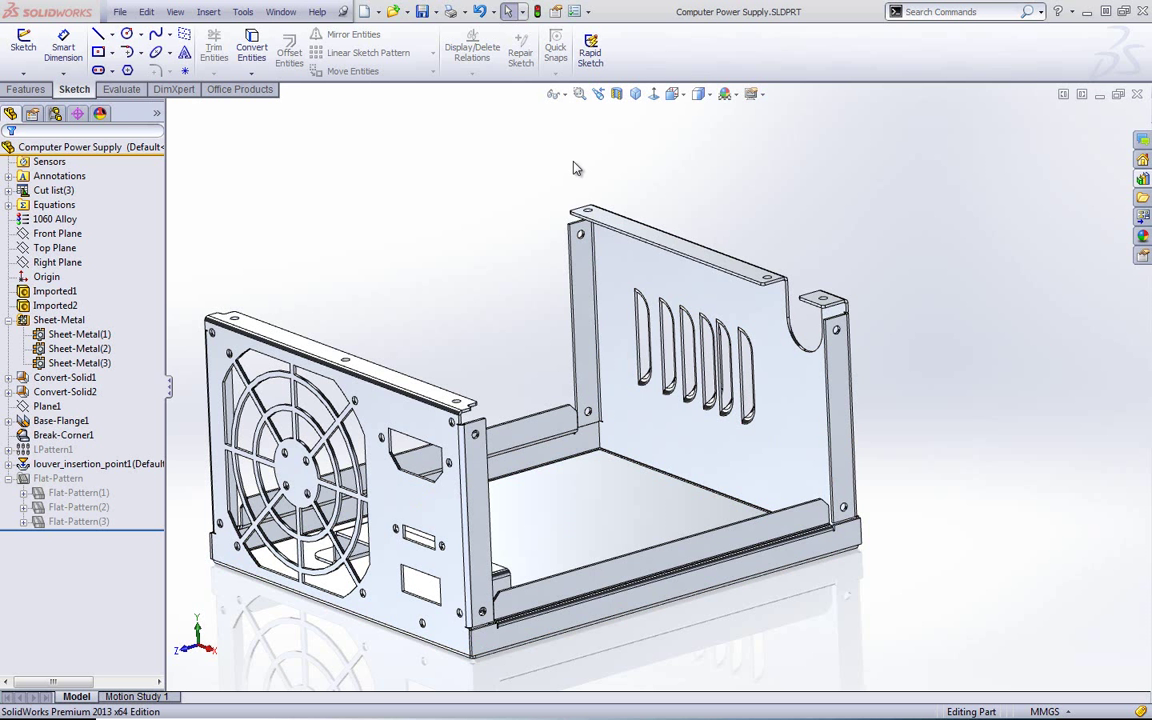
Open Computer Power Supply's drawing, centre the flat pattern view and select it.
{"action": "right_click", "coordinate": [100, 147]}
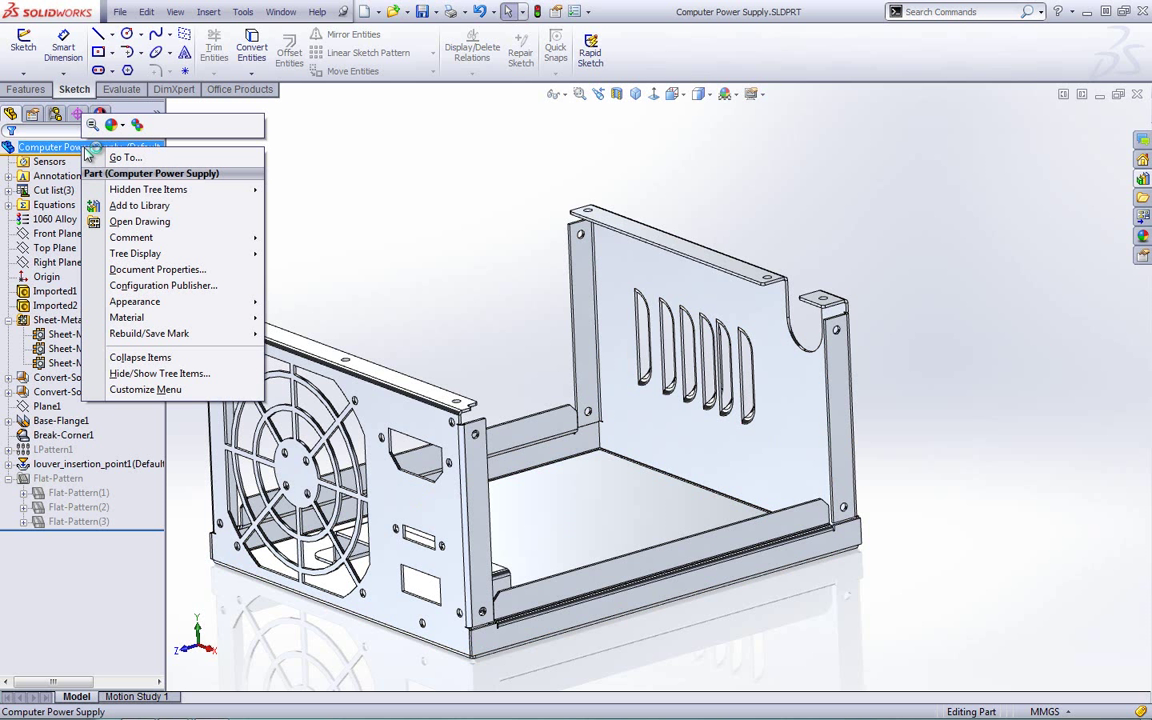
{"action": "left_click", "coordinate": [122, 221]}
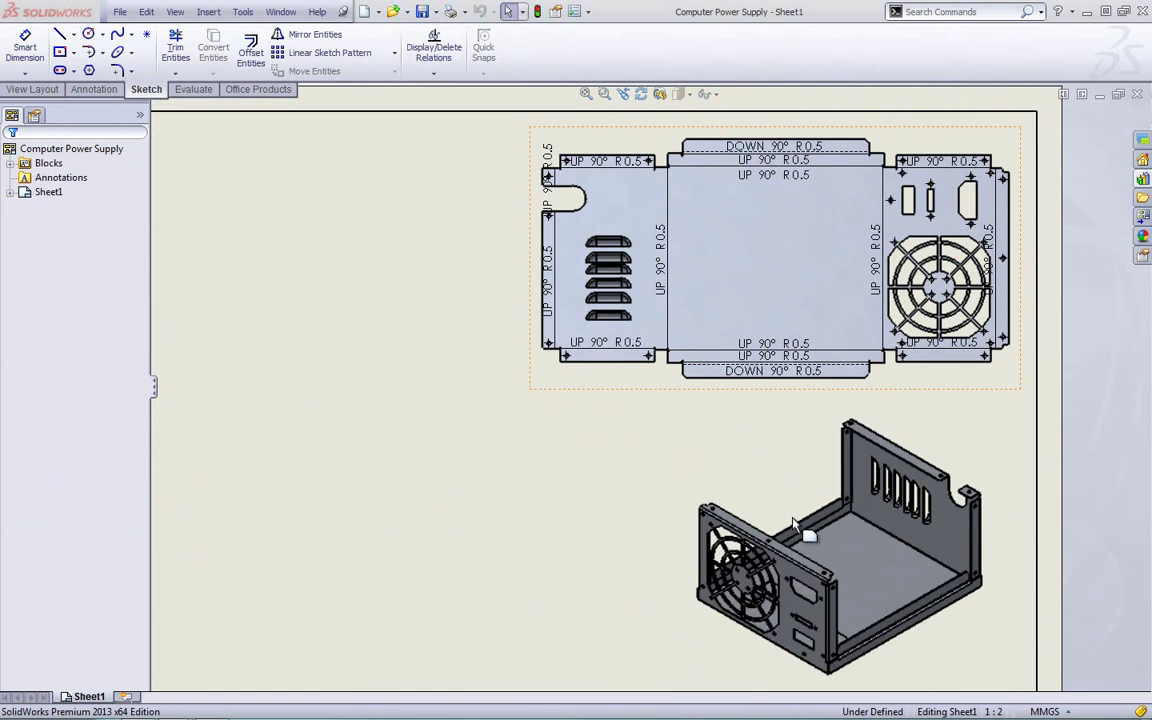
{"action": "scroll", "coordinate": [850, 265], "scroll_direction": "down", "scroll_amount": 2}
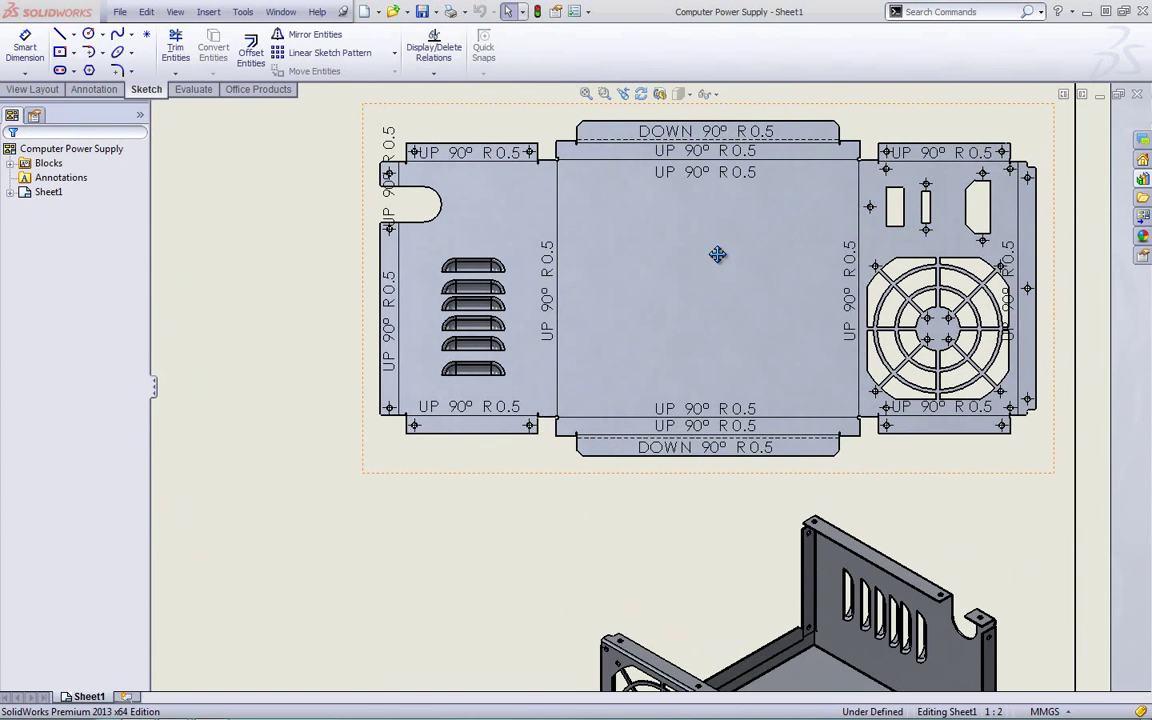
{"action": "middle_click_drag", "start_coordinate": [717, 254], "coordinate": [647, 326], "text": "ctrl"}
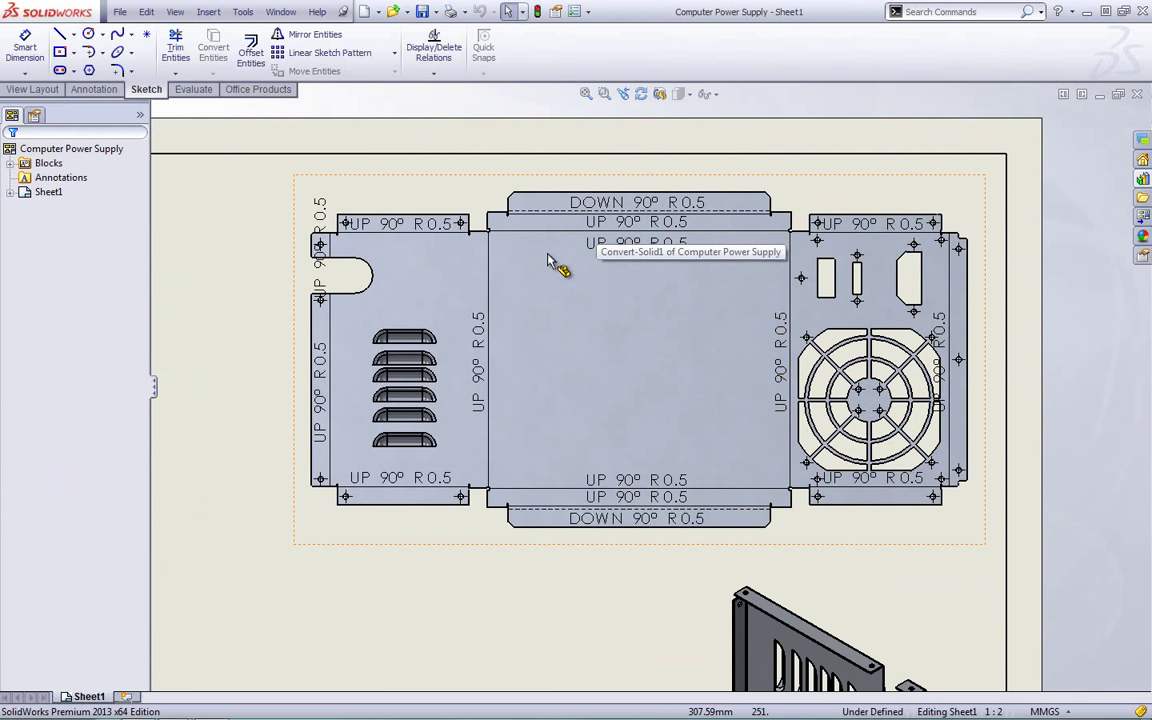
{"action": "left_click", "coordinate": [463, 180]}
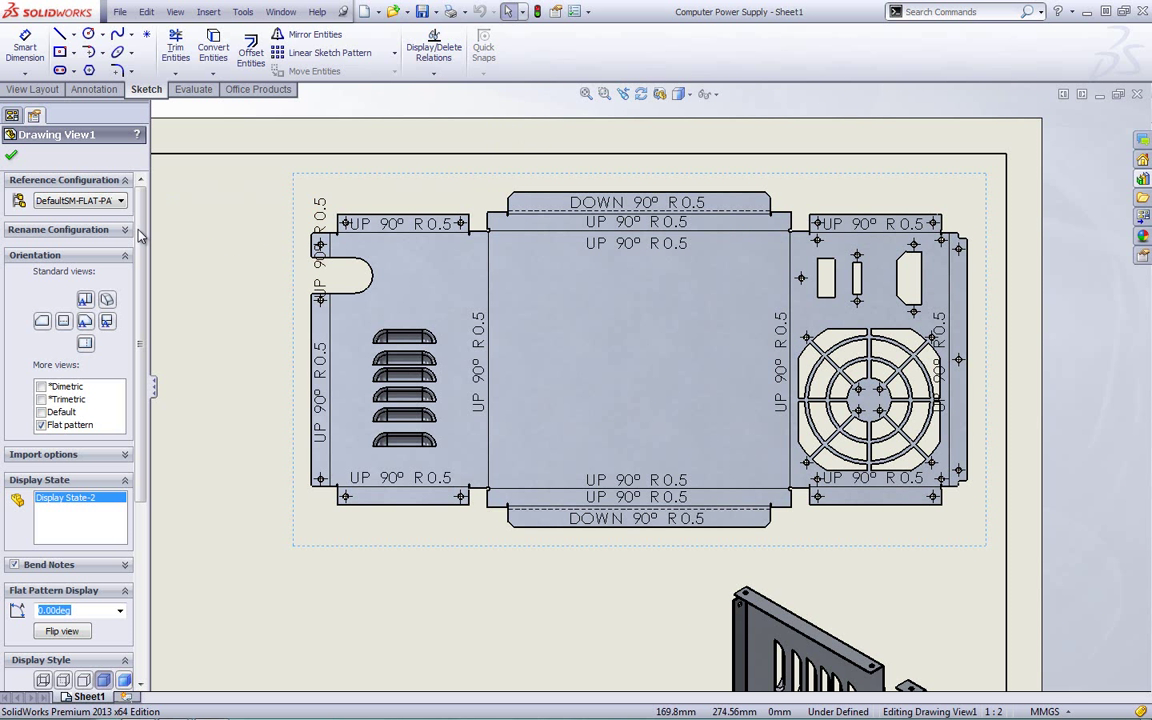
Replace the bend-note format with direction, angle and radius, prefixing the radius with 'R.'.
{"action": "scroll", "coordinate": [141, 265], "scroll_direction": "down", "scroll_amount": 5}
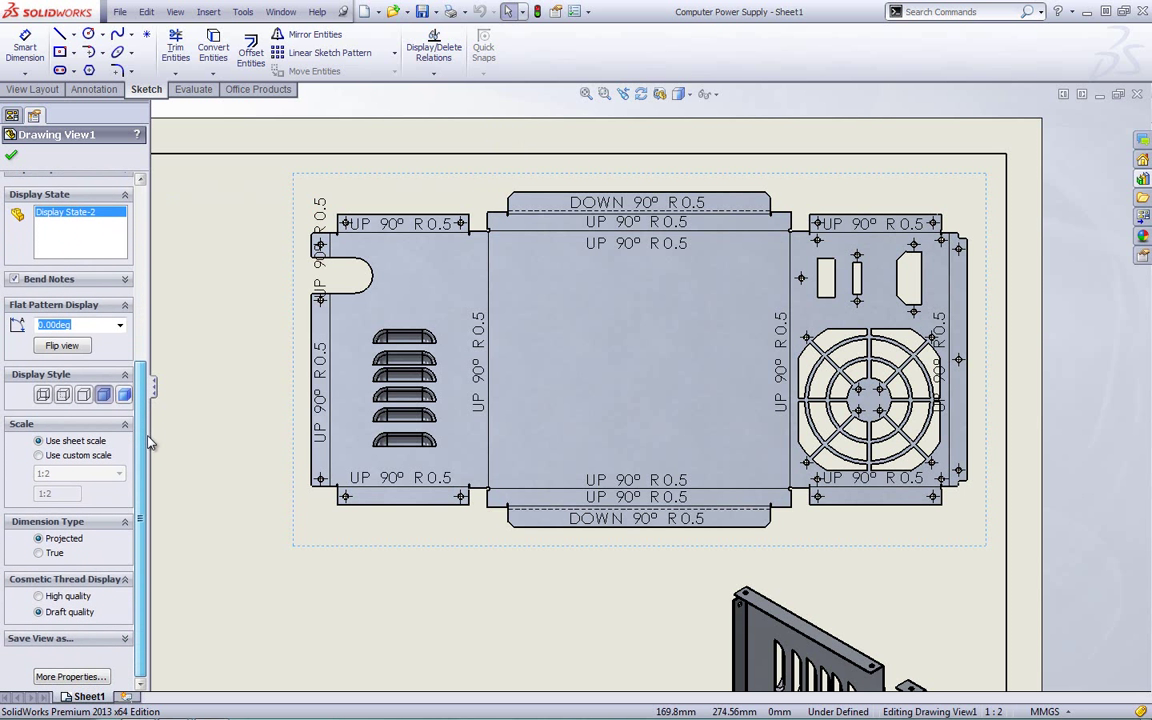
{"action": "left_click", "coordinate": [121, 280]}
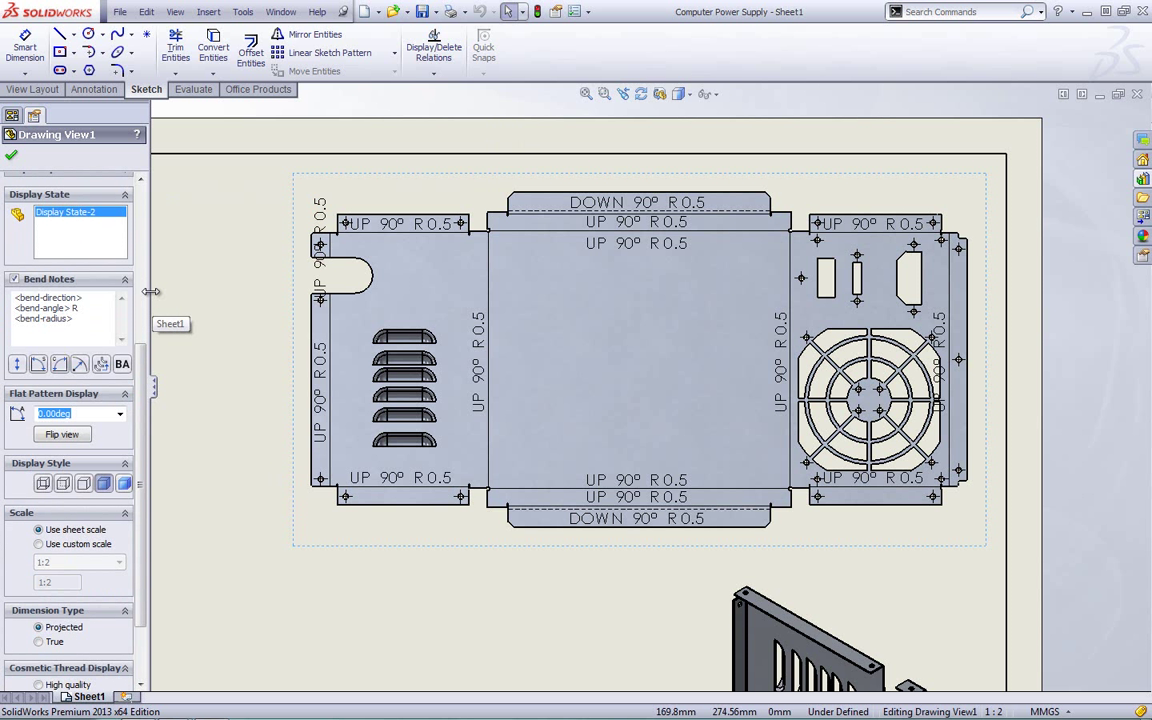
{"action": "left_click_drag", "start_coordinate": [148, 292], "coordinate": [213, 290]}
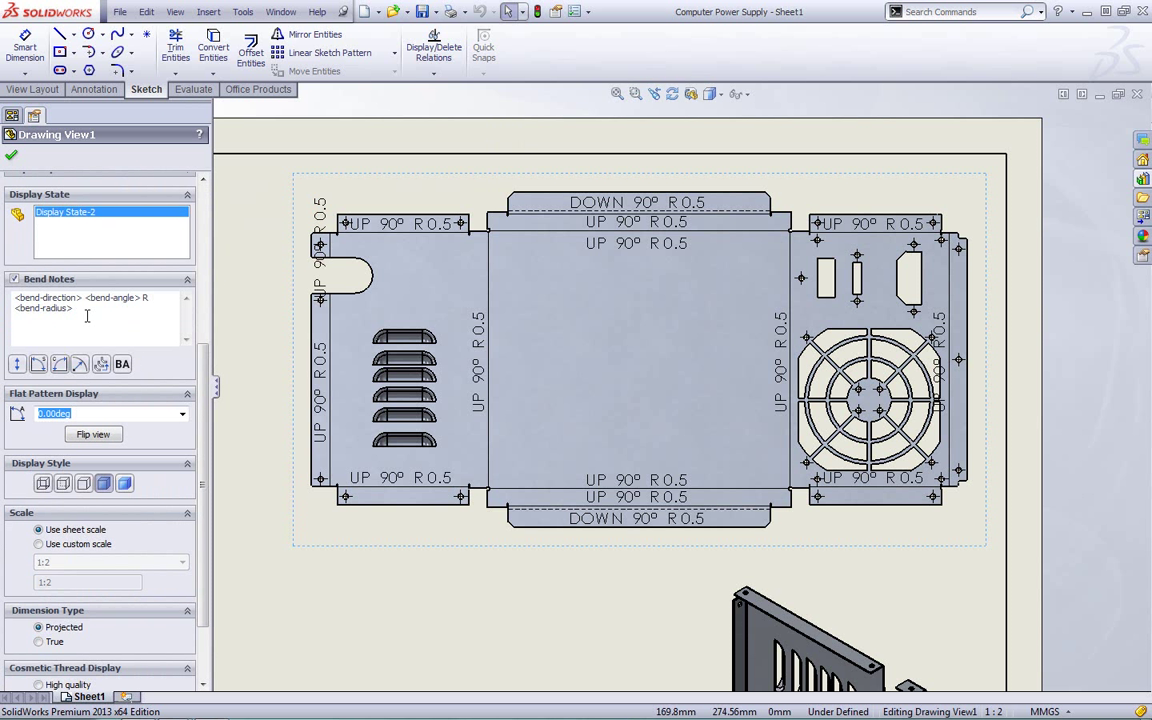
{"action": "left_click_drag", "start_coordinate": [87, 316], "coordinate": [3, 296]}
{"action": "key", "text": "Delete"}
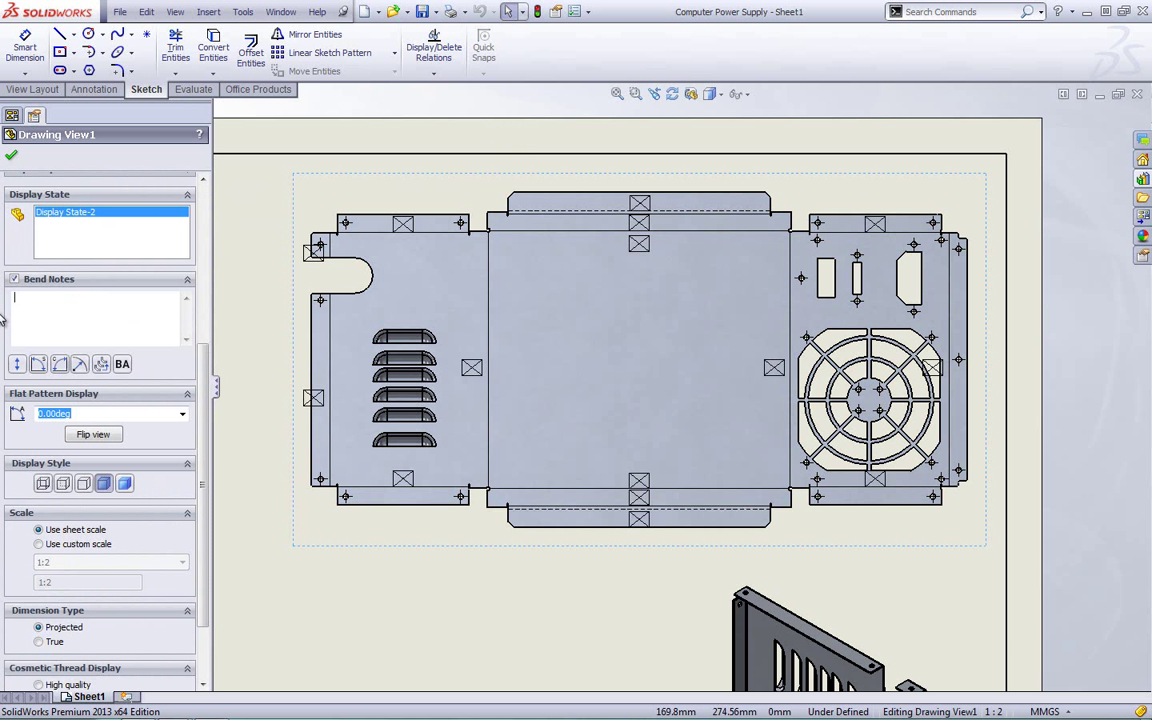
{"action": "left_click", "coordinate": [20, 365]}
{"action": "left_click", "coordinate": [38, 365]}
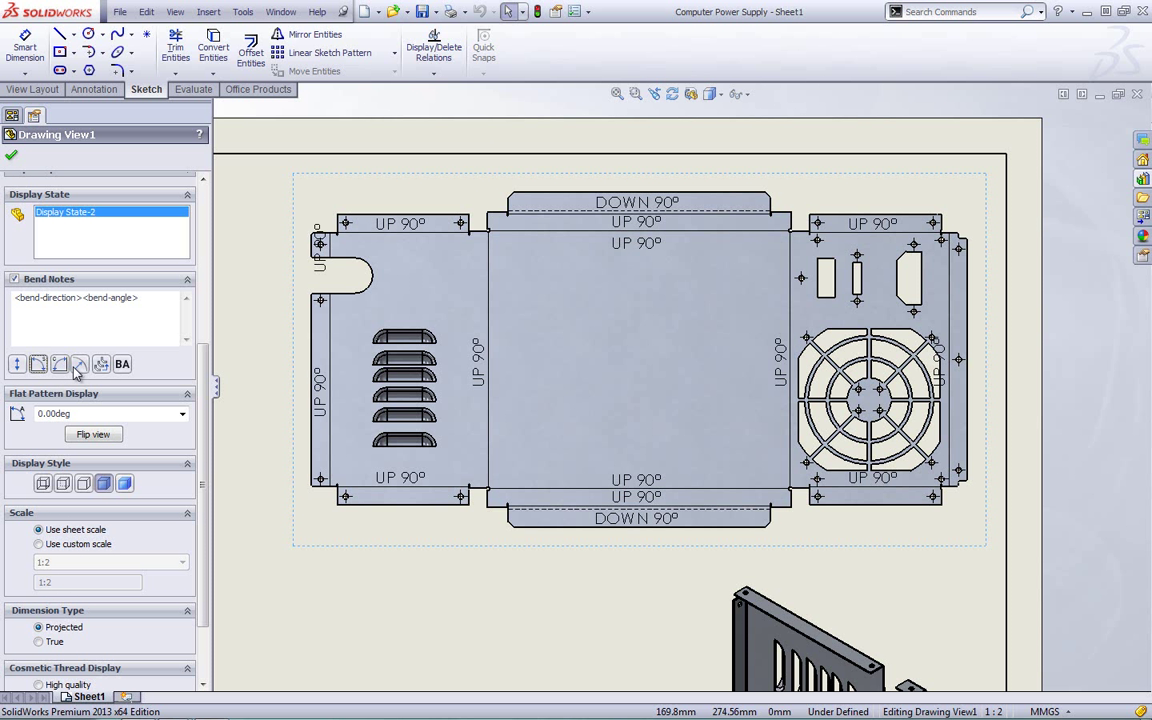
{"action": "left_click", "coordinate": [79, 365]}
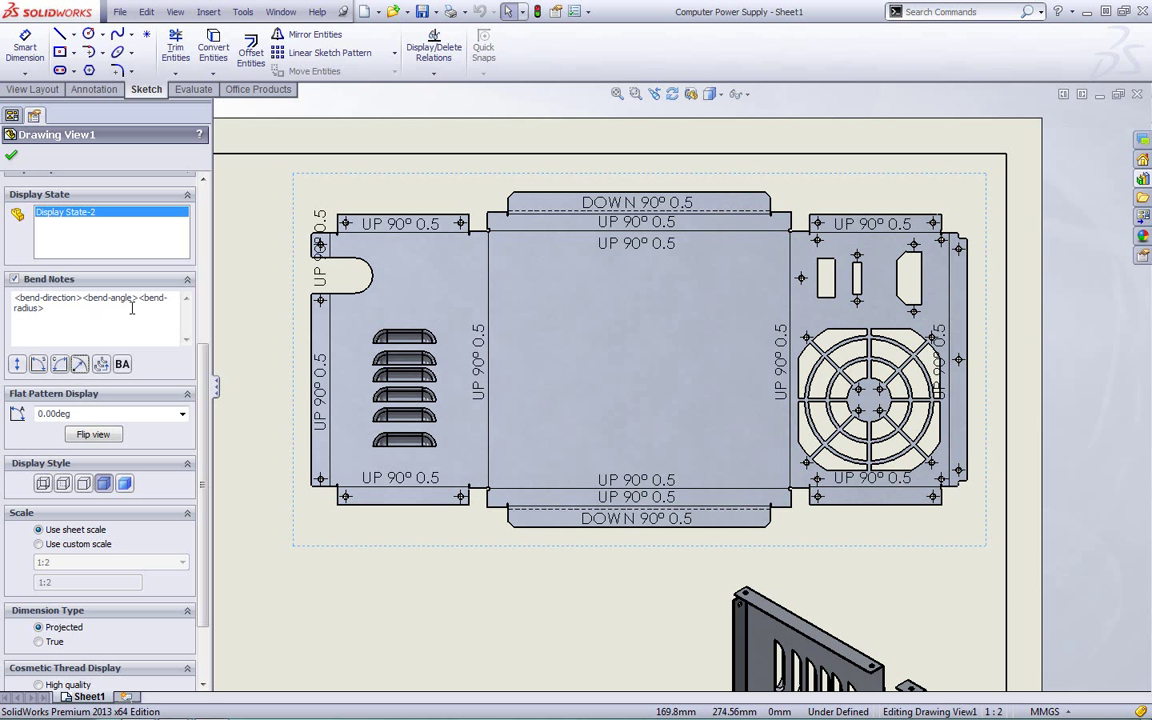
{"action": "type", "text": "R."}
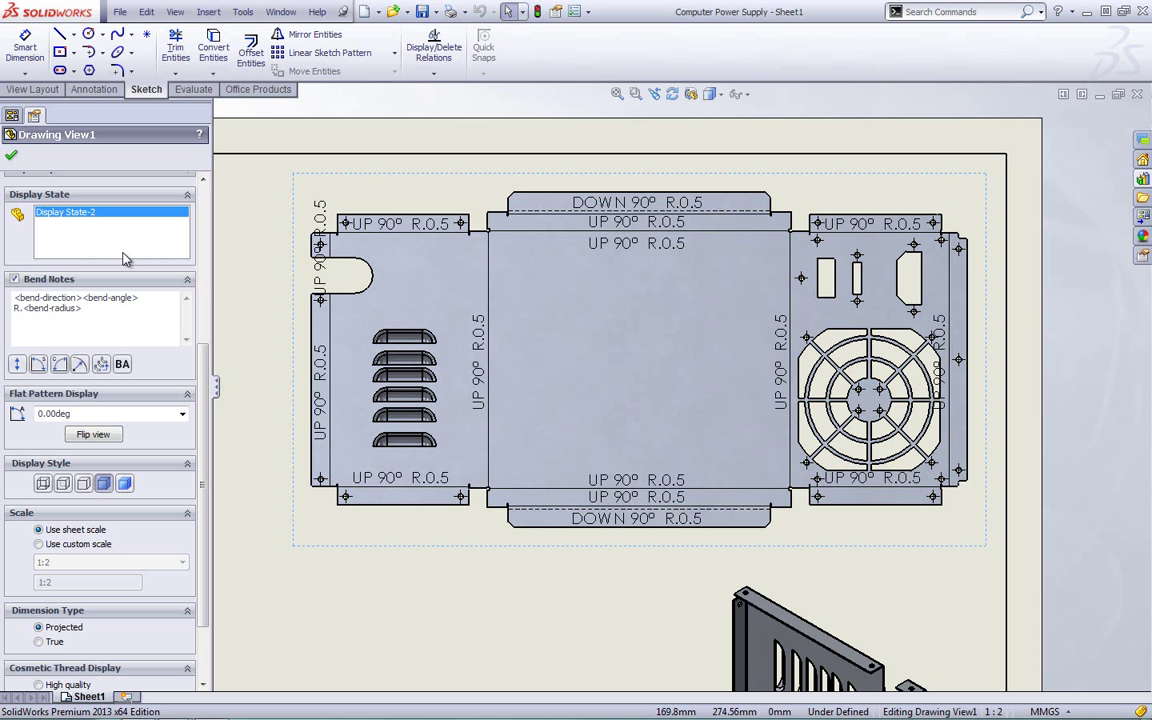
{"action": "left_click", "coordinate": [11, 155]}
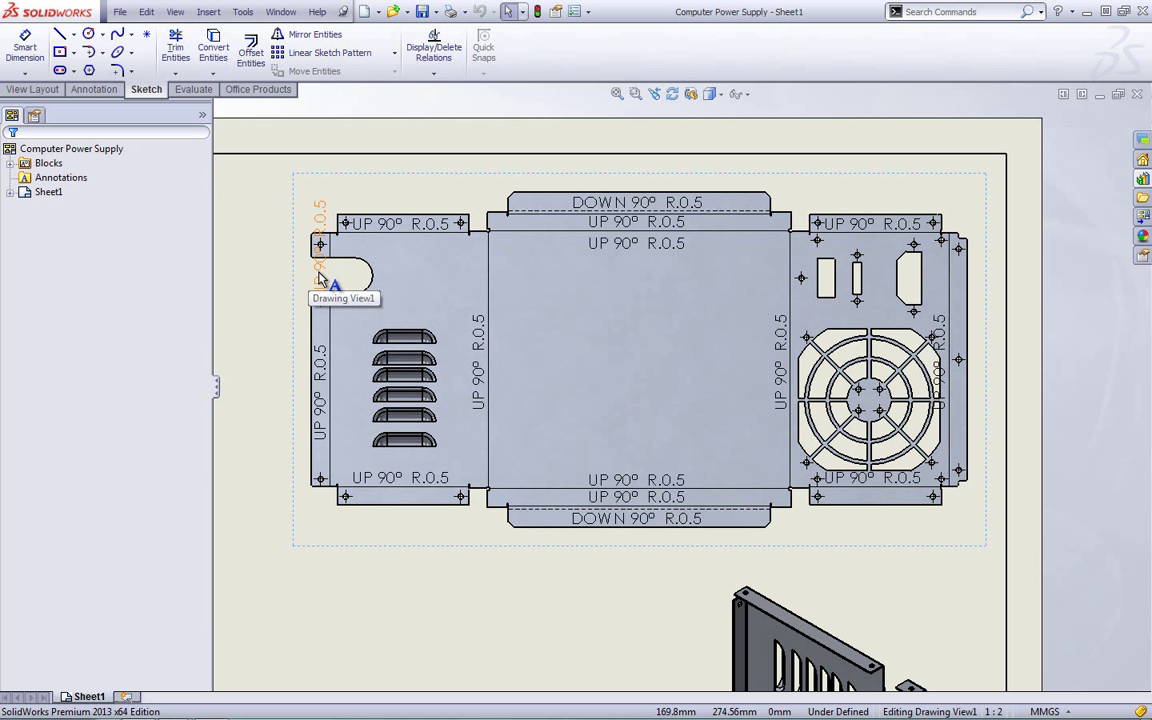
Merge the two left-edge bend notes into one and pan to free space beside the flat pattern.
{"action": "left_click_drag", "start_coordinate": [320, 279], "coordinate": [322, 382]}
{"action": "right_click", "coordinate": [322, 380]}
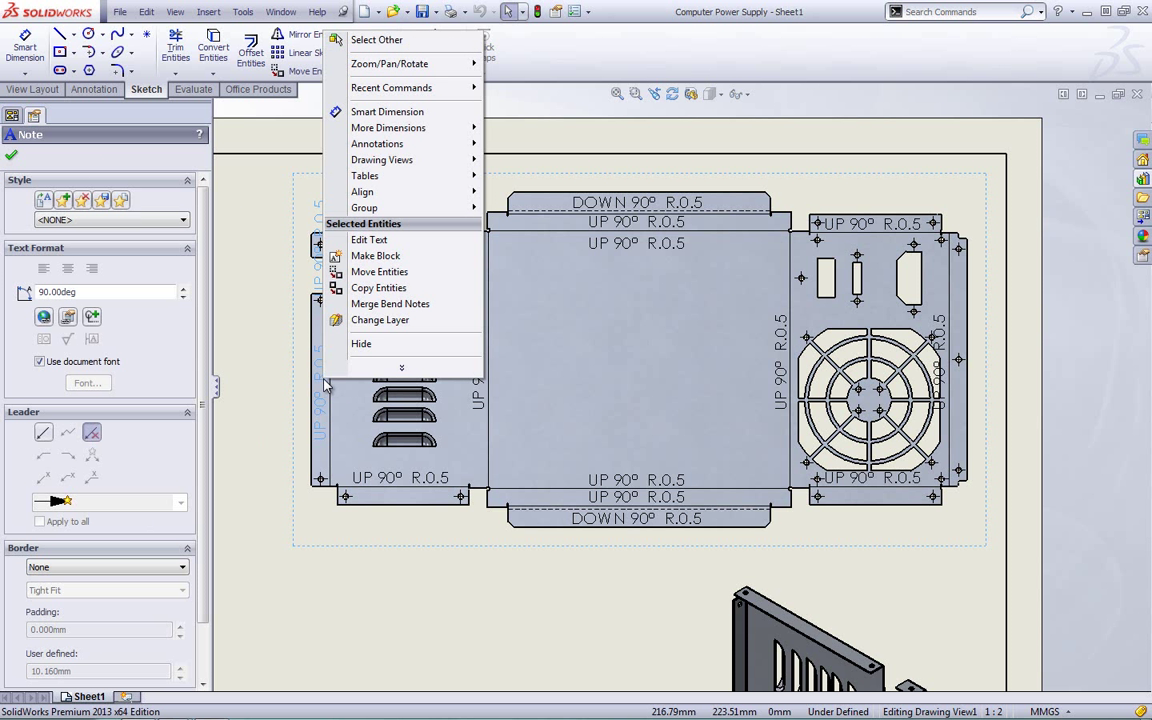
{"action": "left_click", "coordinate": [375, 303]}
{"action": "left_click", "coordinate": [257, 386]}
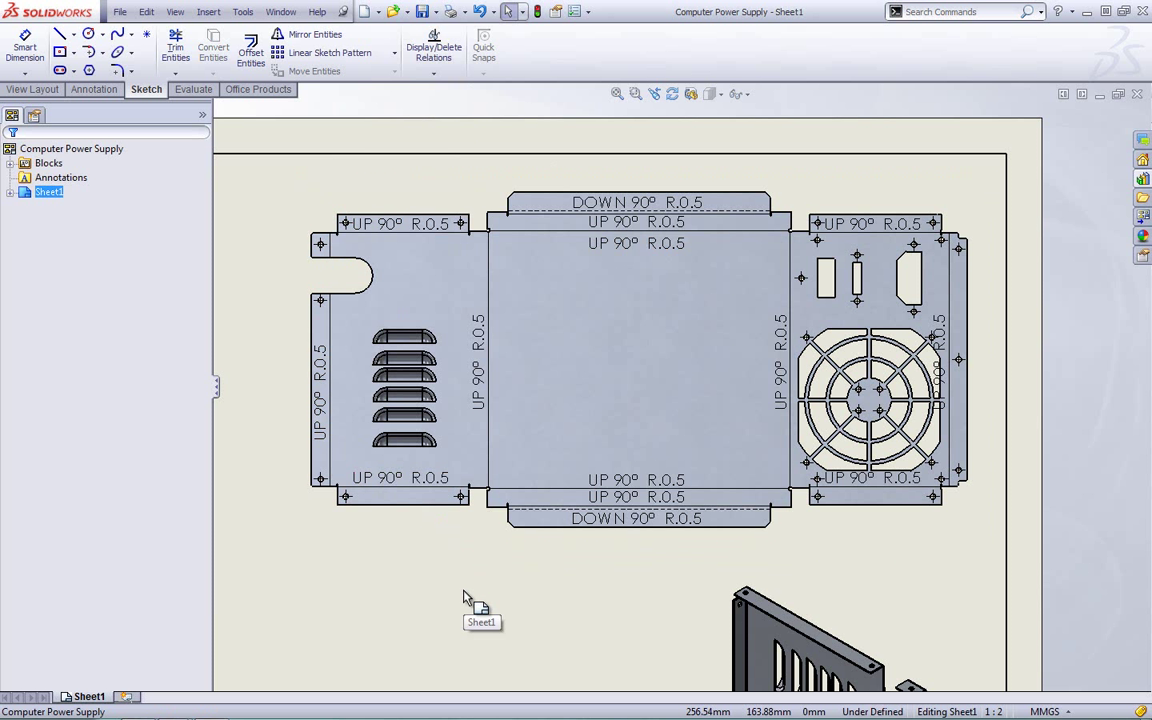
{"action": "mouse_move", "coordinate": [470, 596]}
{"action": "middle_mouse_down"}
{"action": "mouse_move", "coordinate": [517, 576]}
{"action": "mouse_move", "coordinate": [858, 590]}
{"action": "middle_mouse_up"}
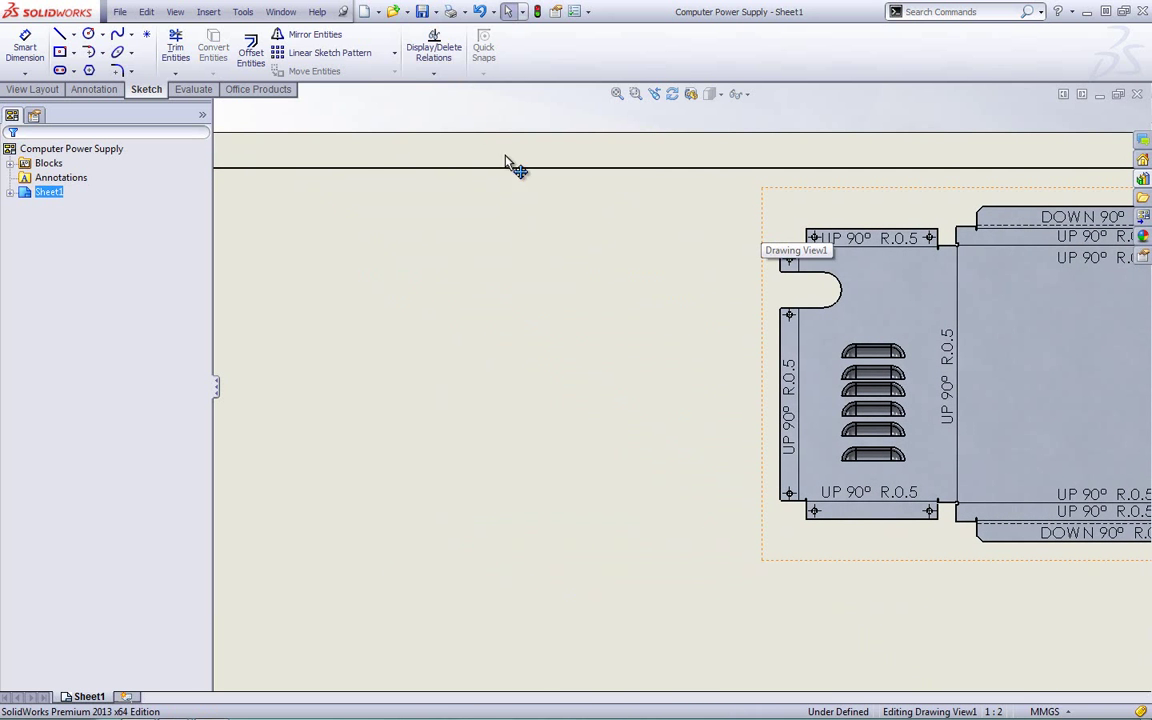
{"action": "left_click", "coordinate": [208, 11]}
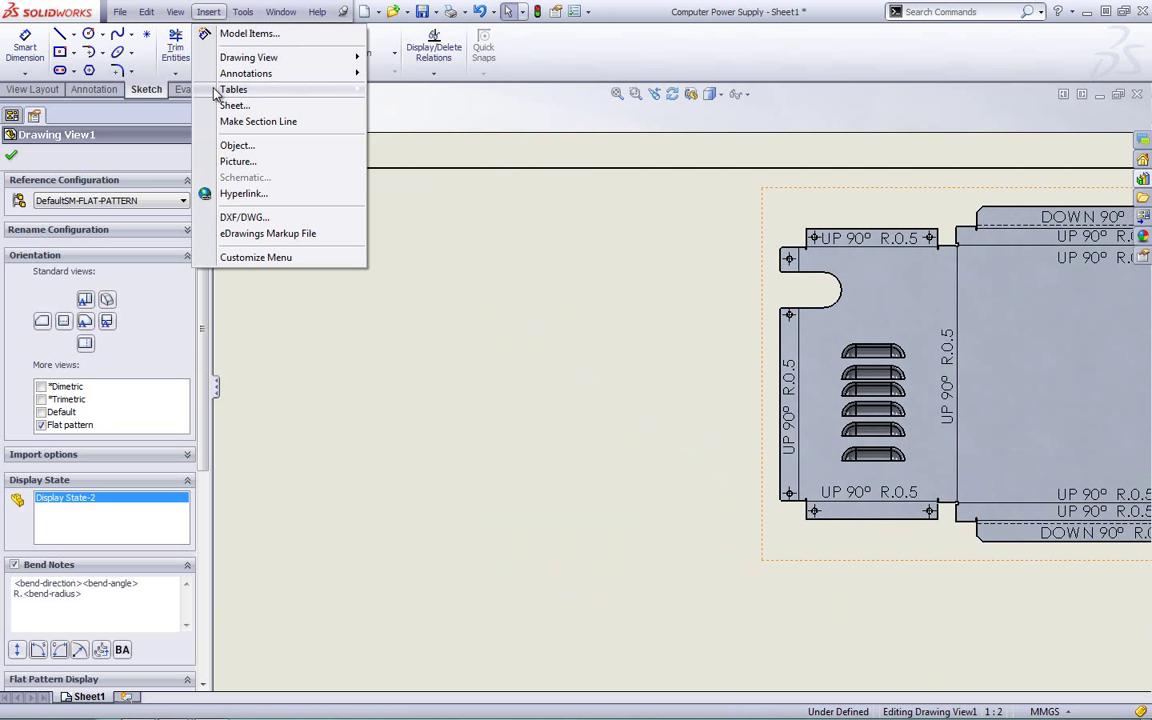
Insert a bend table with the bendtable-standard template and move it left of the flat pattern.
{"action": "mouse_move", "coordinate": [232, 90]}
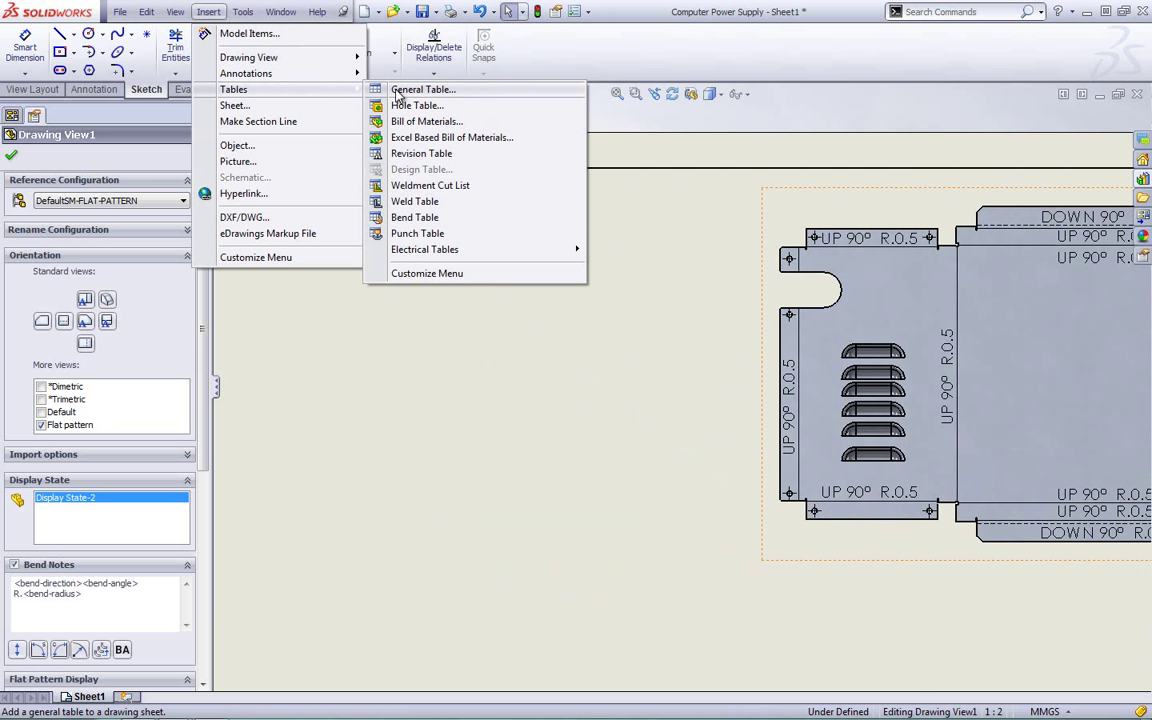
{"action": "left_click", "coordinate": [414, 217]}
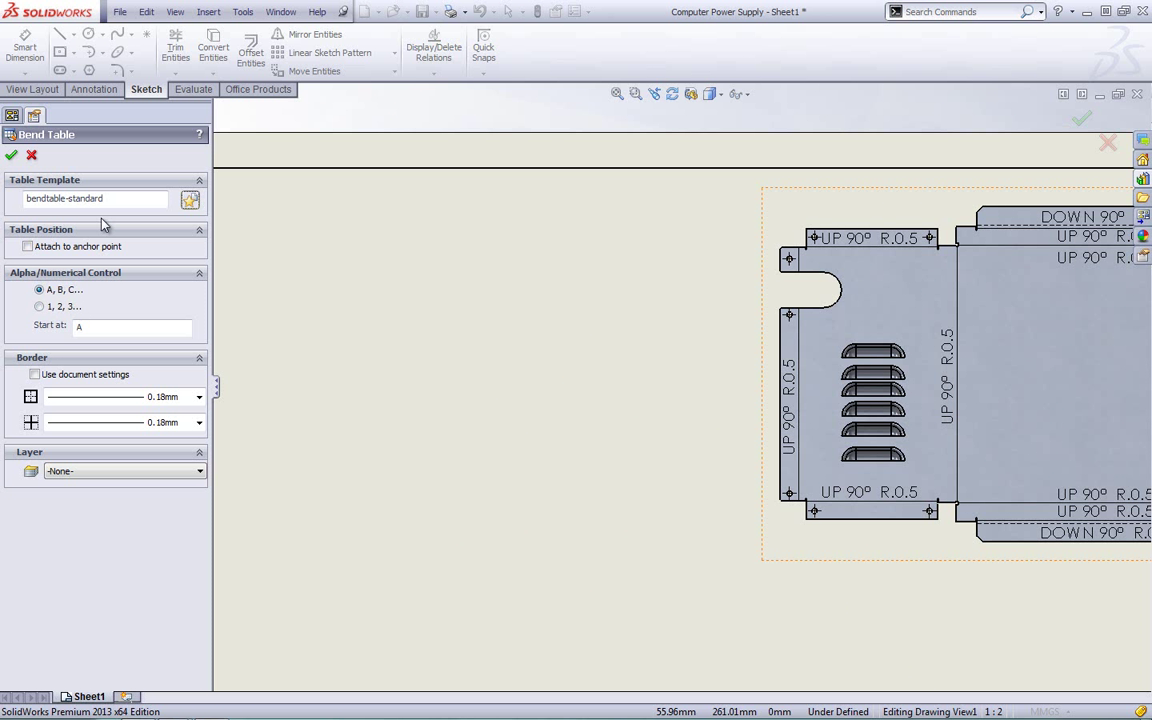
{"action": "left_click", "coordinate": [11, 155]}
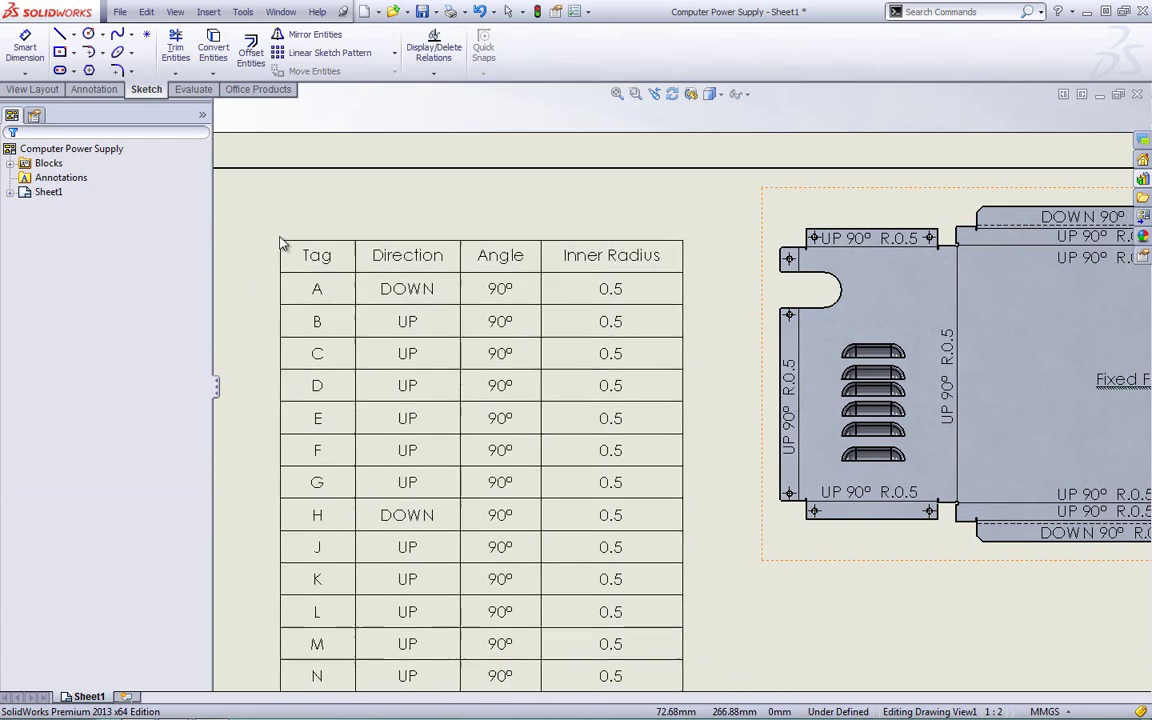
{"action": "left_click", "coordinate": [282, 242]}
{"action": "mouse_move", "coordinate": [833, 353]}
{"action": "middle_mouse_down"}
{"action": "mouse_move", "coordinate": [774, 334]}
{"action": "mouse_move", "coordinate": [624, 332]}
{"action": "mouse_move", "coordinate": [609, 358]}
{"action": "middle_mouse_up"}
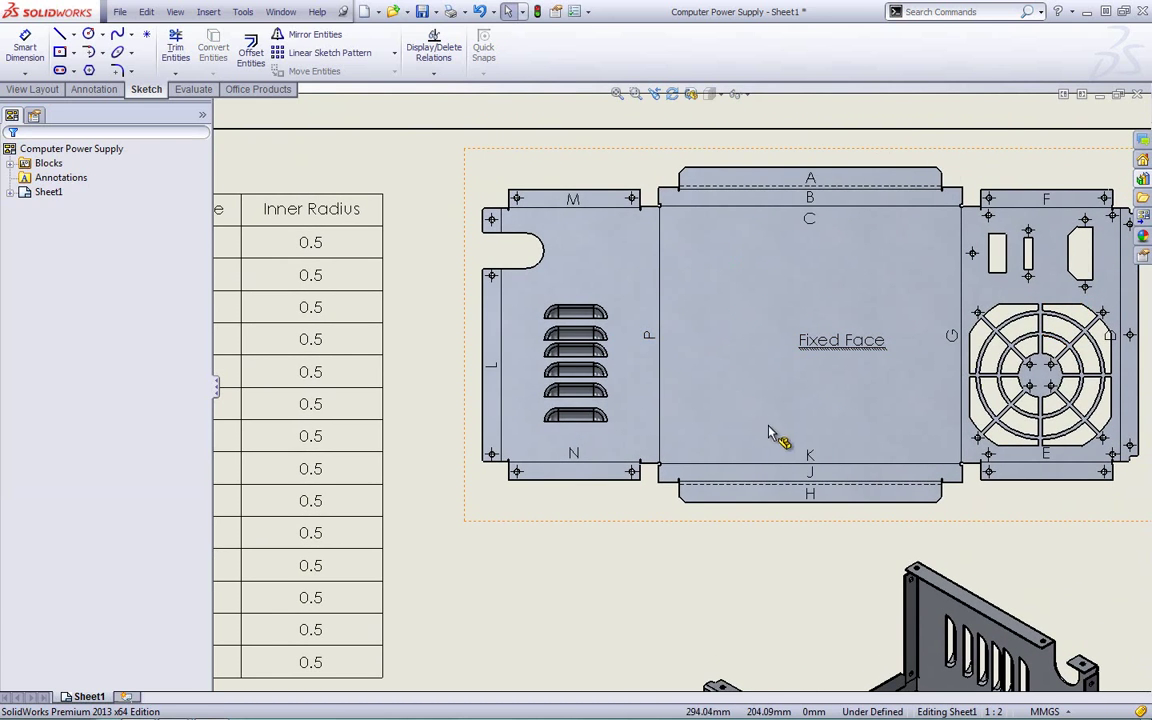
{"action": "mouse_move", "coordinate": [358, 333]}
{"action": "middle_mouse_down"}
{"action": "mouse_move", "coordinate": [753, 280]}
{"action": "mouse_move", "coordinate": [800, 291]}
{"action": "middle_mouse_up"}
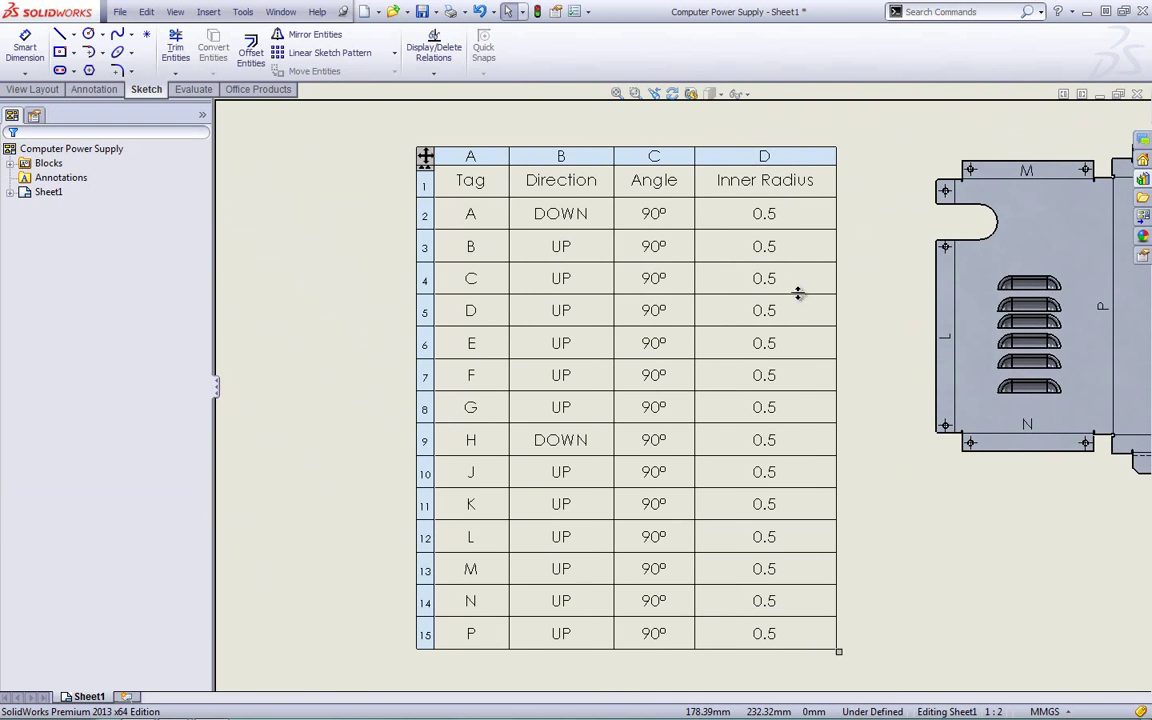
{"action": "left_click_drag", "start_coordinate": [425, 156], "coordinate": [233, 163]}
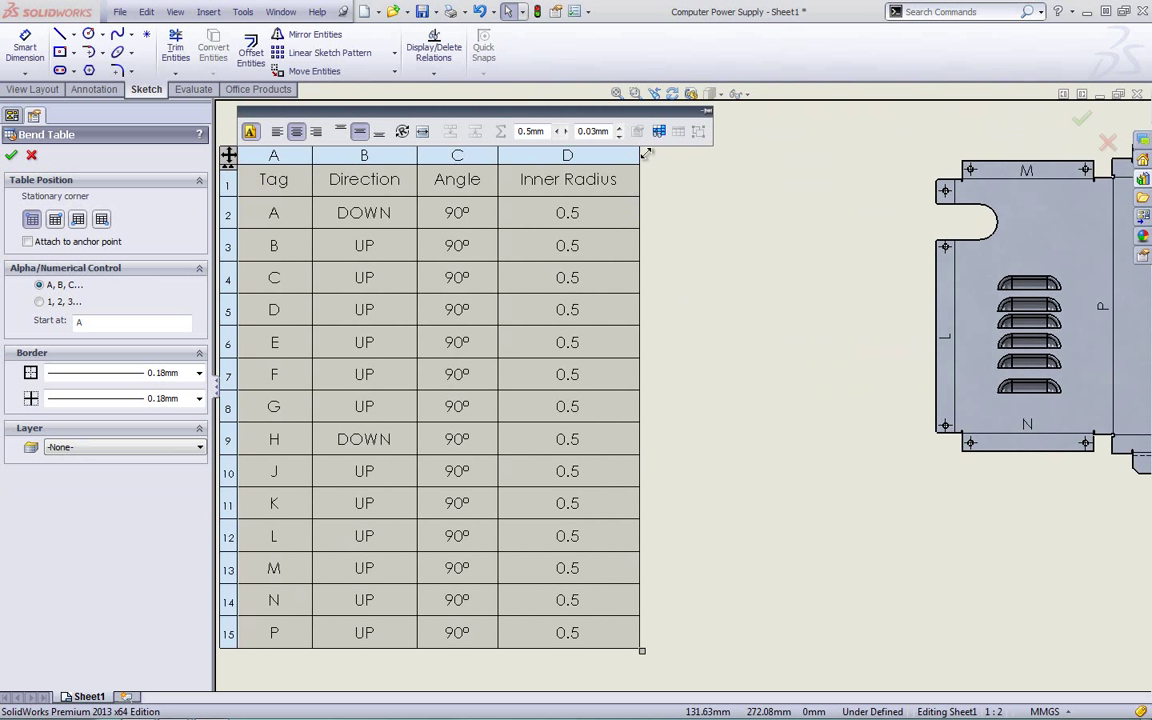
Insert column E right of column D and set its type to Complementary Angle.
{"action": "right_click", "coordinate": [632, 153]}
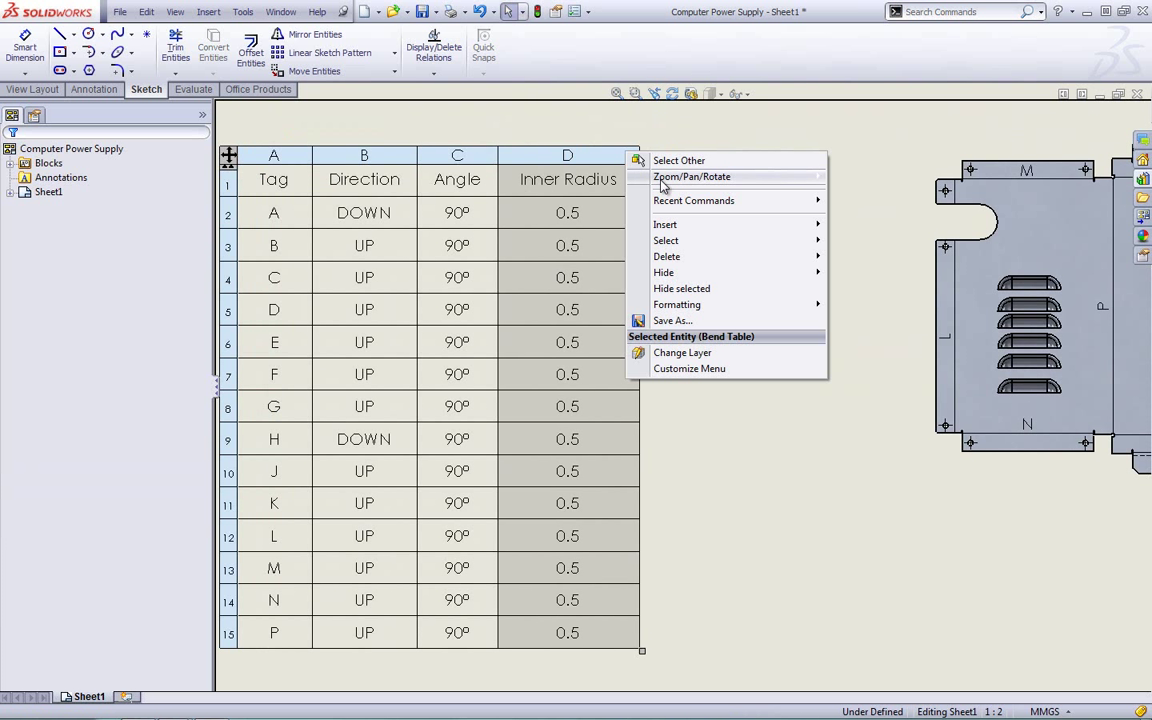
{"action": "mouse_move", "coordinate": [668, 226]}
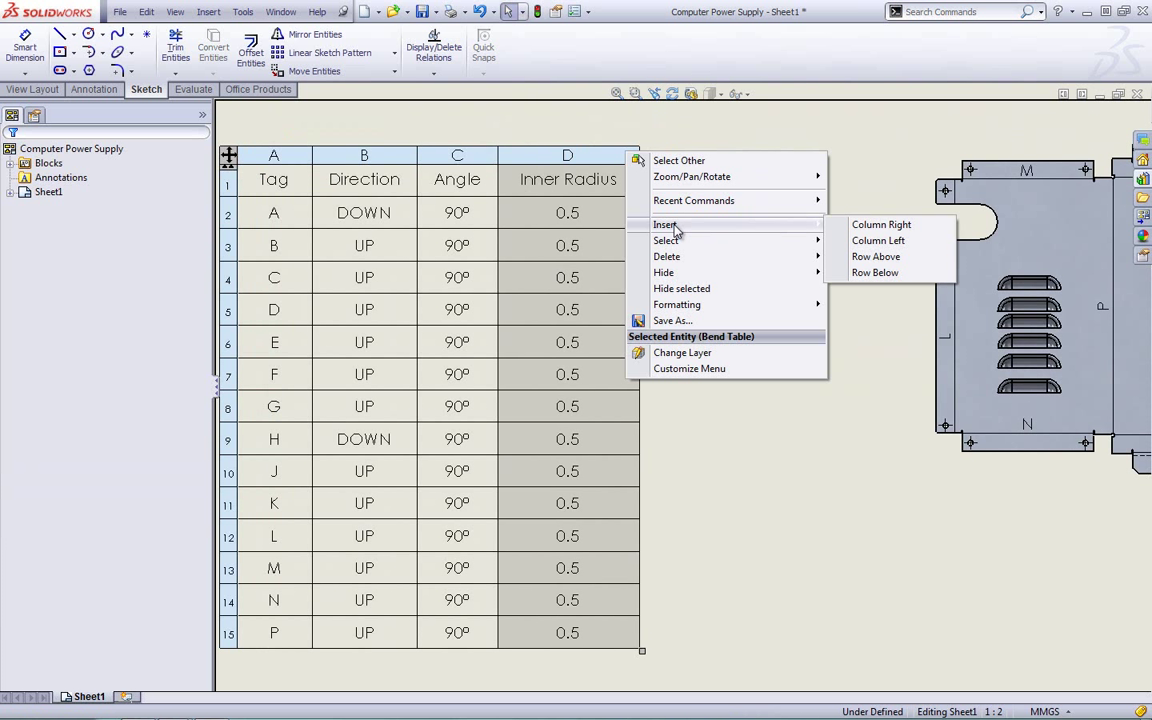
{"action": "left_click", "coordinate": [880, 225]}
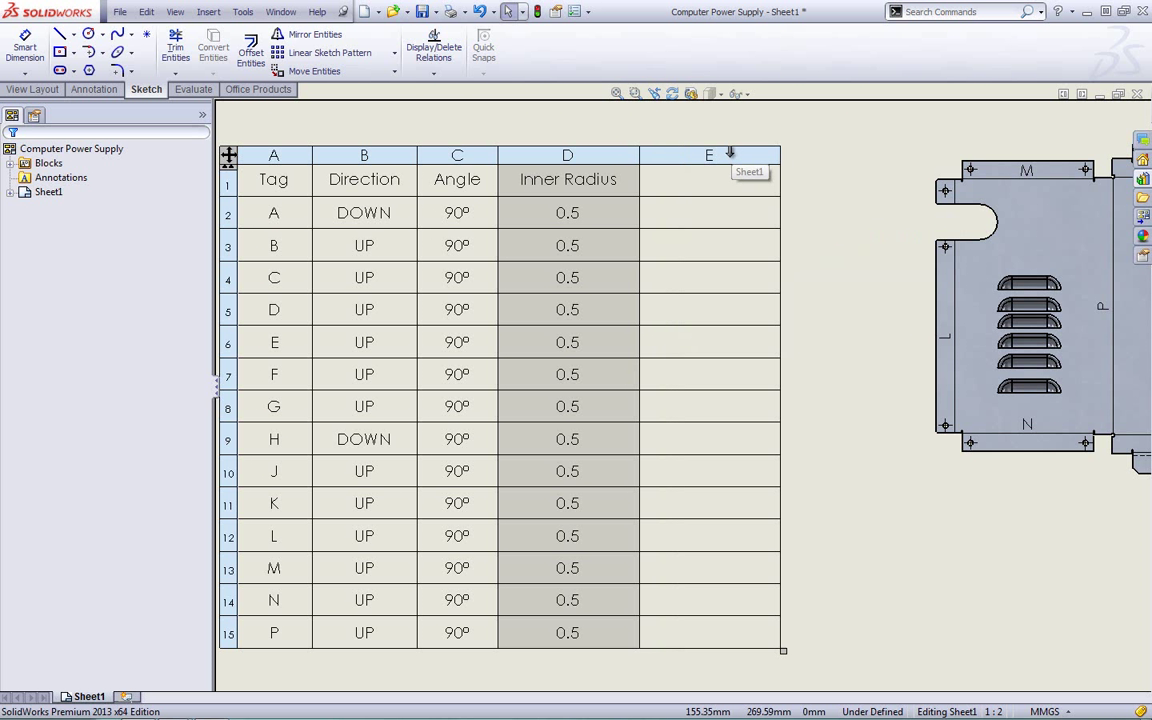
{"action": "left_click", "coordinate": [731, 145]}
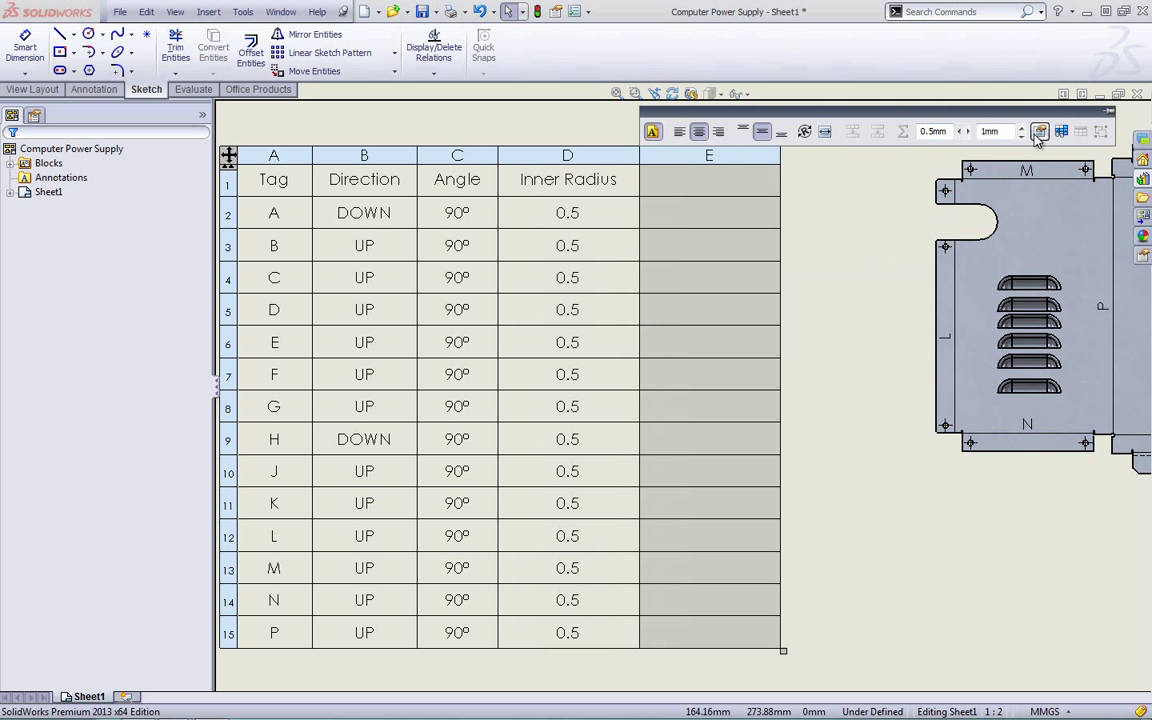
{"action": "left_click", "coordinate": [709, 155]}
{"action": "left_click", "coordinate": [748, 133]}
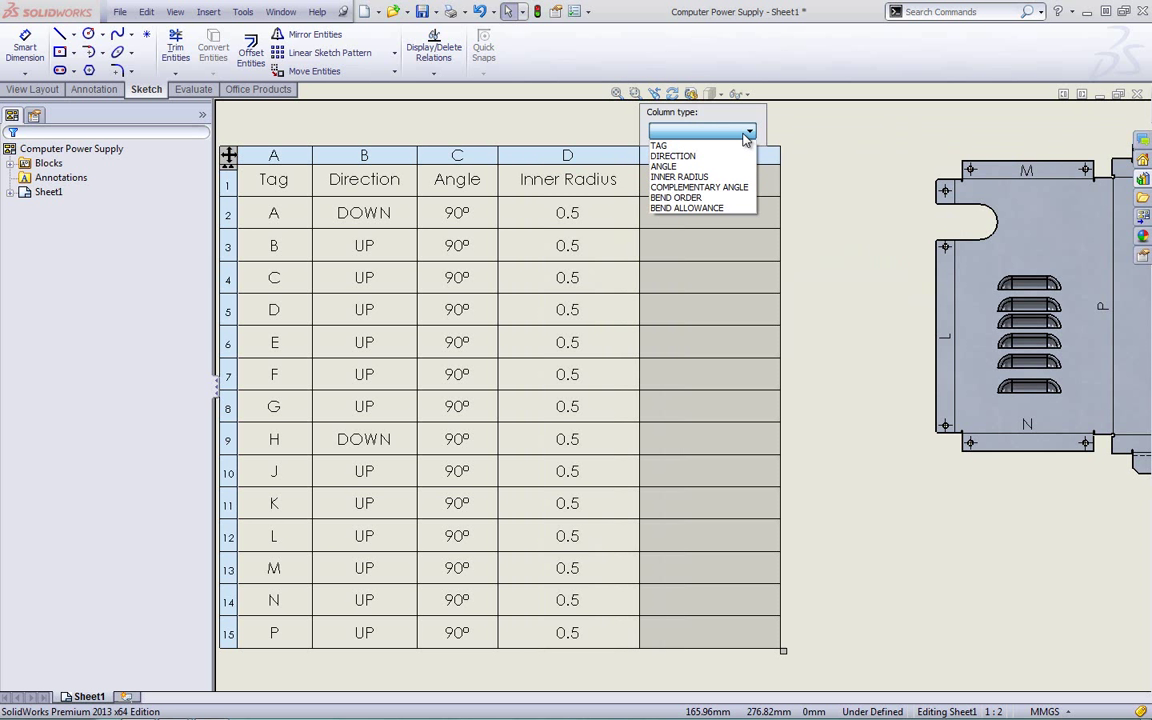
{"action": "left_click", "coordinate": [700, 187]}
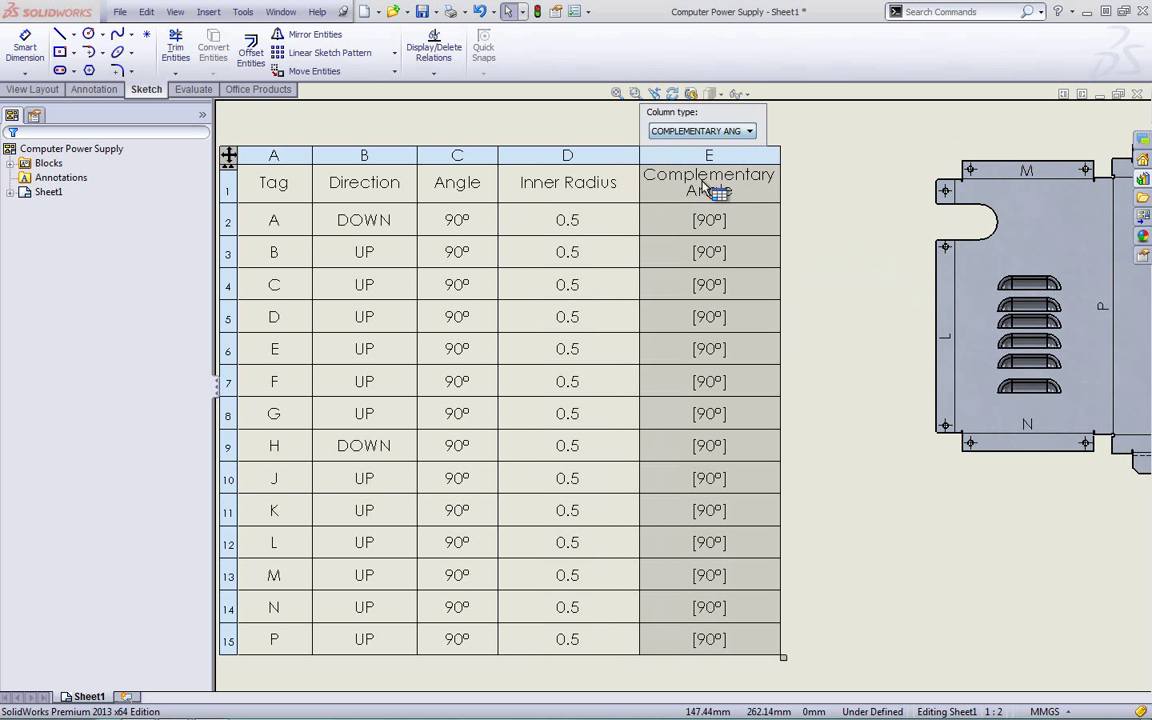
{"action": "left_click", "coordinate": [729, 136]}
{"action": "left_click", "coordinate": [680, 198]}
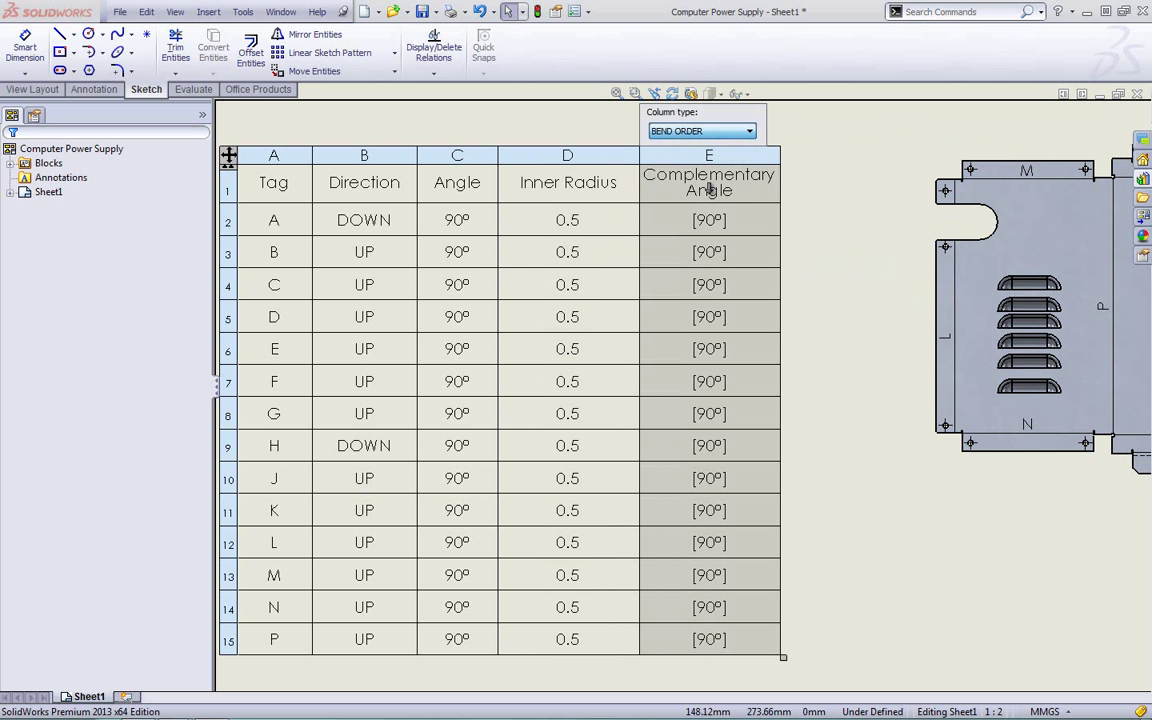
{"action": "left_click", "coordinate": [717, 134]}
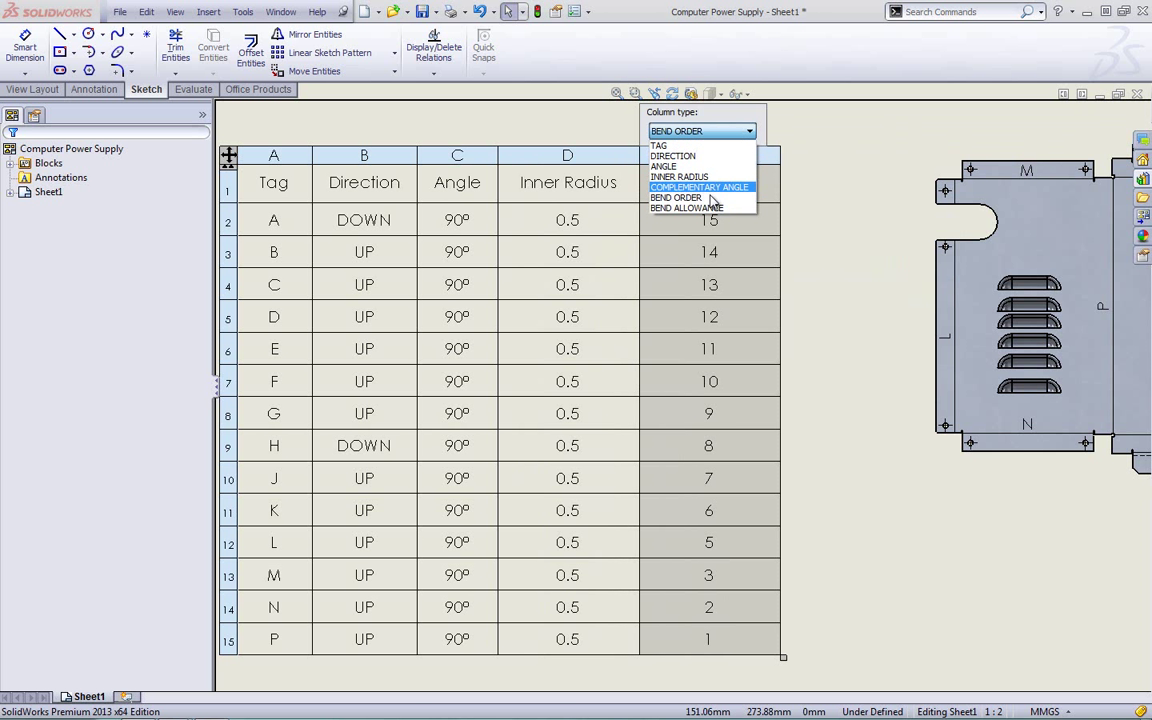
{"action": "left_click", "coordinate": [713, 146]}
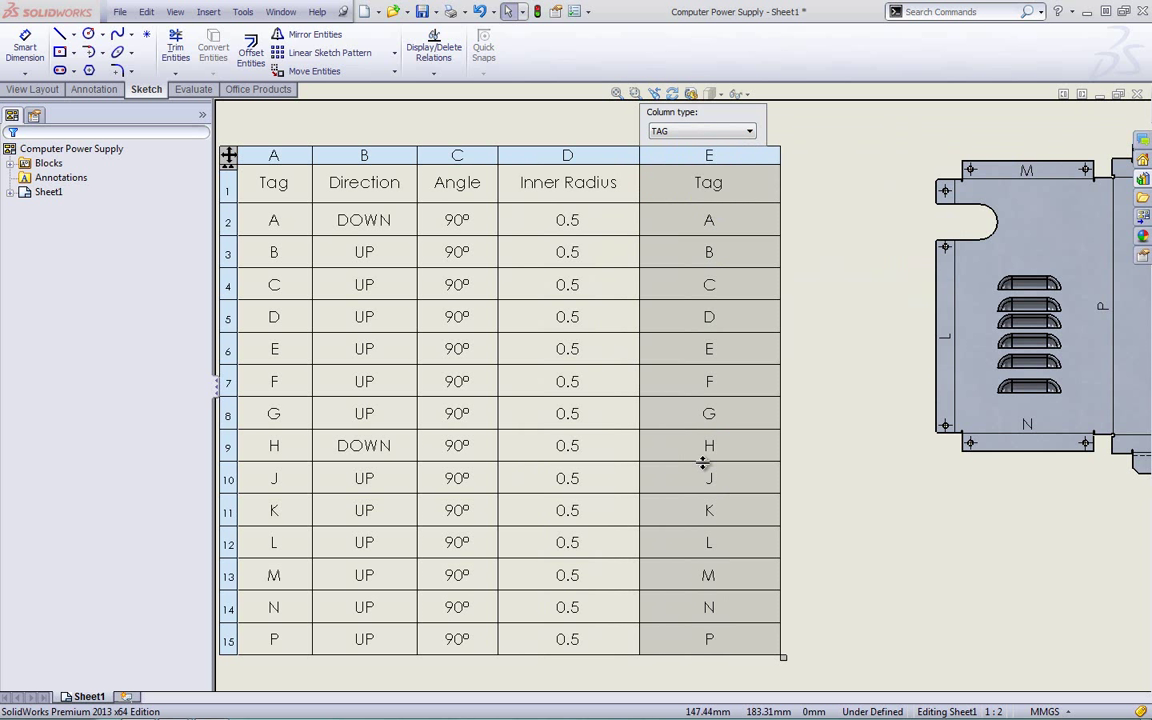
{"action": "left_click", "coordinate": [700, 131]}
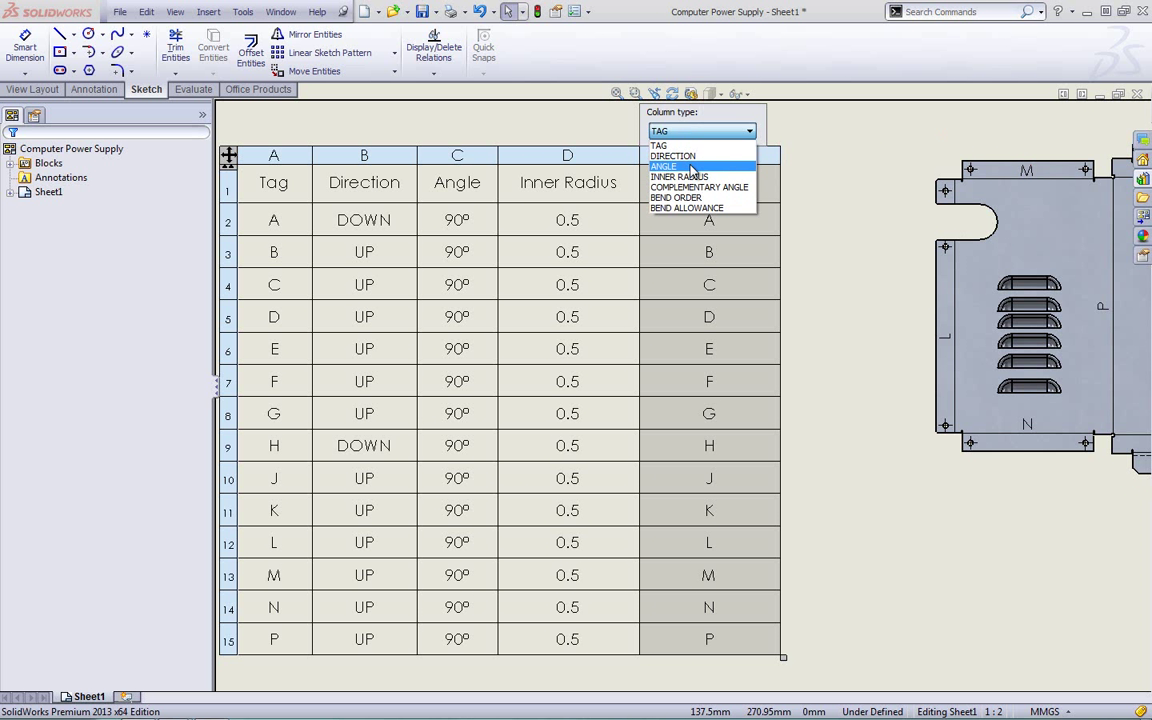
{"action": "left_click", "coordinate": [700, 187]}
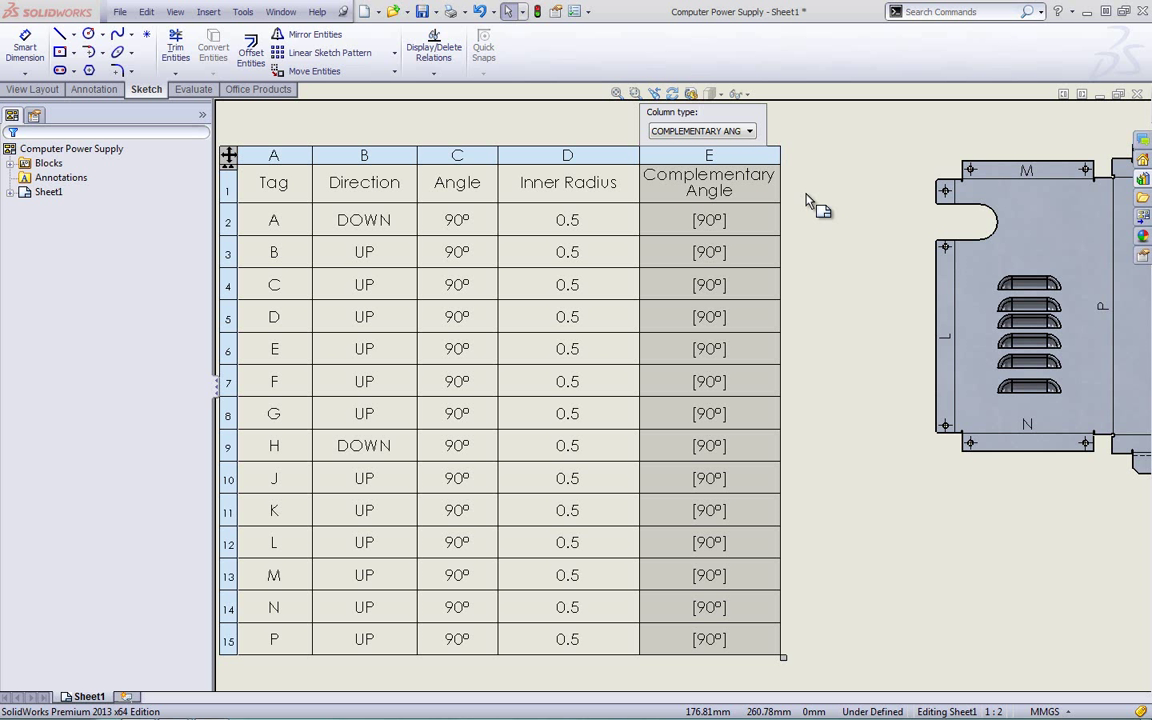
{"action": "left_click", "coordinate": [800, 196]}
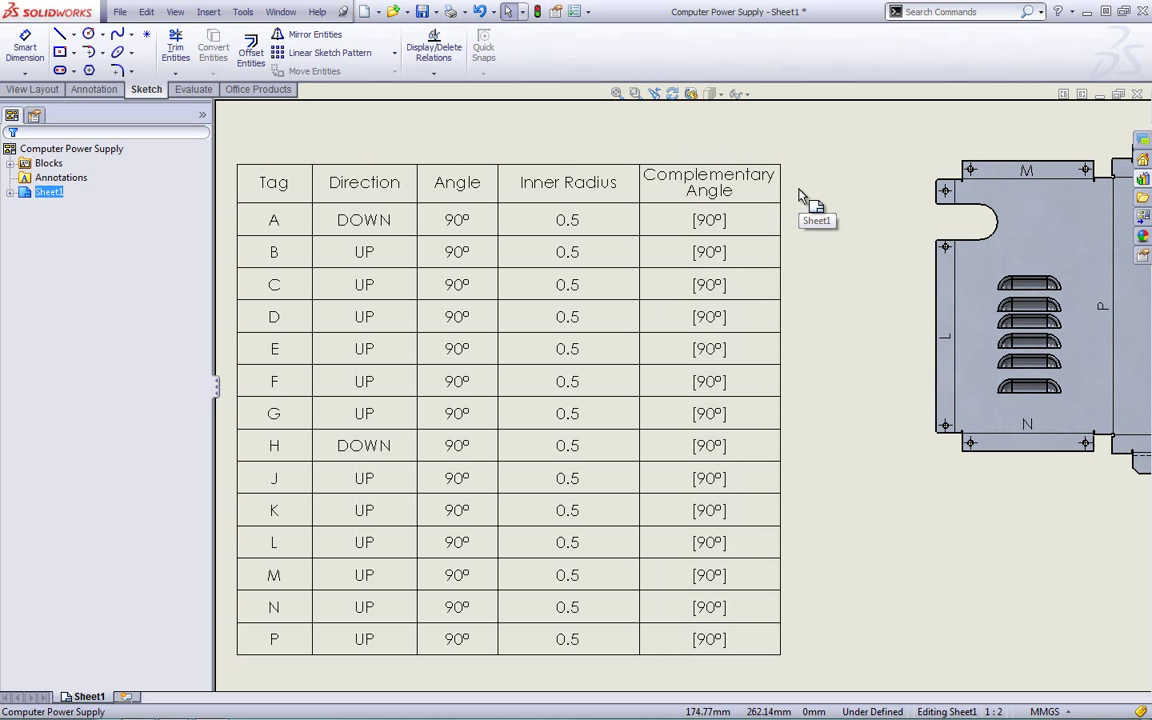
Switch to the slideshow, then back to the Weldment Cut List-B3 part.
{"action": "key", "text": "alt+Tab"}
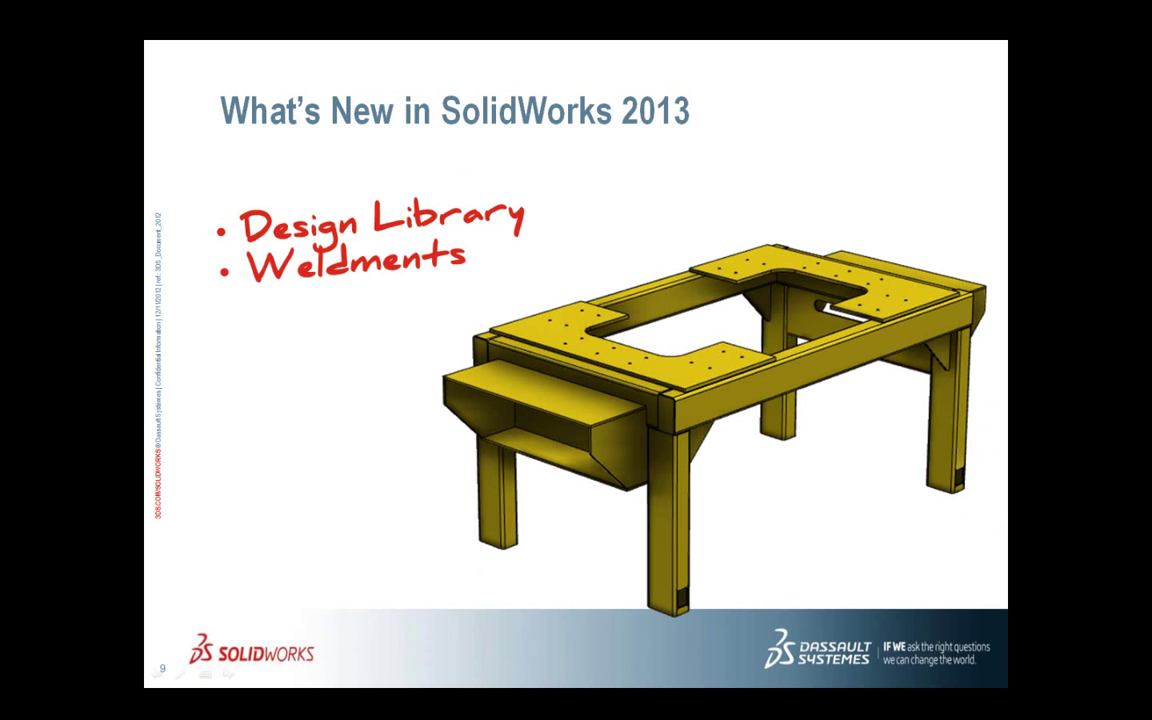
{"action": "key", "text": "alt+Tab"}
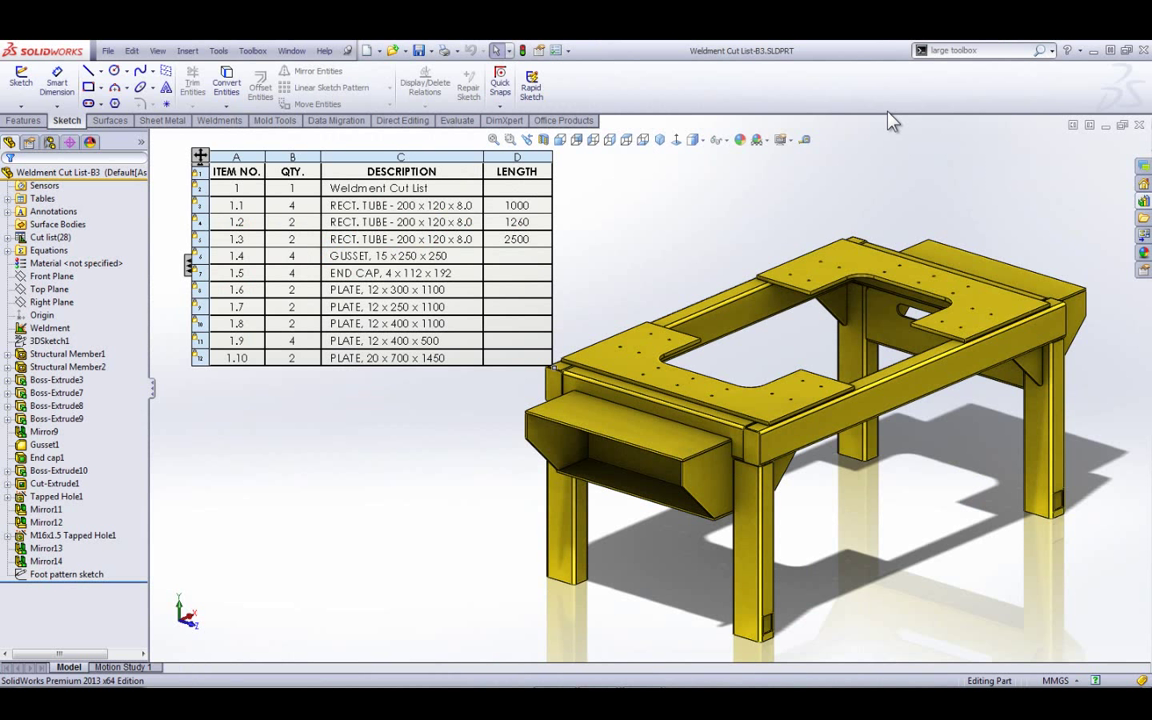
Open the Design Library in the Task Pane and pin it open.
{"action": "left_click", "coordinate": [925, 176]}
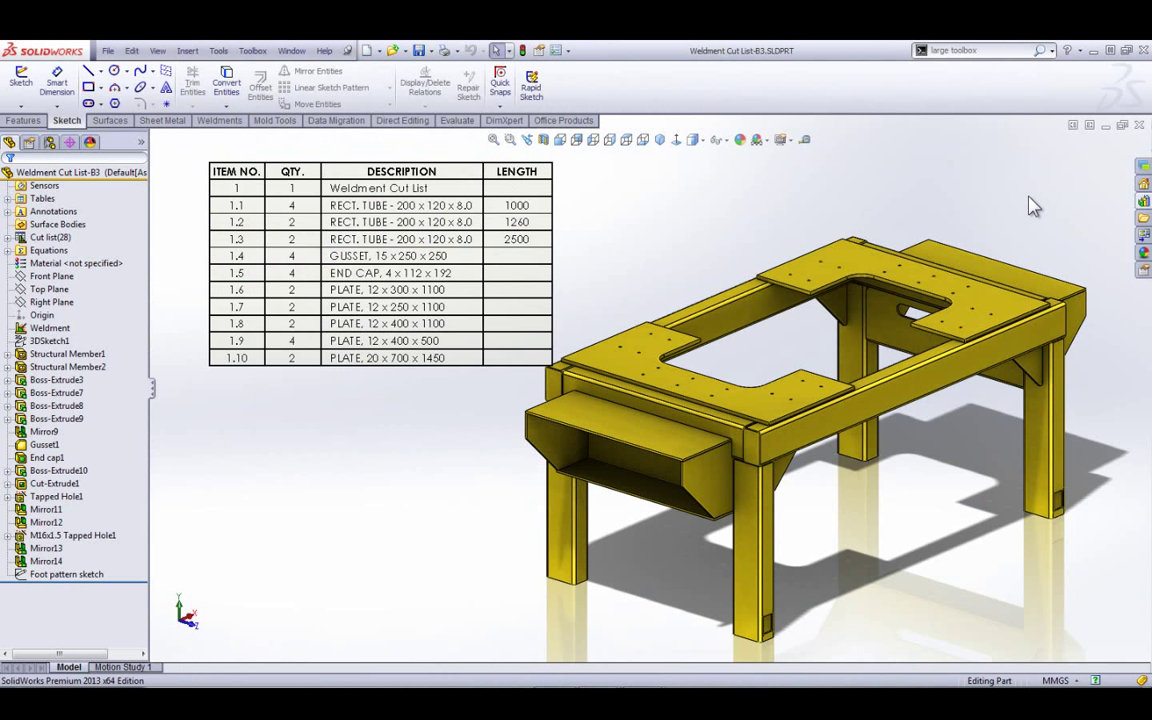
{"action": "left_click", "coordinate": [1144, 204]}
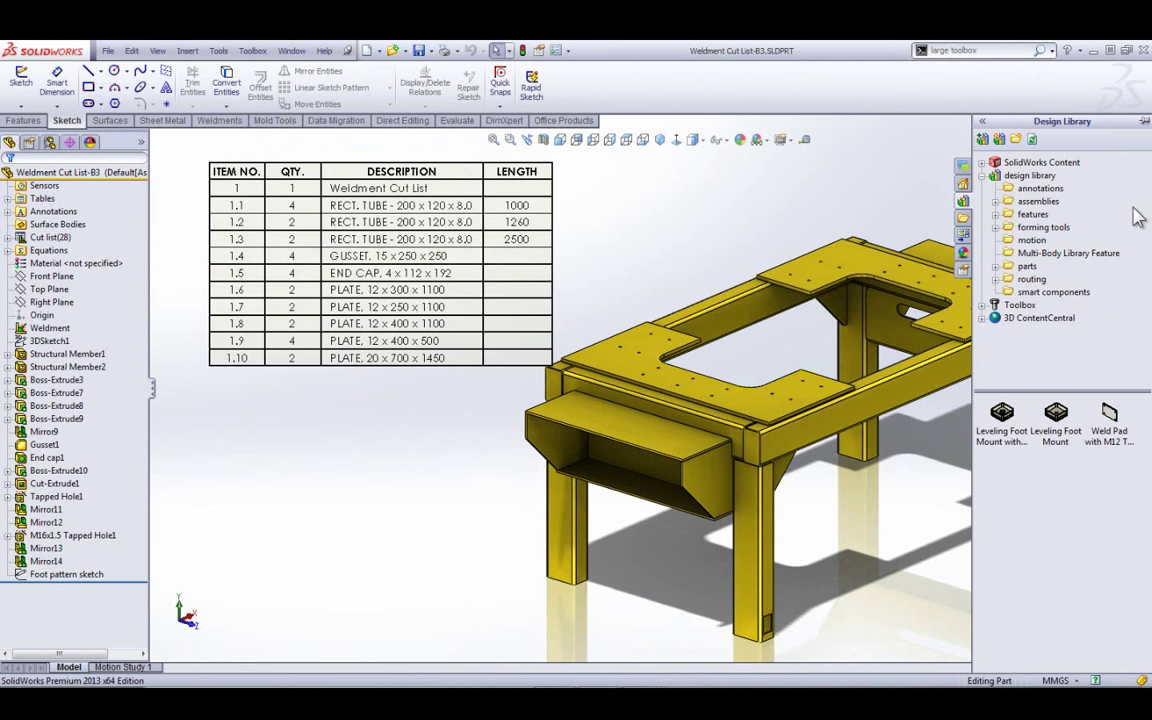
{"action": "left_click", "coordinate": [1145, 121]}
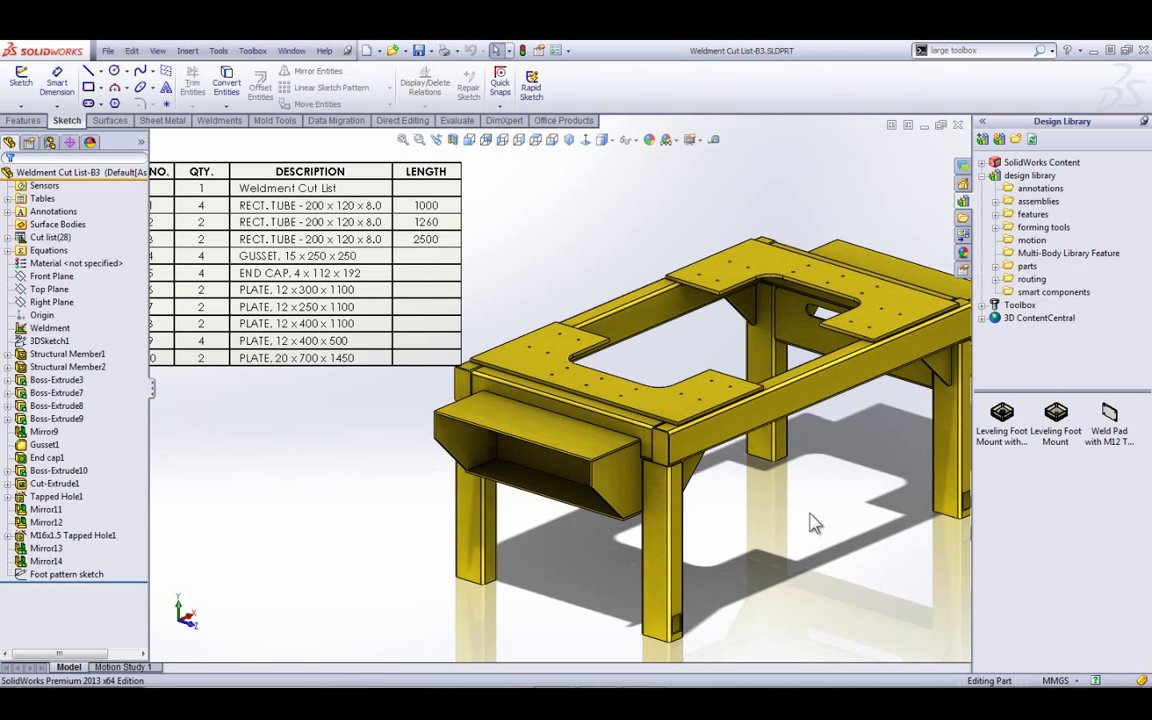
Select the Foot pattern sketch and turn the frame over to view its leg ends.
{"action": "middle_click_drag", "start_coordinate": [845, 548], "coordinate": [857, 380]}
{"action": "left_click", "coordinate": [90, 574]}
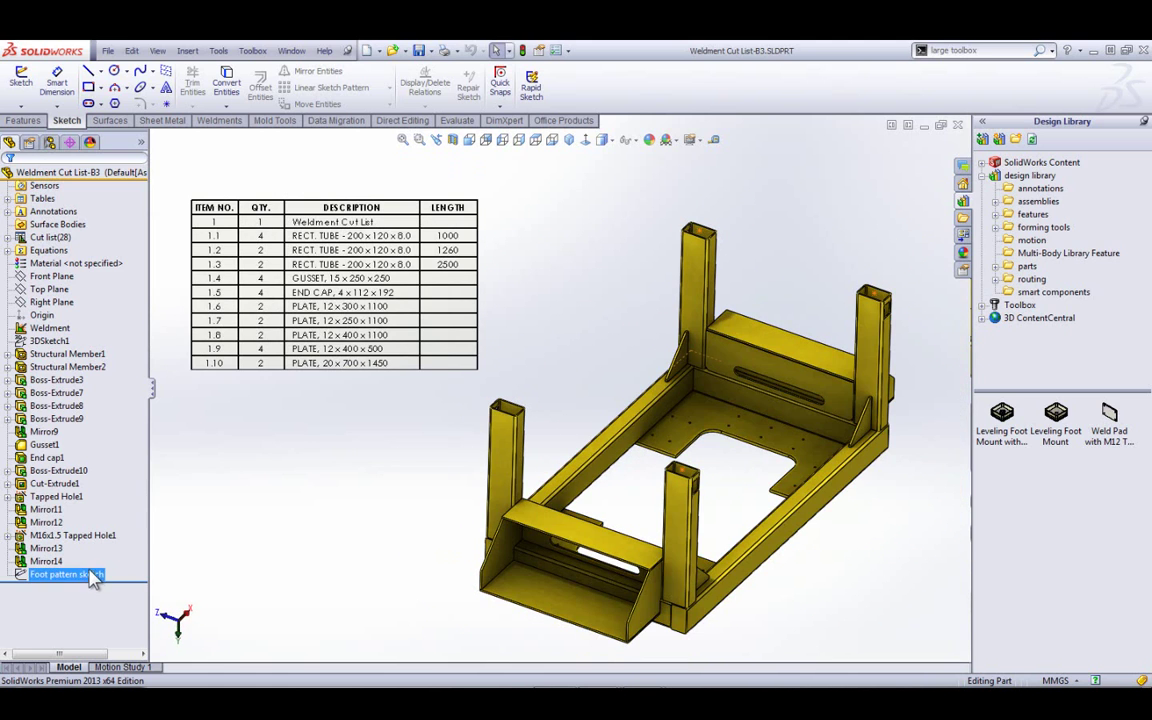
{"action": "middle_click_drag", "start_coordinate": [350, 530], "coordinate": [599, 231]}
Place the Leveling Foot Mount on the leg tube's end face, matching its four rim edges.
{"action": "scroll", "coordinate": [591, 283], "scroll_direction": "down", "scroll_amount": 10}
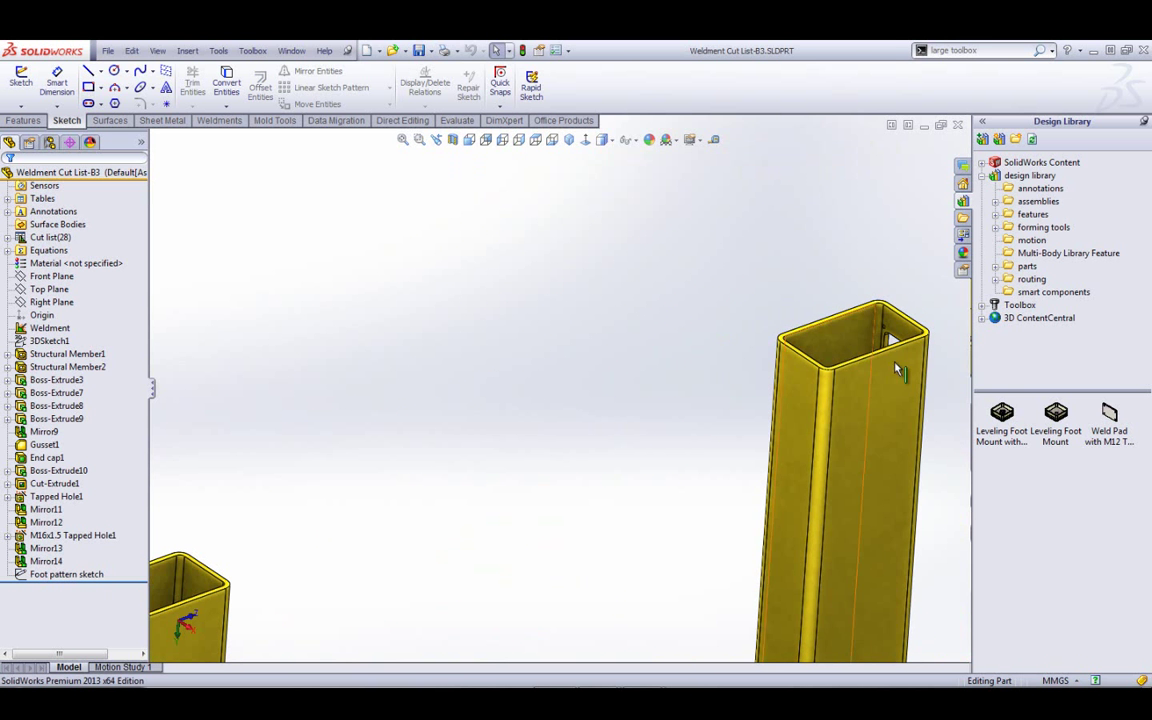
{"action": "left_click", "coordinate": [1050, 416]}
{"action": "left_click_drag", "start_coordinate": [1047, 416], "coordinate": [874, 370]}
{"action": "scroll", "coordinate": [860, 370], "scroll_direction": "down", "scroll_amount": 5}
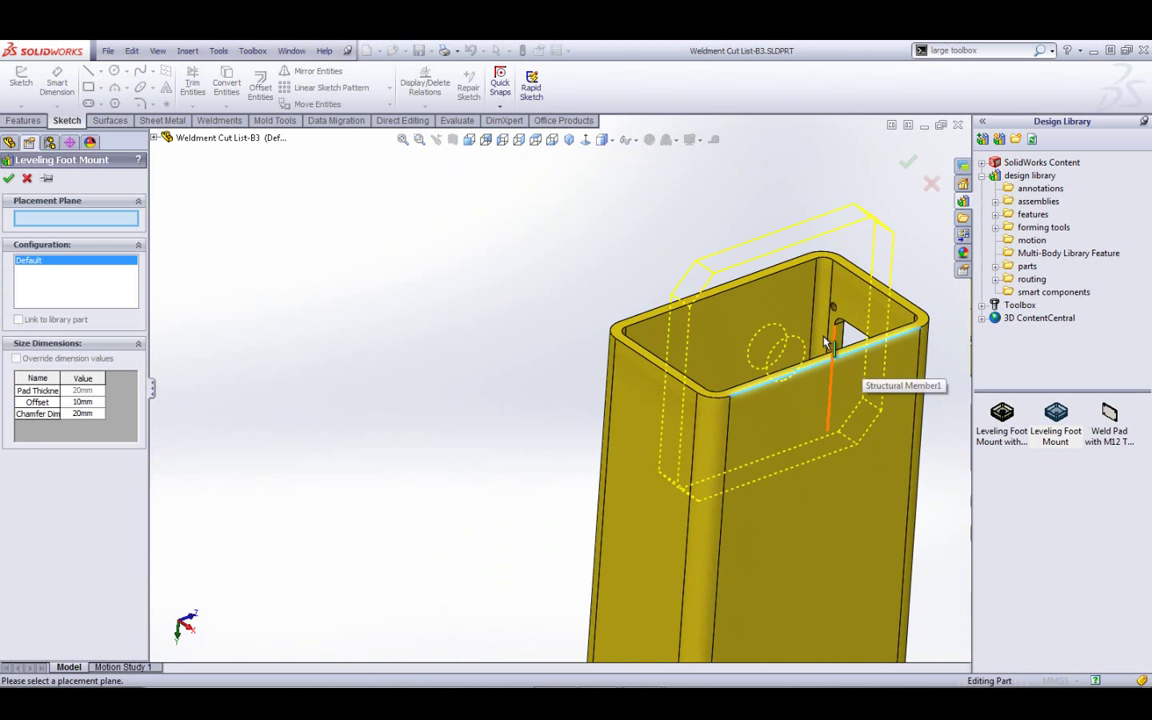
{"action": "scroll", "coordinate": [825, 340], "scroll_direction": "down", "scroll_amount": 3}
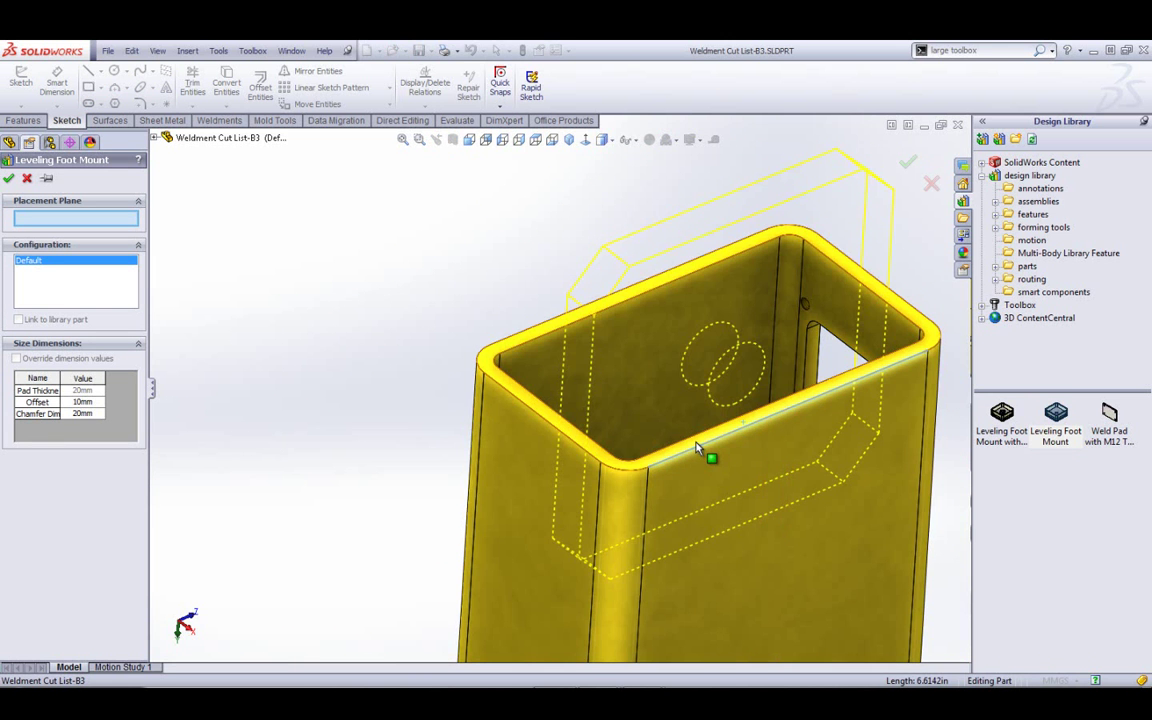
{"action": "left_click", "coordinate": [697, 447]}
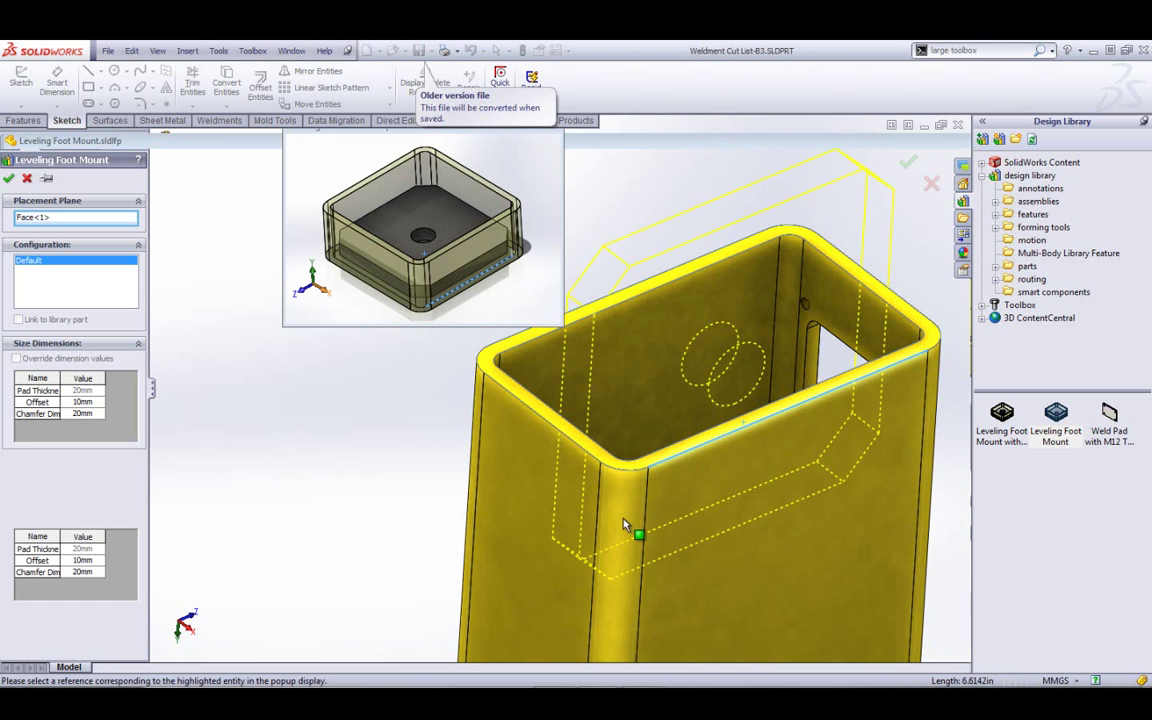
{"action": "middle_click_drag", "start_coordinate": [605, 510], "coordinate": [573, 462]}
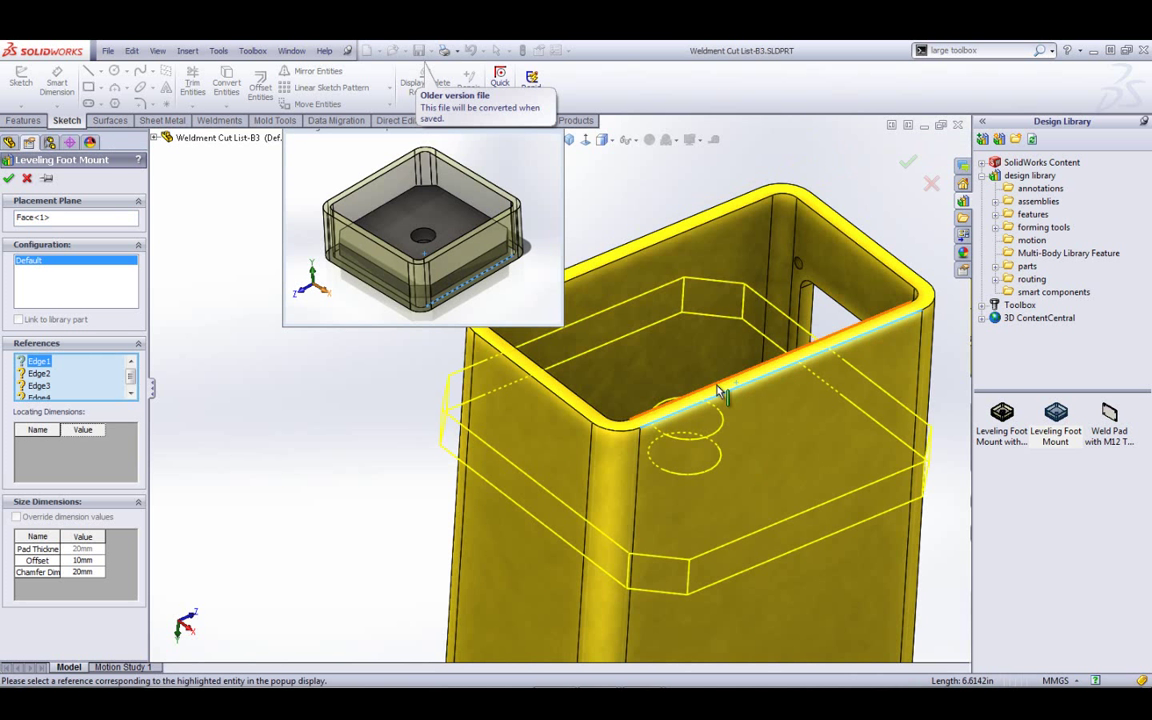
{"action": "left_click", "coordinate": [720, 392]}
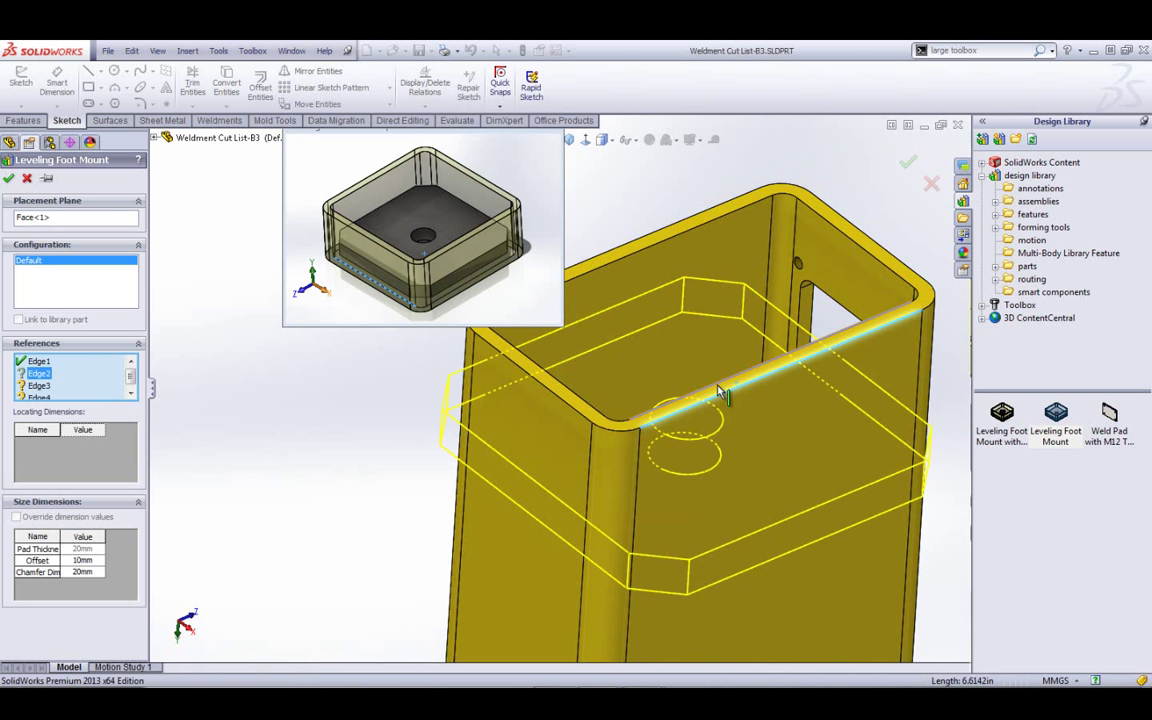
{"action": "left_click", "coordinate": [587, 408]}
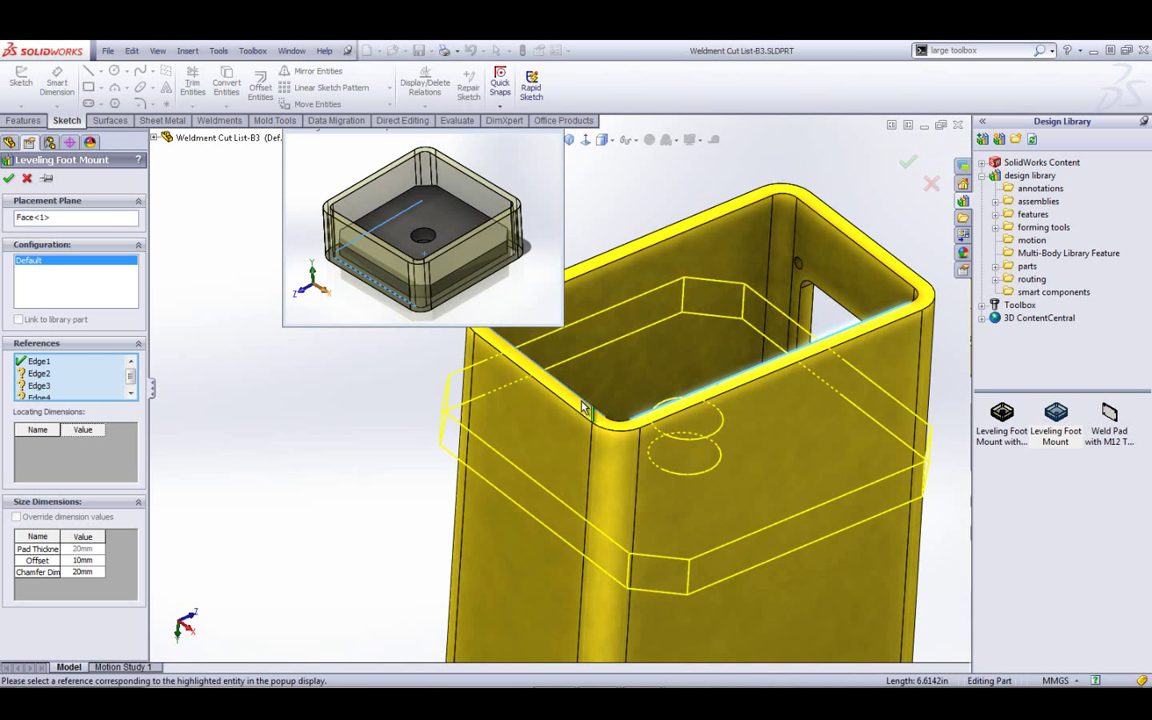
{"action": "left_click", "coordinate": [650, 257]}
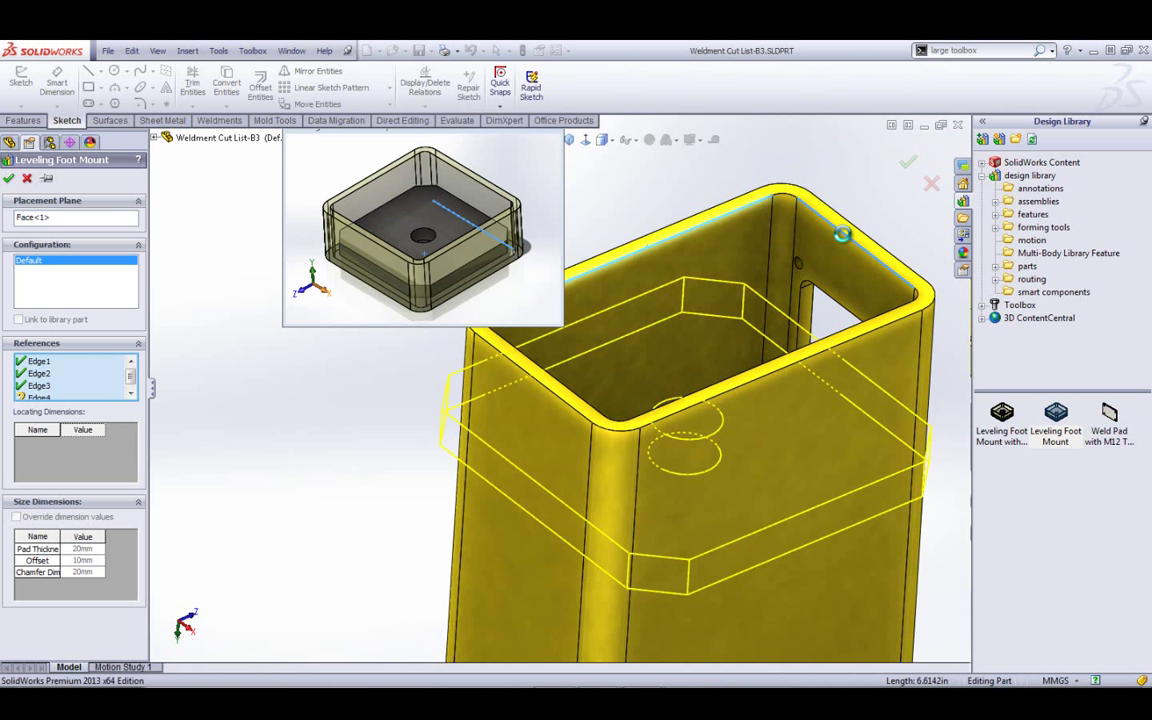
{"action": "left_click", "coordinate": [843, 233]}
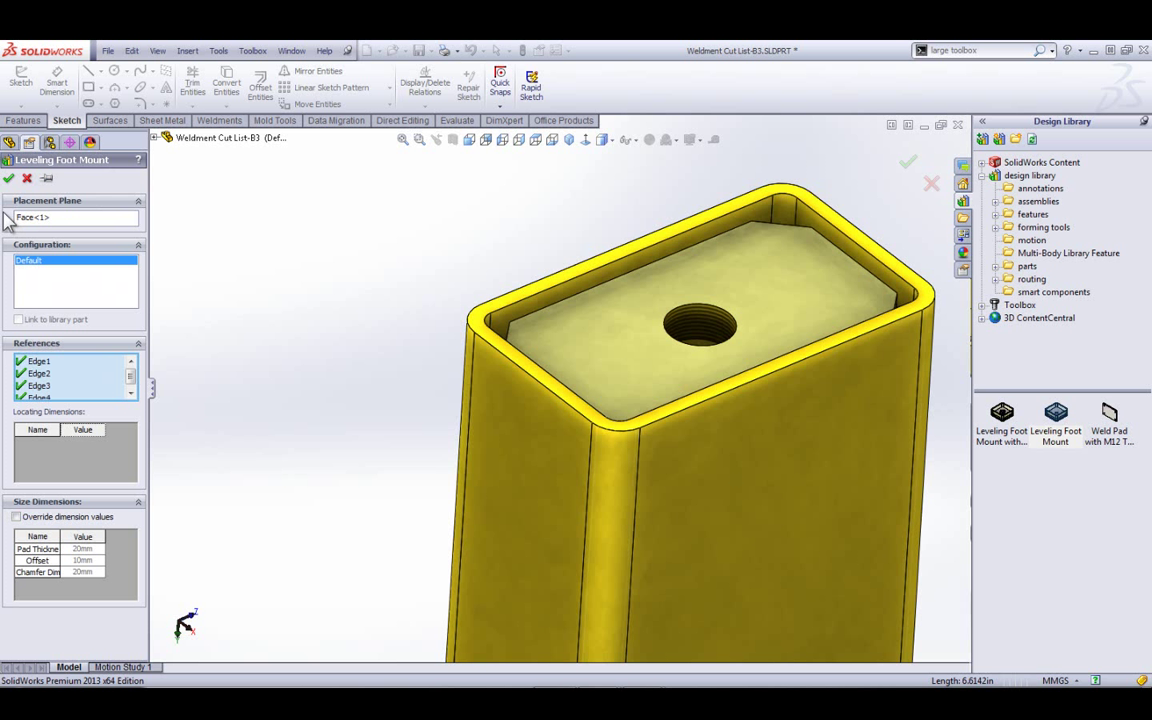
{"action": "left_click", "coordinate": [8, 177]}
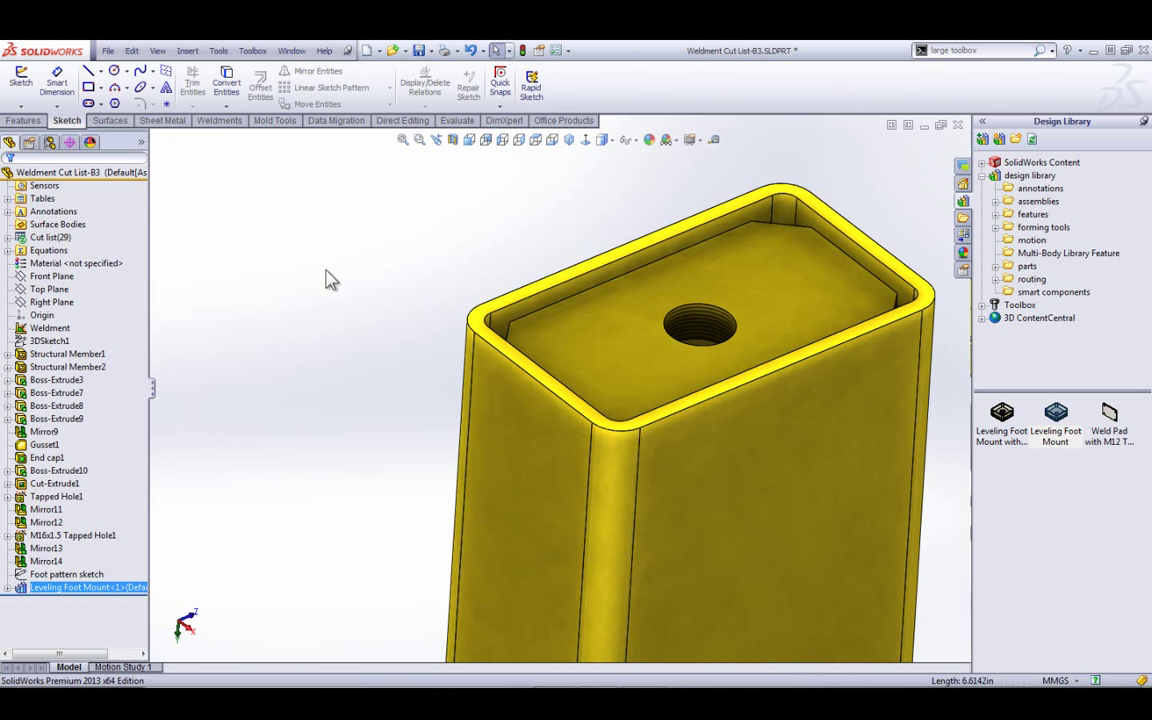
Reorient to the whole weldment frame, select the Foot pattern sketch, and show the Features tools.
{"action": "scroll", "coordinate": [445, 404], "scroll_direction": "up", "scroll_amount": 10}
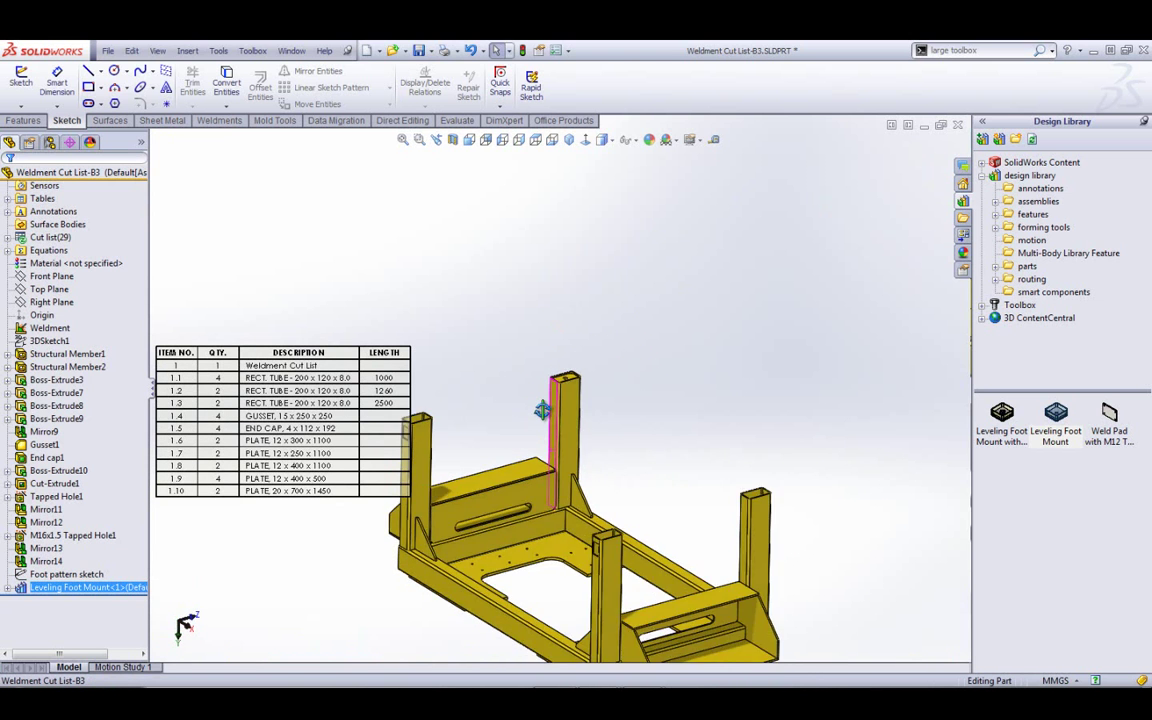
{"action": "mouse_move", "coordinate": [541, 410]}
{"action": "middle_mouse_down"}
{"action": "mouse_move", "coordinate": [553, 419]}
{"action": "mouse_move", "coordinate": [545, 430]}
{"action": "middle_mouse_up"}
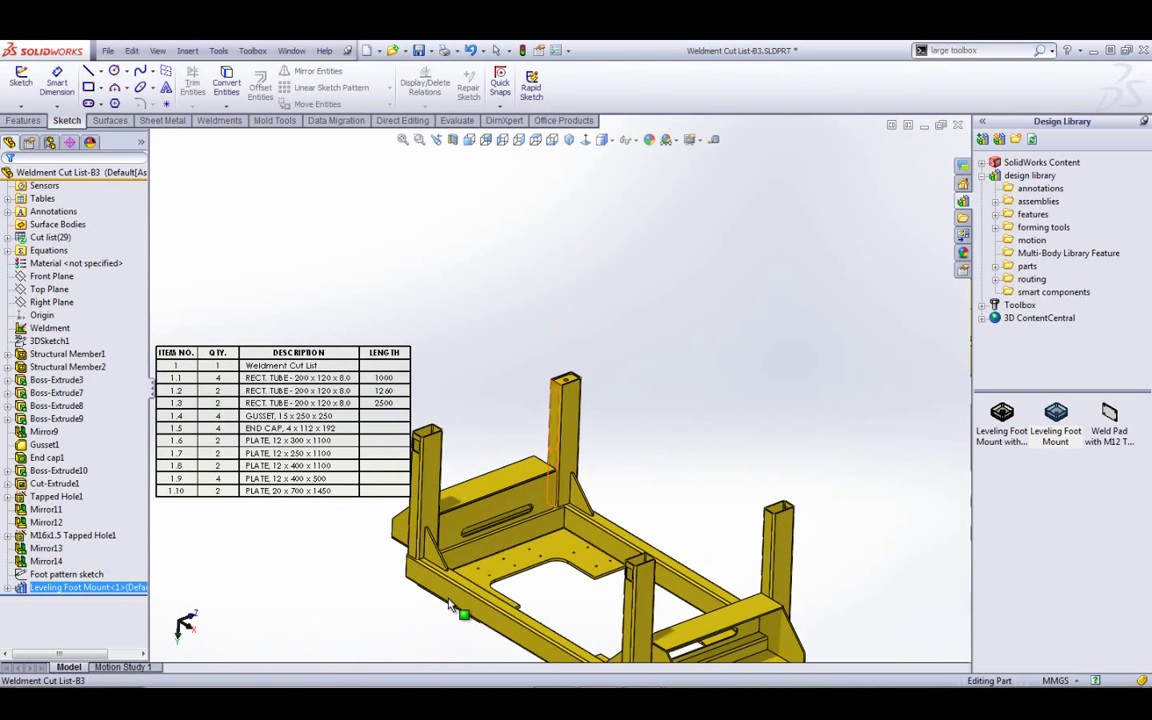
{"action": "middle_click_drag", "start_coordinate": [449, 605], "coordinate": [379, 493]}
{"action": "scroll", "coordinate": [511, 341], "scroll_direction": "down", "scroll_amount": 3}
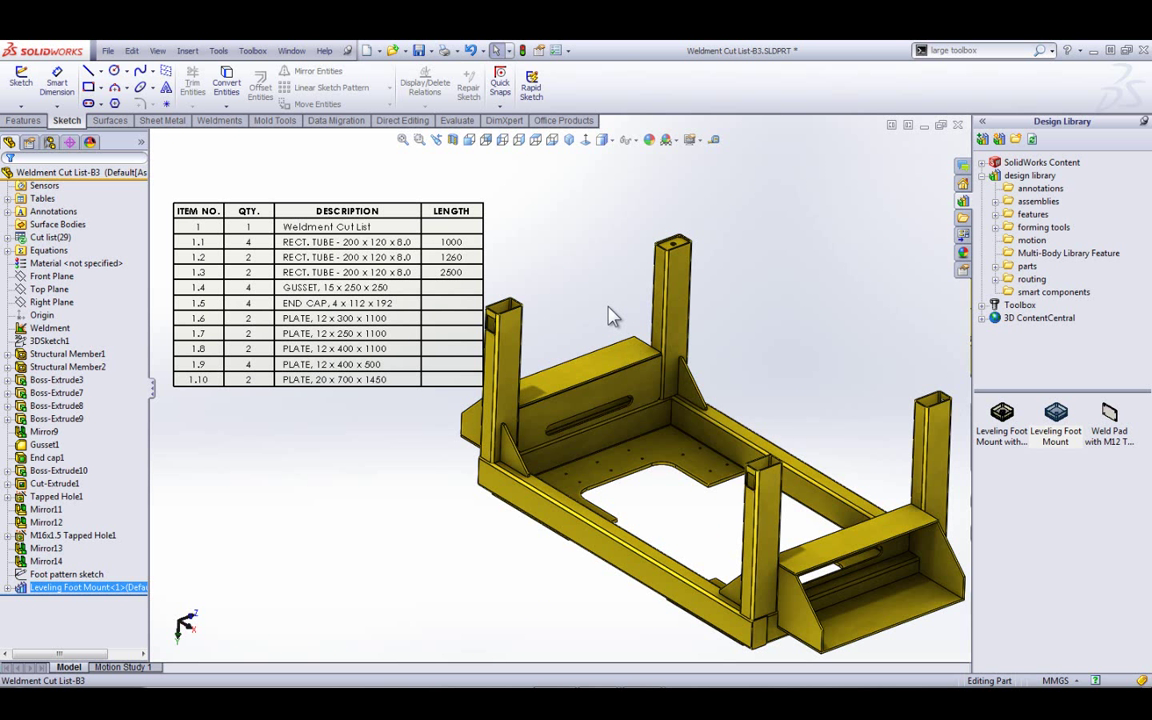
{"action": "left_click", "coordinate": [790, 345]}
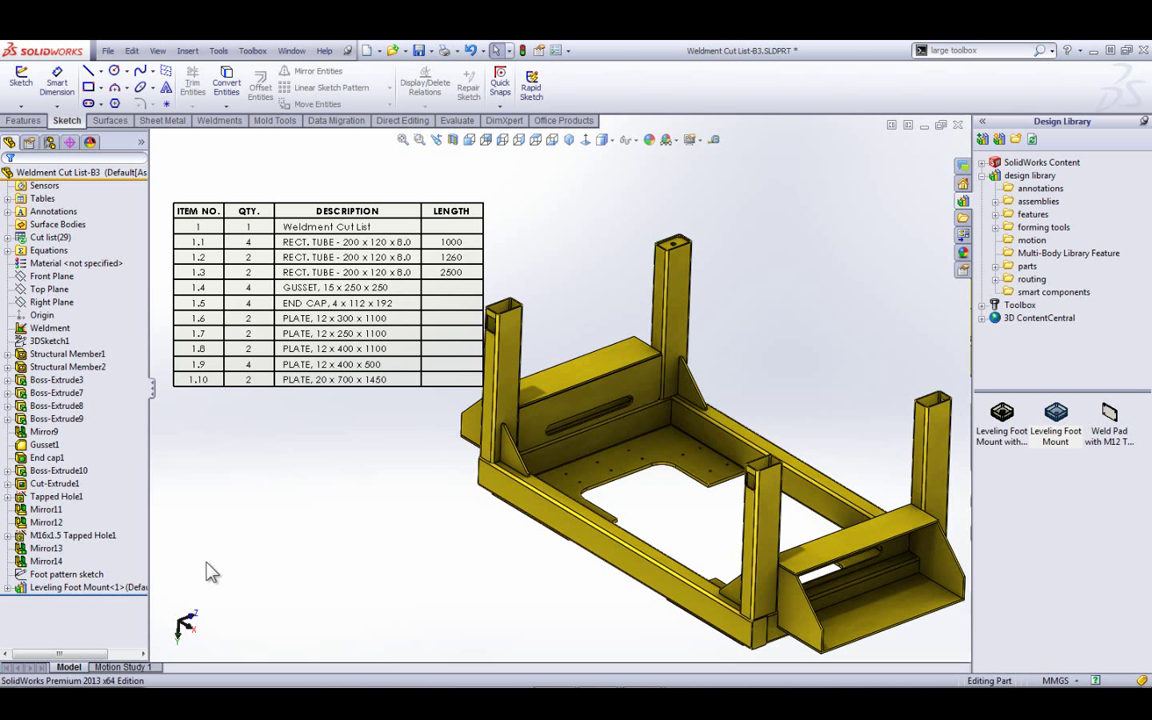
{"action": "left_click", "coordinate": [66, 575]}
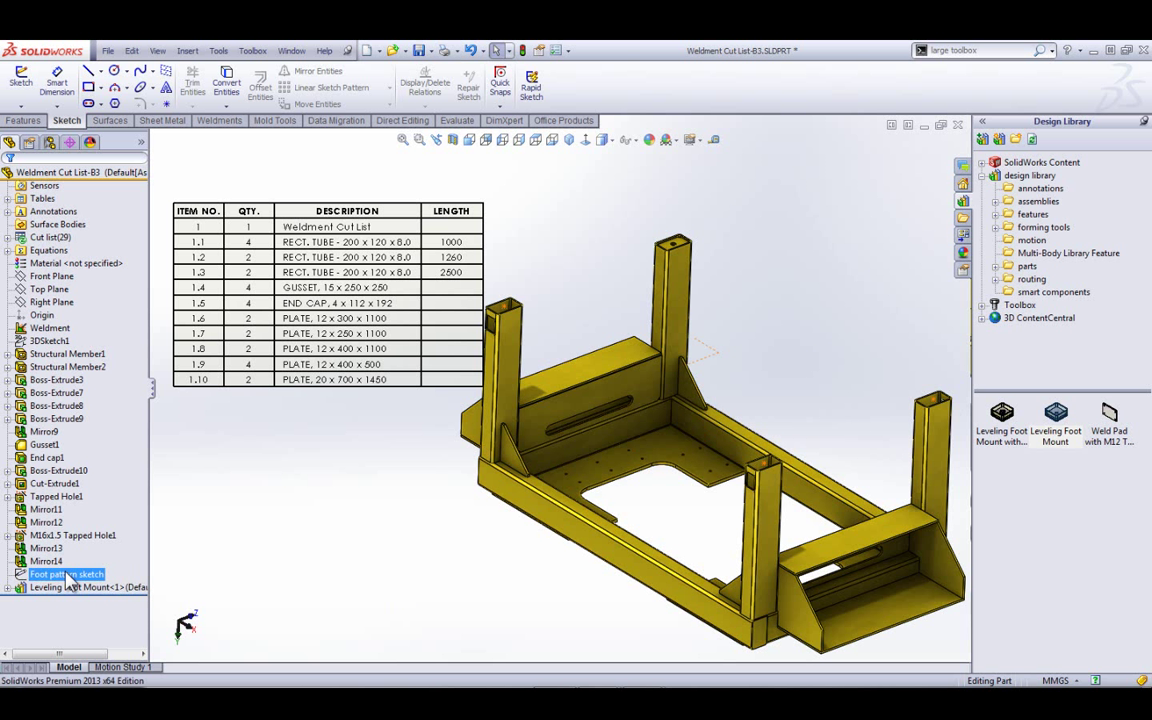
{"action": "left_click", "coordinate": [68, 580]}
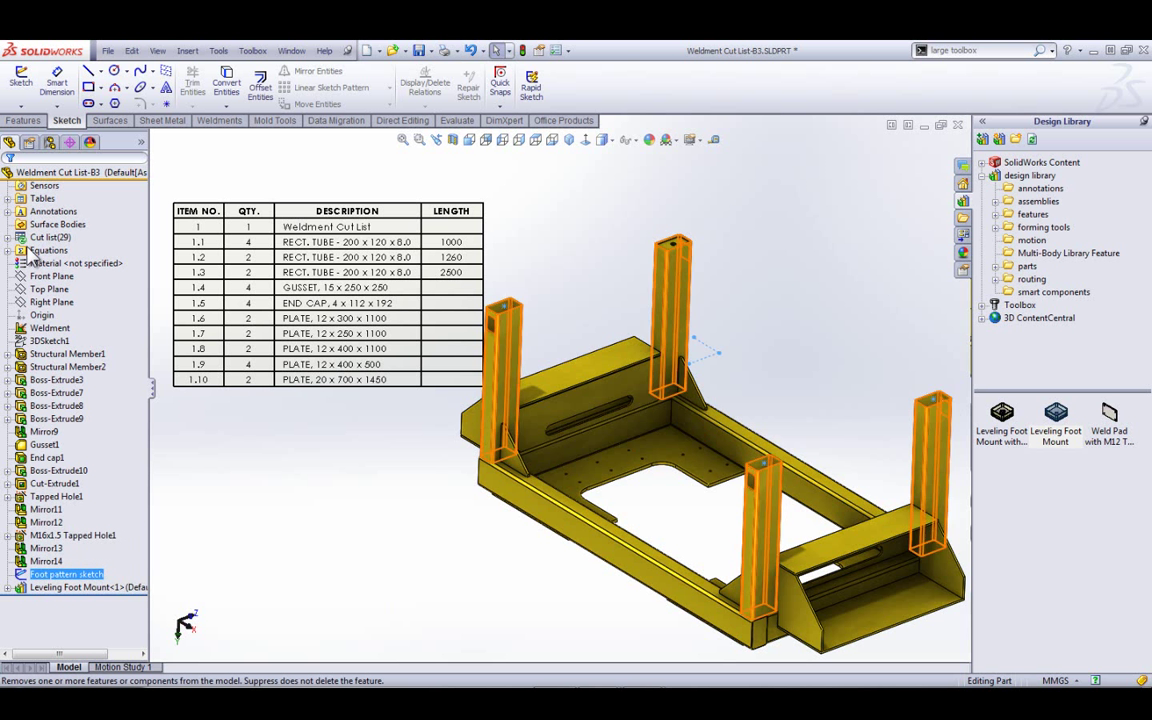
{"action": "left_click", "coordinate": [22, 120]}
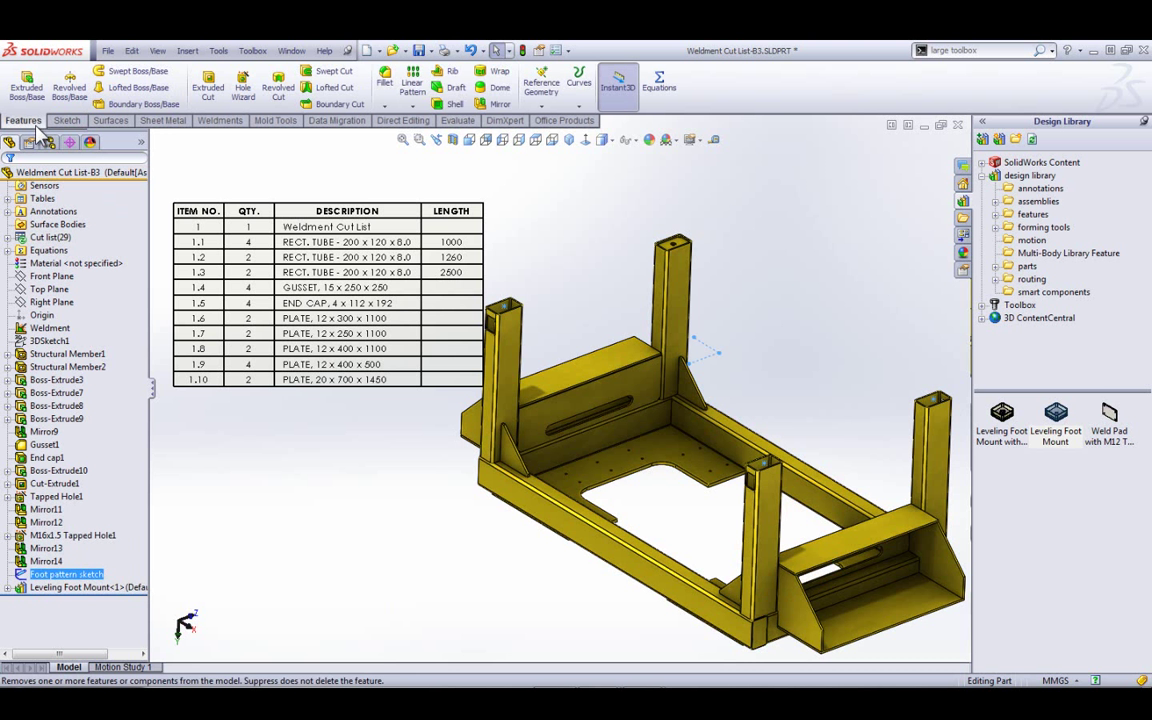
Repeat the M36x2.0 foot body onto the other legs with a Sketch Driven Pattern.
{"action": "left_click", "coordinate": [412, 106]}
{"action": "left_click", "coordinate": [421, 181]}
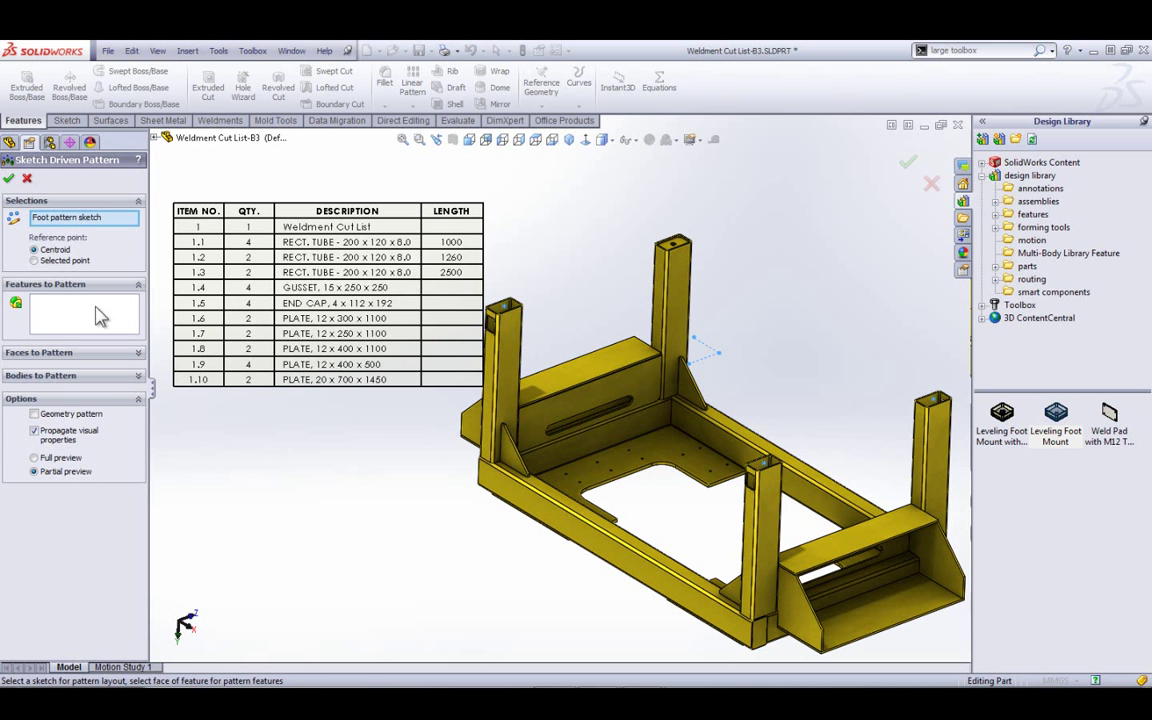
{"action": "left_click", "coordinate": [79, 380]}
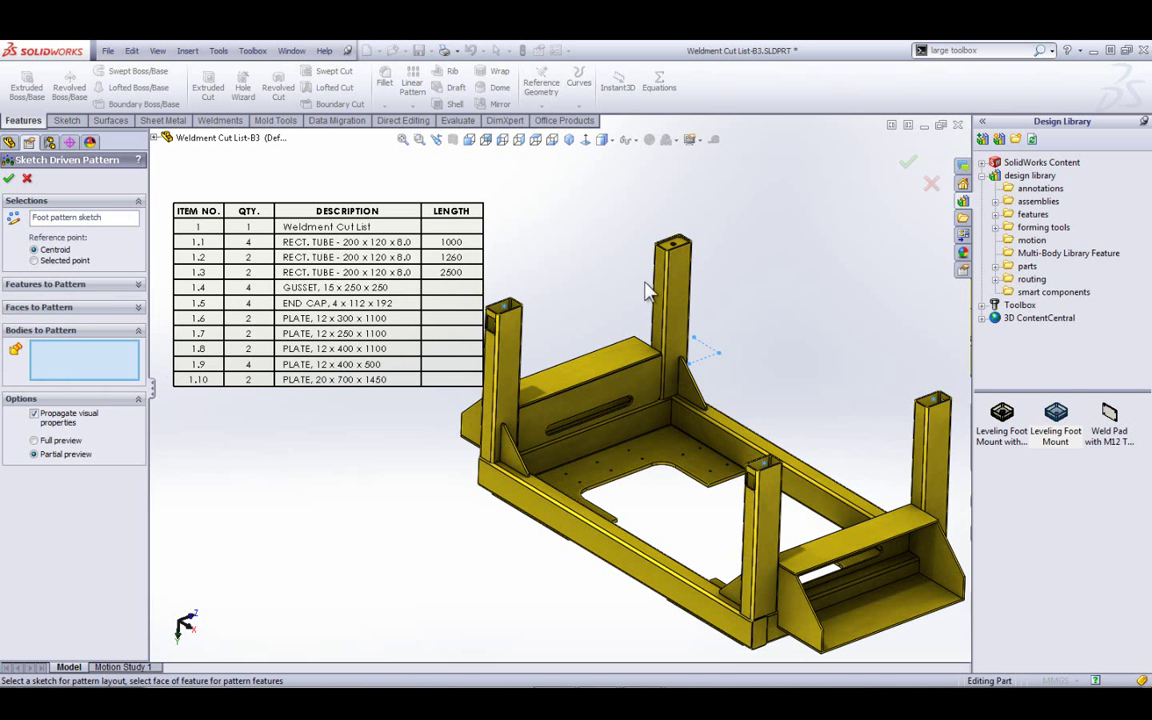
{"action": "scroll", "coordinate": [615, 230], "scroll_direction": "down", "scroll_amount": 5}
{"action": "left_click", "coordinate": [630, 285]}
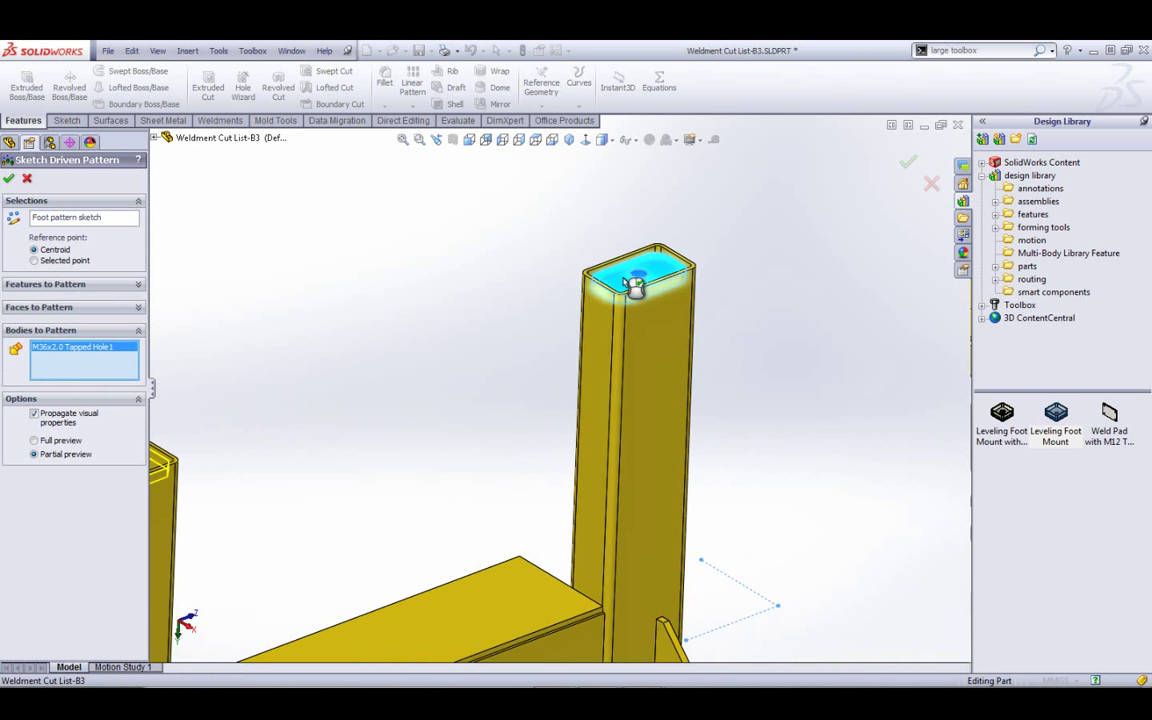
{"action": "scroll", "coordinate": [630, 285], "scroll_direction": "up", "scroll_amount": 6}
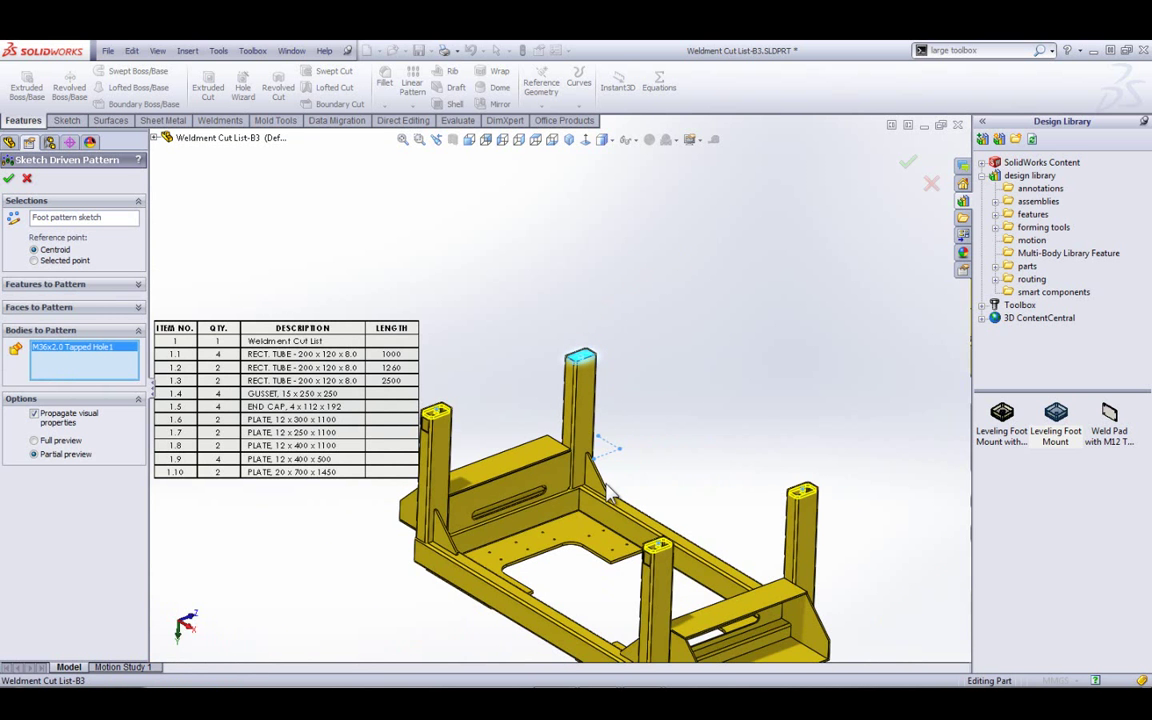
{"action": "left_click", "coordinate": [8, 178]}
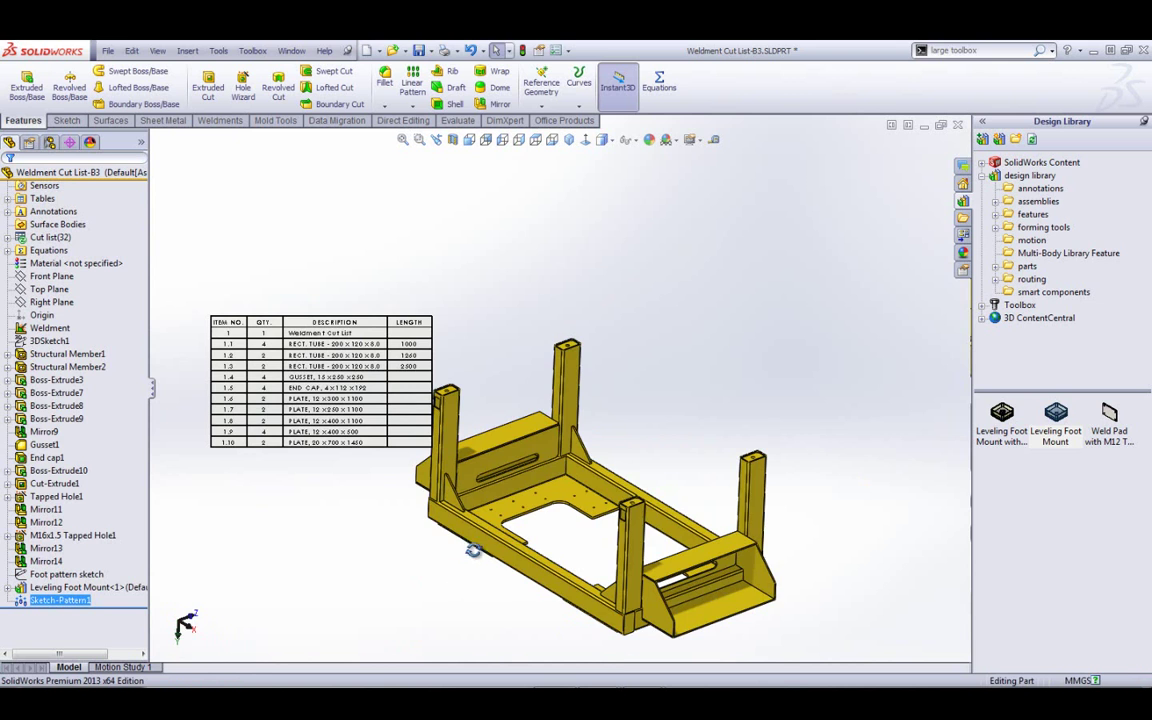
{"action": "middle_click_drag", "start_coordinate": [420, 492], "coordinate": [552, 333]}
{"action": "scroll", "coordinate": [257, 525], "scroll_direction": "down", "scroll_amount": 1}
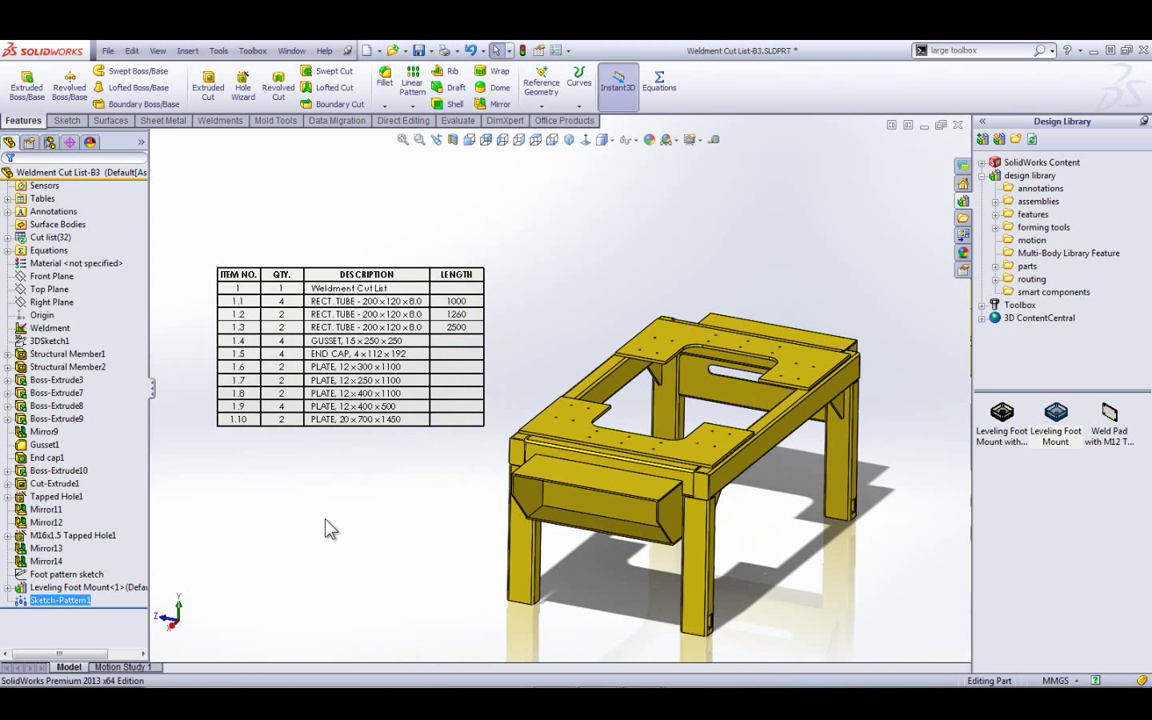
Update Cut list(32) from its right-click menu.
{"action": "scroll", "coordinate": [327, 527], "scroll_direction": "down", "scroll_amount": 2}
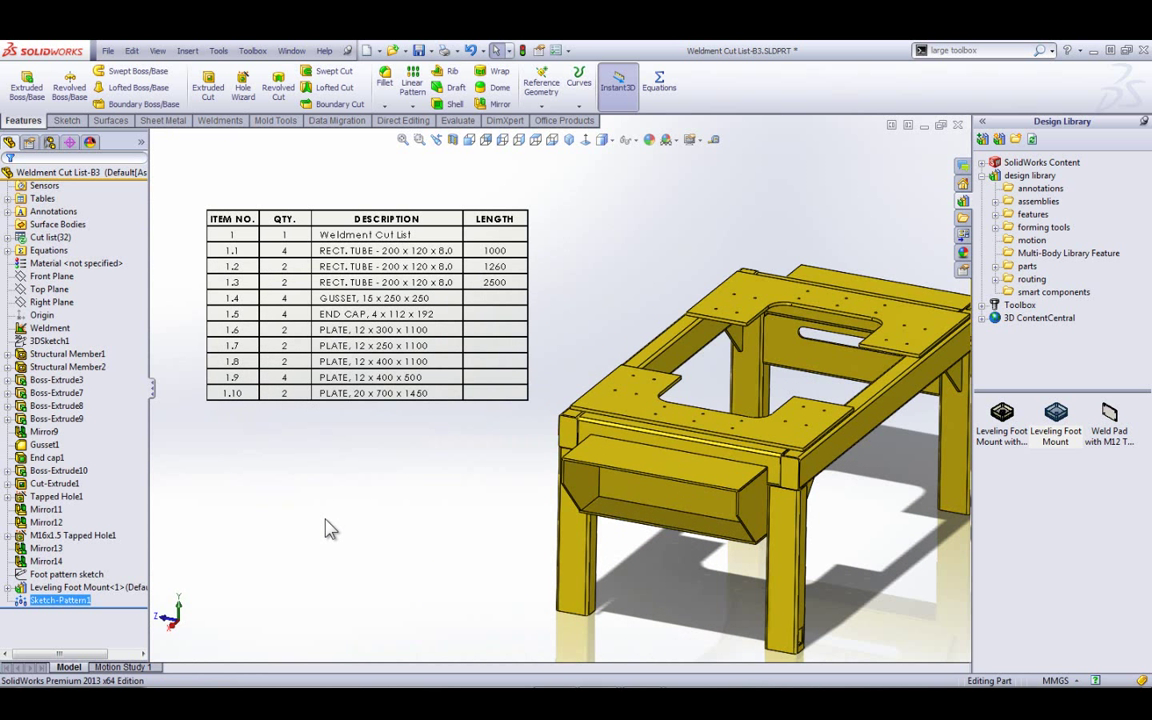
{"action": "left_click", "coordinate": [470, 530]}
{"action": "left_click", "coordinate": [50, 238]}
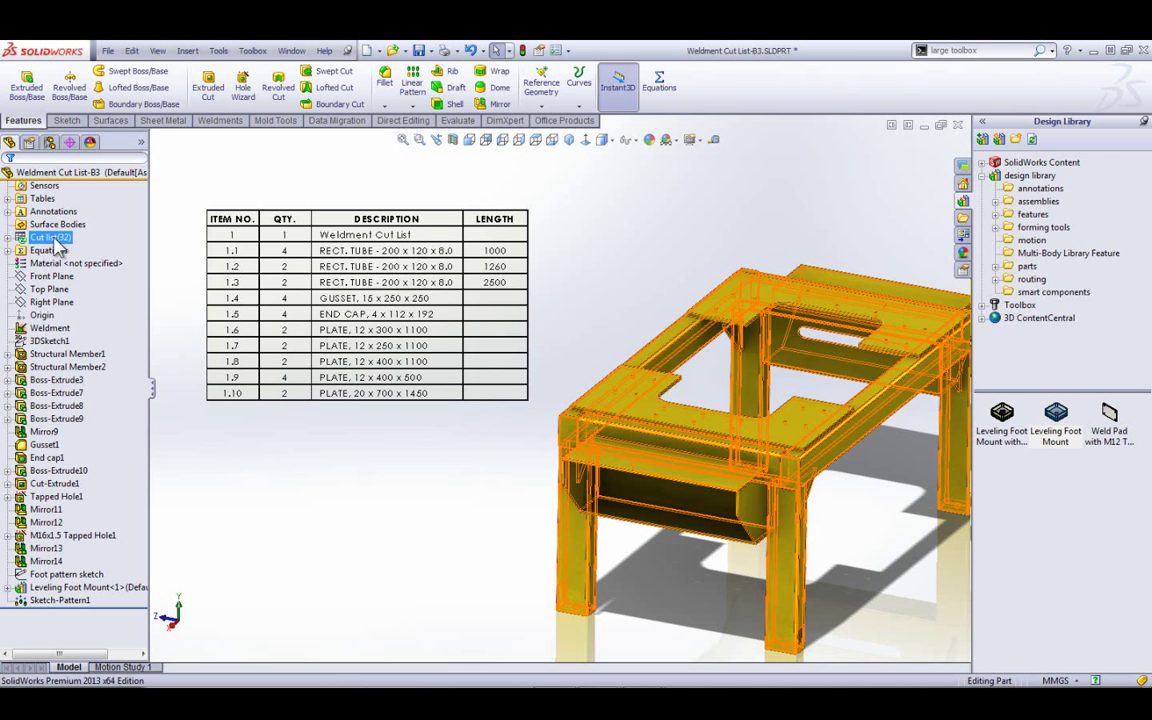
{"action": "left_click", "coordinate": [8, 237]}
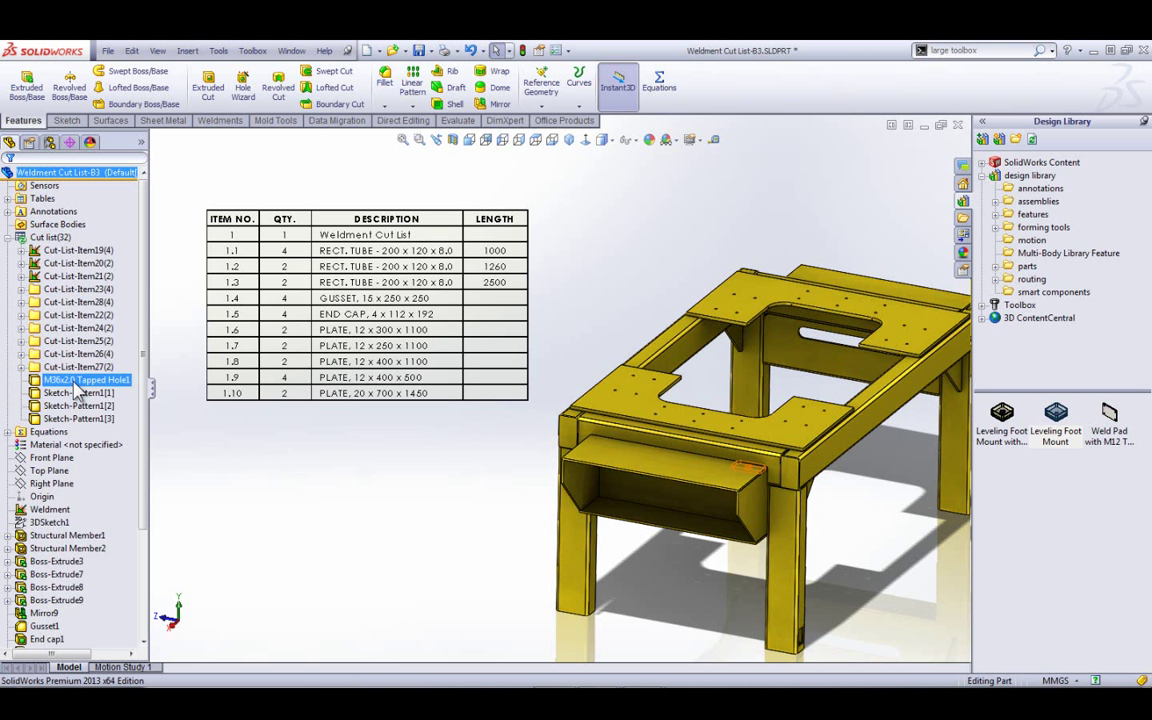
{"action": "left_click", "coordinate": [44, 240]}
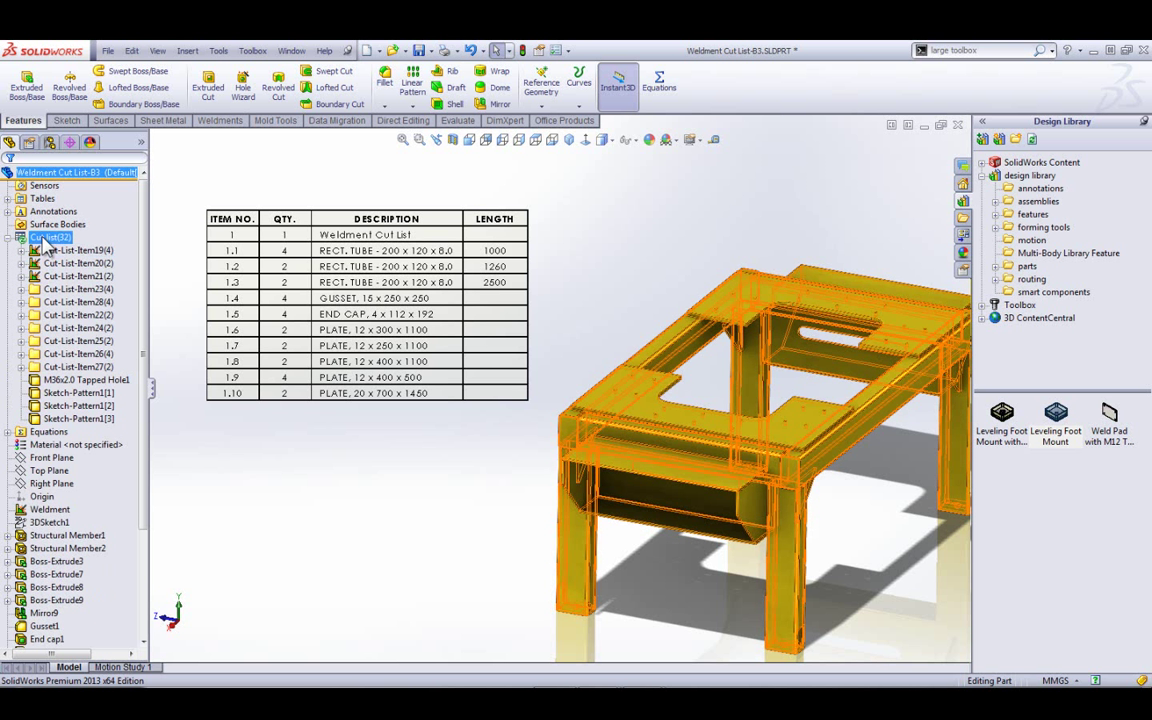
{"action": "right_click", "coordinate": [44, 243]}
{"action": "left_click", "coordinate": [93, 354]}
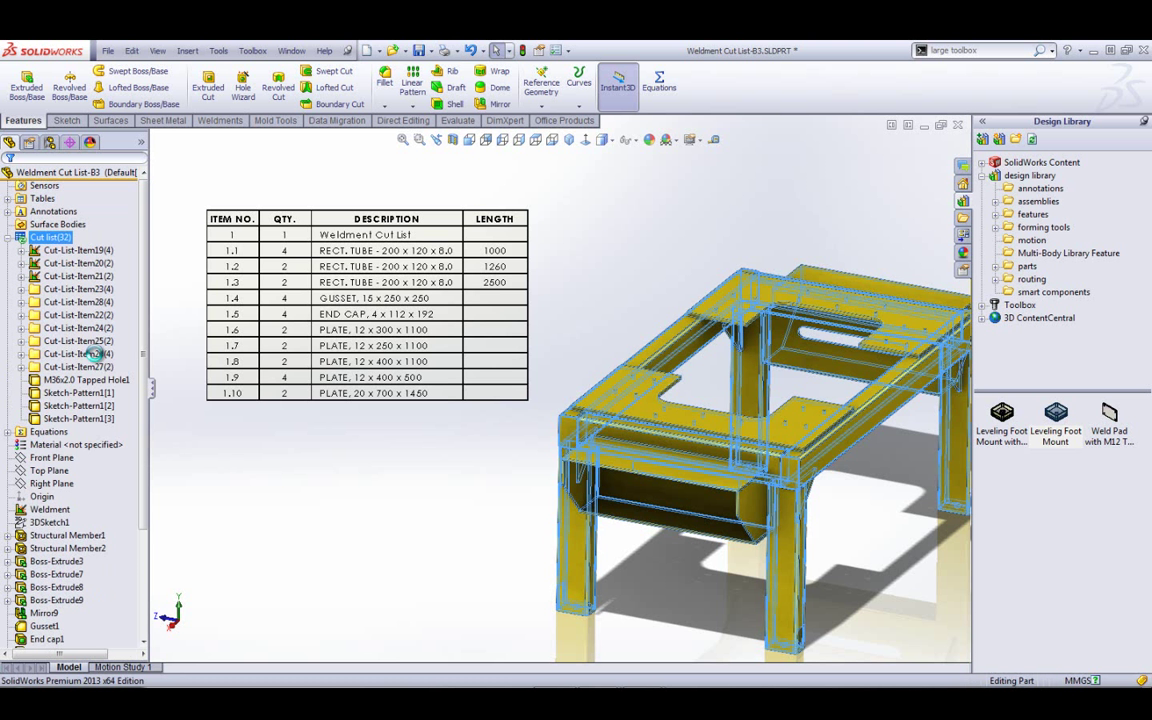
Rebuild so the cut-list table gains row 1.11 with quantity 4, then select Cut-List-Item29.
{"action": "left_click", "coordinate": [96, 358]}
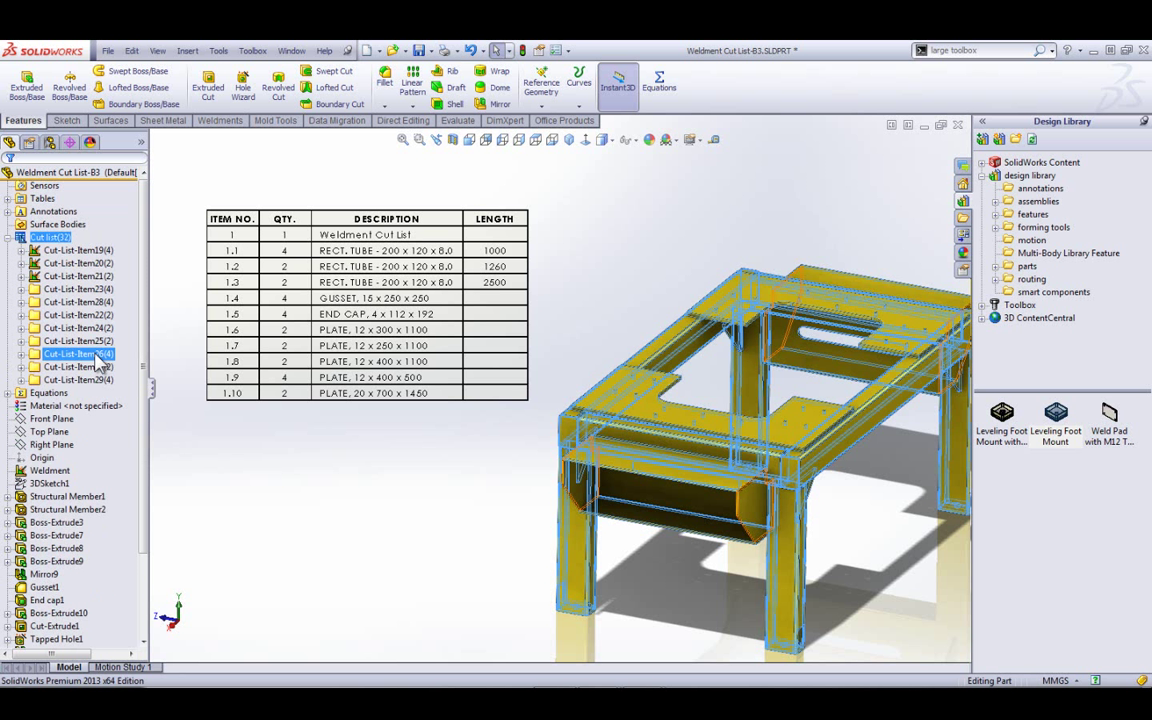
{"action": "left_click", "coordinate": [185, 339]}
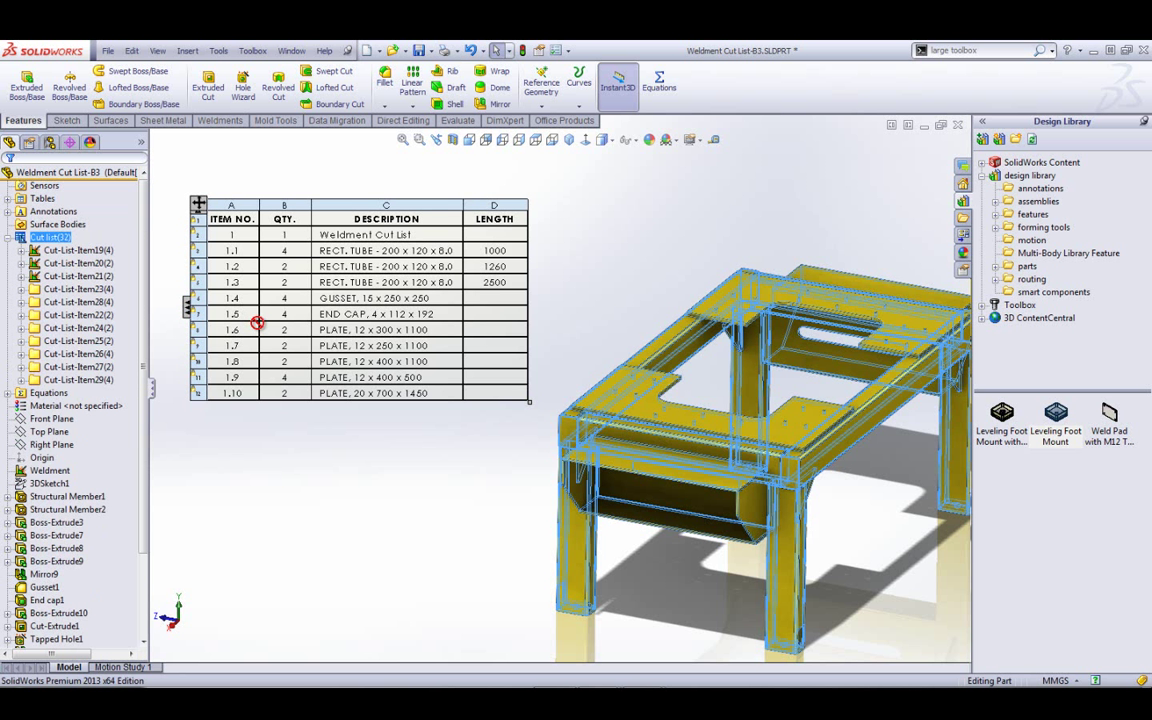
{"action": "left_click", "coordinate": [521, 50]}
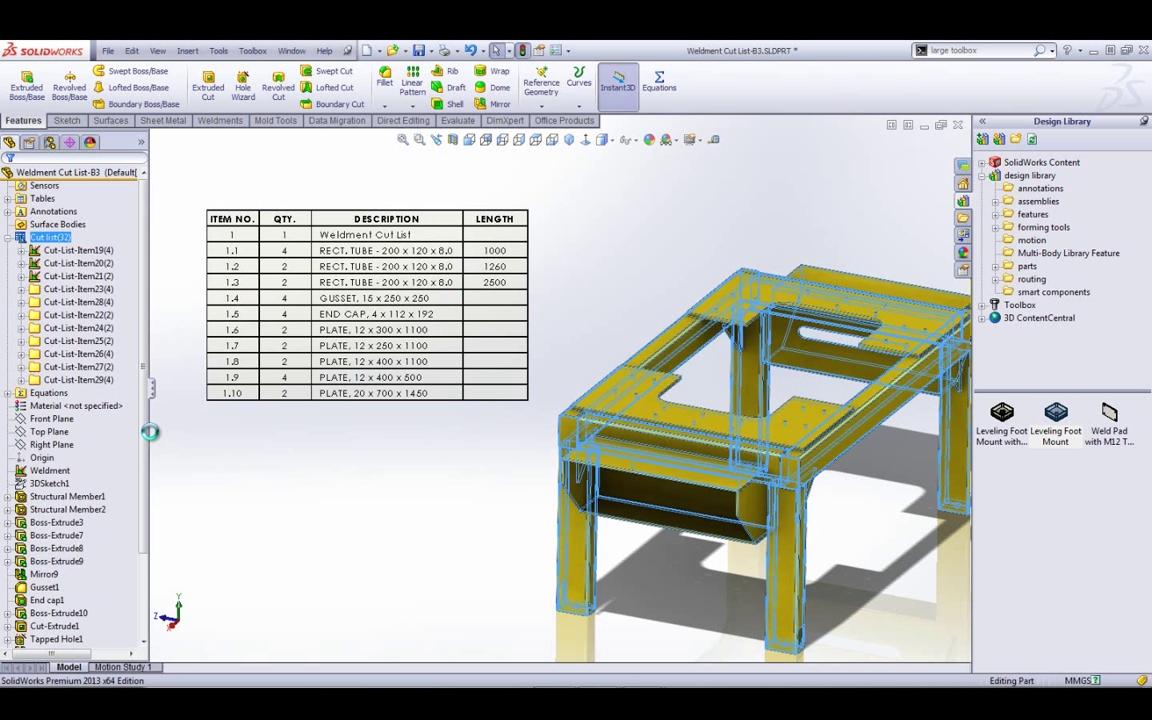
{"action": "left_click", "coordinate": [231, 411]}
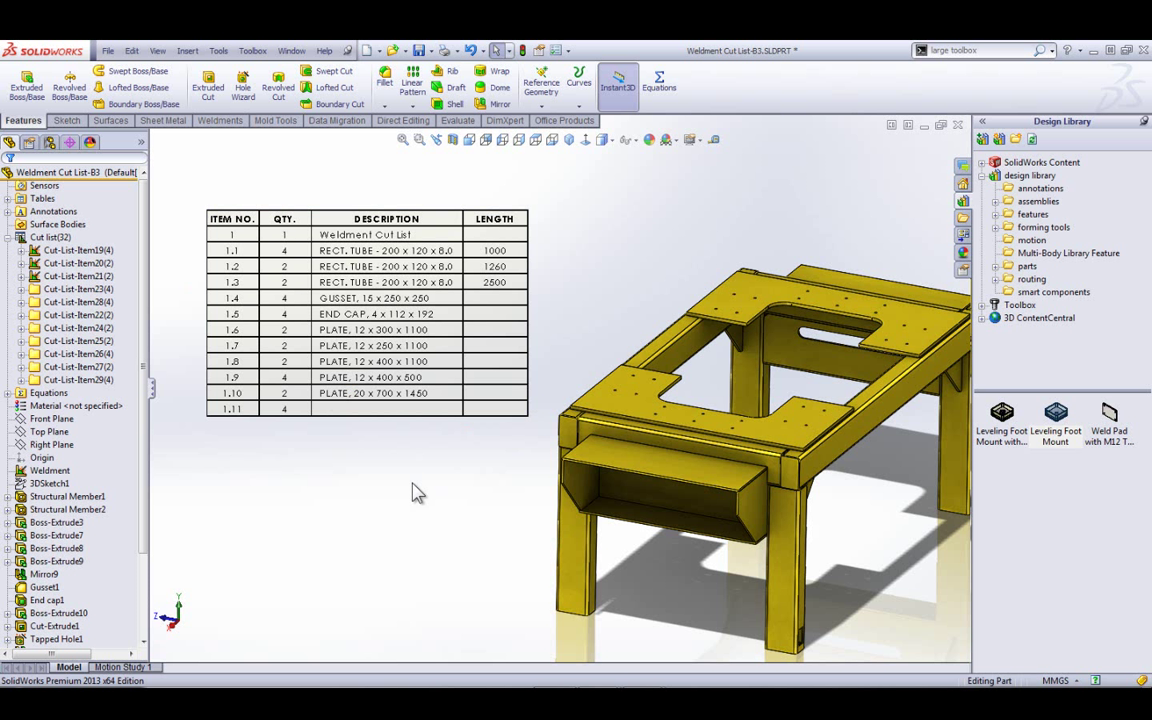
{"action": "left_click", "coordinate": [108, 382]}
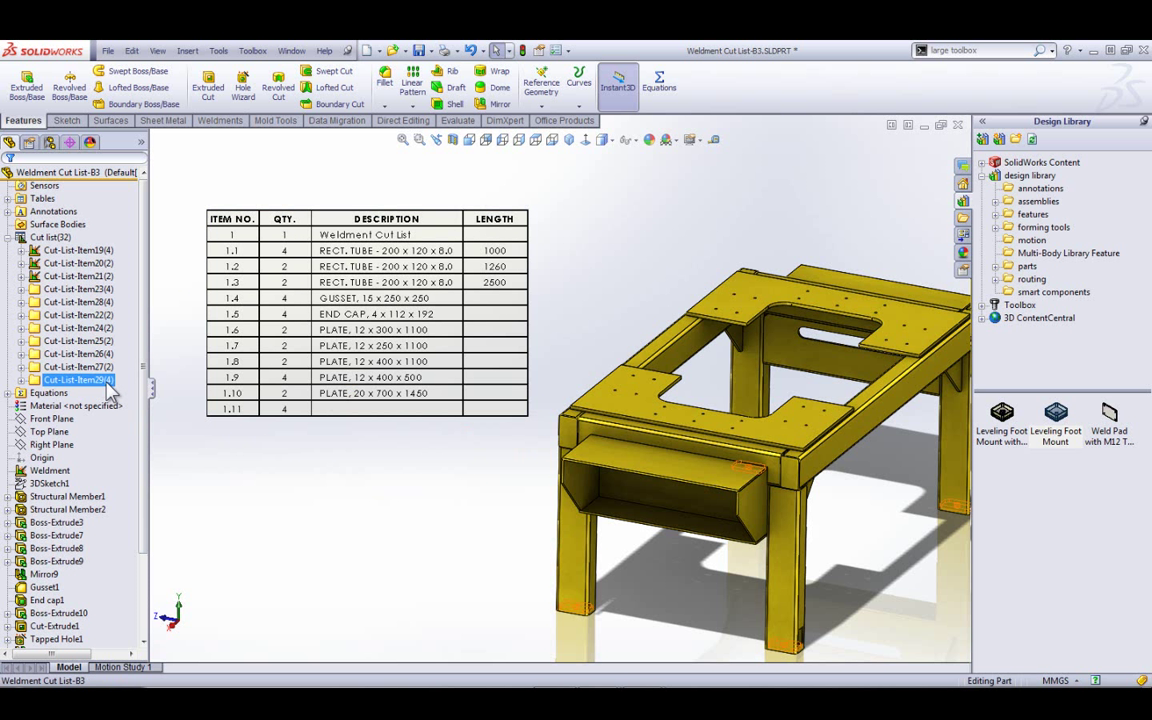
Create a bounding box for Cut-List-Item29 and rebuild so row 1.11 reads PLATE, 20 x 104 x 184.
{"action": "right_click", "coordinate": [111, 389]}
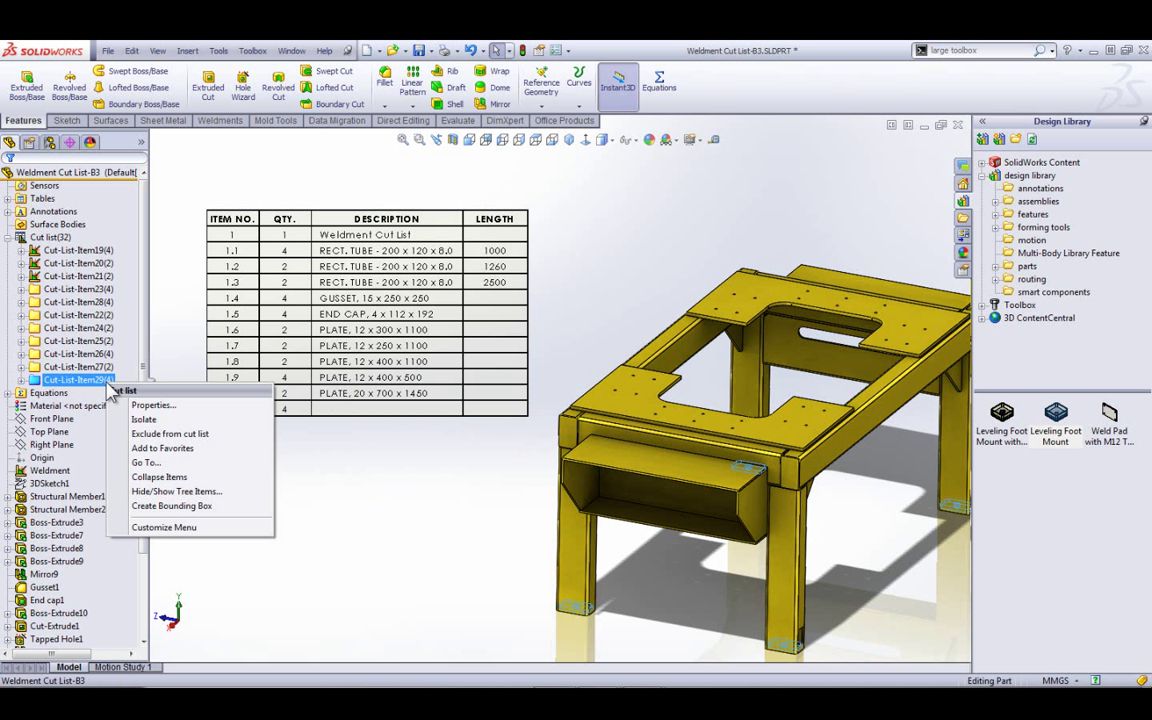
{"action": "left_click", "coordinate": [195, 506]}
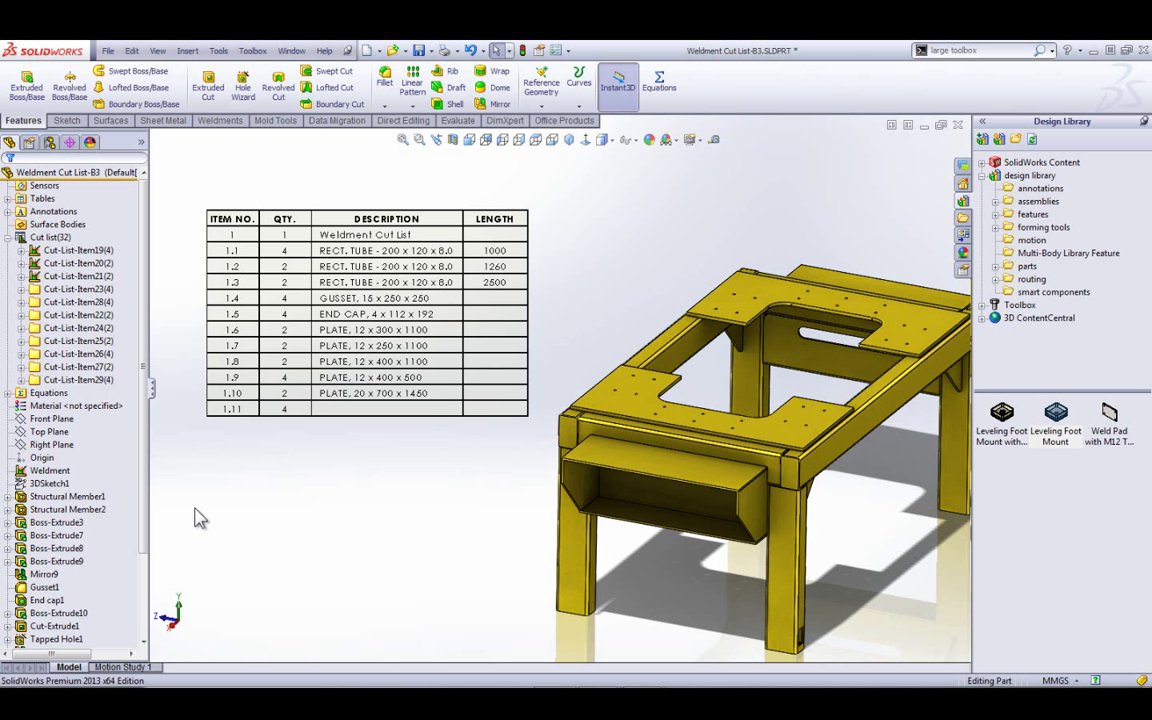
{"action": "right_click", "coordinate": [109, 390]}
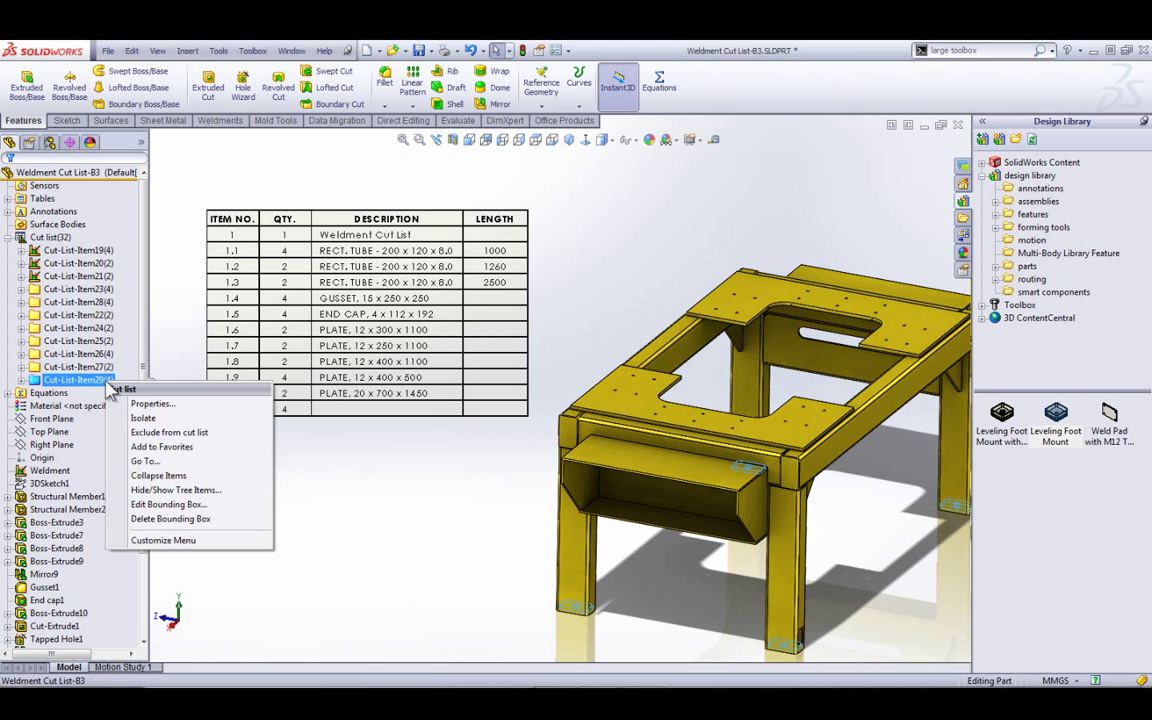
{"action": "left_click", "coordinate": [132, 403]}
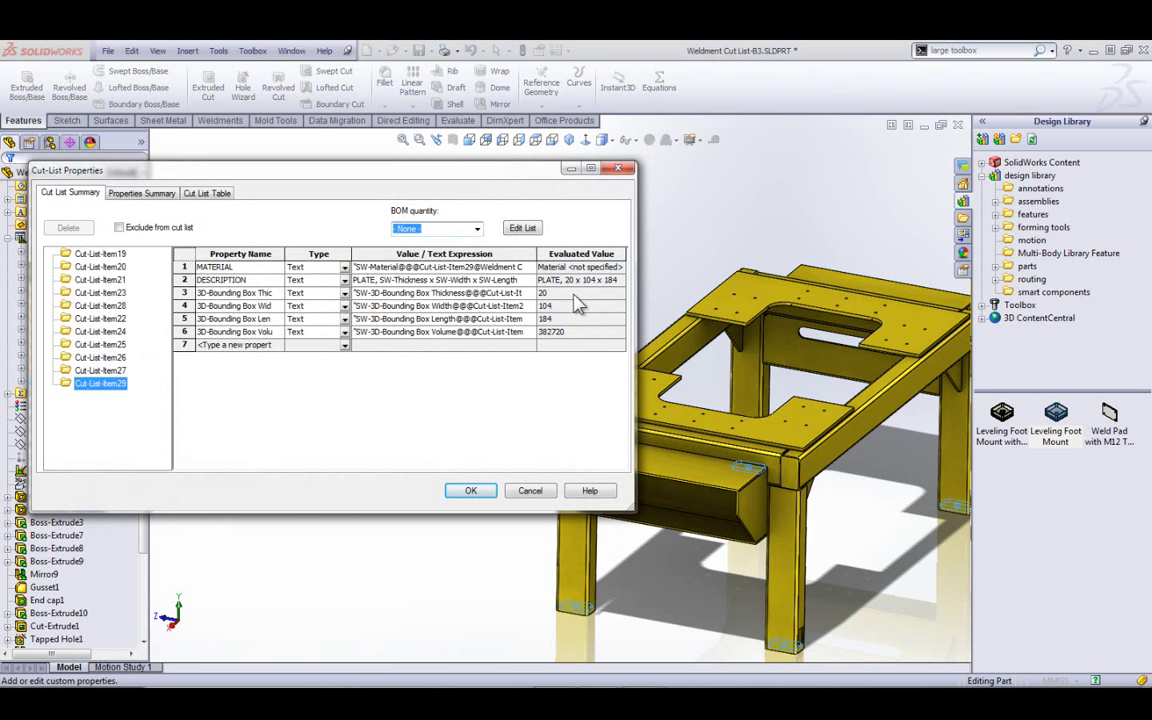
{"action": "left_click", "coordinate": [471, 490]}
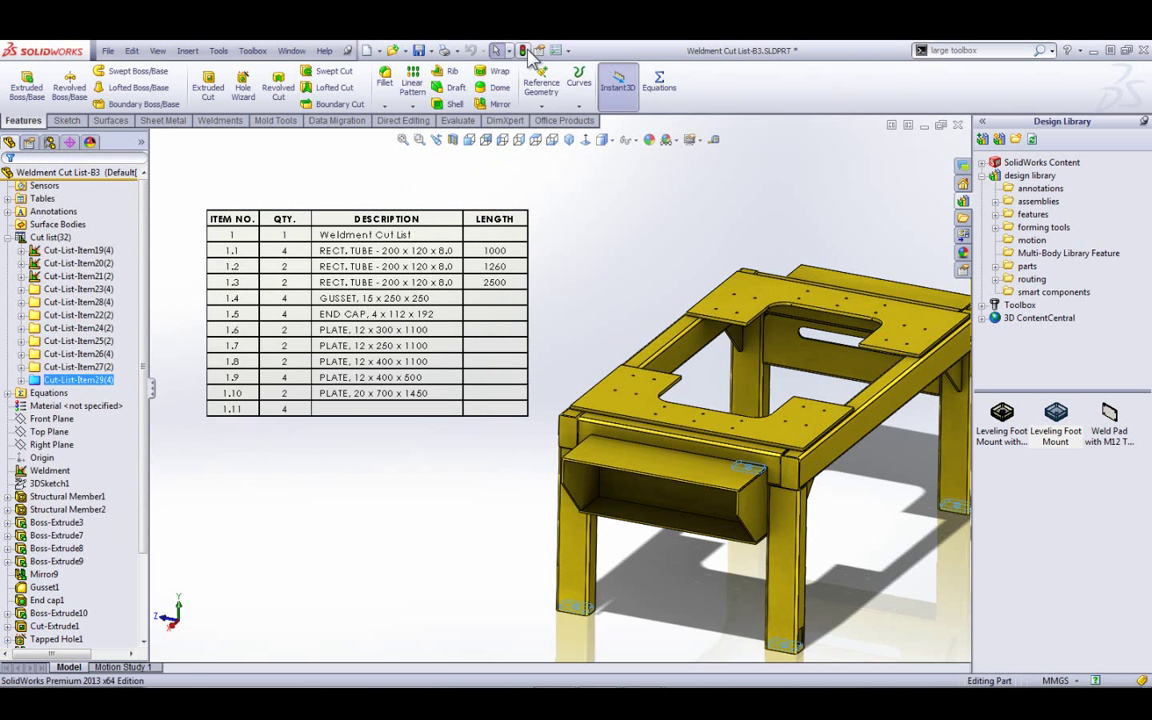
{"action": "left_click", "coordinate": [522, 50]}
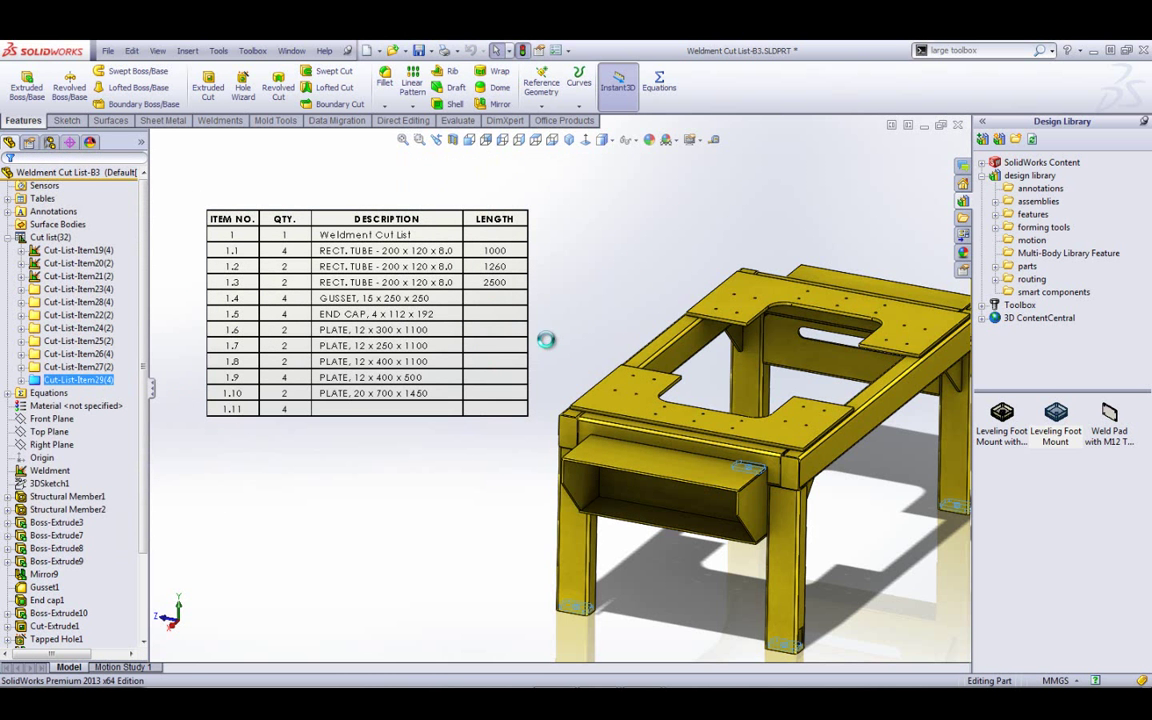
{"action": "left_click", "coordinate": [450, 478]}
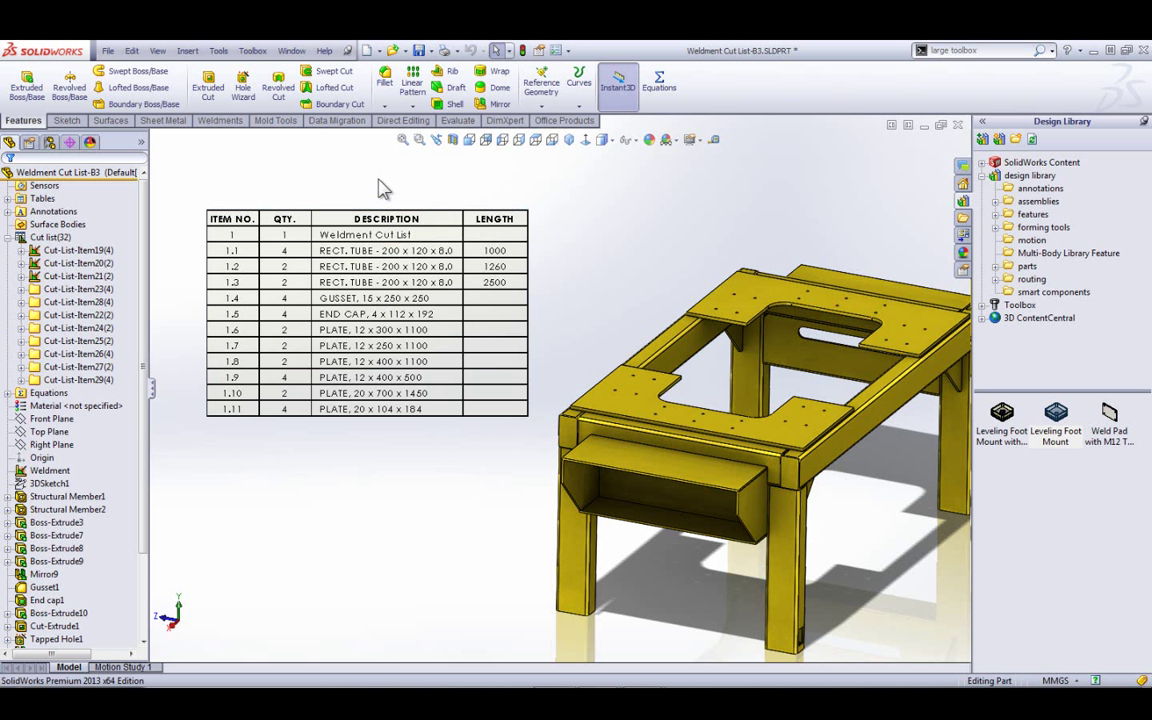
Create the new Part4 document from a part template and orbit to view the block.
{"action": "left_click", "coordinate": [367, 50]}
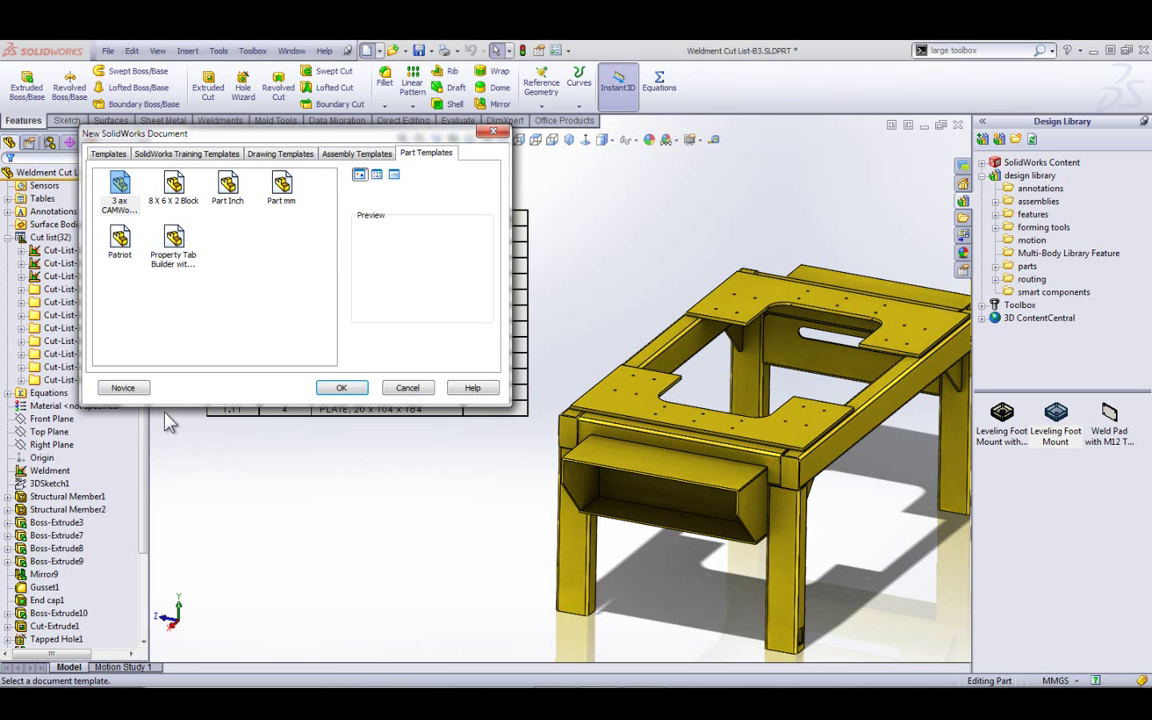
{"action": "left_click", "coordinate": [119, 188]}
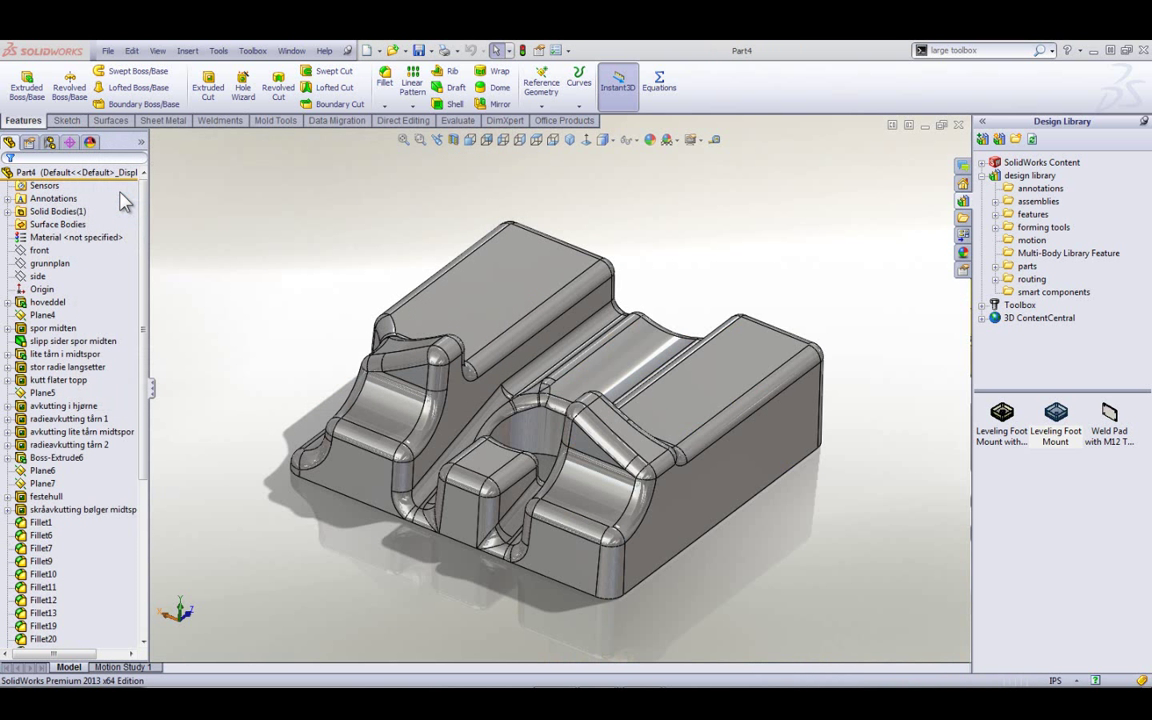
{"action": "middle_click_drag", "start_coordinate": [316, 380], "coordinate": [354, 455]}
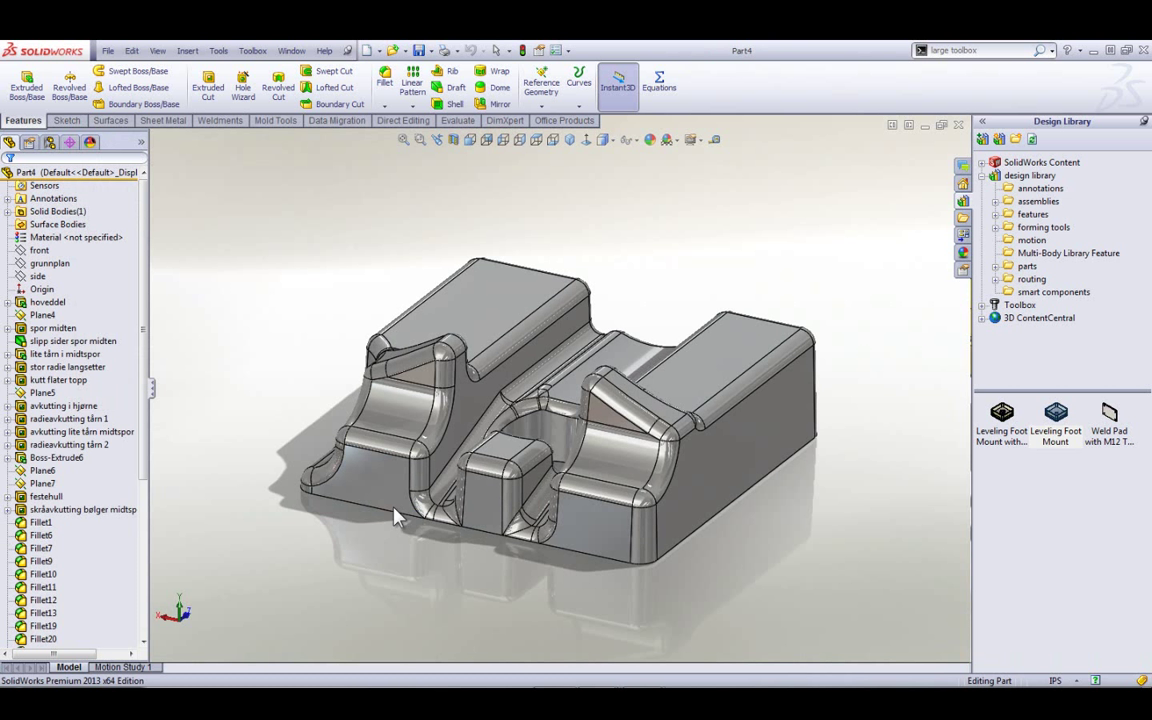
Add a Weldment feature to Part4 and update Cut list(1) to show Cut-List-Item1.
{"action": "left_click", "coordinate": [220, 121]}
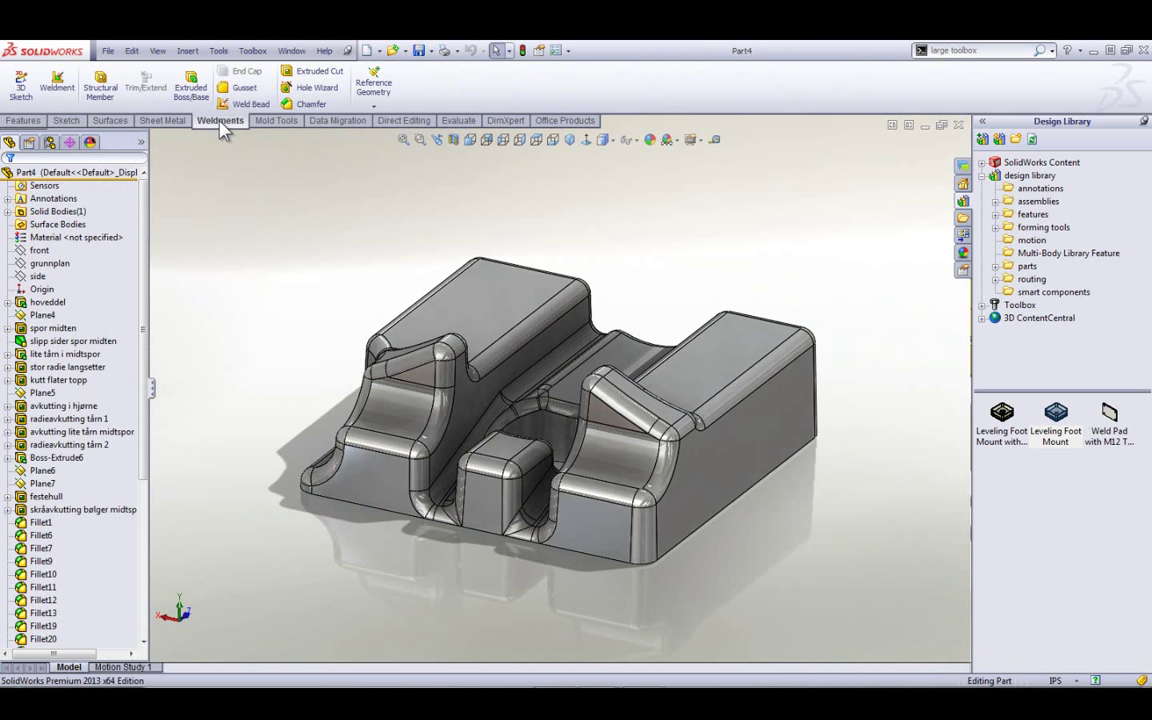
{"action": "left_click", "coordinate": [59, 88]}
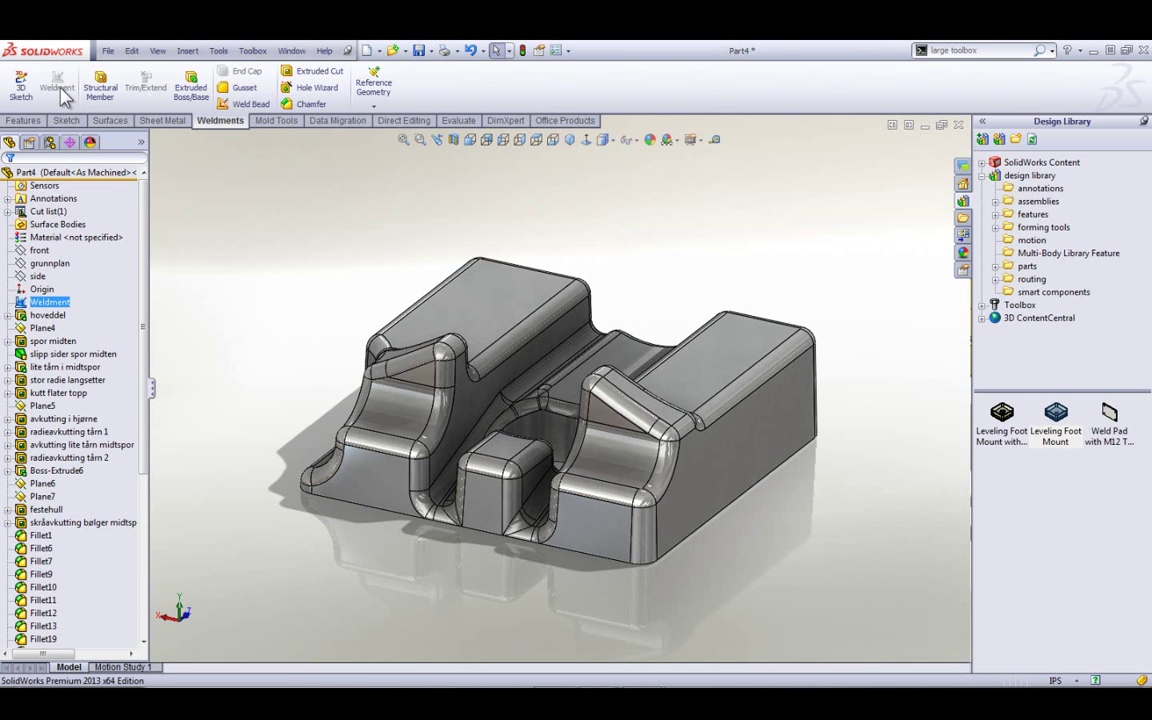
{"action": "left_click", "coordinate": [50, 213]}
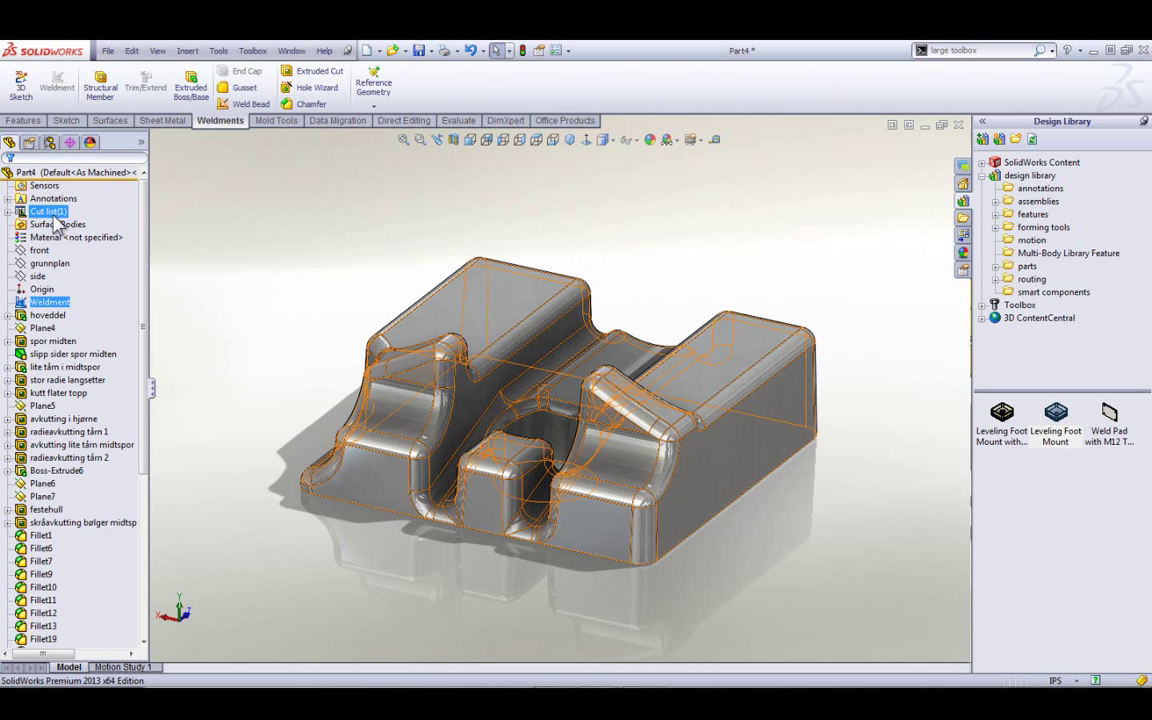
{"action": "right_click", "coordinate": [54, 215]}
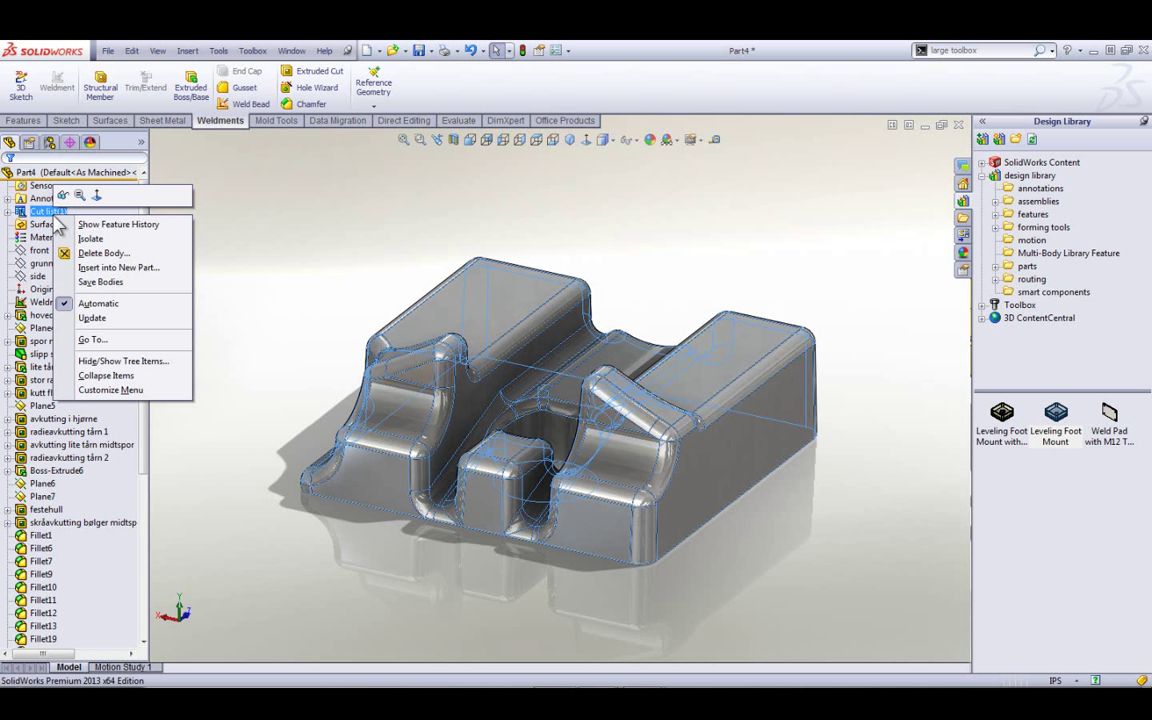
{"action": "left_click", "coordinate": [140, 319]}
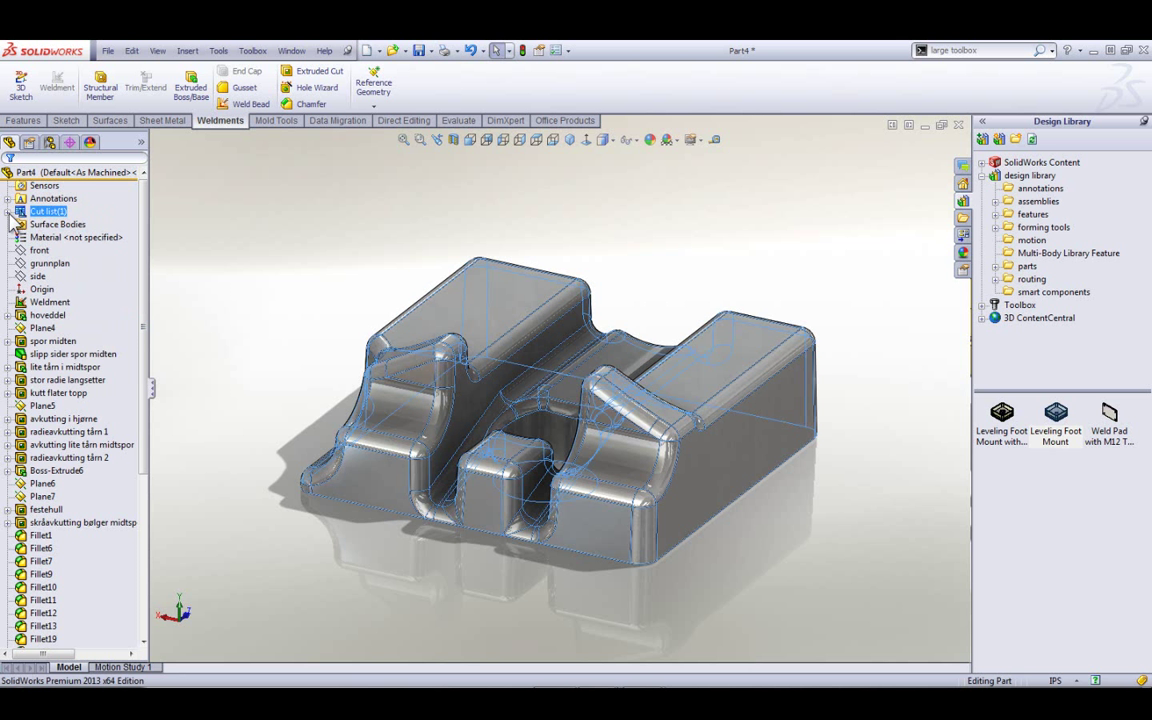
{"action": "left_click", "coordinate": [8, 212]}
{"action": "left_click", "coordinate": [70, 224]}
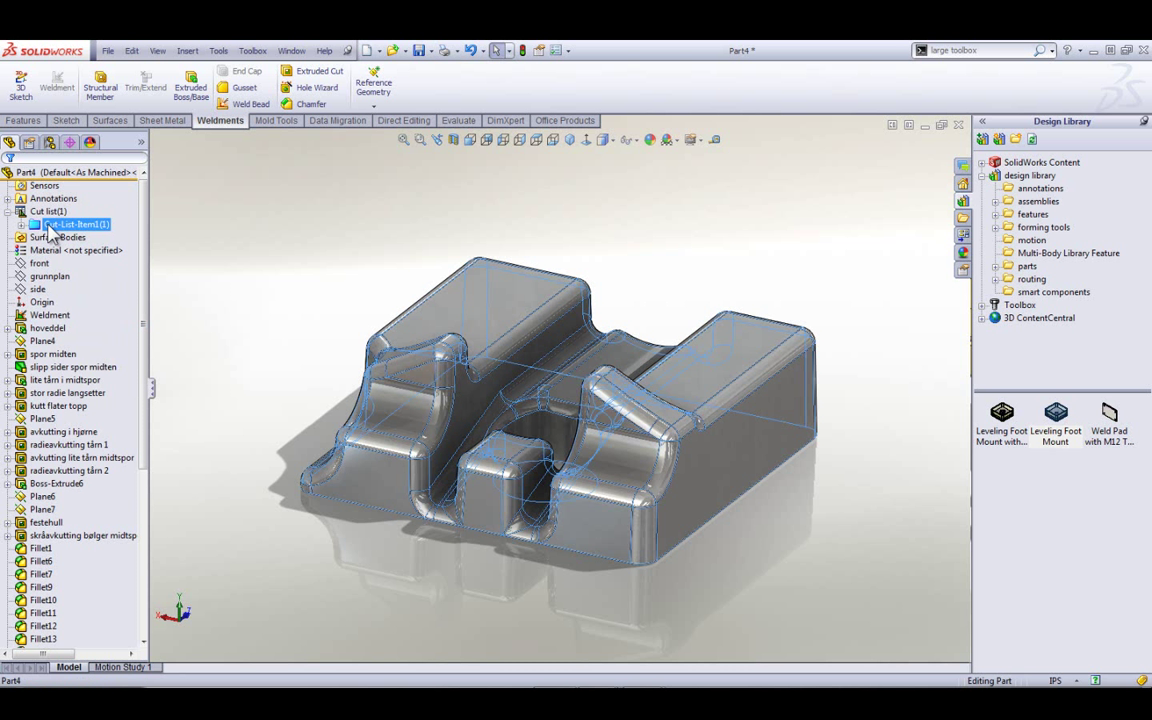
Create a bounding box around Cut-List-Item1 and select its sketch.
{"action": "right_click", "coordinate": [62, 226]}
{"action": "left_click", "coordinate": [98, 337]}
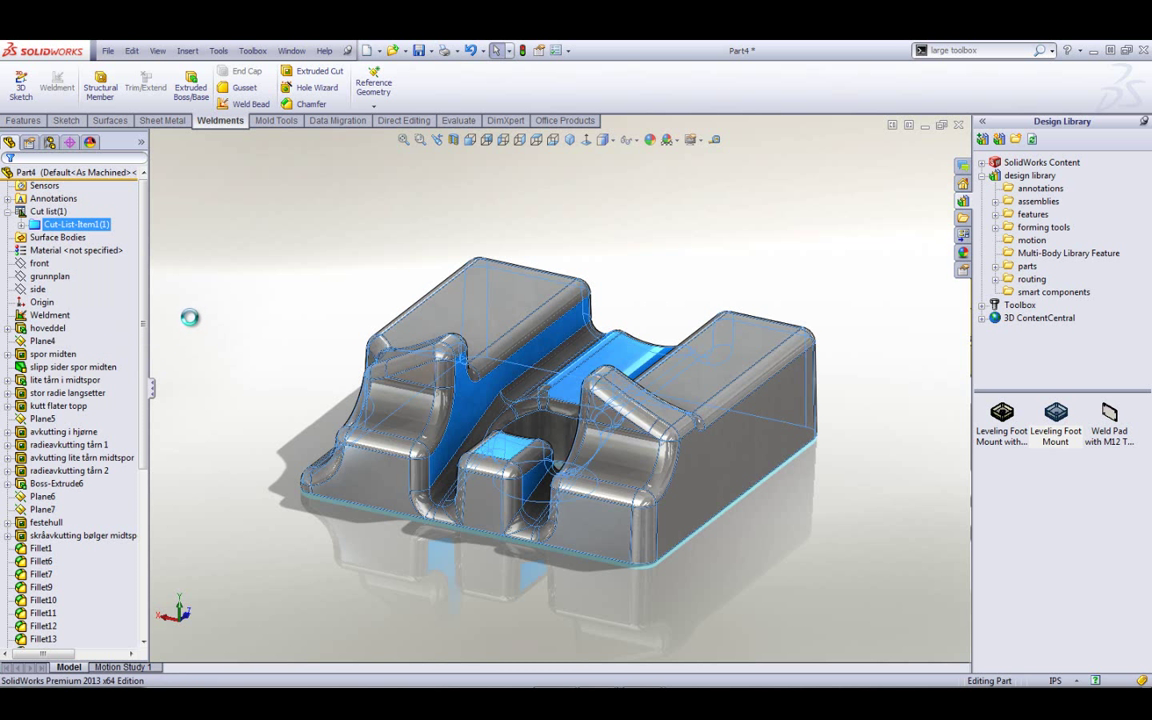
{"action": "left_click", "coordinate": [21, 224]}
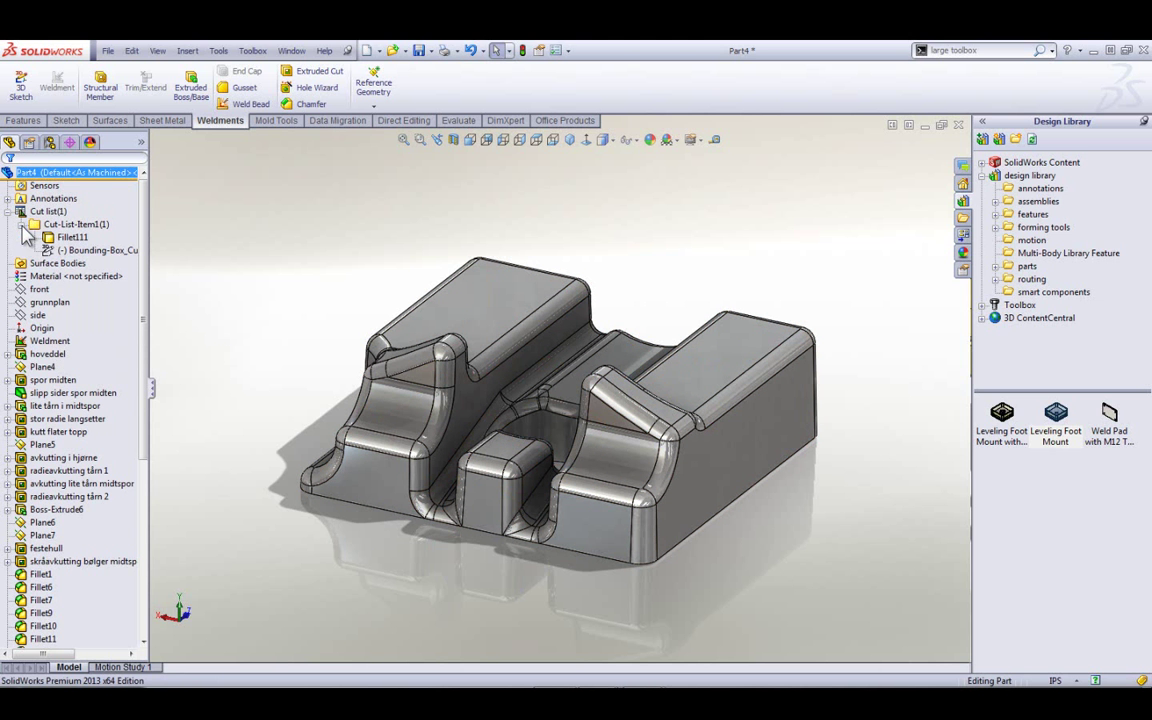
{"action": "left_click", "coordinate": [92, 250]}
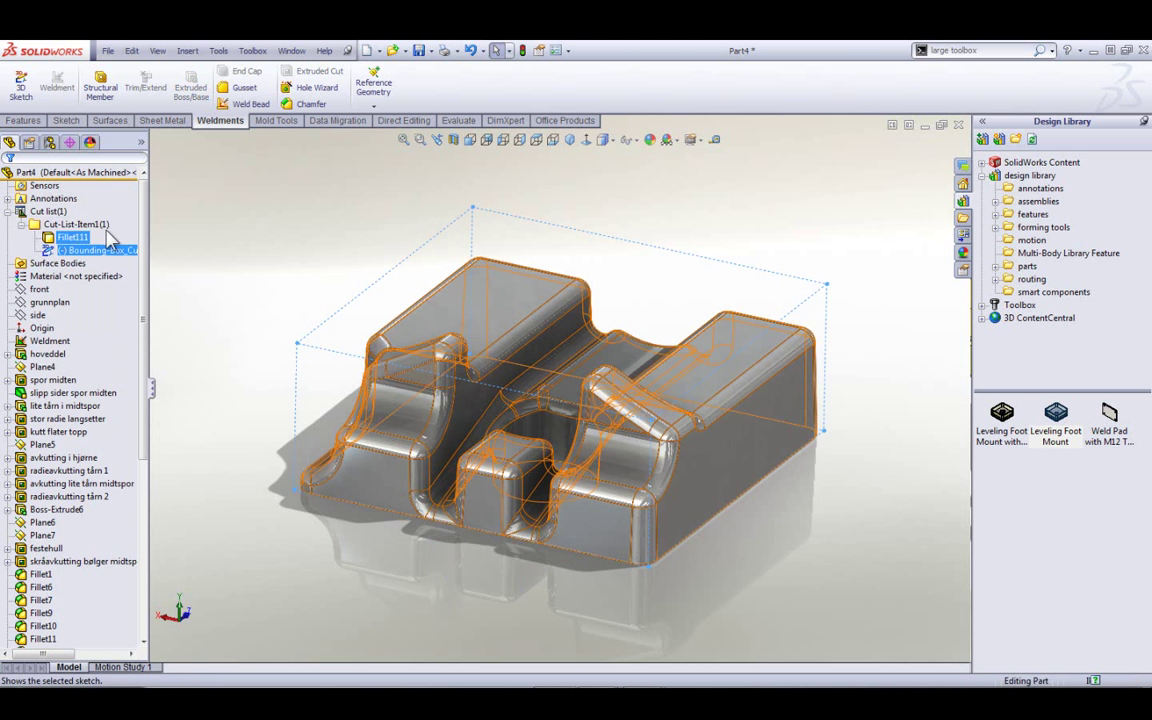
{"action": "mouse_move", "coordinate": [165, 242]}
{"action": "middle_mouse_down"}
{"action": "mouse_move", "coordinate": [244, 342]}
{"action": "mouse_move", "coordinate": [267, 258]}
{"action": "mouse_move", "coordinate": [300, 275]}
{"action": "mouse_move", "coordinate": [390, 265]}
{"action": "mouse_move", "coordinate": [289, 256]}
{"action": "mouse_move", "coordinate": [252, 291]}
{"action": "mouse_move", "coordinate": [257, 342]}
{"action": "middle_mouse_up"}
Dimension the bounding box edges: 1.26 high, 2.38 deep, 3.13 long.
{"action": "left_click", "coordinate": [62, 120]}
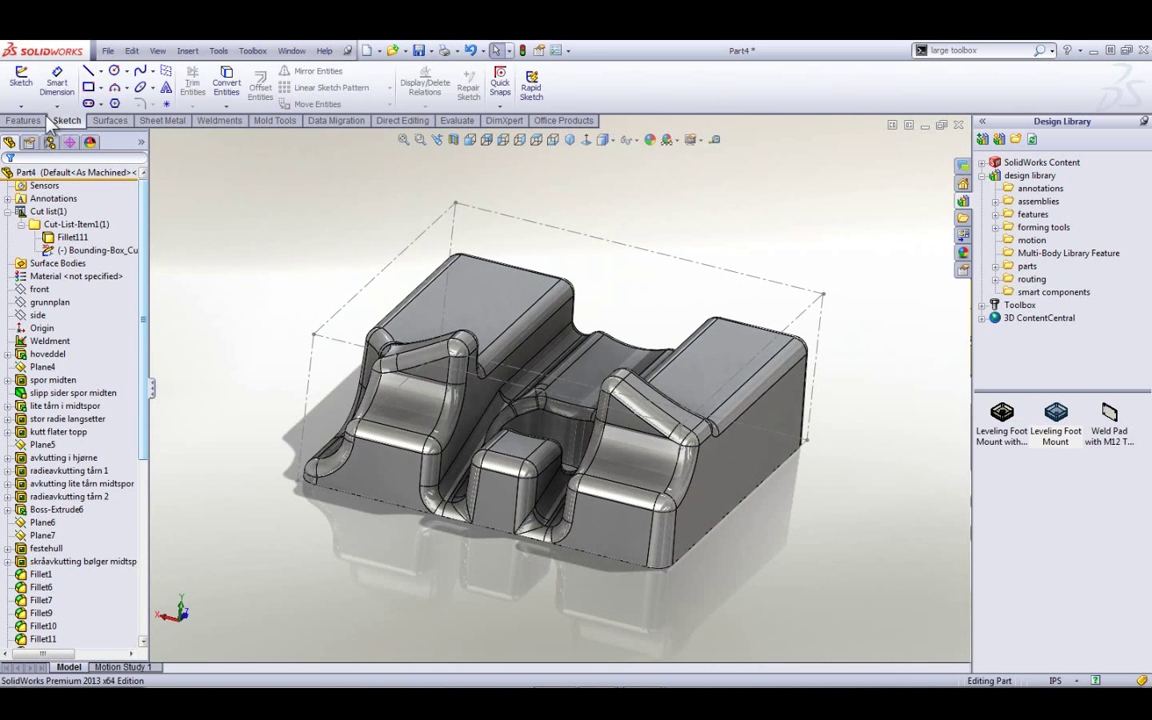
{"action": "left_click", "coordinate": [57, 82]}
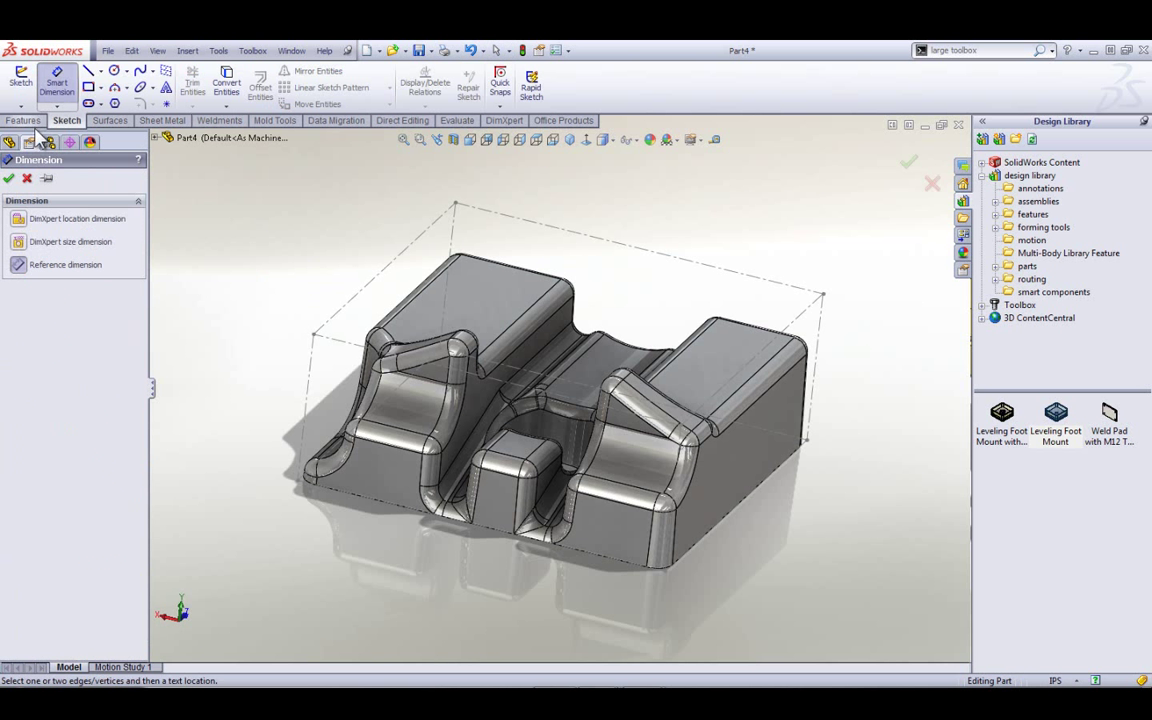
{"action": "left_click", "coordinate": [309, 365]}
{"action": "left_click", "coordinate": [262, 388]}
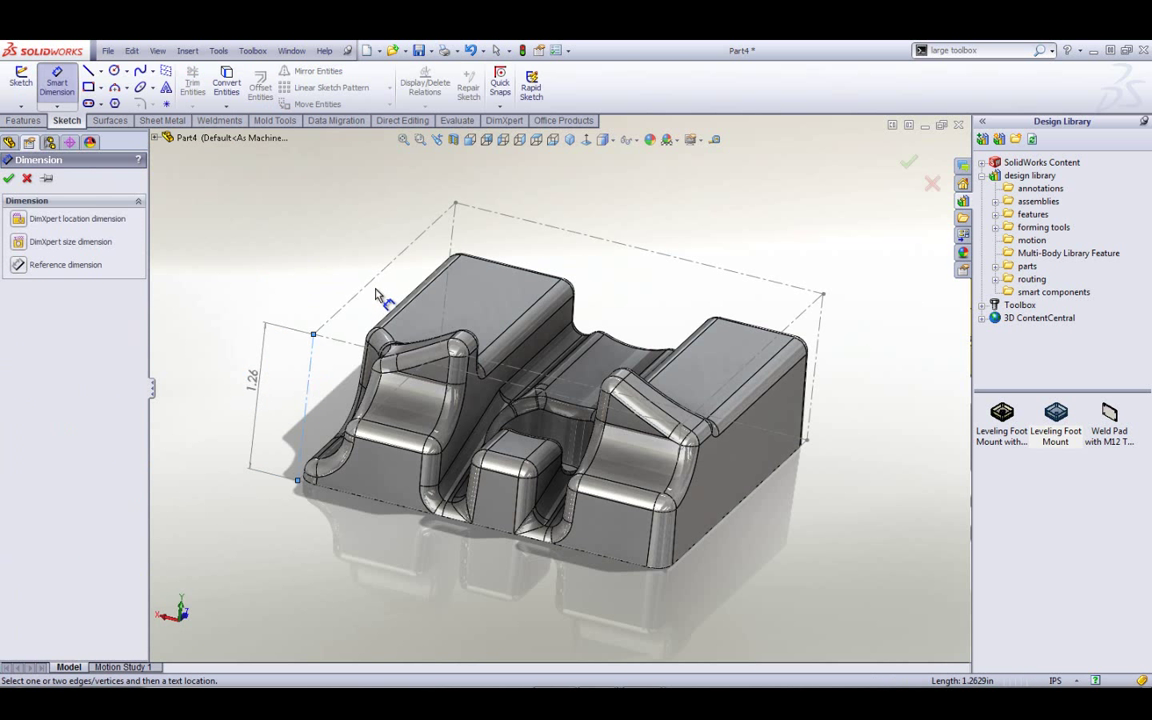
{"action": "left_click", "coordinate": [347, 272]}
{"action": "left_click", "coordinate": [352, 238]}
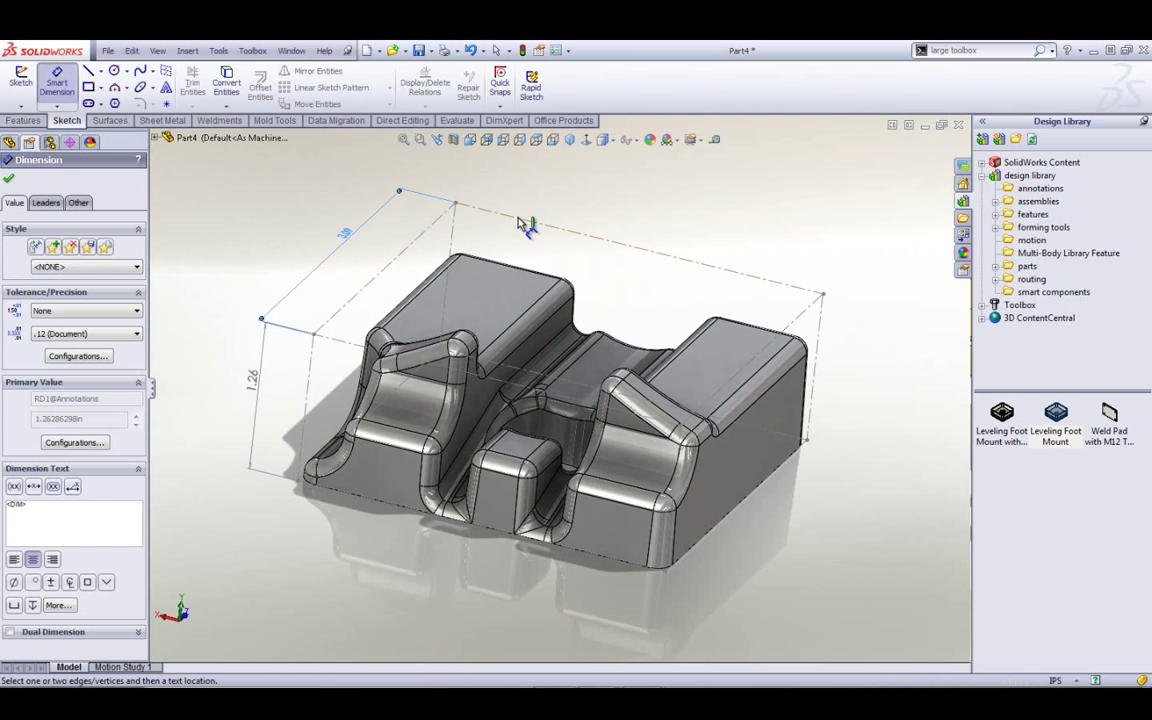
{"action": "left_click", "coordinate": [478, 208]}
{"action": "left_click", "coordinate": [640, 200]}
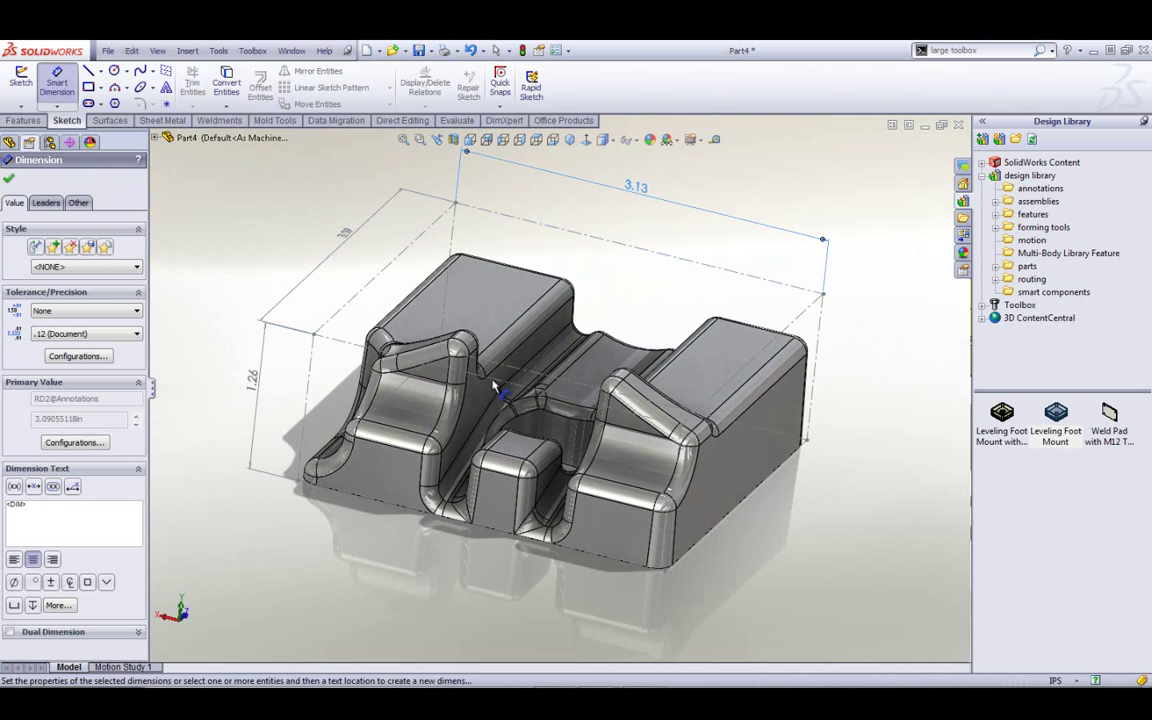
{"action": "middle_click_drag", "start_coordinate": [530, 258], "coordinate": [365, 508]}
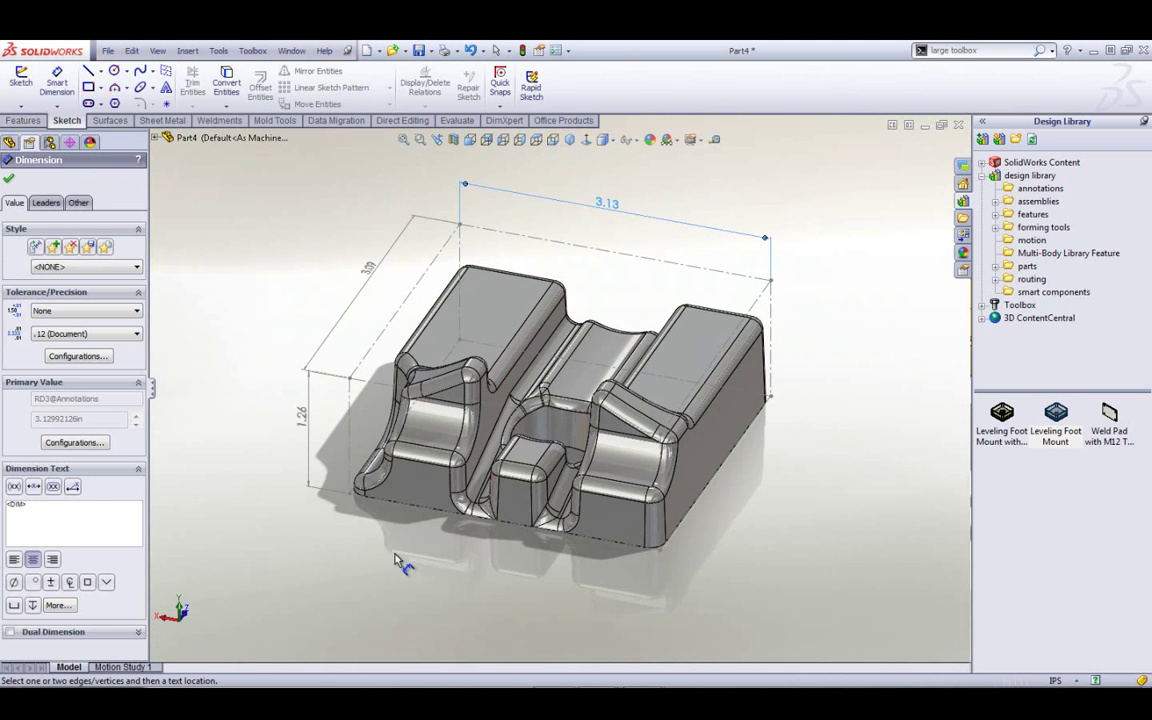
{"action": "left_click", "coordinate": [8, 182]}
{"action": "middle_click_drag", "start_coordinate": [188, 260], "coordinate": [200, 278]}
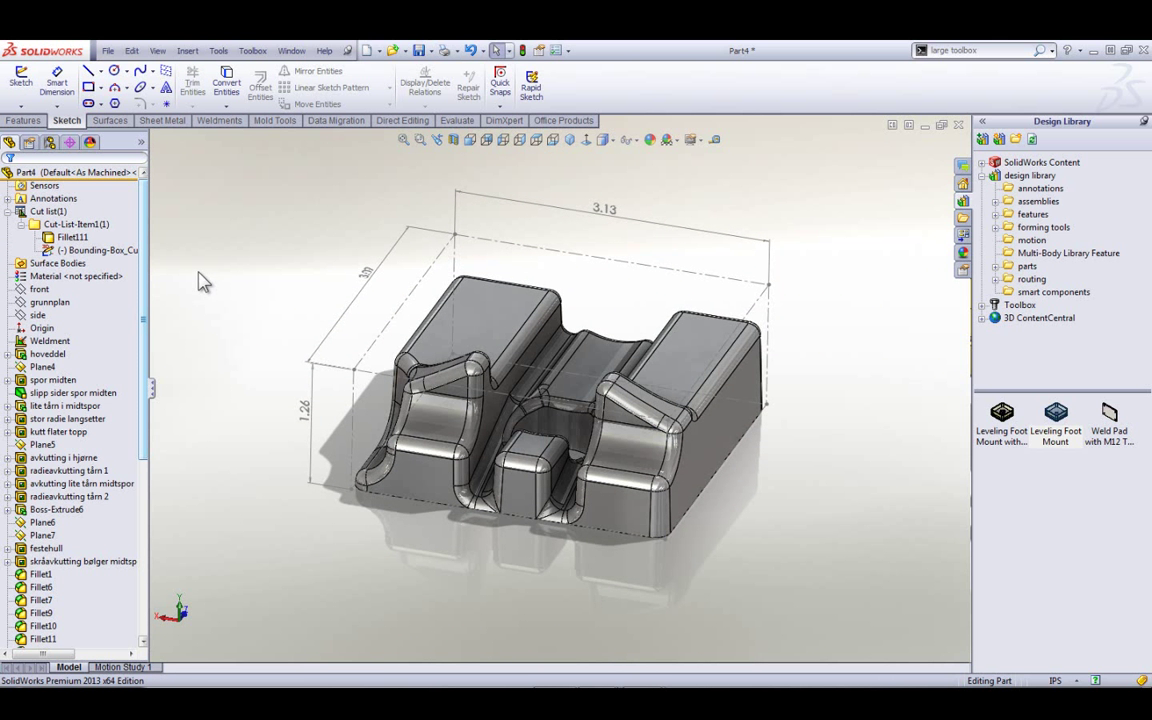
Orbit the part back to isometric and switch to the PowerPoint slideshow.
{"action": "mouse_move", "coordinate": [241, 273]}
{"action": "middle_mouse_down"}
{"action": "mouse_move", "coordinate": [244, 233]}
{"action": "mouse_move", "coordinate": [240, 266]}
{"action": "middle_mouse_up"}
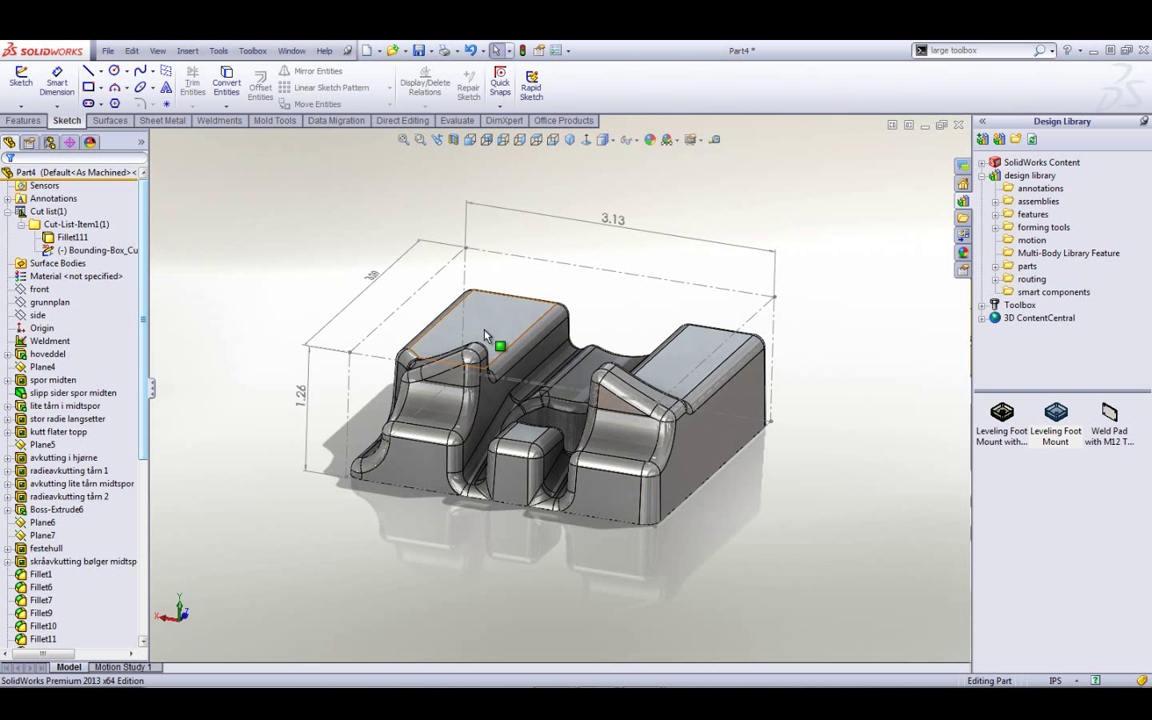
{"action": "key", "text": "alt+Tab"}
{"action": "key", "text": "alt+Tab"}
{"action": "key", "text": "alt+Tab"}
{"action": "key", "text": "alt+Tab"}
{"action": "key", "text": "alt+Tab"}
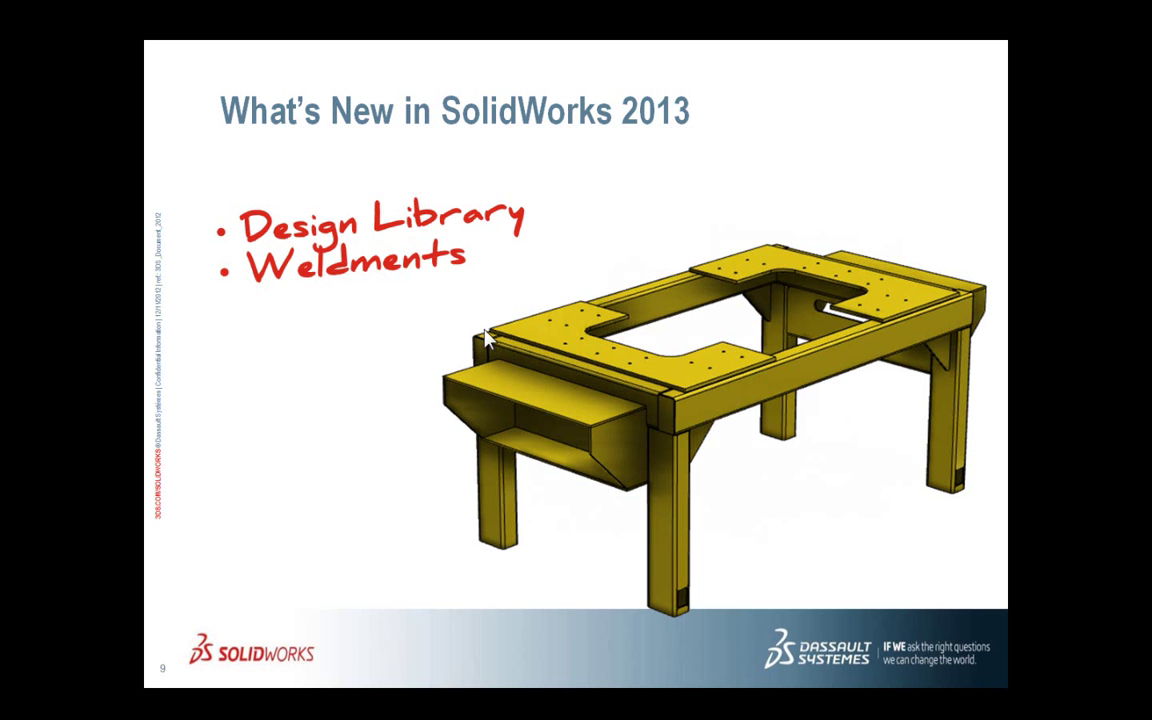
Advance the slideshow to the Assemblies slide and return to SolidWorks.
{"action": "left_click", "coordinate": [485, 338]}
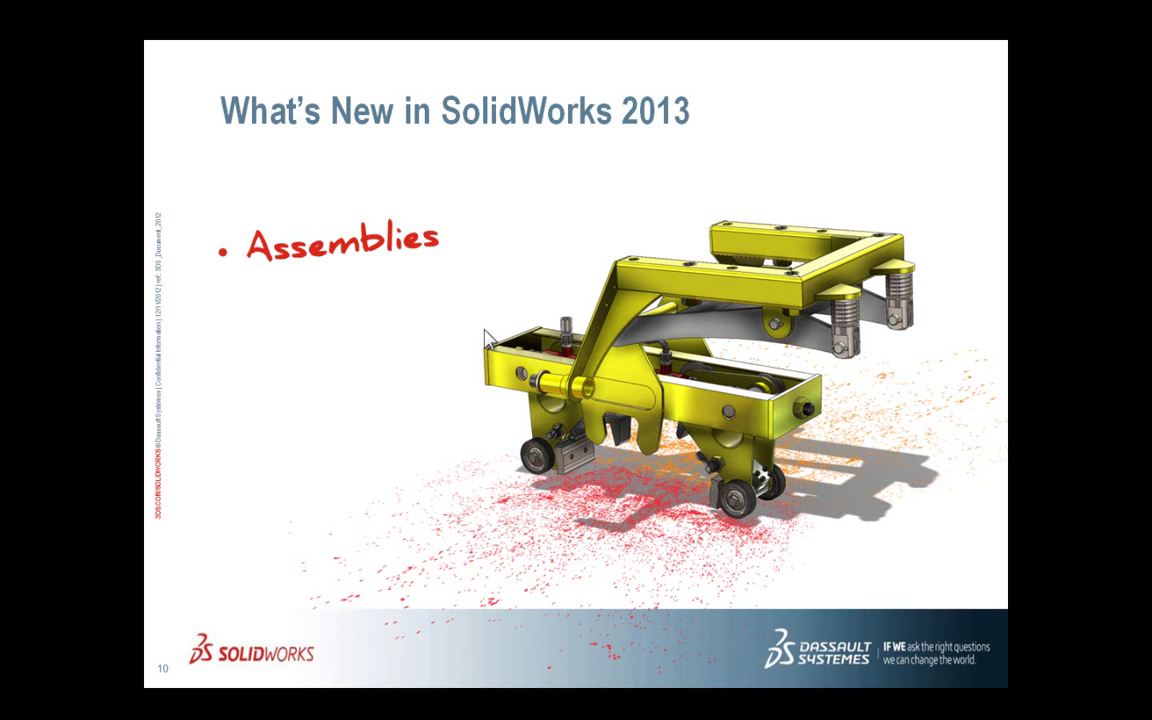
{"action": "key", "text": "alt+Tab"}
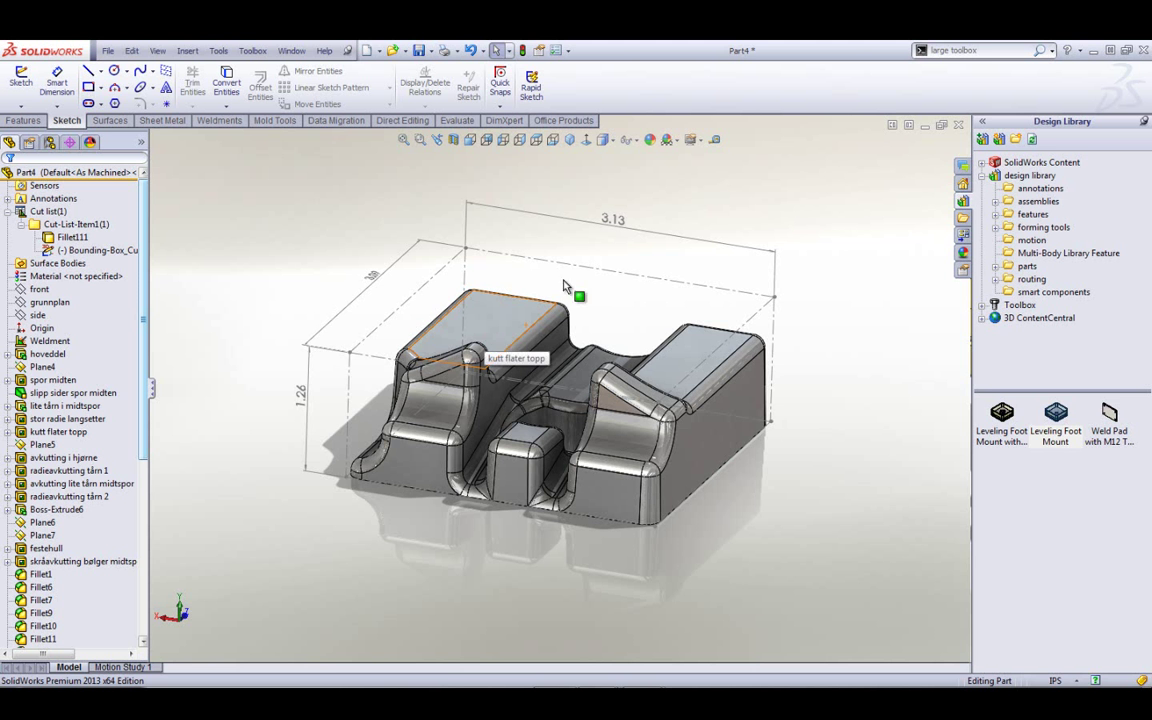
Close the bounding-box, sleeper and weldment cut-list parts without saving.
{"action": "left_click", "coordinate": [958, 125]}
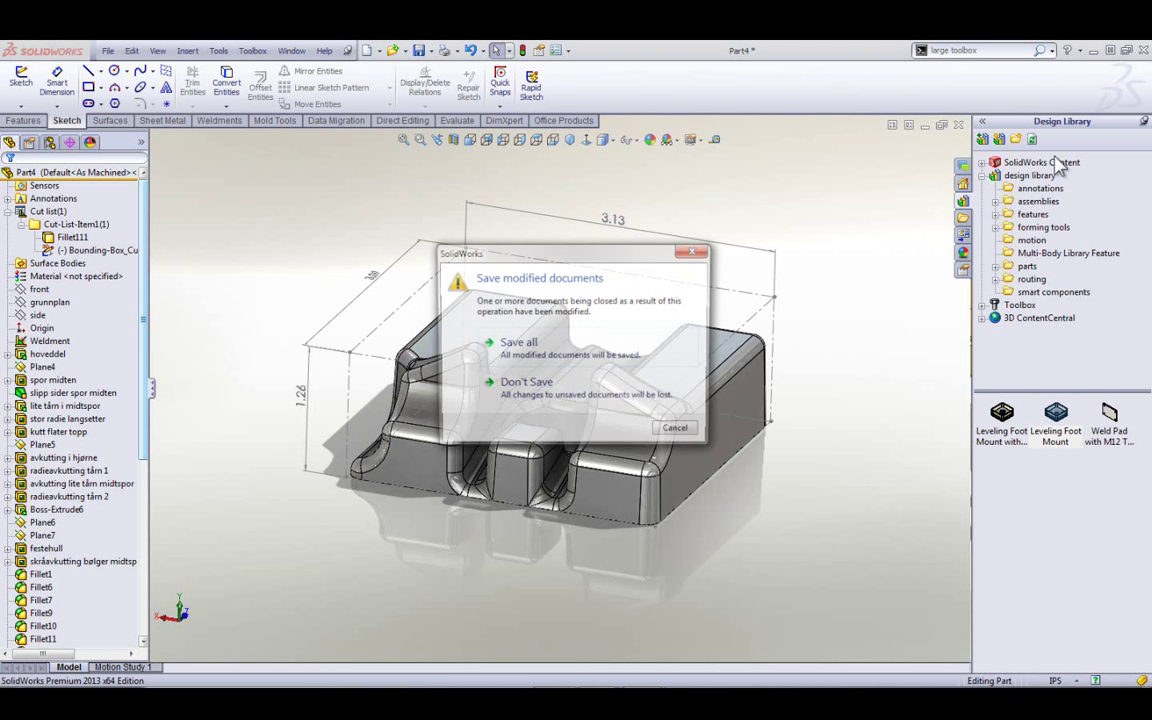
{"action": "left_click", "coordinate": [495, 383]}
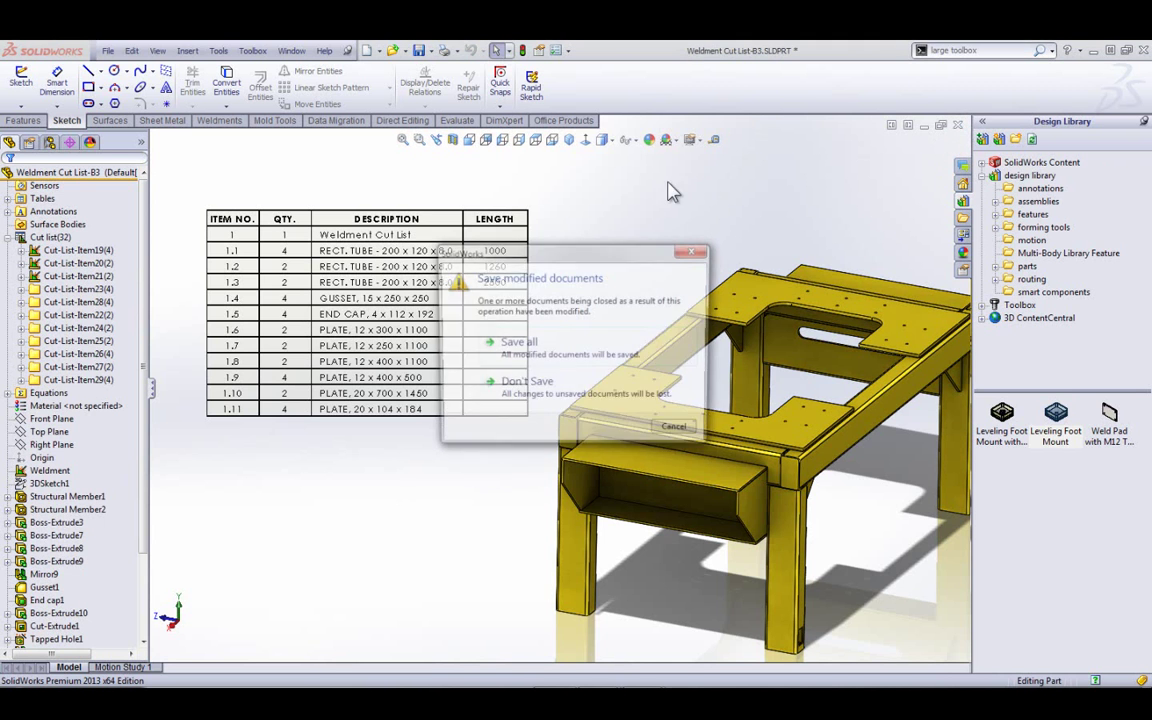
{"action": "left_click", "coordinate": [540, 388]}
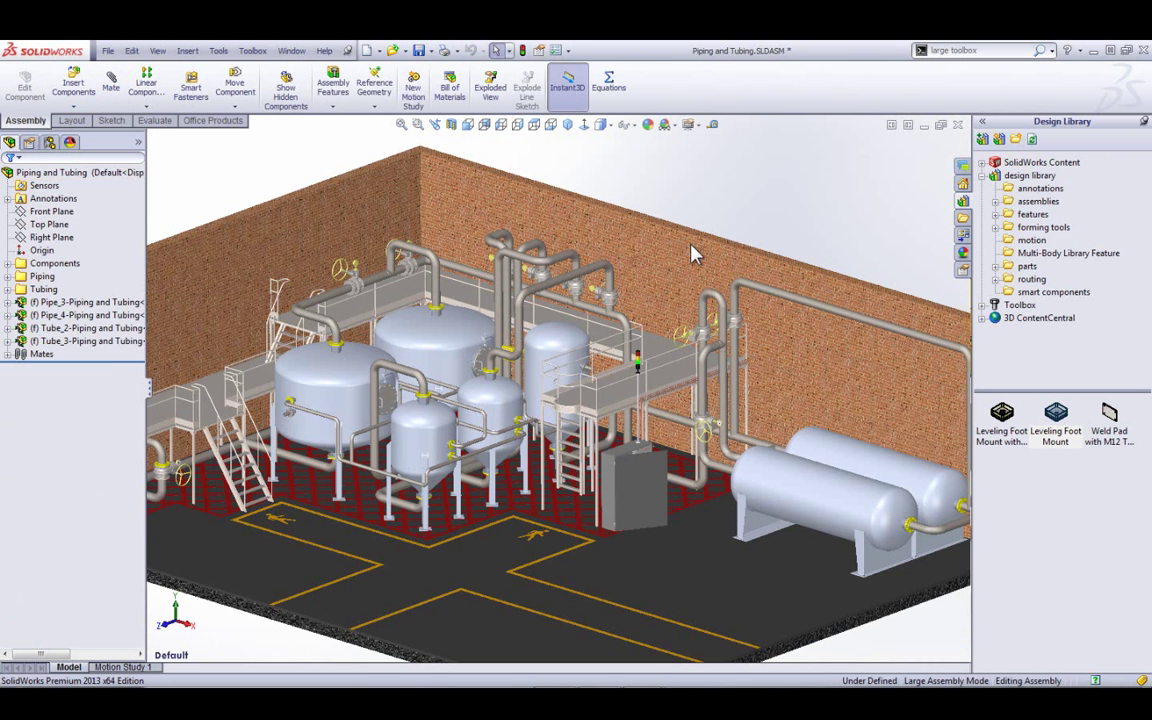
Browse the Open dialog to the SolidWorks 2013 > 28 - Assembly Delighters folder.
{"action": "left_click", "coordinate": [394, 51]}
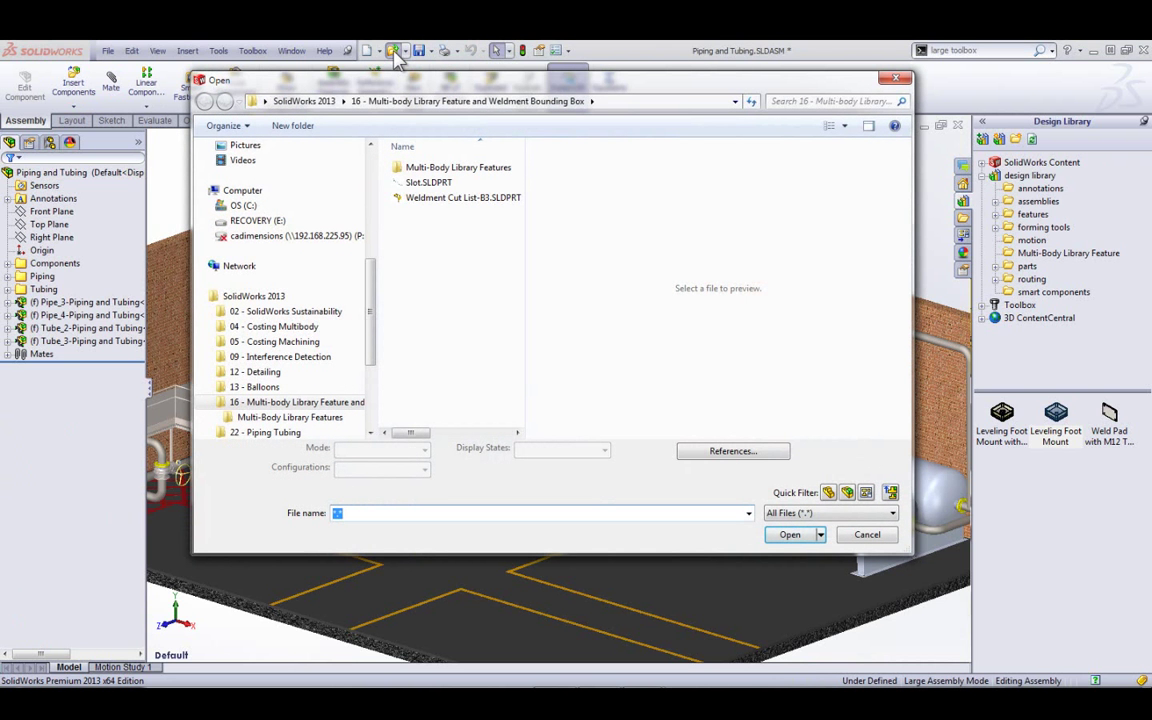
{"action": "left_click", "coordinate": [302, 101]}
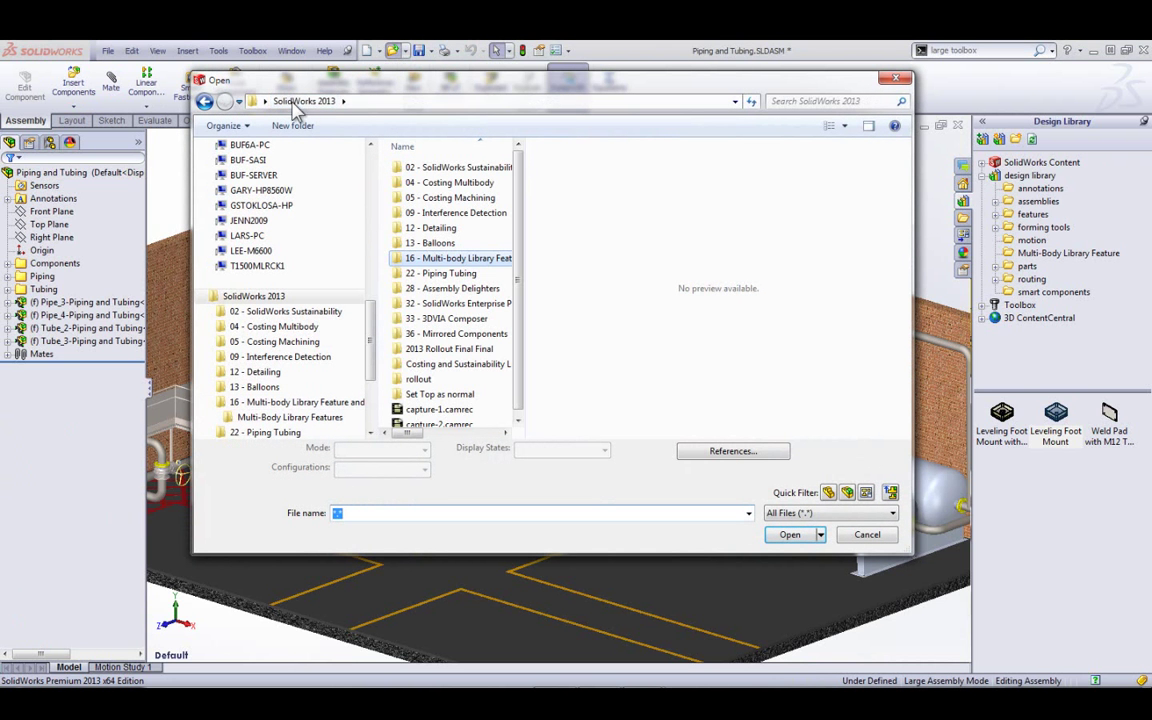
{"action": "double_click", "coordinate": [420, 288]}
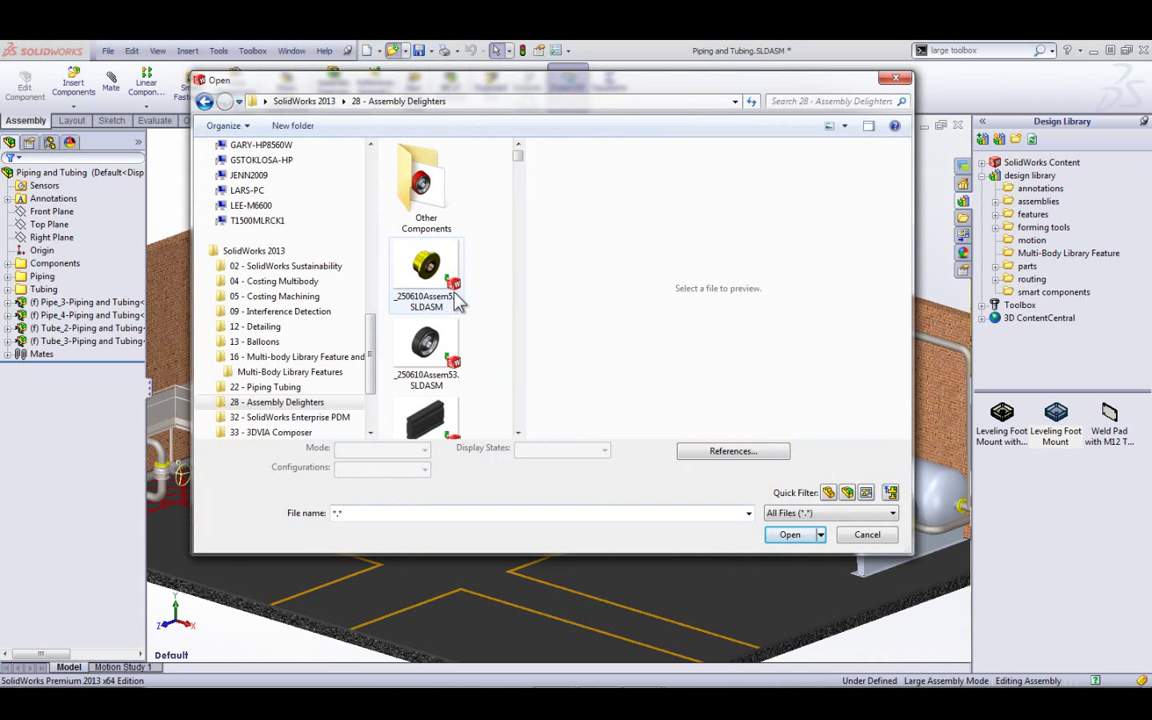
{"action": "mouse_move", "coordinate": [517, 155]}
{"action": "left_mouse_down"}
{"action": "mouse_move", "coordinate": [513, 432]}
{"action": "mouse_move", "coordinate": [514, 159]}
{"action": "left_mouse_up"}
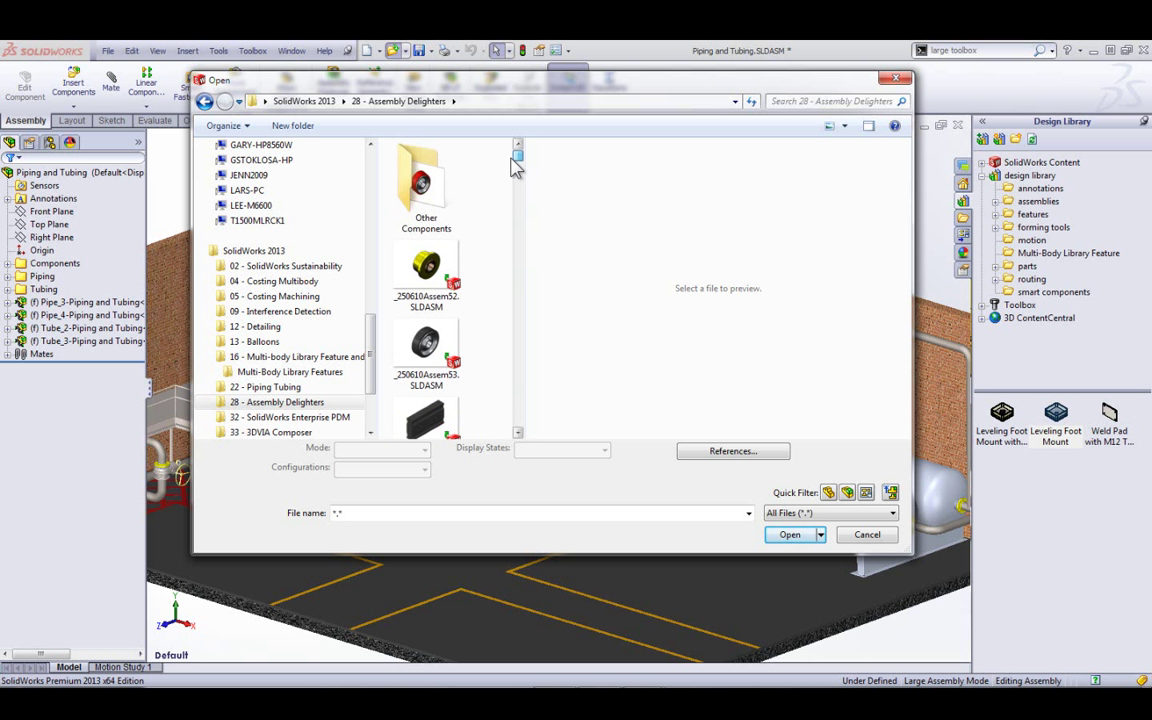
Filter the folder listing to show only top-level assemblies.
{"action": "left_click", "coordinate": [830, 493]}
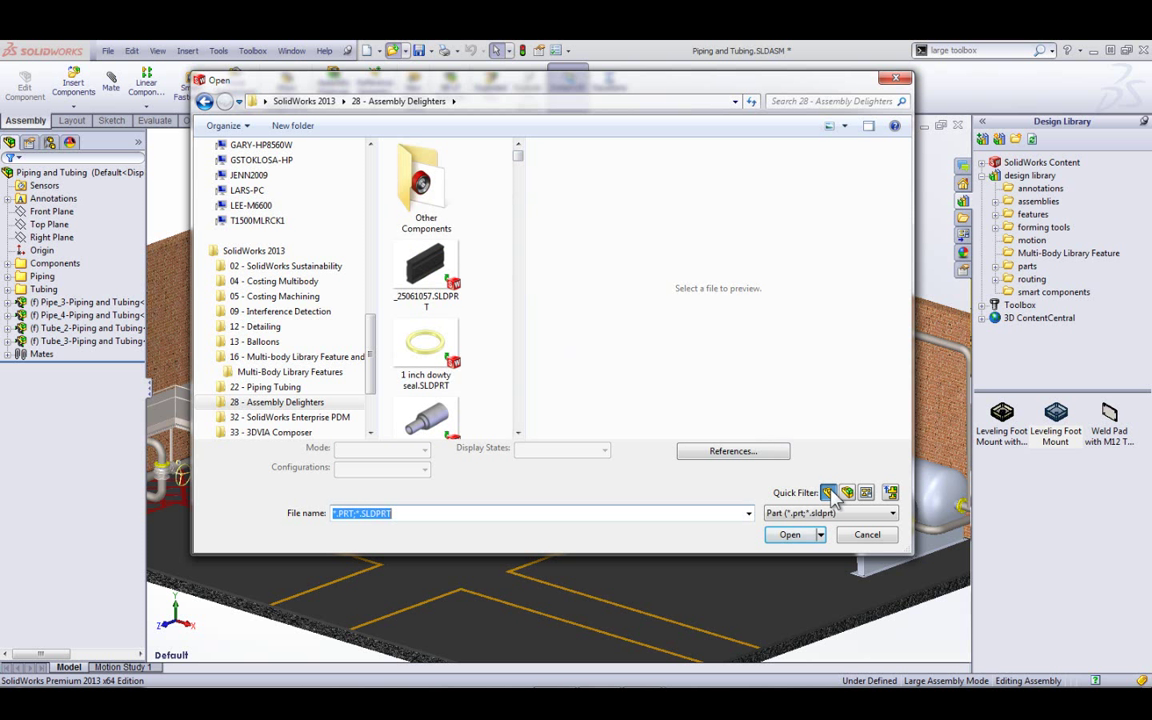
{"action": "left_click", "coordinate": [831, 495]}
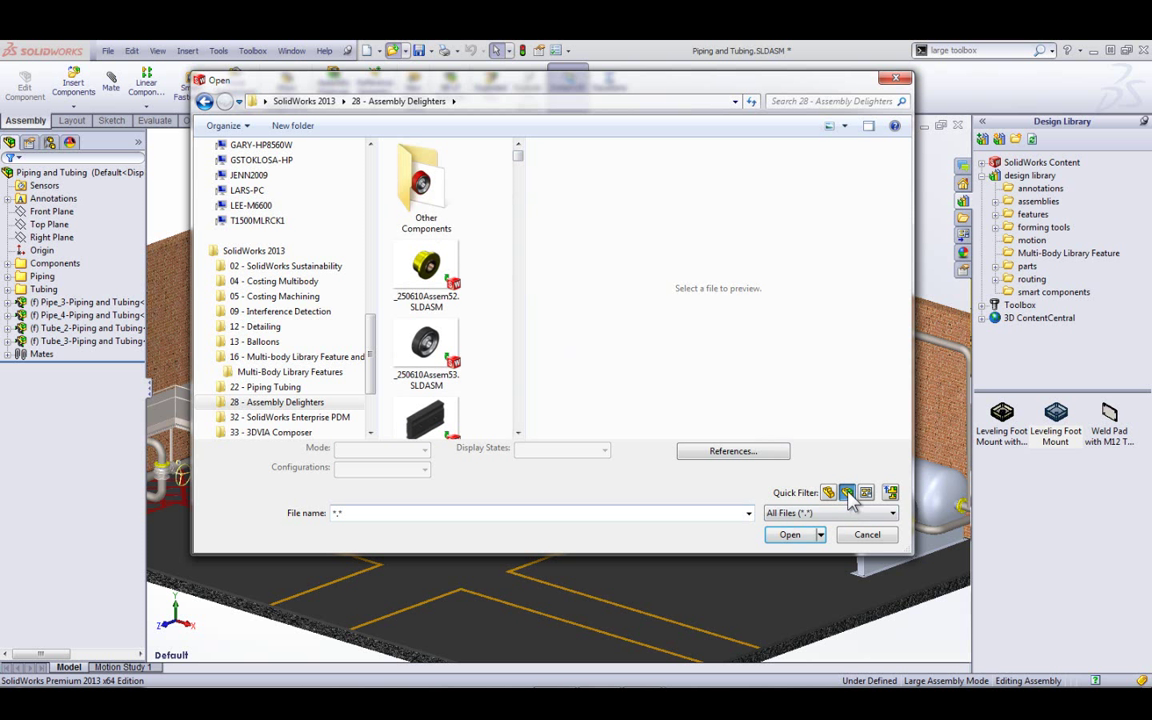
{"action": "left_click", "coordinate": [848, 495]}
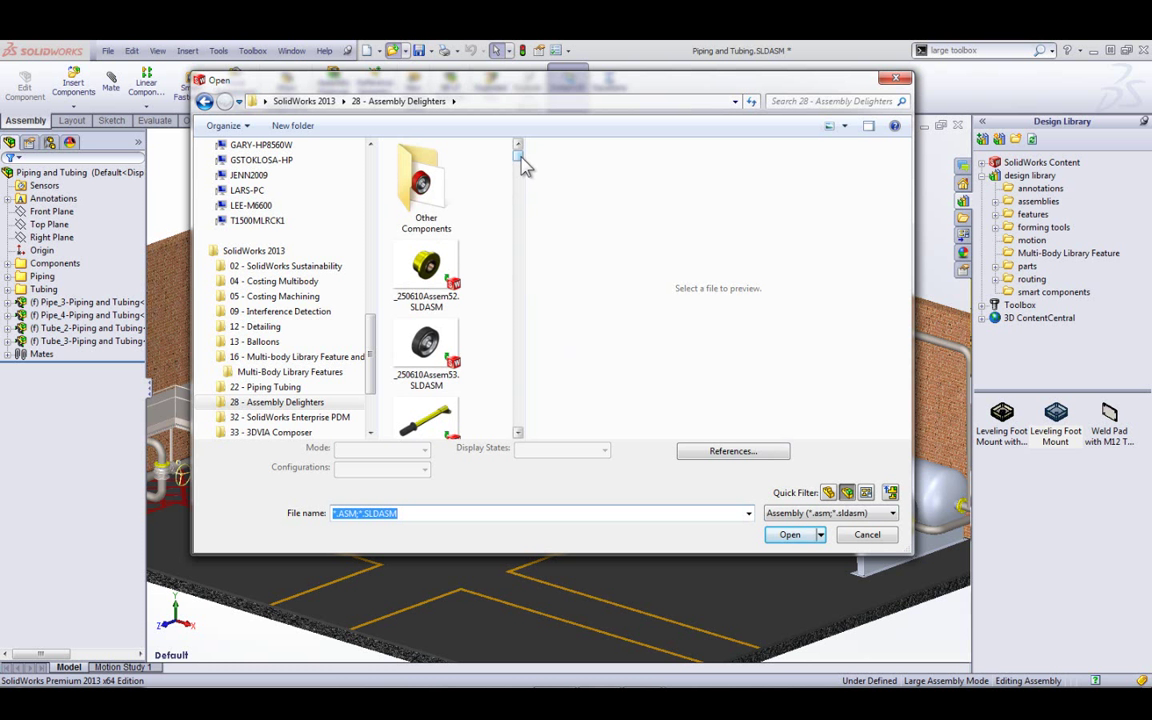
{"action": "left_click_drag", "start_coordinate": [519, 158], "coordinate": [526, 402]}
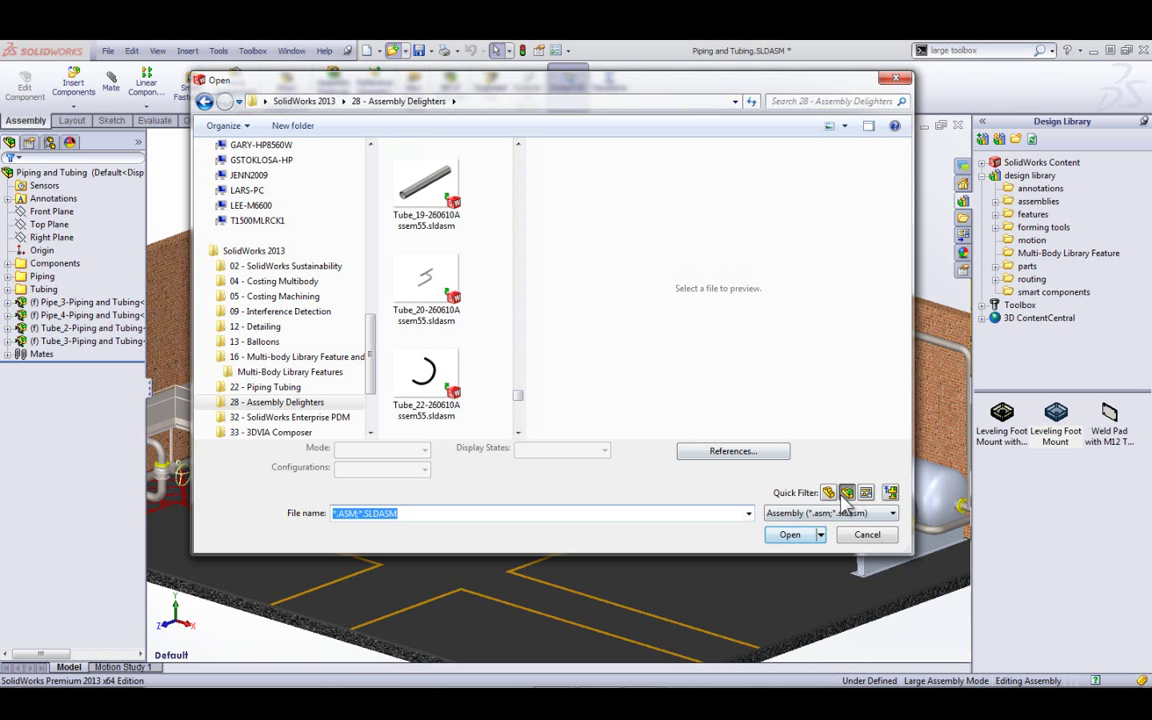
{"action": "left_click", "coordinate": [894, 493]}
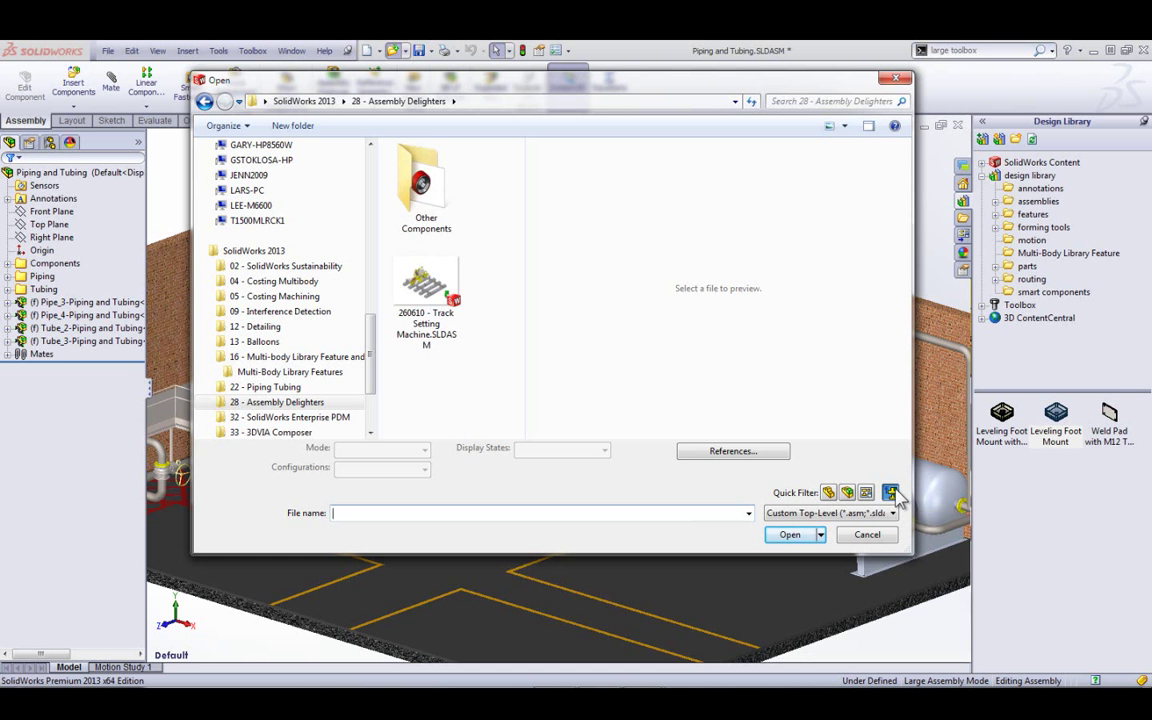
Open 260610 - Track Setting Machine.SLDASM and review its ten machine components from new angles.
{"action": "double_click", "coordinate": [428, 287]}
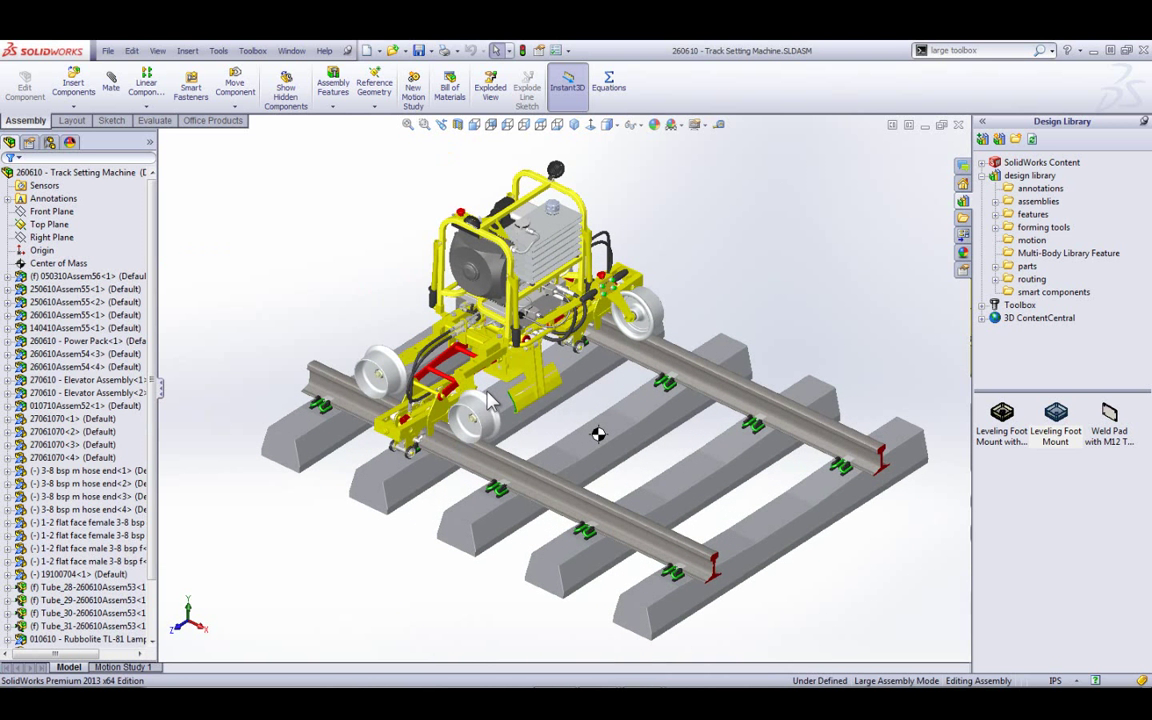
{"action": "left_click", "coordinate": [45, 290]}
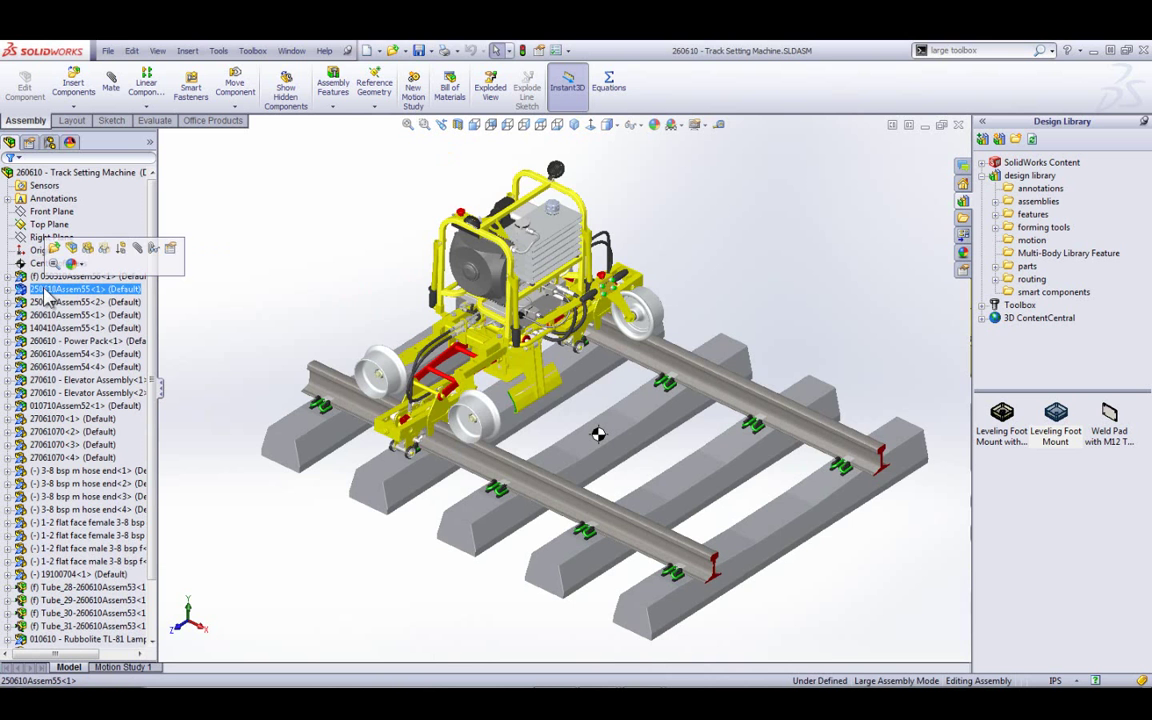
{"action": "left_click", "coordinate": [107, 406], "text": "shift"}
{"action": "middle_click_drag", "start_coordinate": [495, 496], "coordinate": [548, 530]}
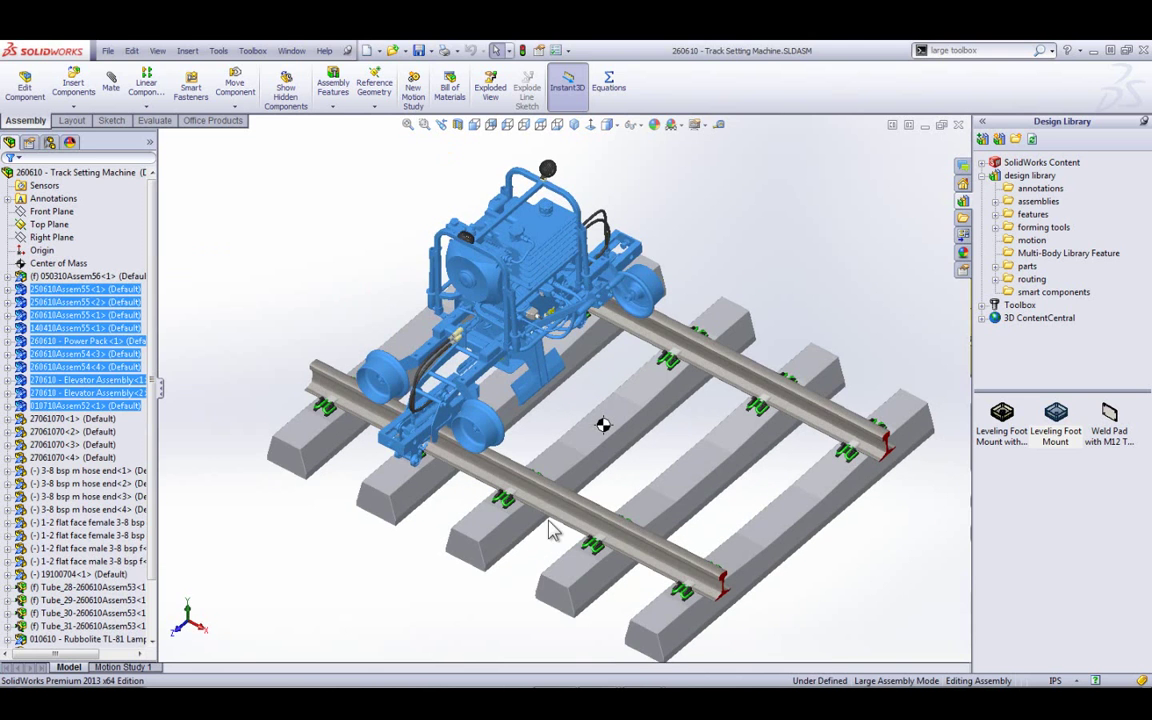
{"action": "scroll", "coordinate": [560, 440], "scroll_direction": "down", "scroll_amount": 2}
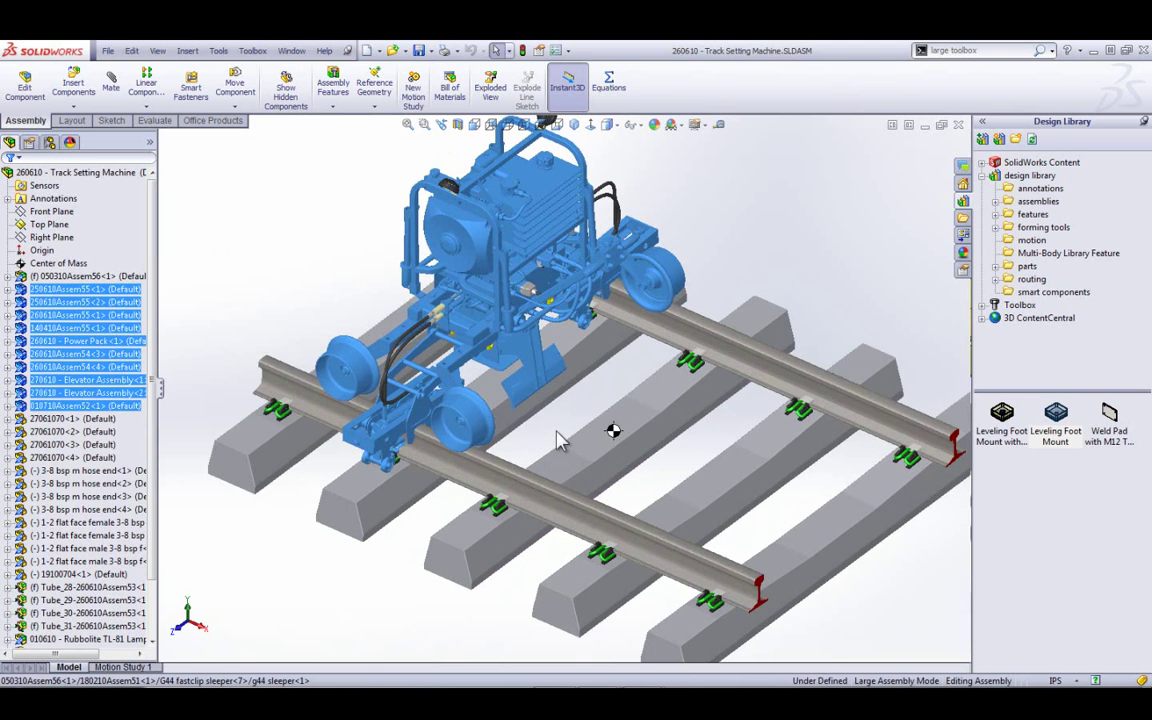
{"action": "left_click", "coordinate": [152, 212]}
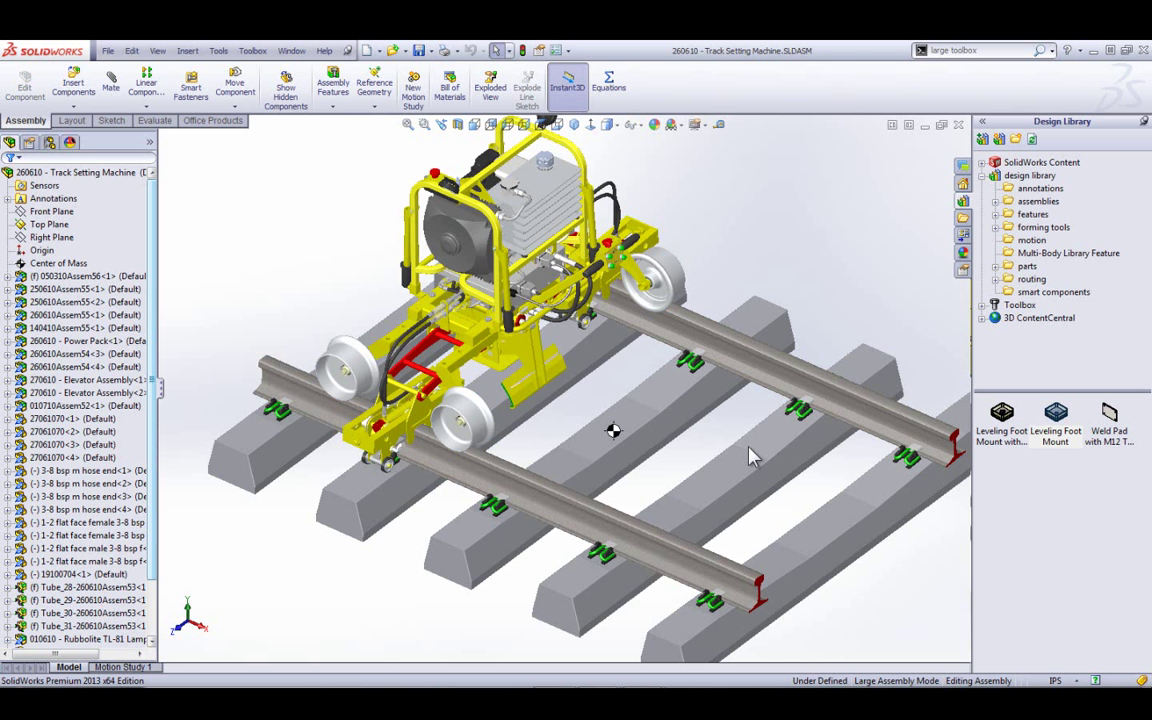
{"action": "middle_click_drag", "start_coordinate": [668, 508], "coordinate": [668, 490]}
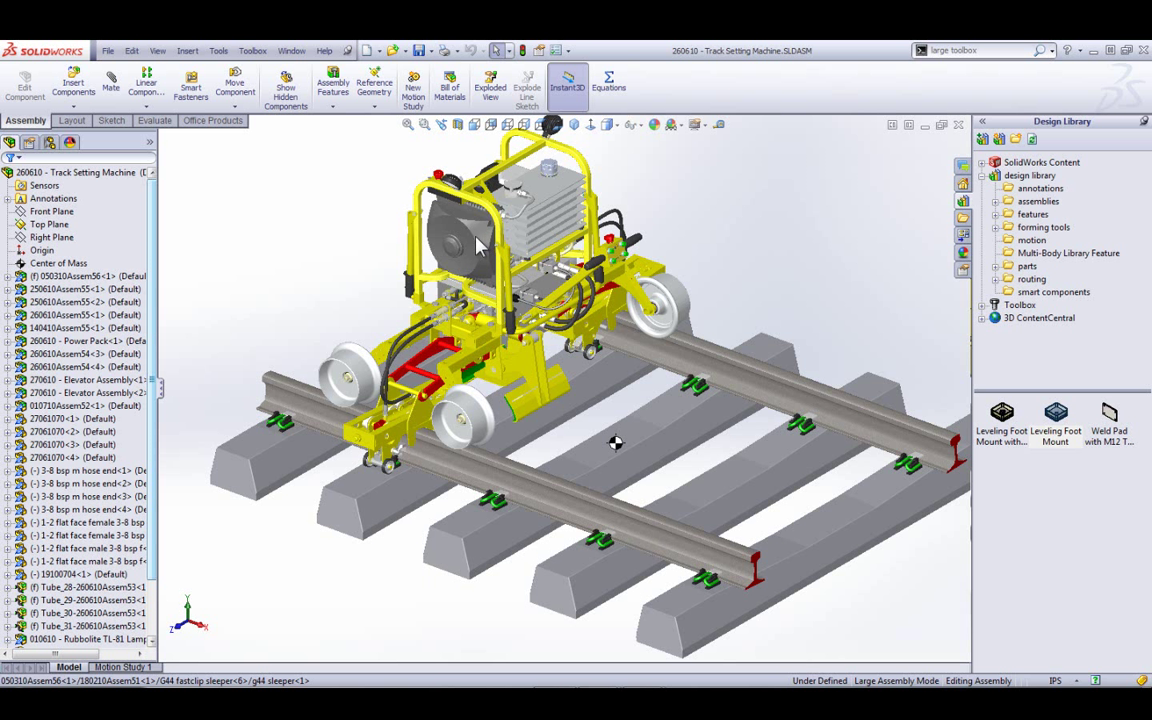
{"action": "left_click", "coordinate": [152, 120]}
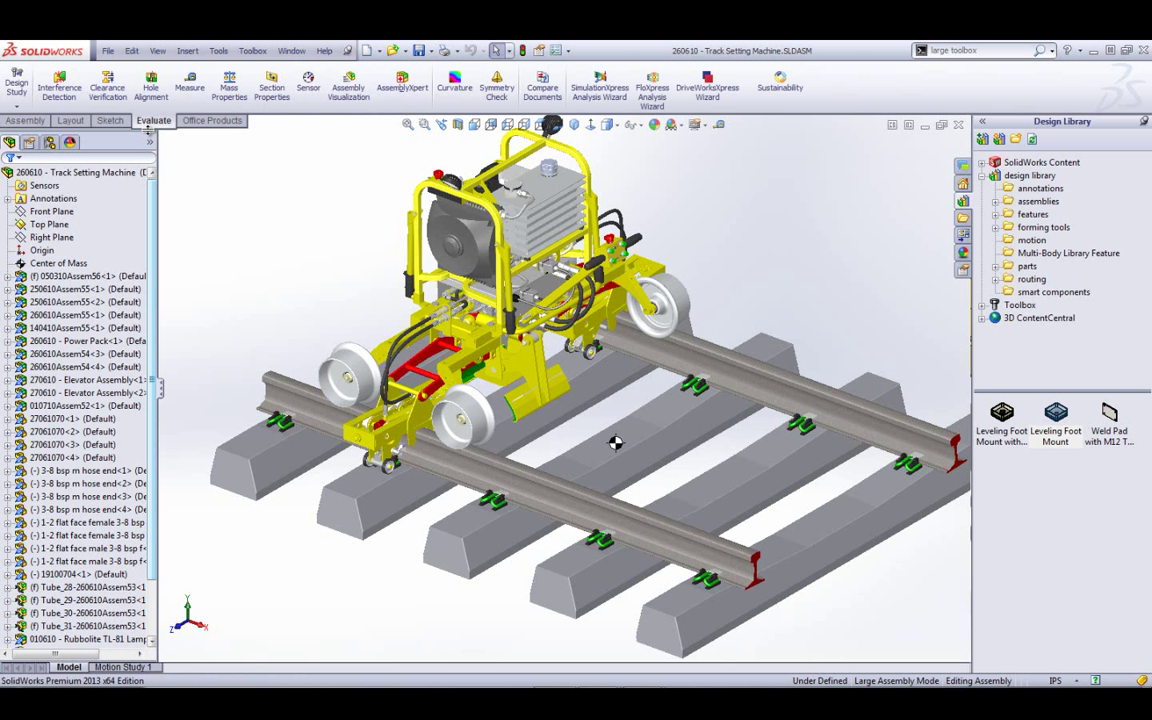
{"action": "left_click", "coordinate": [230, 90]}
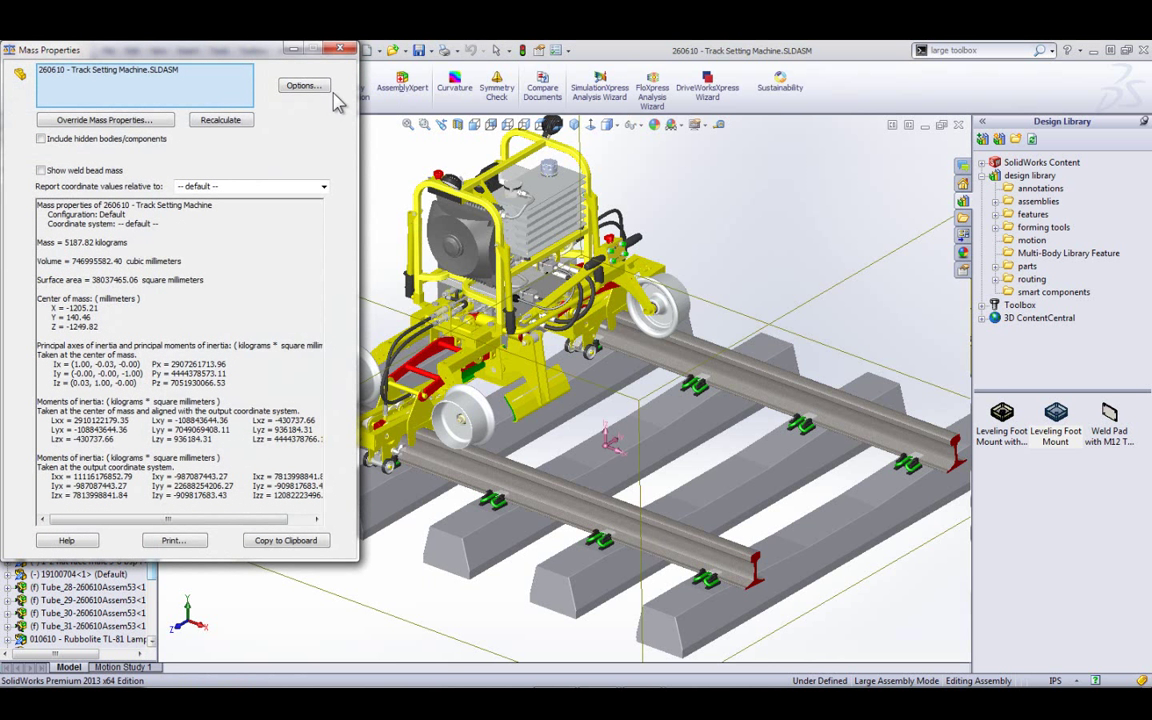
{"action": "left_click", "coordinate": [338, 49]}
{"action": "key", "text": "f"}
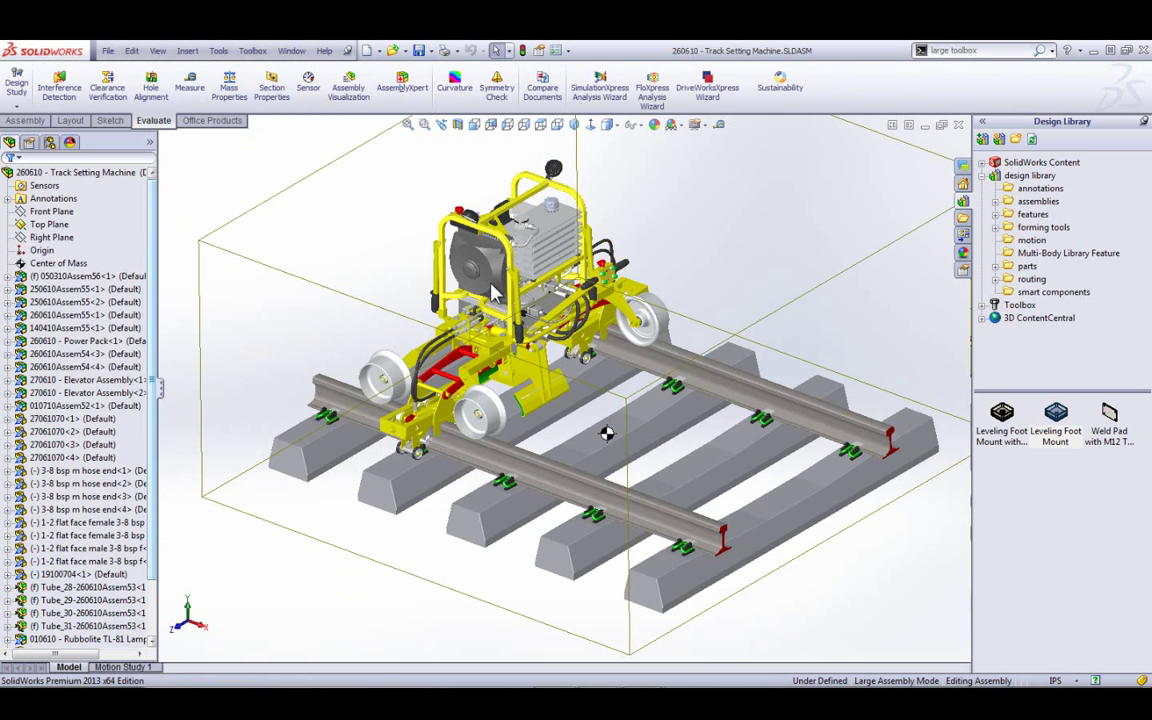
{"action": "left_click", "coordinate": [60, 276]}
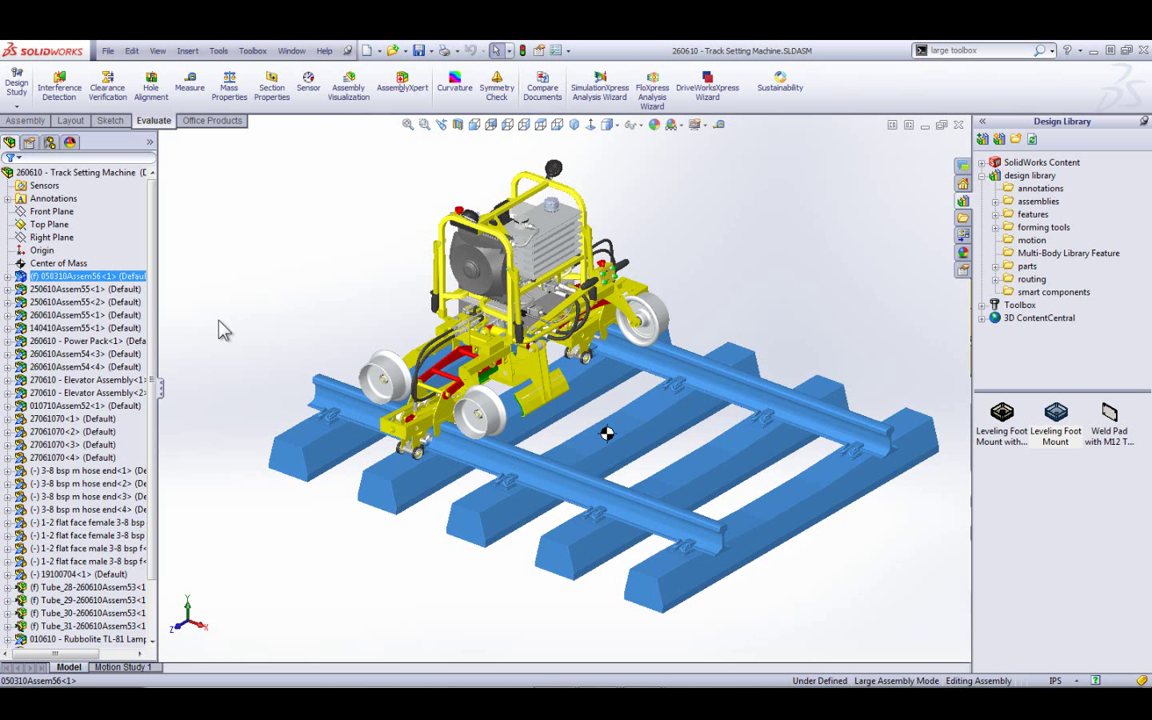
{"action": "left_click", "coordinate": [117, 282]}
{"action": "left_click", "coordinate": [92, 276]}
Set 050310Assem56<1> as an Envelope component in its Component Properties.
{"action": "left_click", "coordinate": [35, 272]}
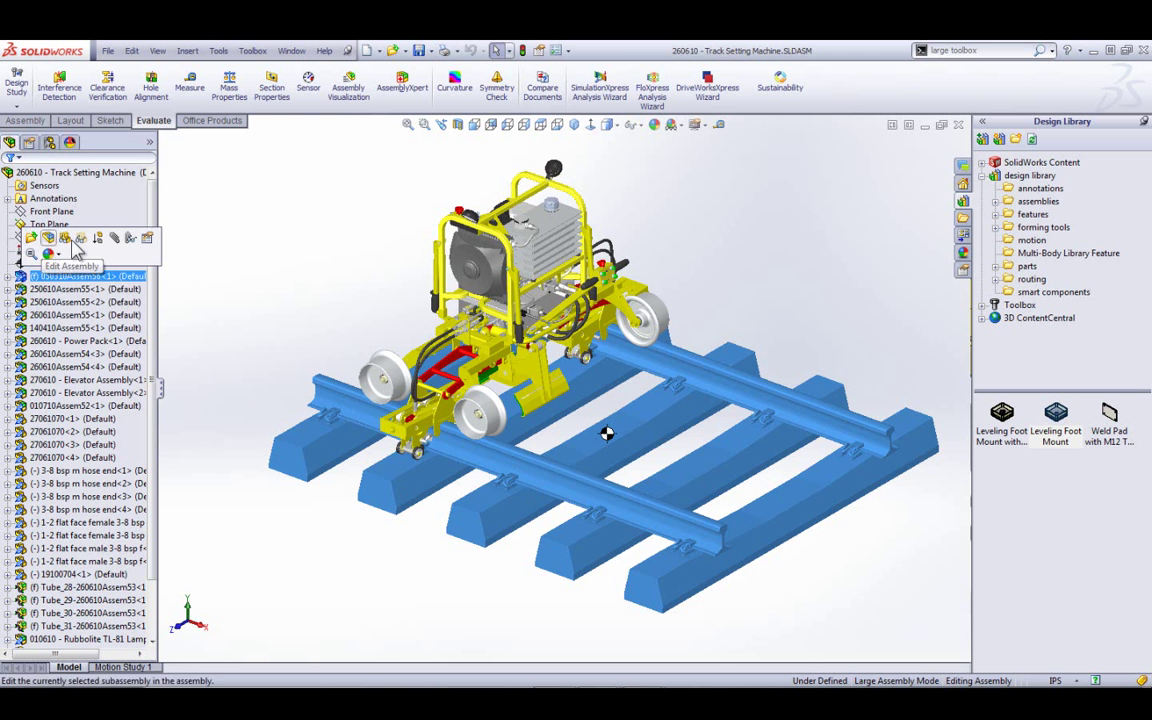
{"action": "left_click", "coordinate": [147, 245]}
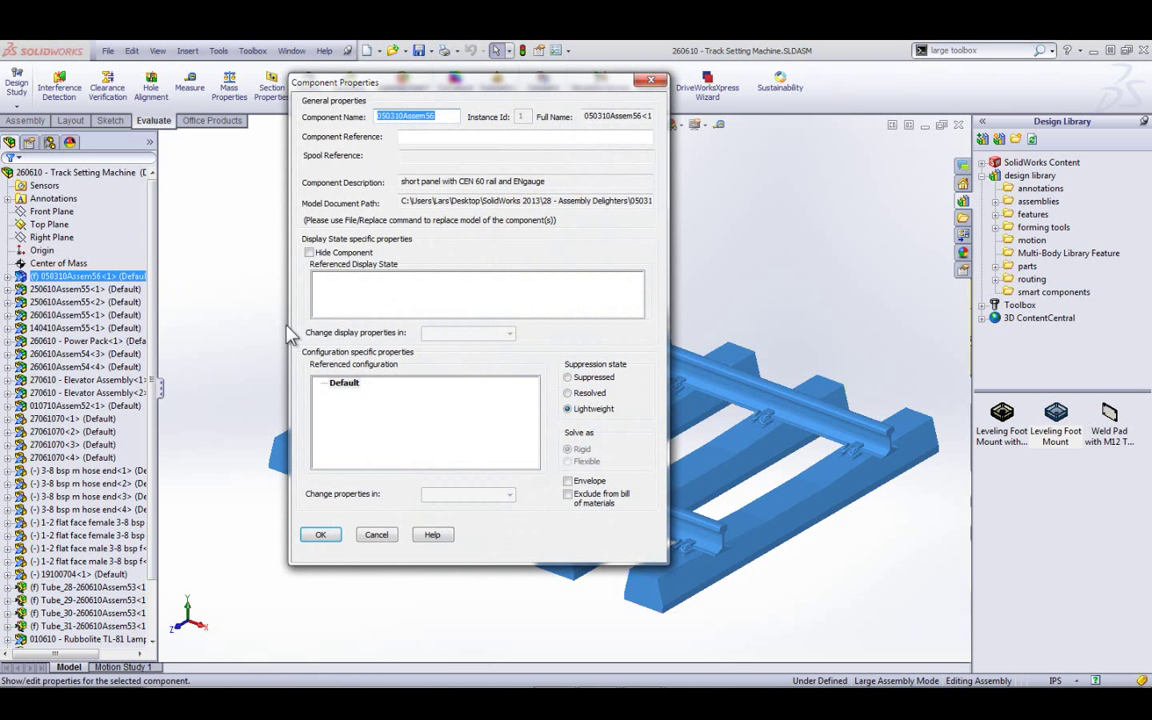
{"action": "left_click", "coordinate": [567, 481]}
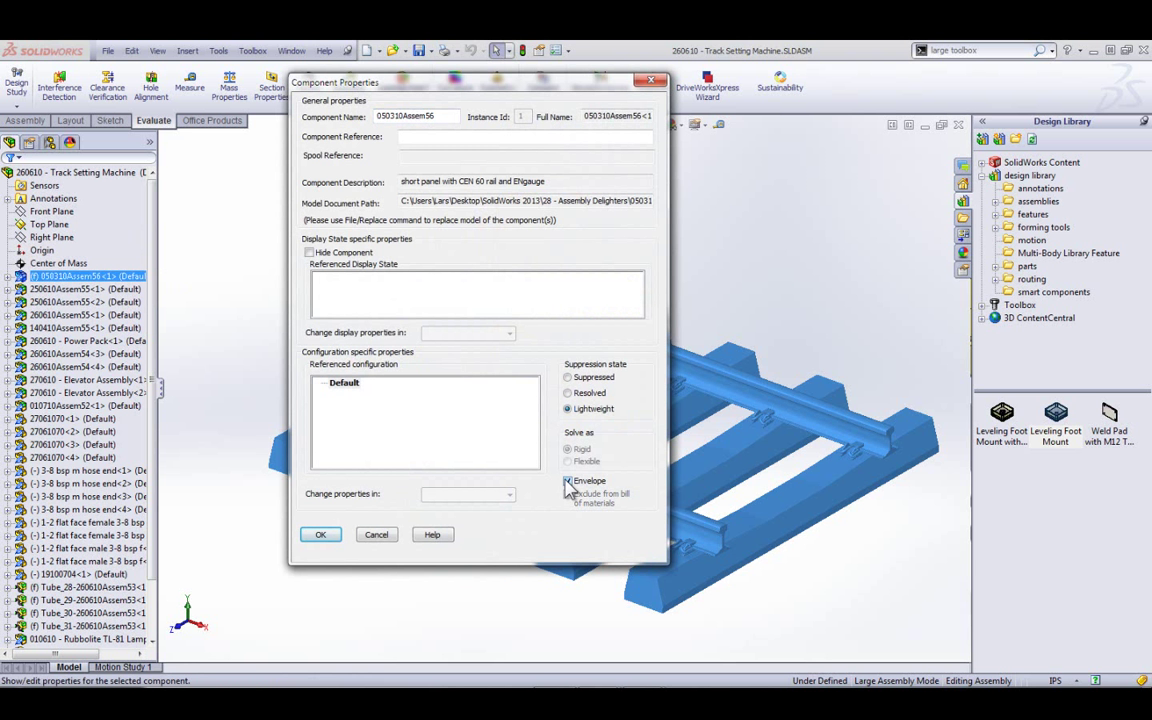
{"action": "left_click", "coordinate": [320, 534]}
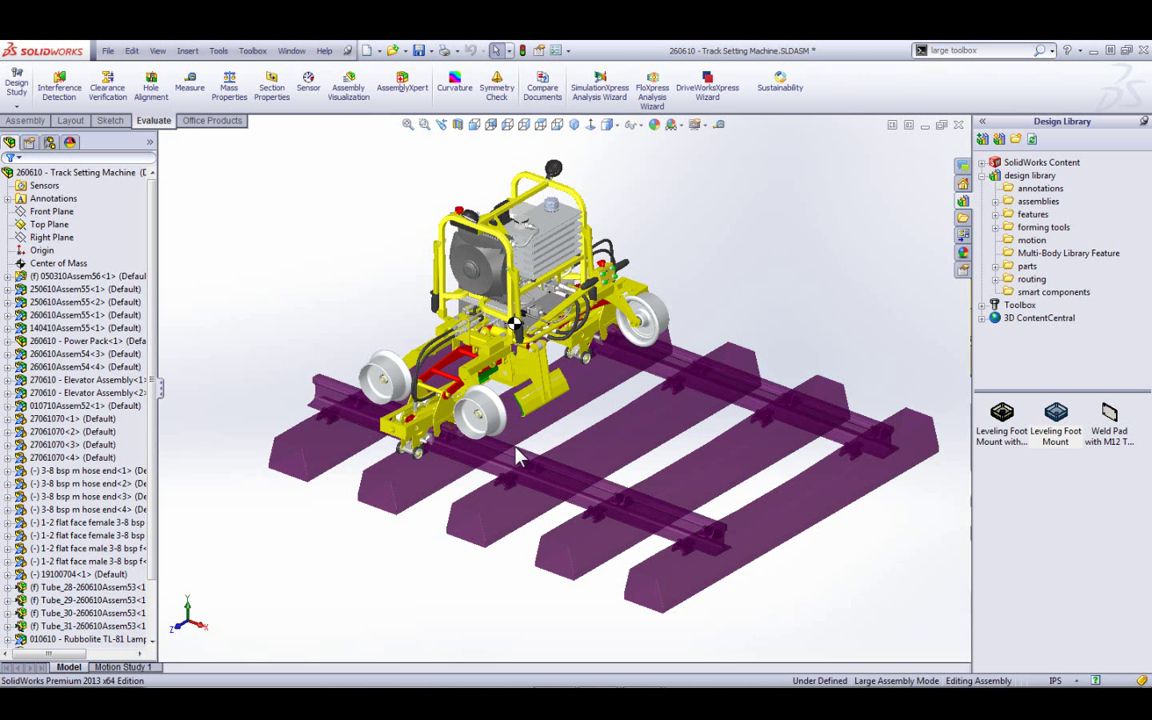
{"action": "scroll", "coordinate": [518, 330], "scroll_direction": "down", "scroll_amount": 2}
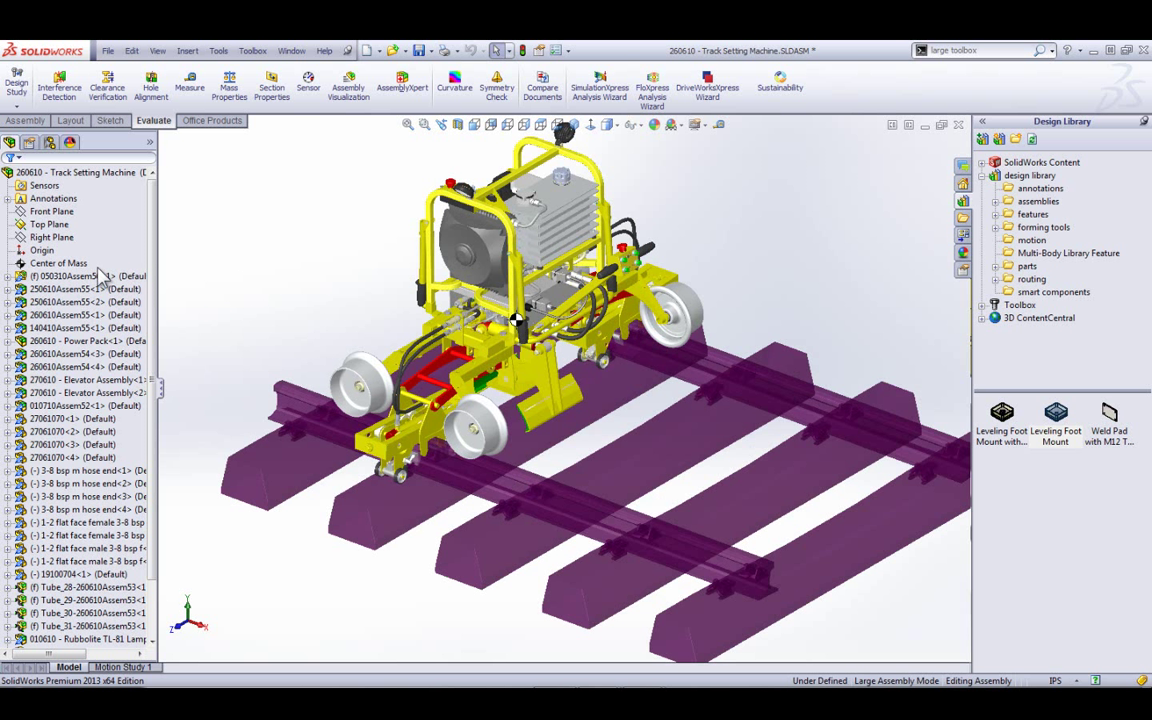
Recheck Mass Properties, now 317.45 kg without the enveloped track, and fit the assembly in view.
{"action": "left_click", "coordinate": [18, 278]}
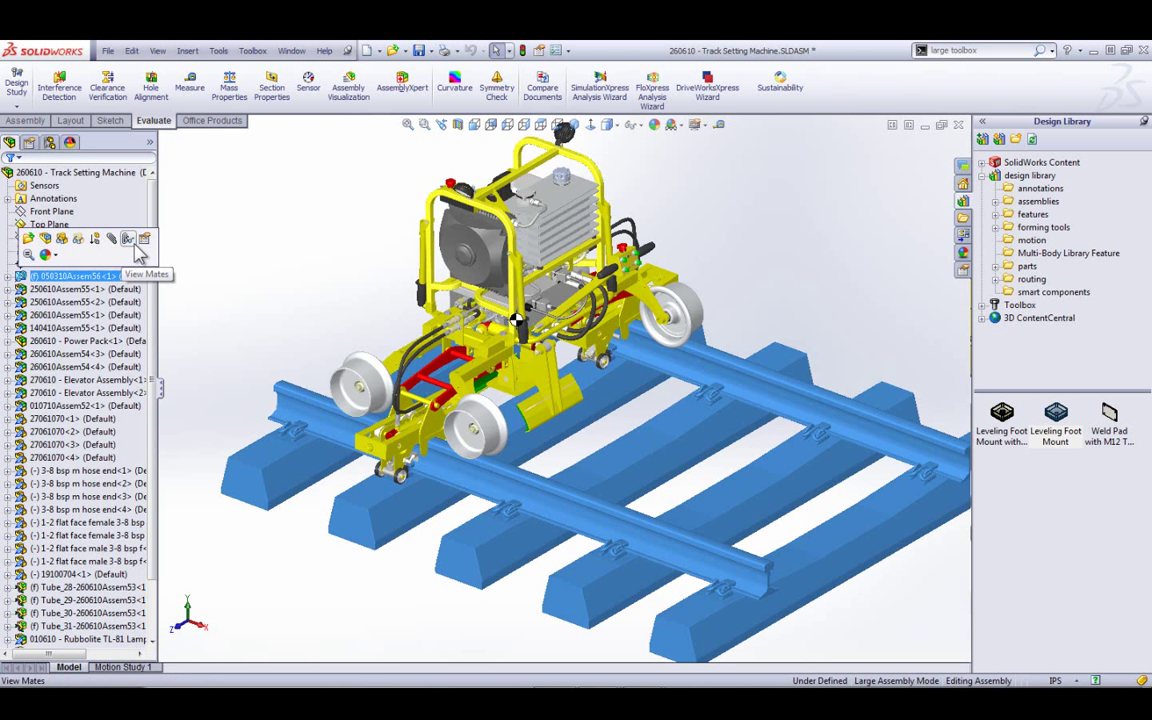
{"action": "left_click", "coordinate": [172, 214]}
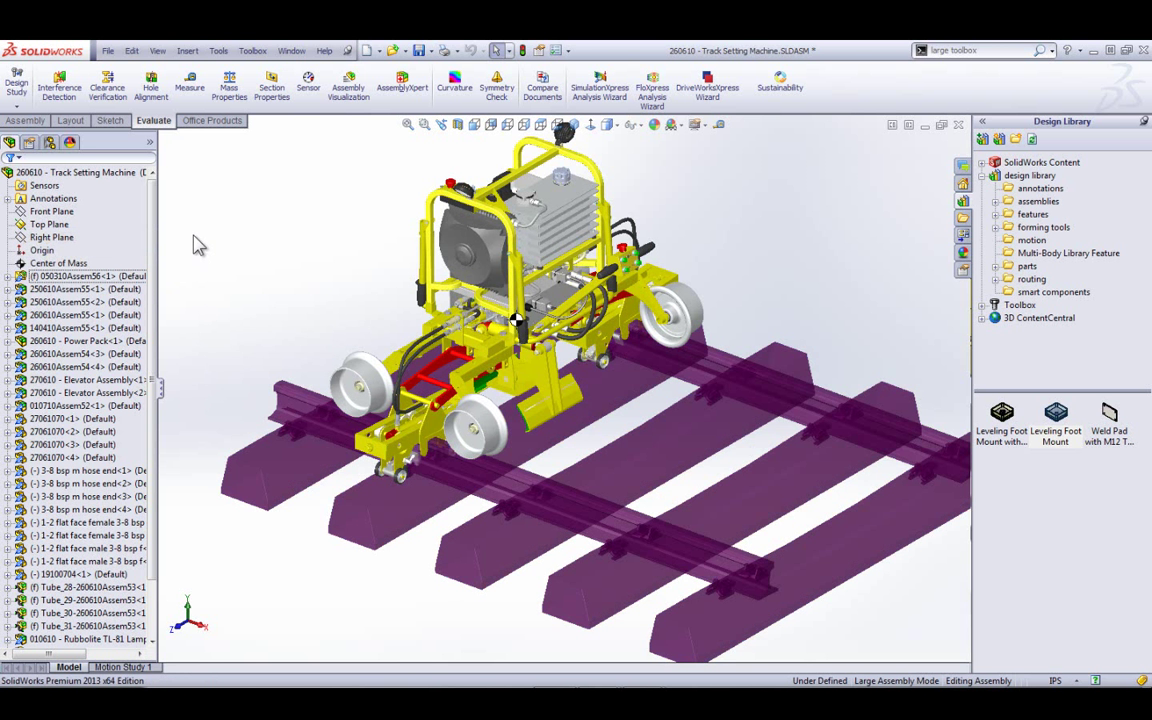
{"action": "scroll", "coordinate": [340, 300], "scroll_direction": "up", "scroll_amount": 2}
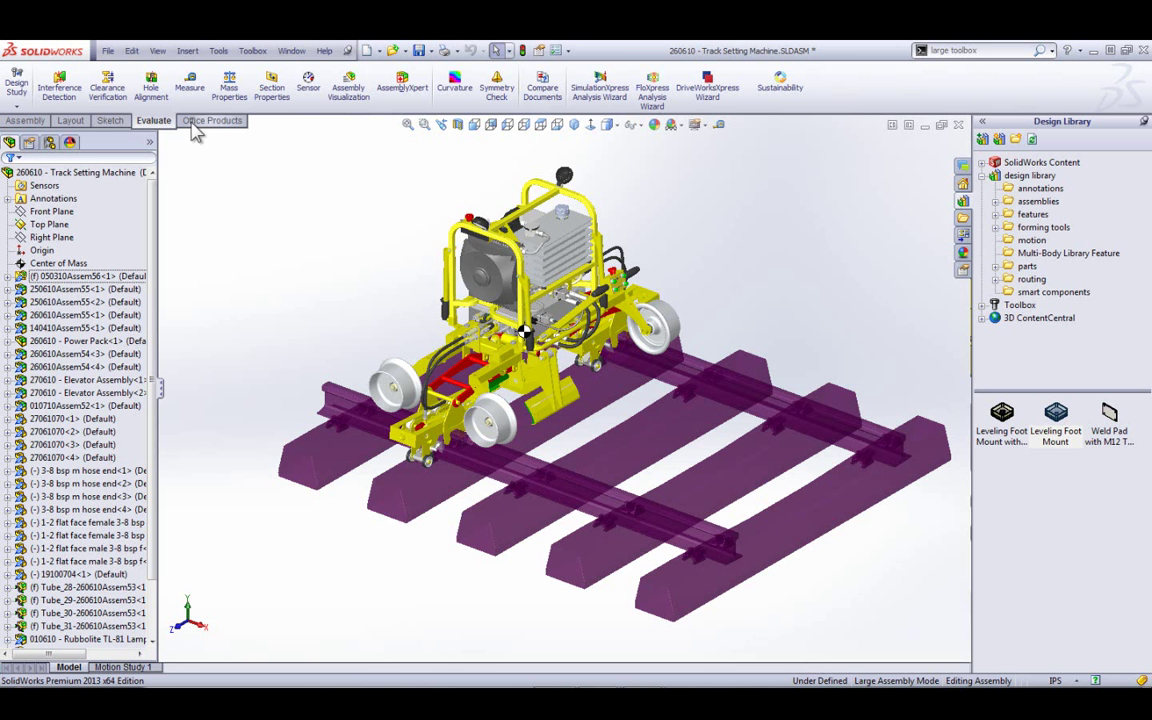
{"action": "left_click", "coordinate": [228, 87]}
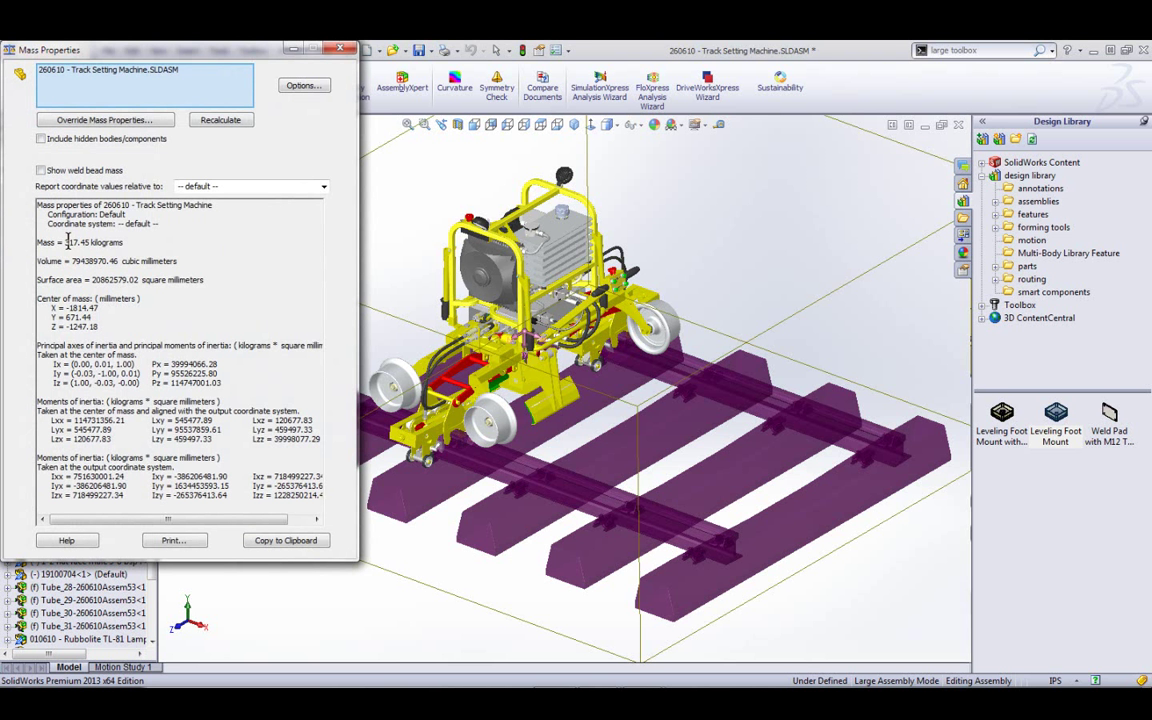
{"action": "left_click", "coordinate": [340, 49]}
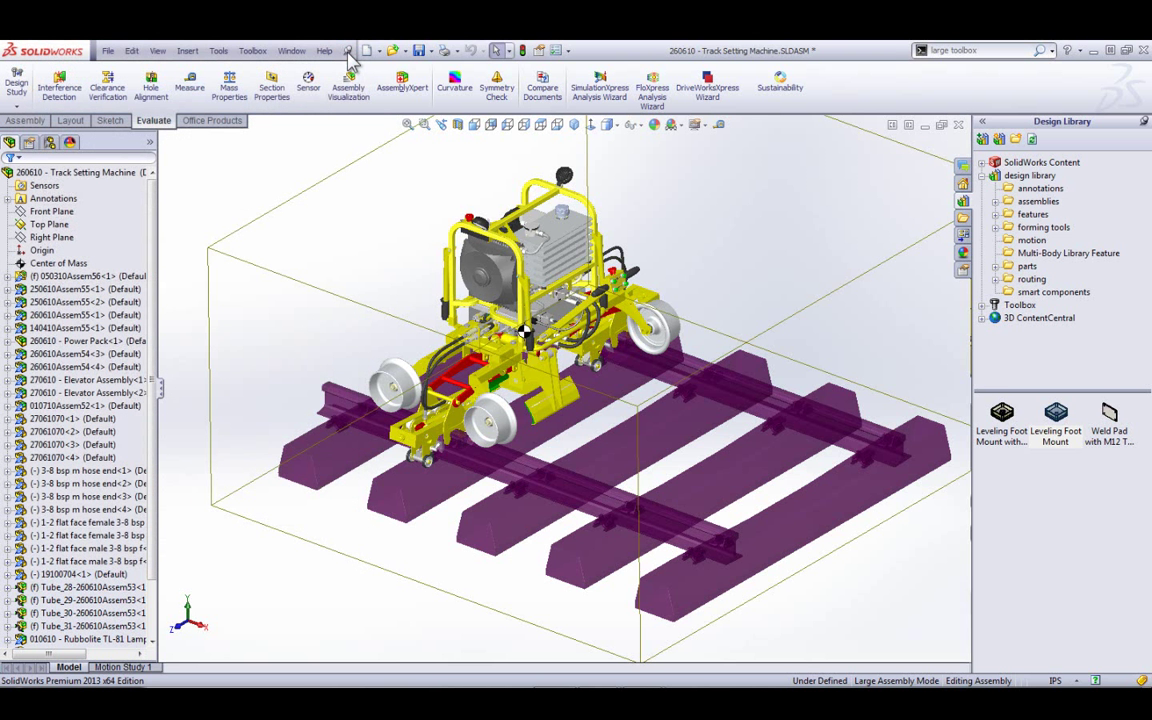
{"action": "key", "text": "f"}
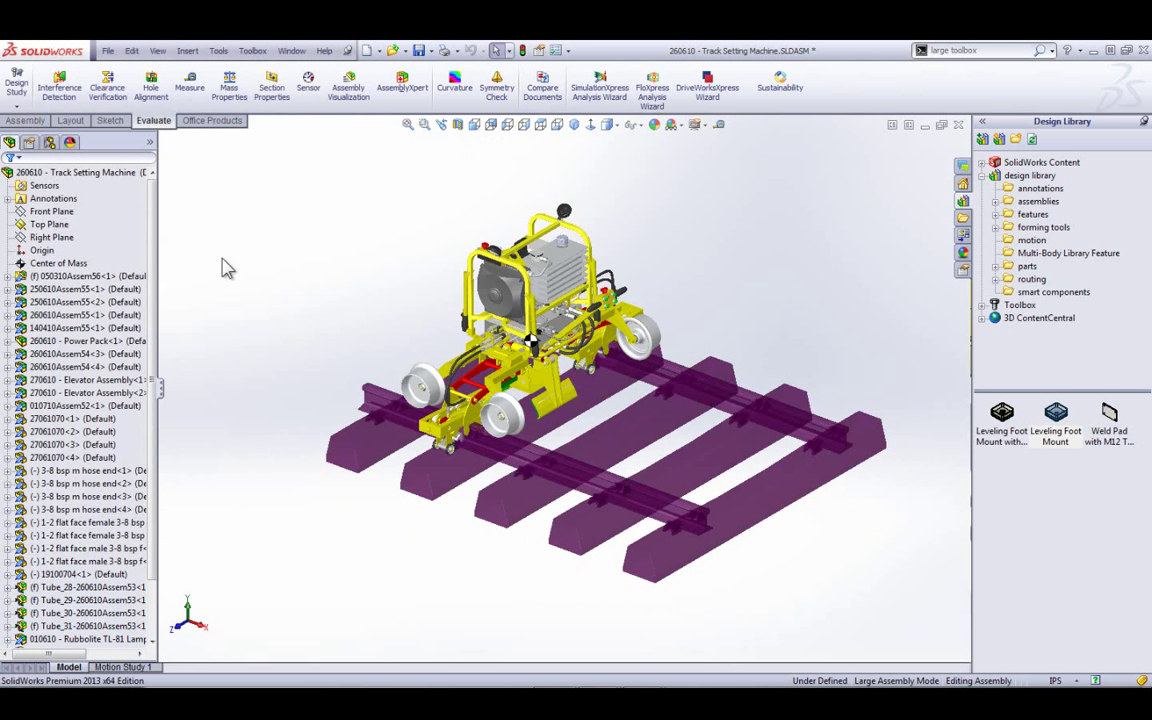
{"action": "right_click", "coordinate": [40, 175]}
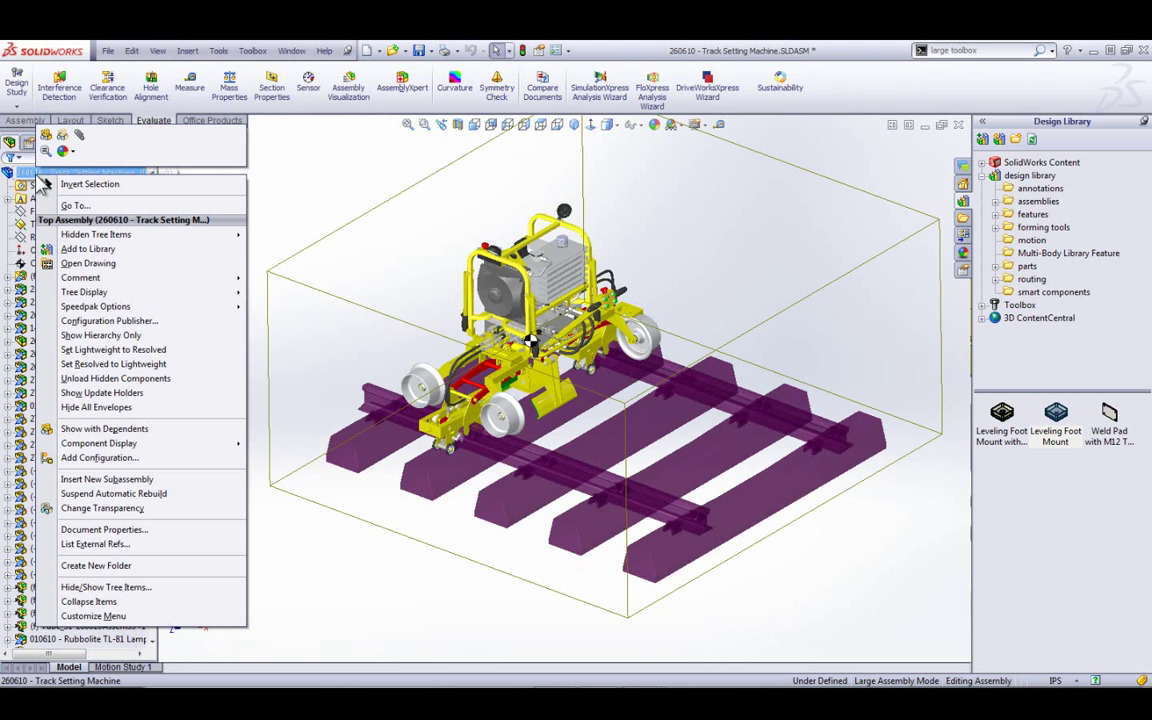
Open the assembly drawing, turn on Show Envelope for Drawing View1, then close the drawing.
{"action": "left_click", "coordinate": [90, 263]}
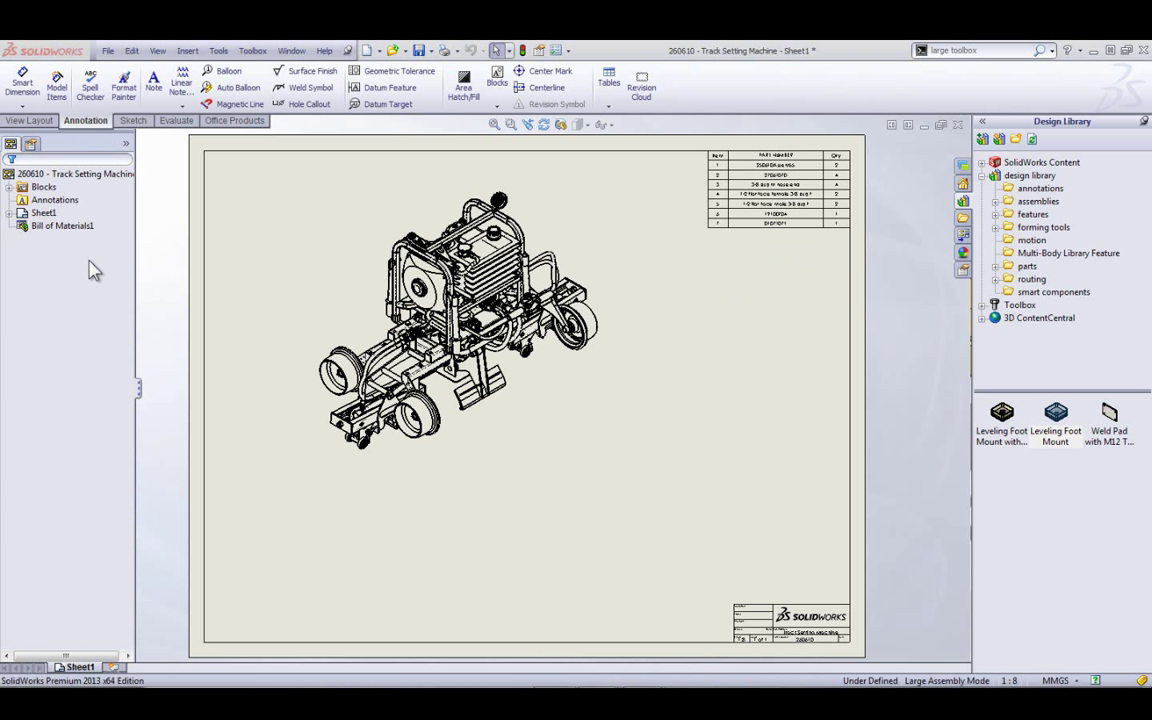
{"action": "right_click", "coordinate": [476, 468]}
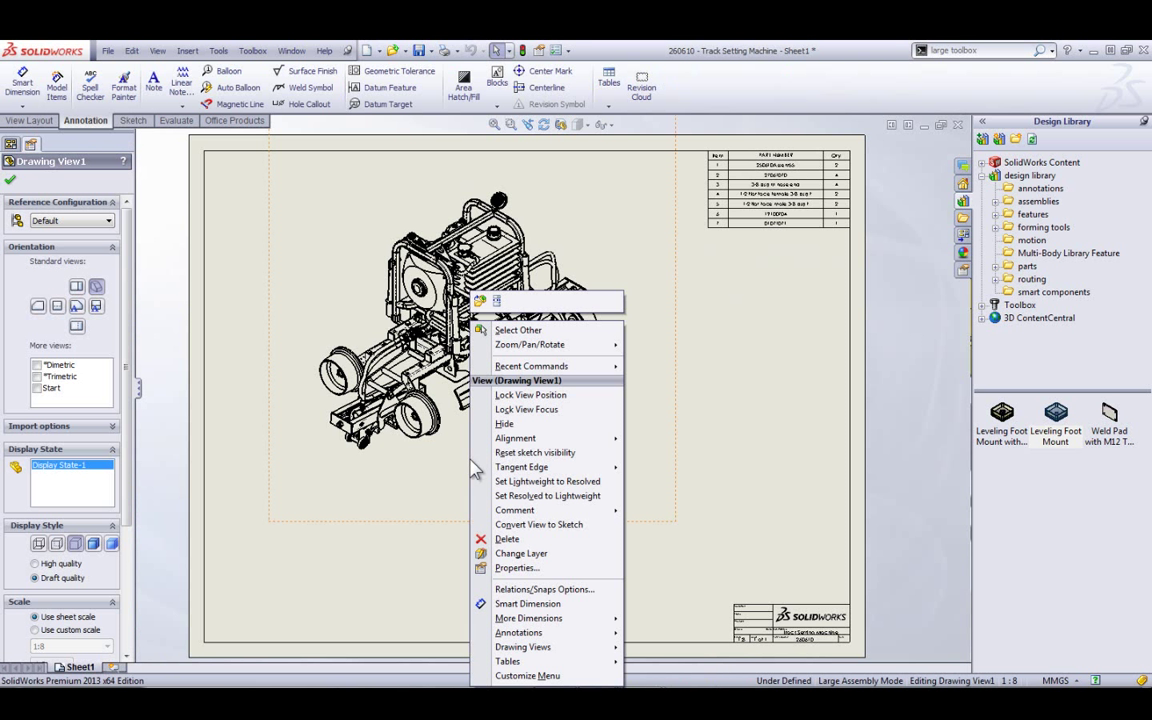
{"action": "left_click", "coordinate": [505, 567]}
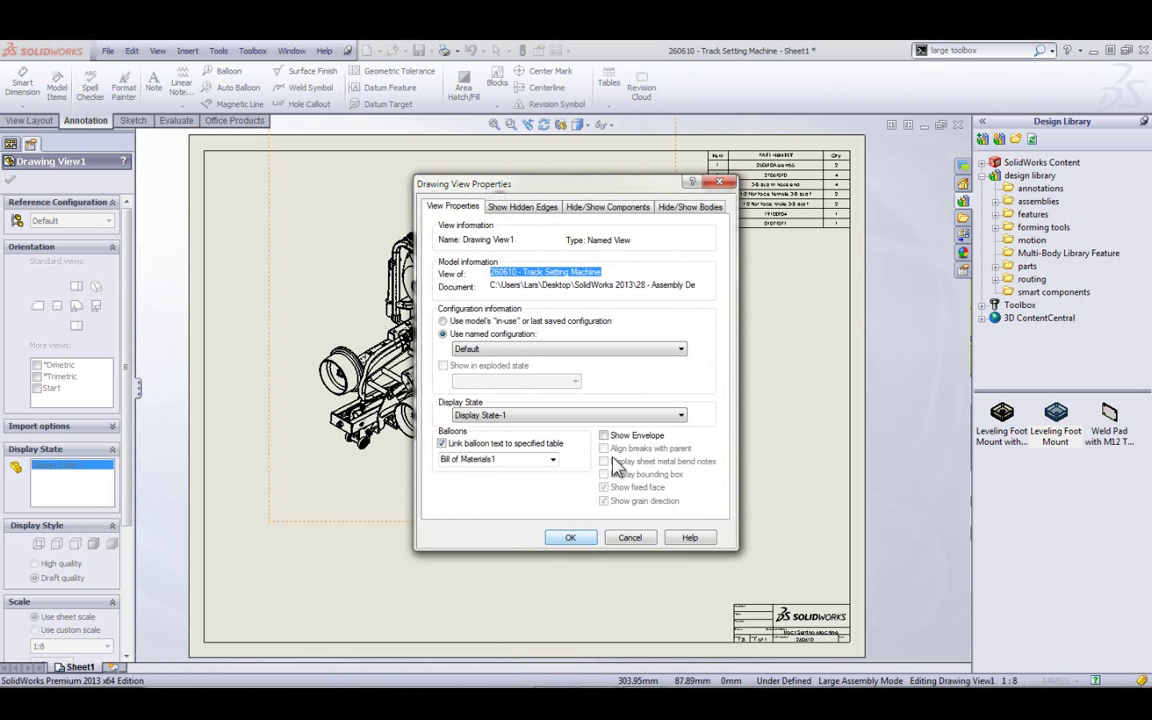
{"action": "left_click", "coordinate": [604, 435]}
{"action": "left_click", "coordinate": [570, 537]}
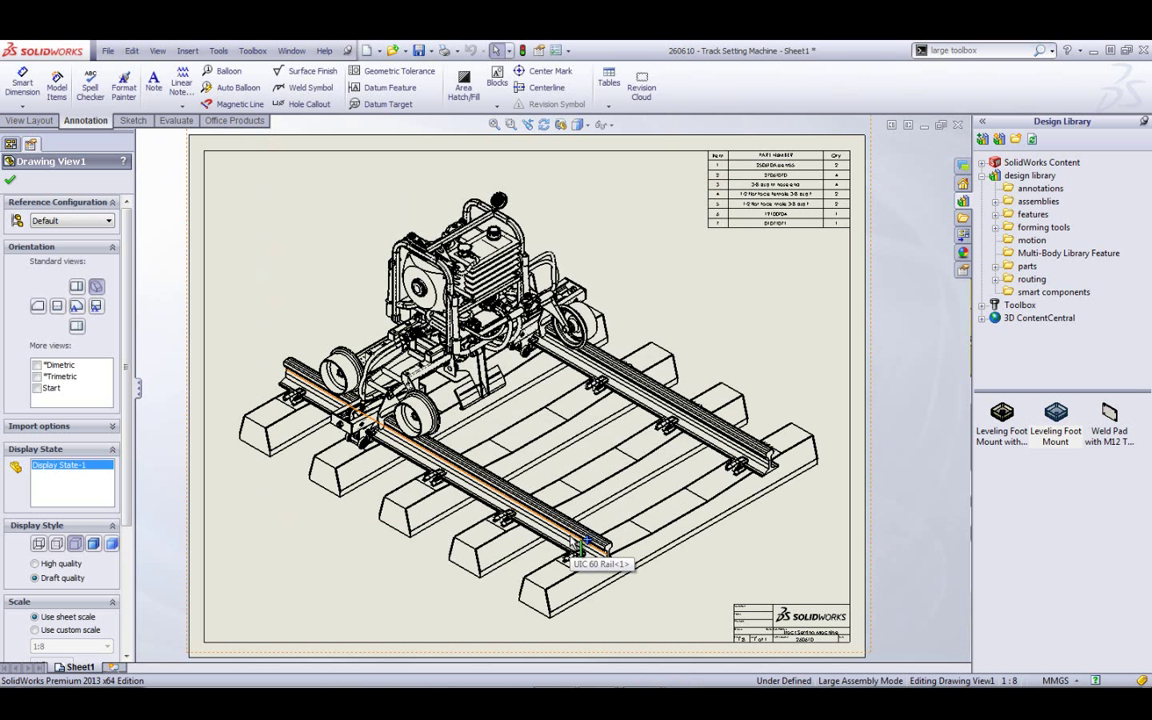
{"action": "left_click", "coordinate": [960, 126]}
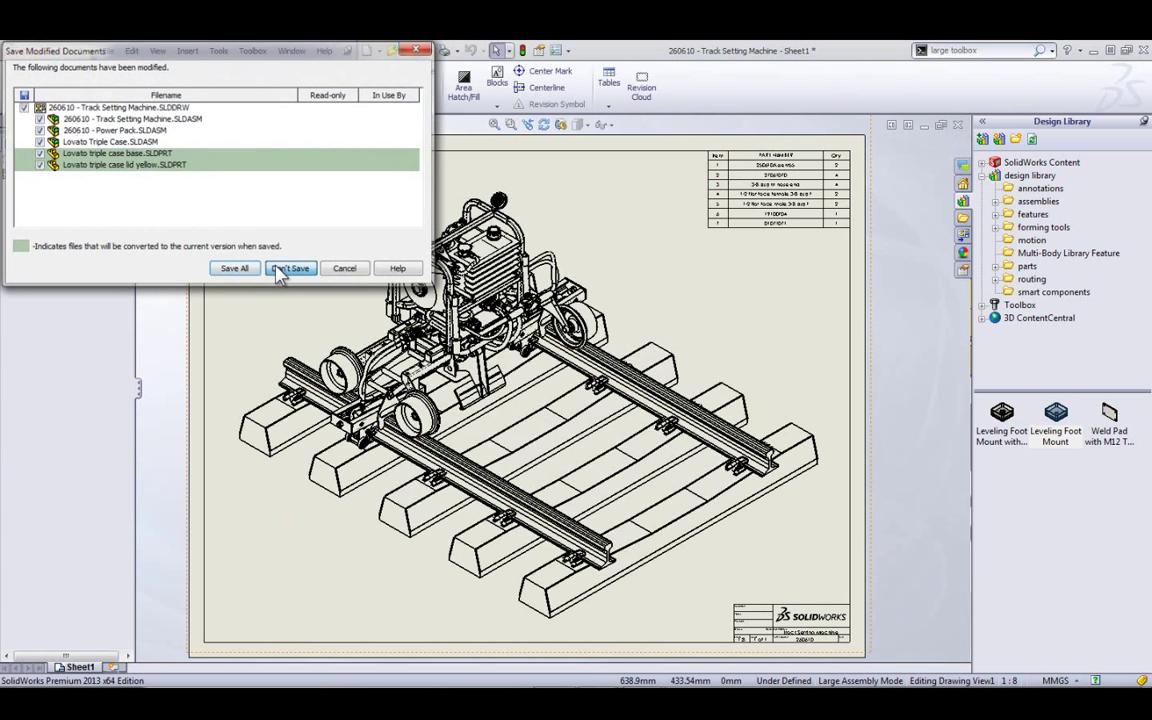
Discard the drawing changes and orbit down to the wheels, rails and lift mechanism.
{"action": "left_click", "coordinate": [280, 269]}
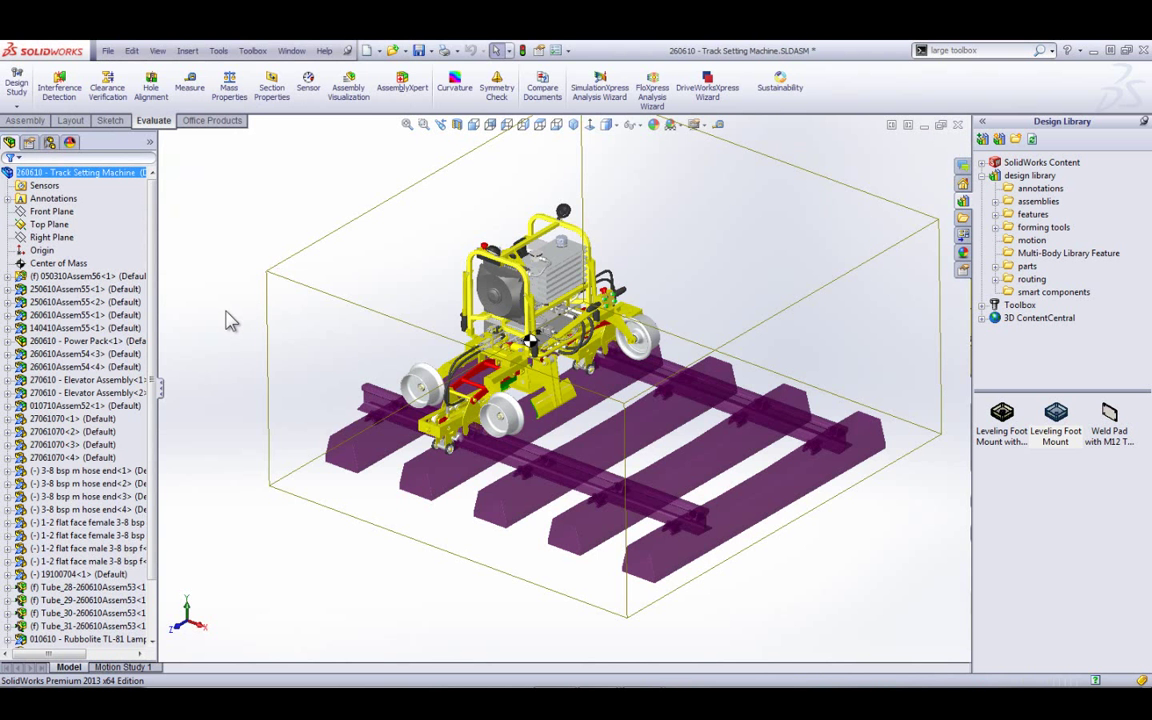
{"action": "left_click", "coordinate": [228, 321]}
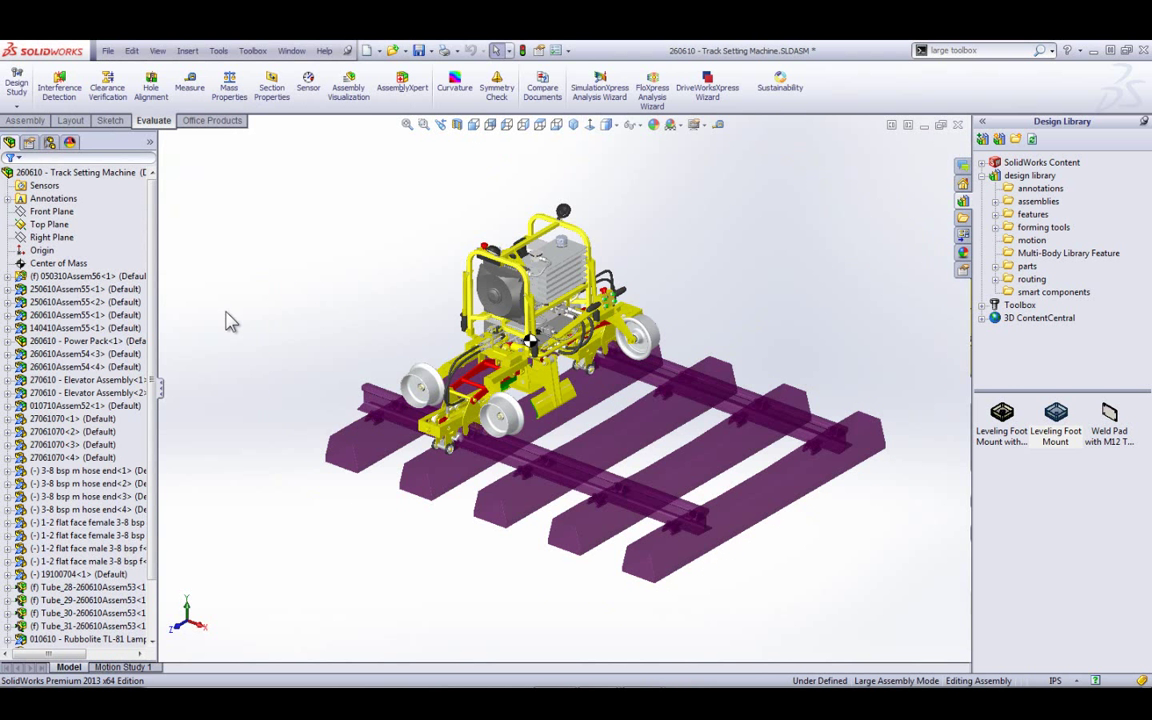
{"action": "middle_click_drag", "start_coordinate": [300, 362], "coordinate": [377, 383]}
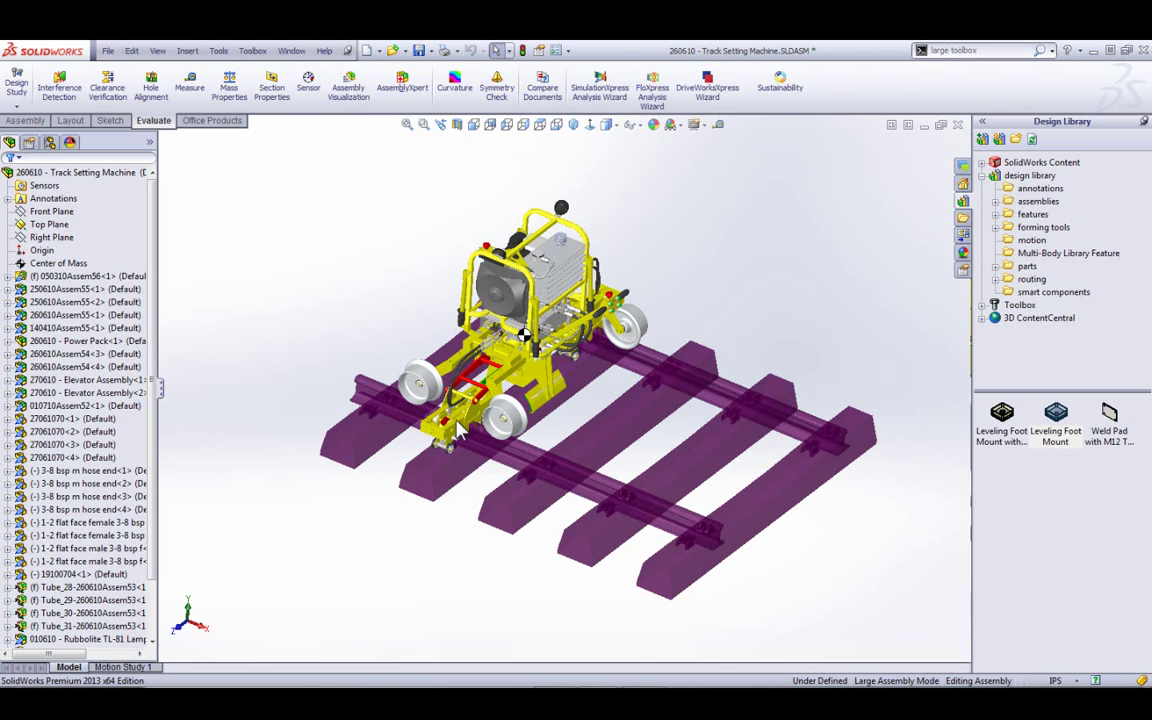
{"action": "scroll", "coordinate": [461, 430], "scroll_direction": "down", "scroll_amount": 5}
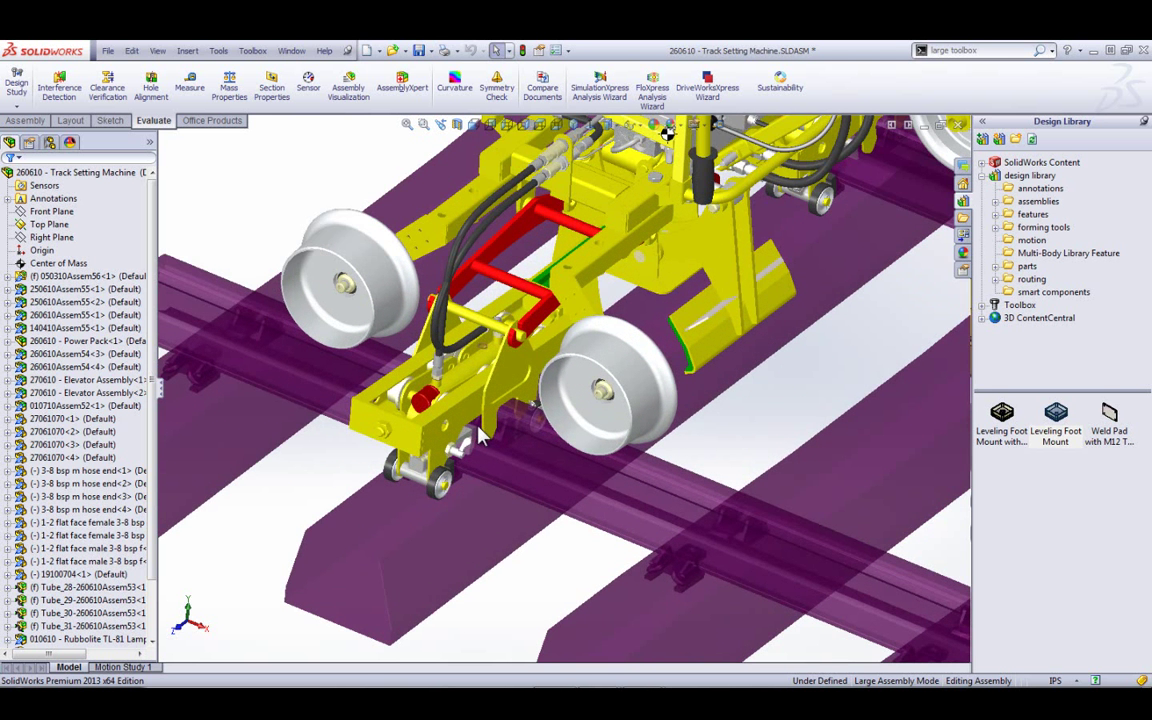
{"action": "middle_click_drag", "start_coordinate": [478, 445], "coordinate": [527, 415]}
{"action": "scroll", "coordinate": [445, 365], "scroll_direction": "down", "scroll_amount": 6}
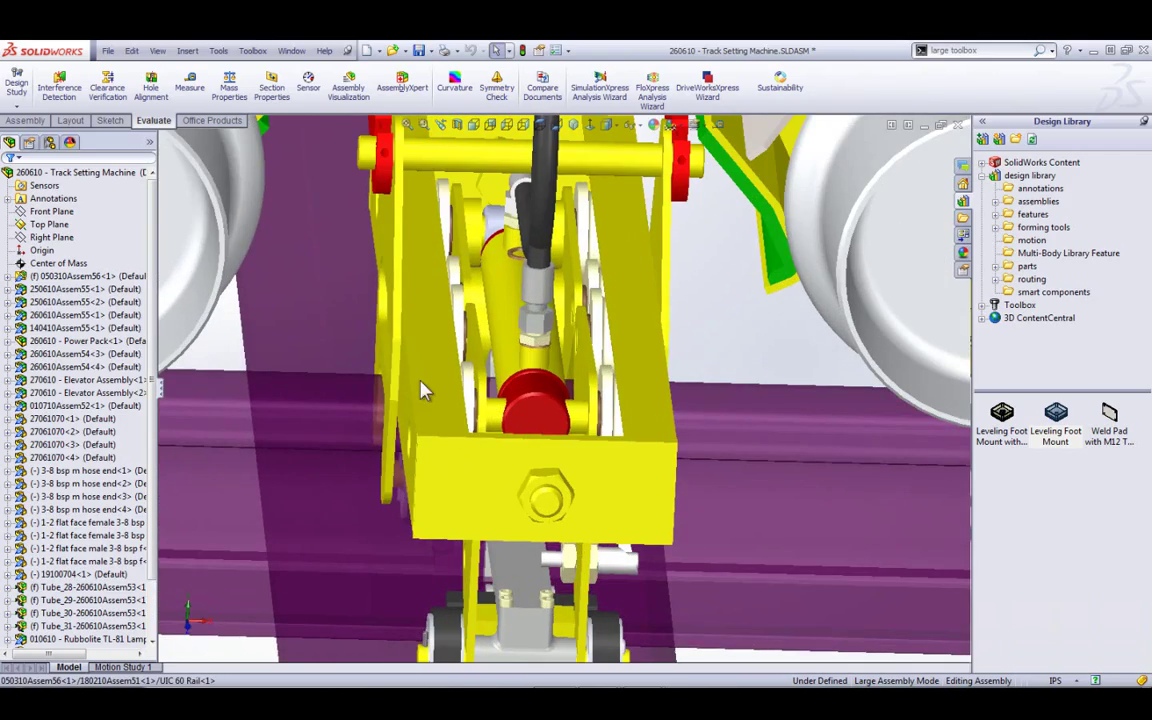
{"action": "mouse_move", "coordinate": [506, 371]}
{"action": "middle_mouse_down"}
{"action": "mouse_move", "coordinate": [500, 392]}
{"action": "mouse_move", "coordinate": [588, 418]}
{"action": "mouse_move", "coordinate": [528, 380]}
{"action": "mouse_move", "coordinate": [510, 385]}
{"action": "middle_mouse_up"}
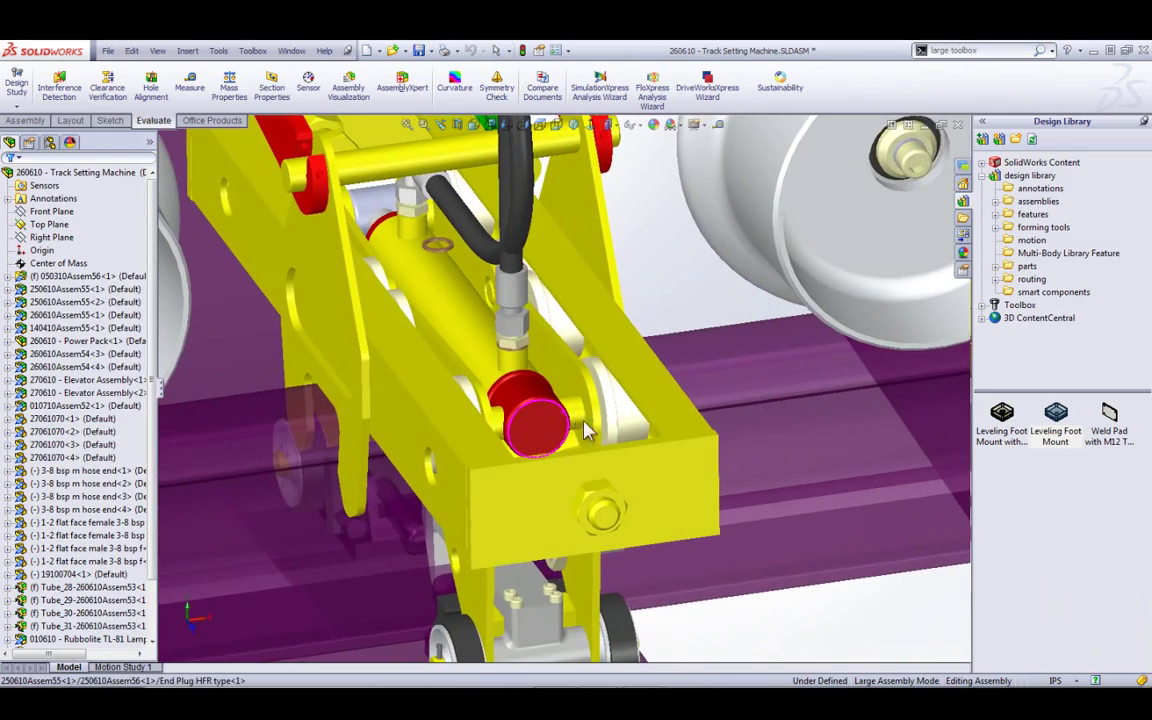
Locate part 25061053<1>, its parent _250610Assem52<4>, and the small guide-roller wheel.
{"action": "left_click", "coordinate": [565, 335]}
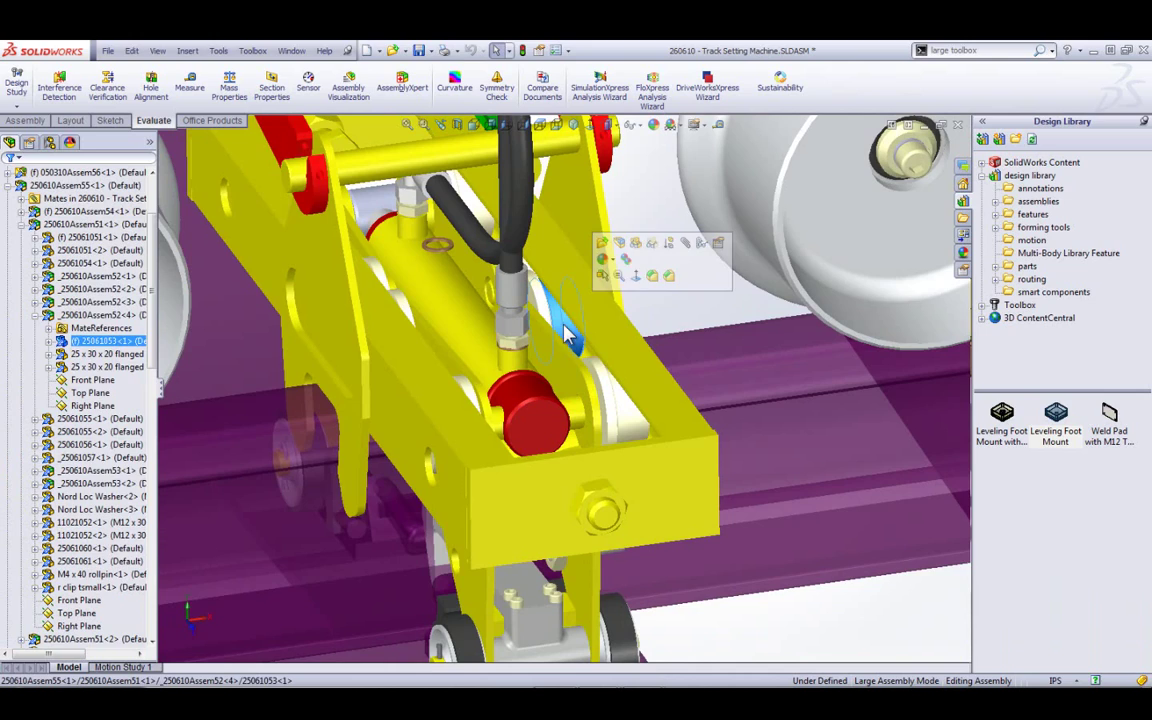
{"action": "left_click", "coordinate": [100, 315]}
{"action": "scroll", "coordinate": [510, 445], "scroll_direction": "up", "scroll_amount": 5}
{"action": "middle_click_drag", "start_coordinate": [459, 395], "coordinate": [540, 470]}
{"action": "scroll", "coordinate": [493, 400], "scroll_direction": "down", "scroll_amount": 2}
{"action": "scroll", "coordinate": [558, 487], "scroll_direction": "down", "scroll_amount": 4}
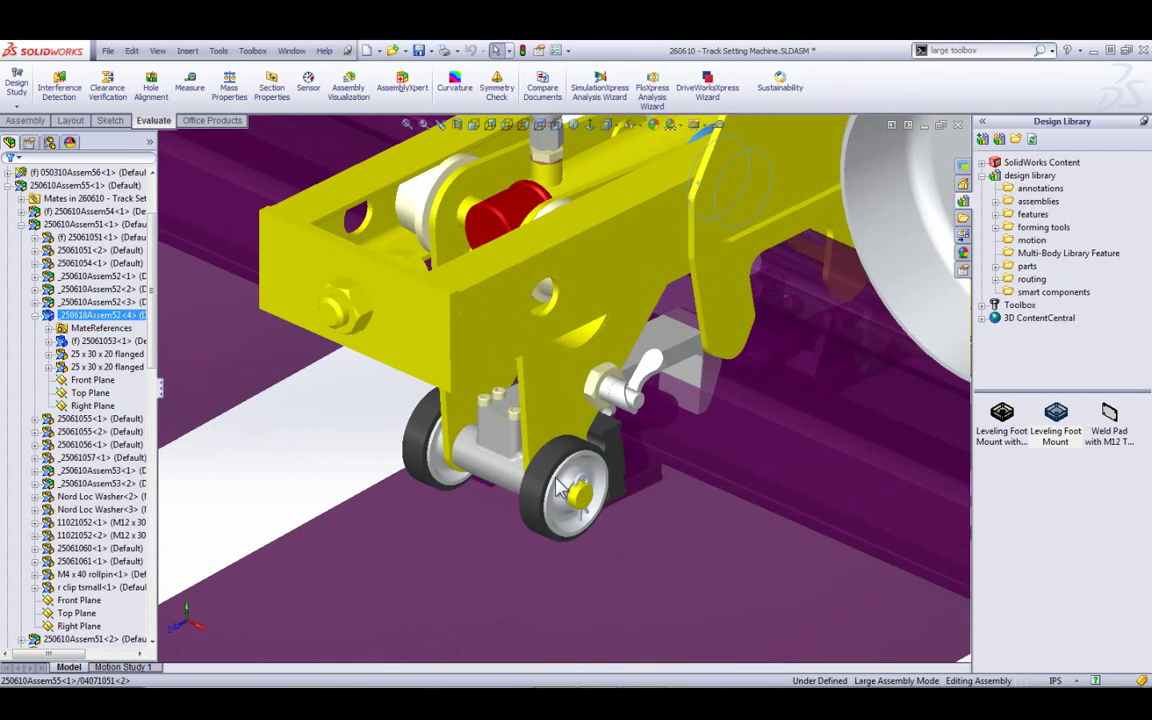
{"action": "left_click", "coordinate": [540, 480]}
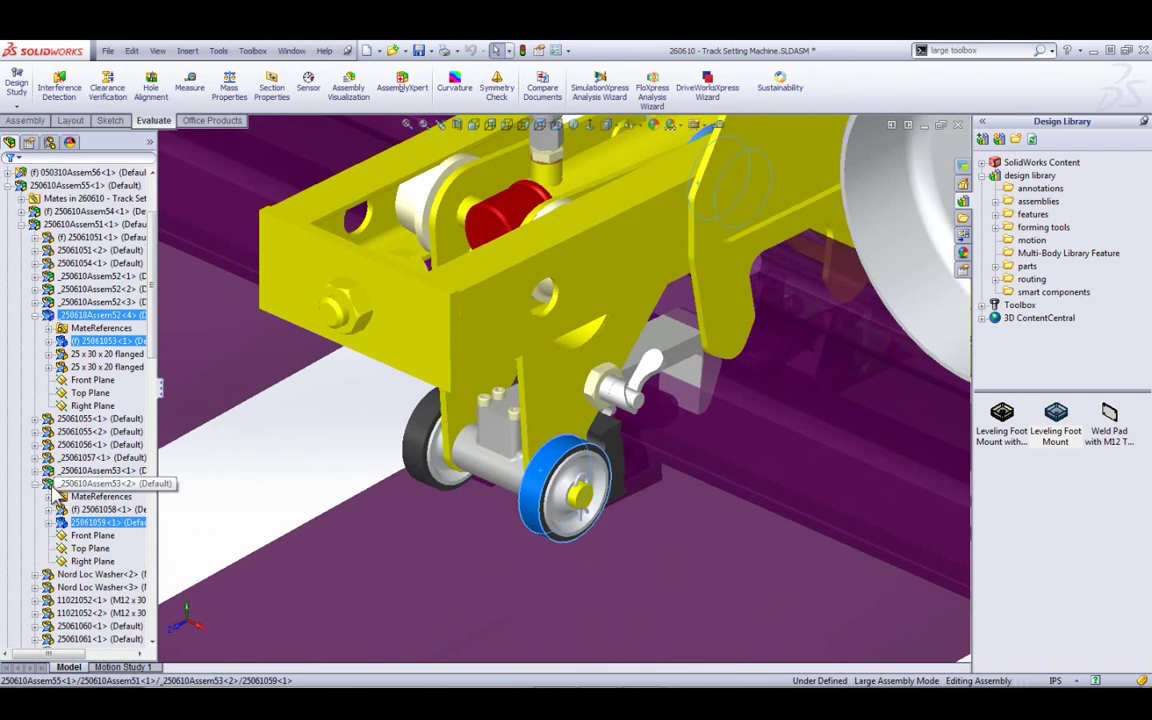
{"action": "scroll", "coordinate": [367, 445], "scroll_direction": "up", "scroll_amount": 3}
{"action": "middle_click_drag", "start_coordinate": [367, 445], "coordinate": [600, 490]}
{"action": "scroll", "coordinate": [676, 470], "scroll_direction": "down", "scroll_amount": 3}
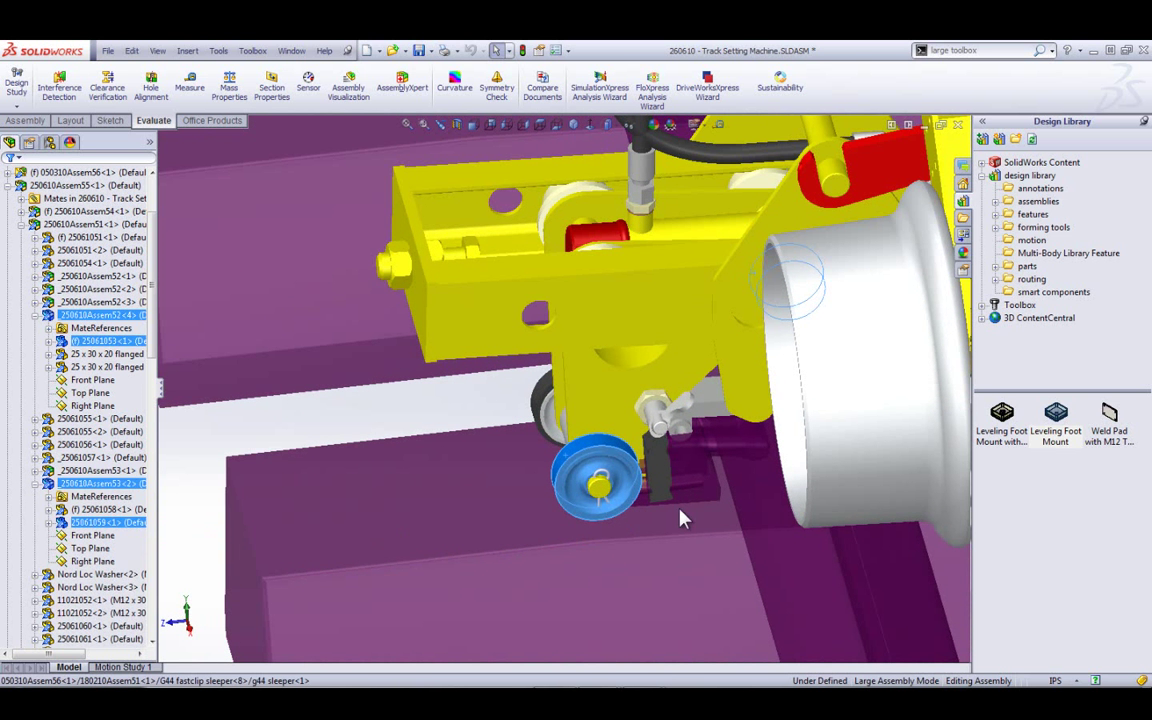
Delete the selected guide wheel and black wear pad using Yes to All.
{"action": "left_click", "coordinate": [662, 477], "text": "ctrl"}
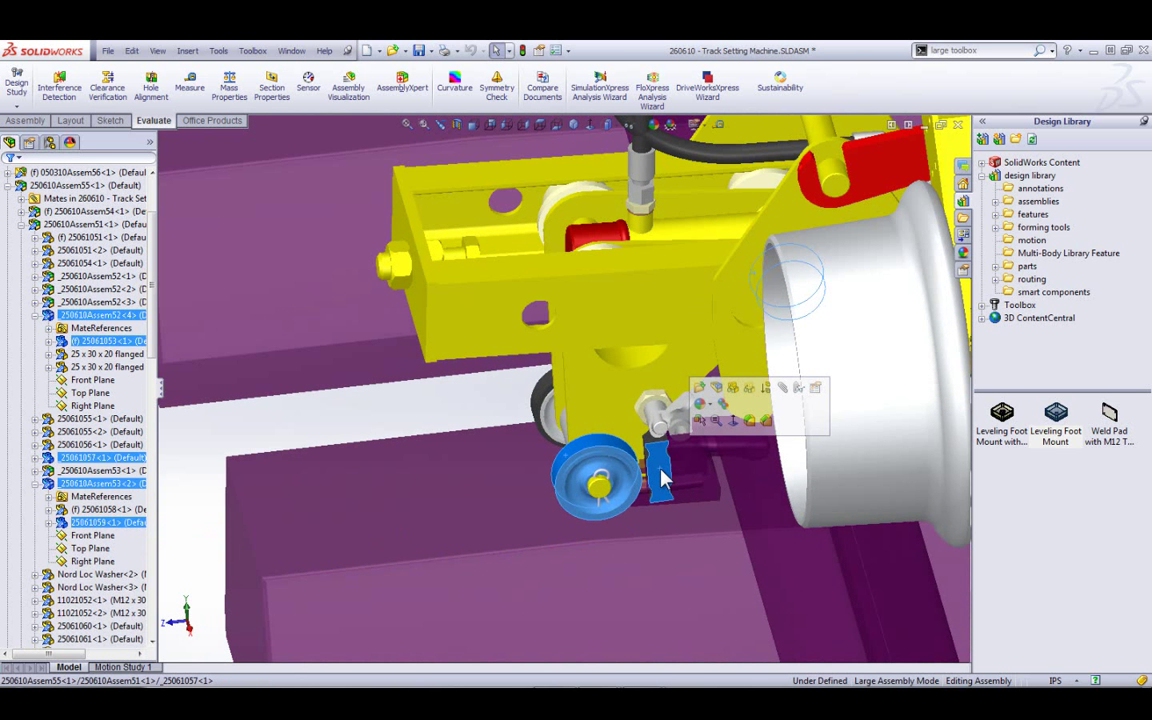
{"action": "key", "text": "Delete"}
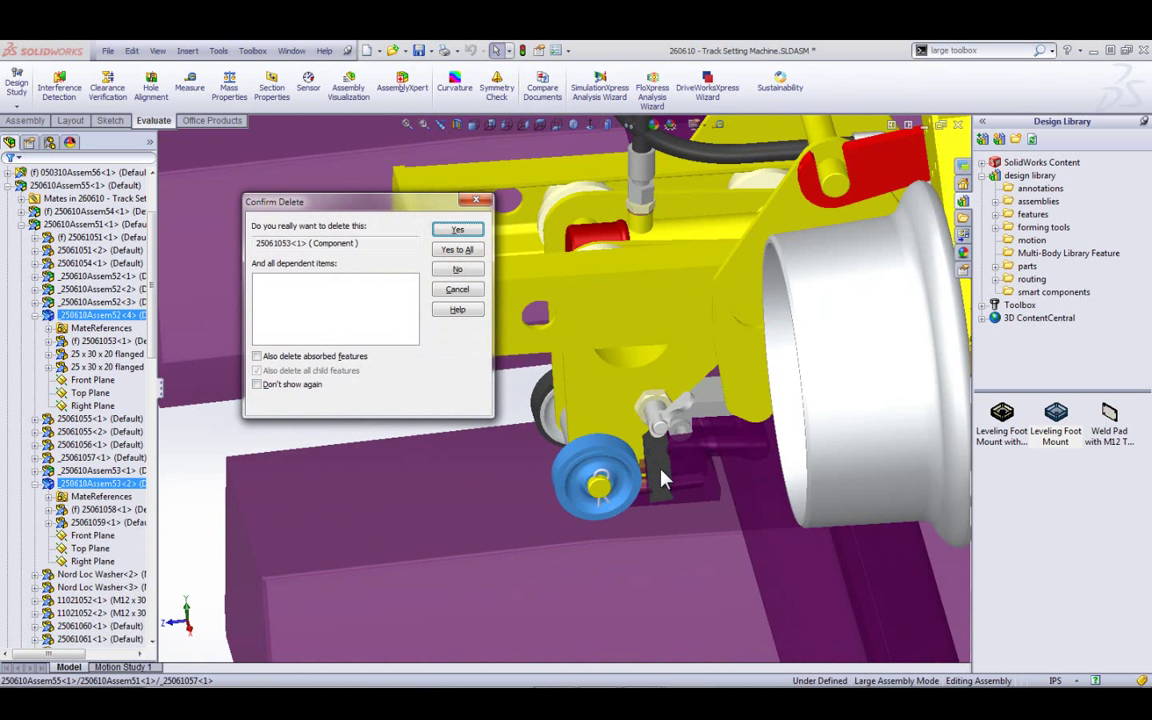
{"action": "left_click", "coordinate": [457, 250]}
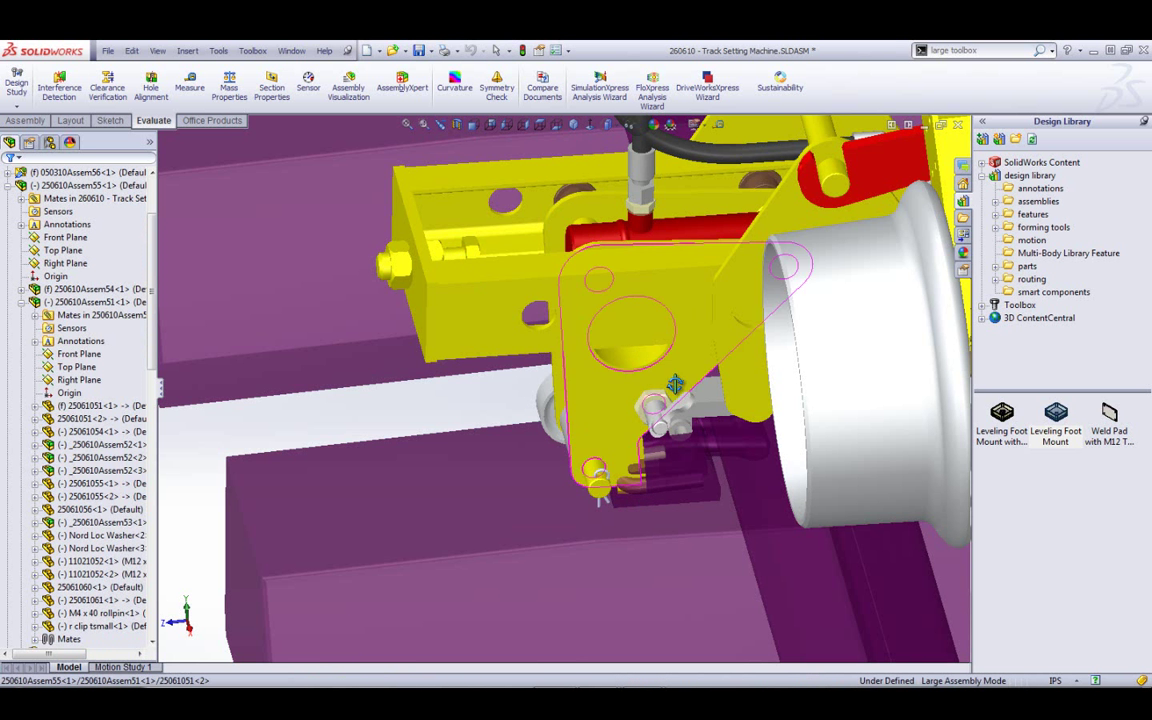
{"action": "middle_click_drag", "start_coordinate": [590, 328], "coordinate": [745, 390]}
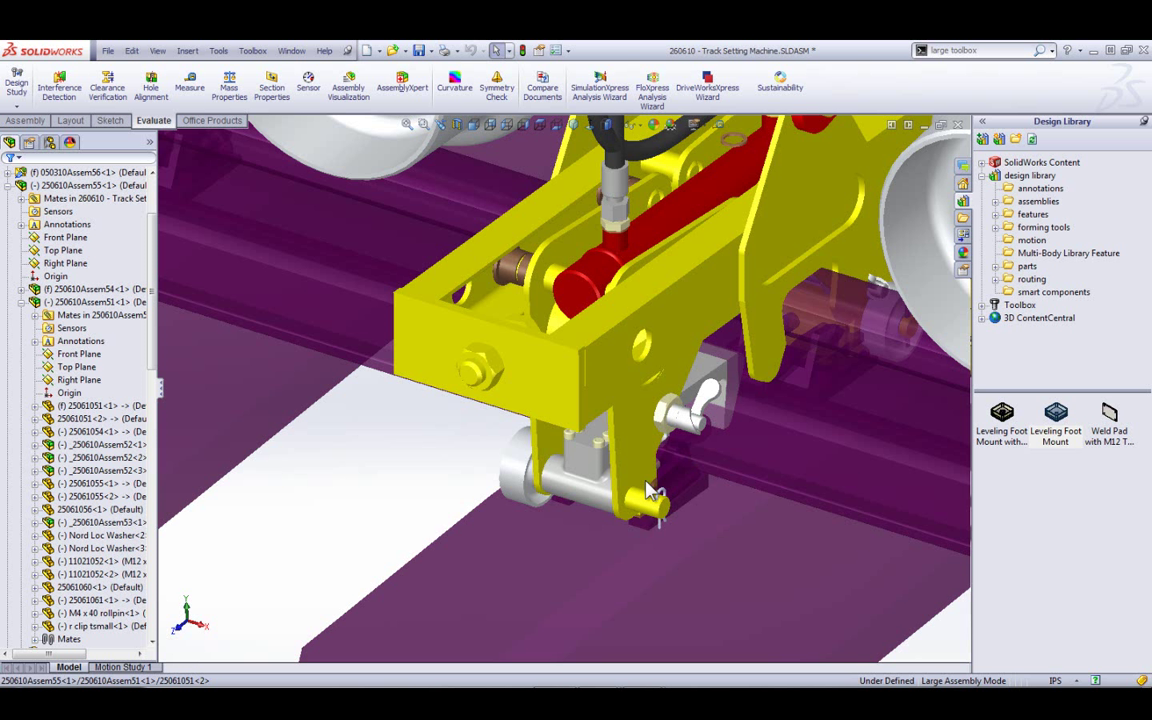
Select parent sub-assembly 250610Assem51-1 from the bracket plate and open it separately.
{"action": "right_click", "coordinate": [643, 435]}
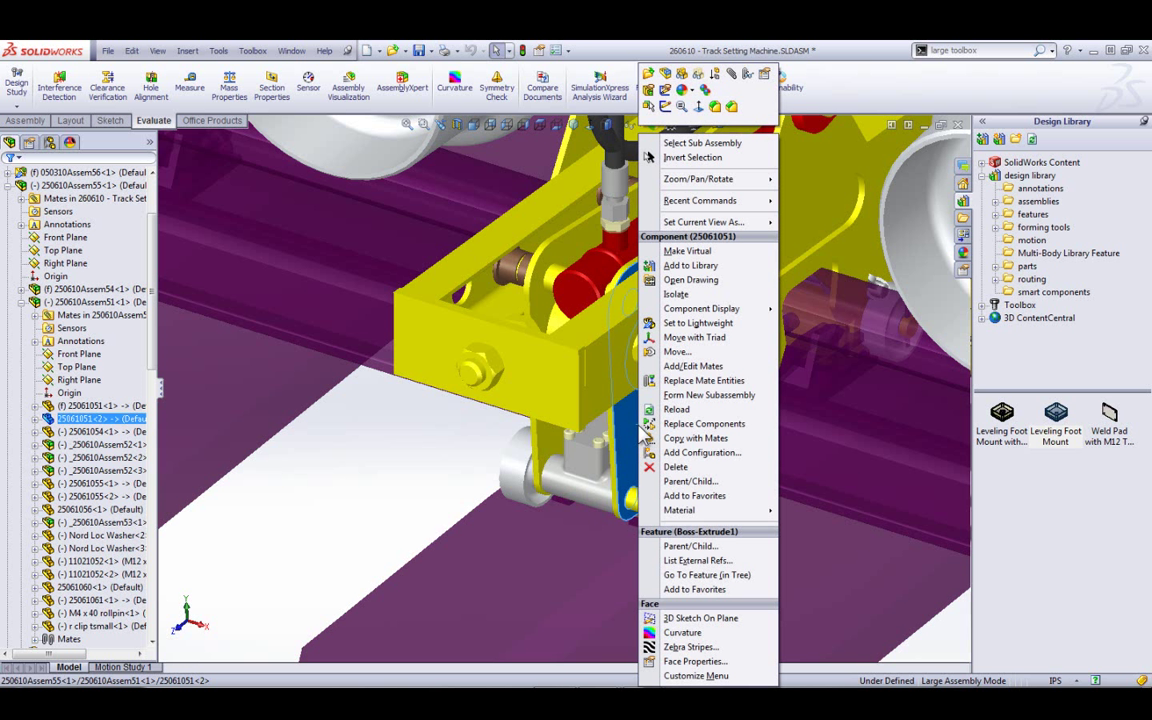
{"action": "left_click", "coordinate": [714, 148]}
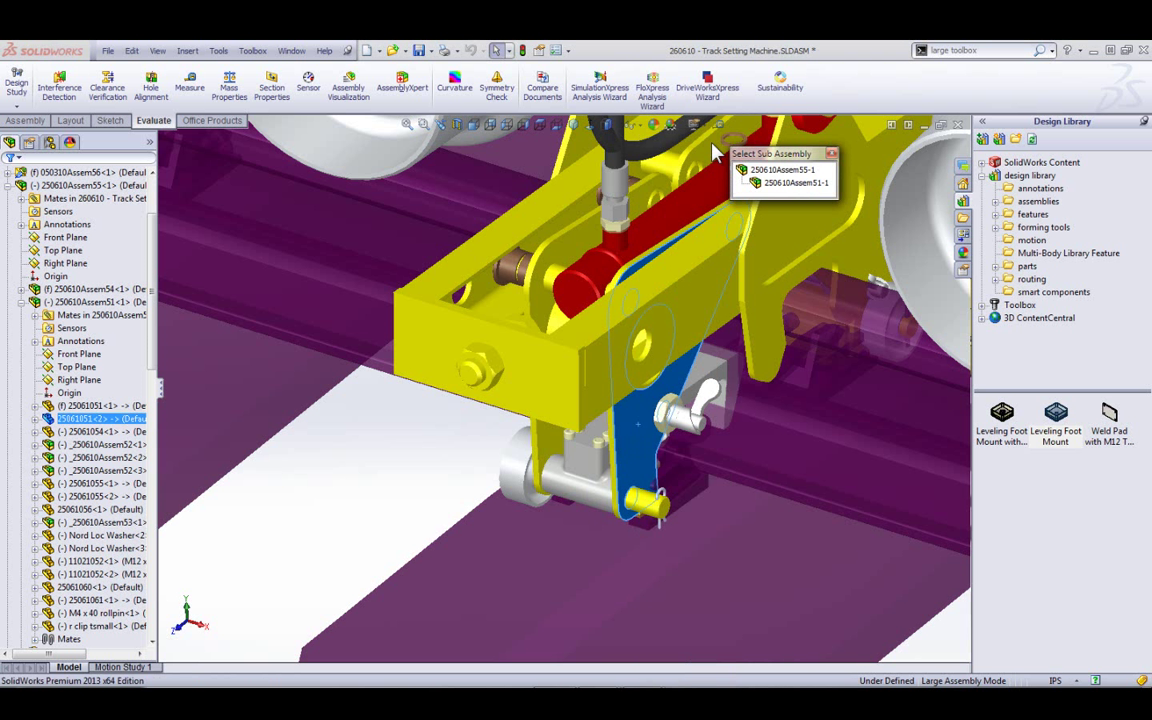
{"action": "left_click", "coordinate": [798, 184]}
{"action": "left_click", "coordinate": [781, 116]}
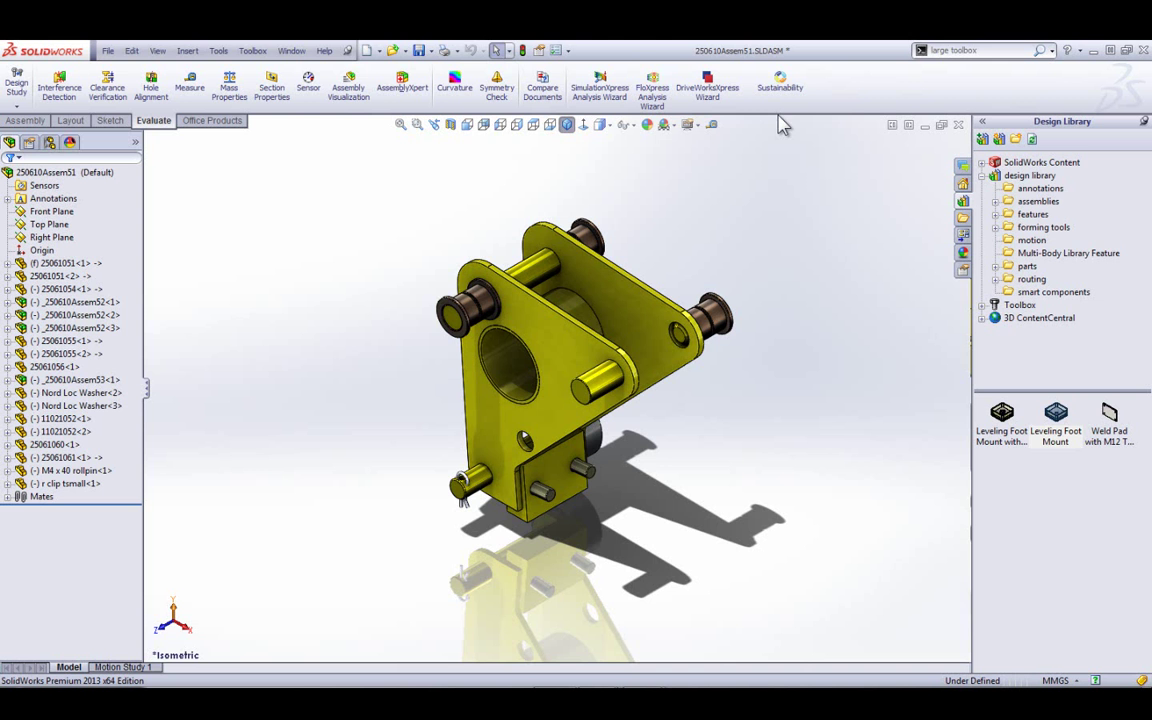
Load _250610Assem52, _250610Assem53 and _25061057 through Insert Components.
{"action": "middle_click_drag", "start_coordinate": [684, 452], "coordinate": [566, 378]}
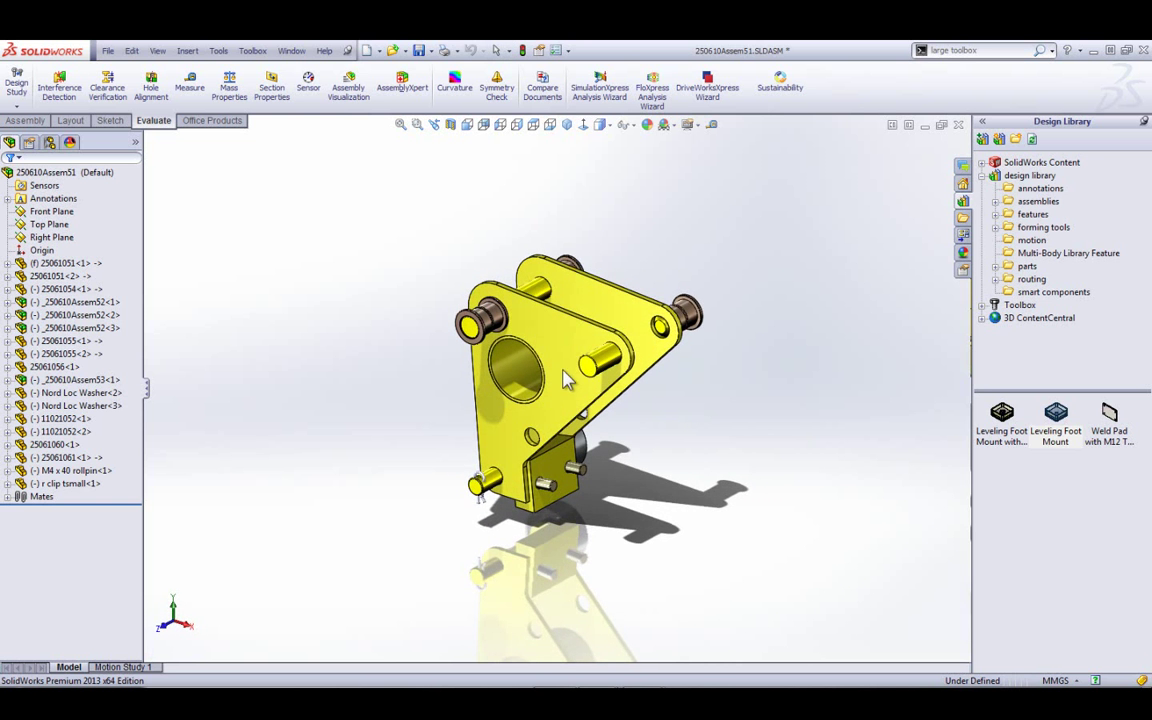
{"action": "scroll", "coordinate": [566, 378], "scroll_direction": "down", "scroll_amount": 2}
{"action": "scroll", "coordinate": [614, 520], "scroll_direction": "down", "scroll_amount": 2}
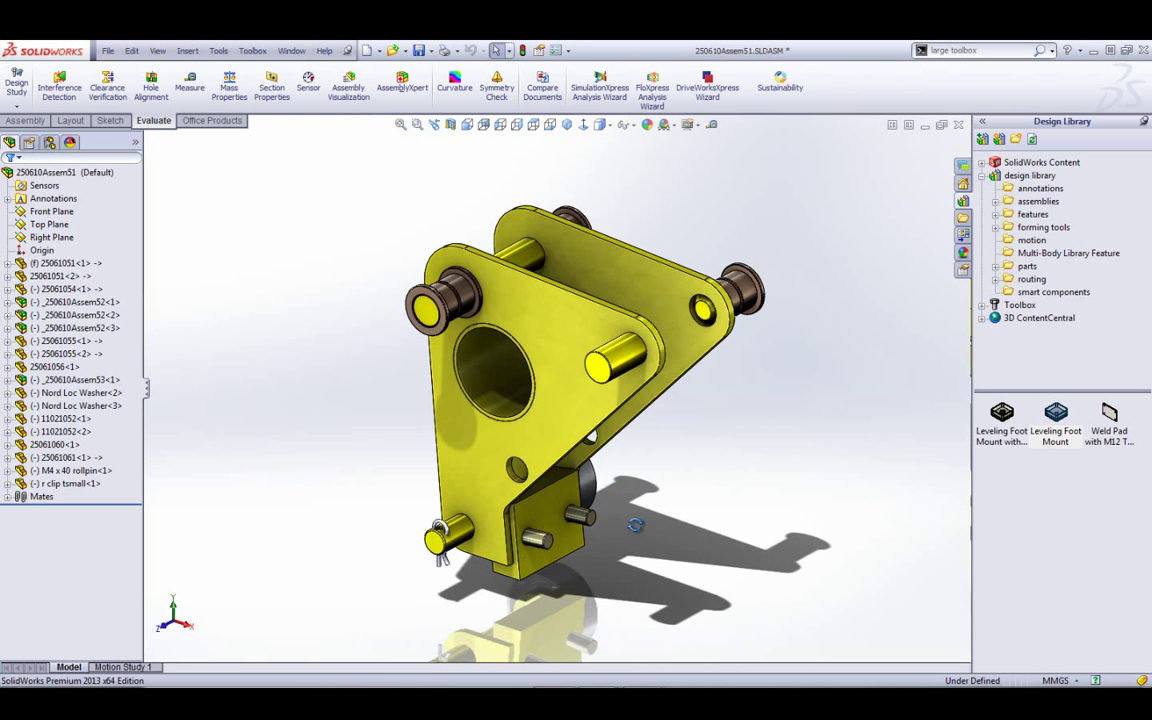
{"action": "middle_click_drag", "start_coordinate": [635, 524], "coordinate": [554, 467]}
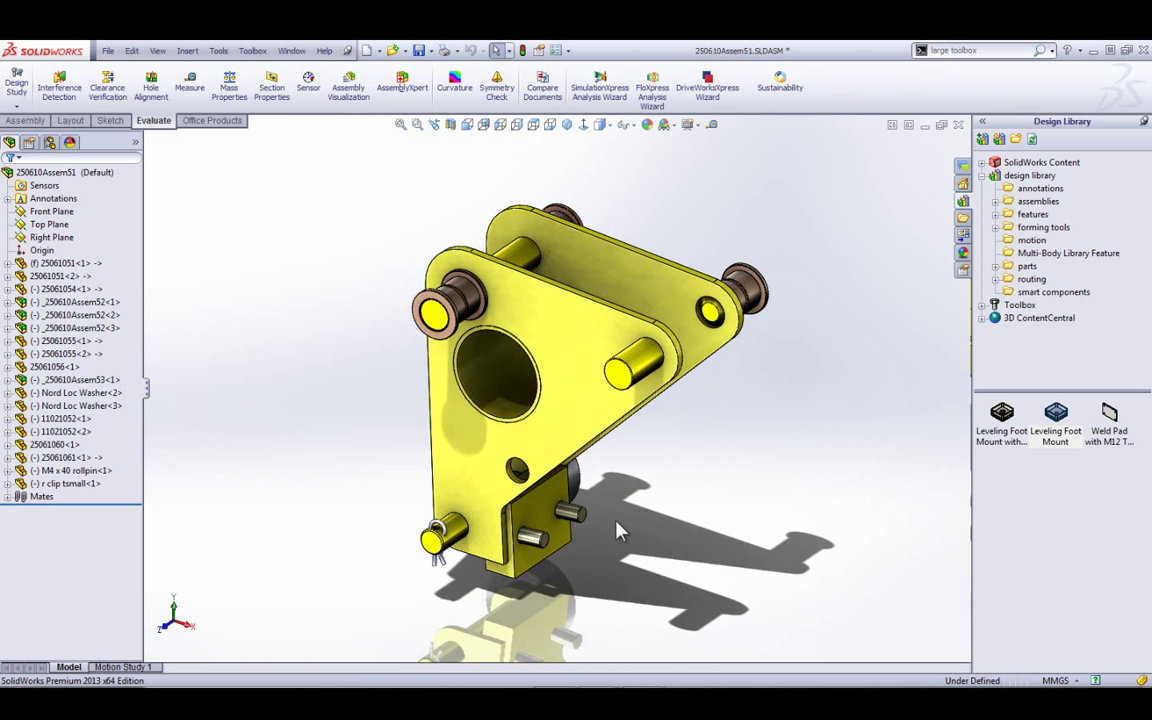
{"action": "left_click", "coordinate": [27, 120]}
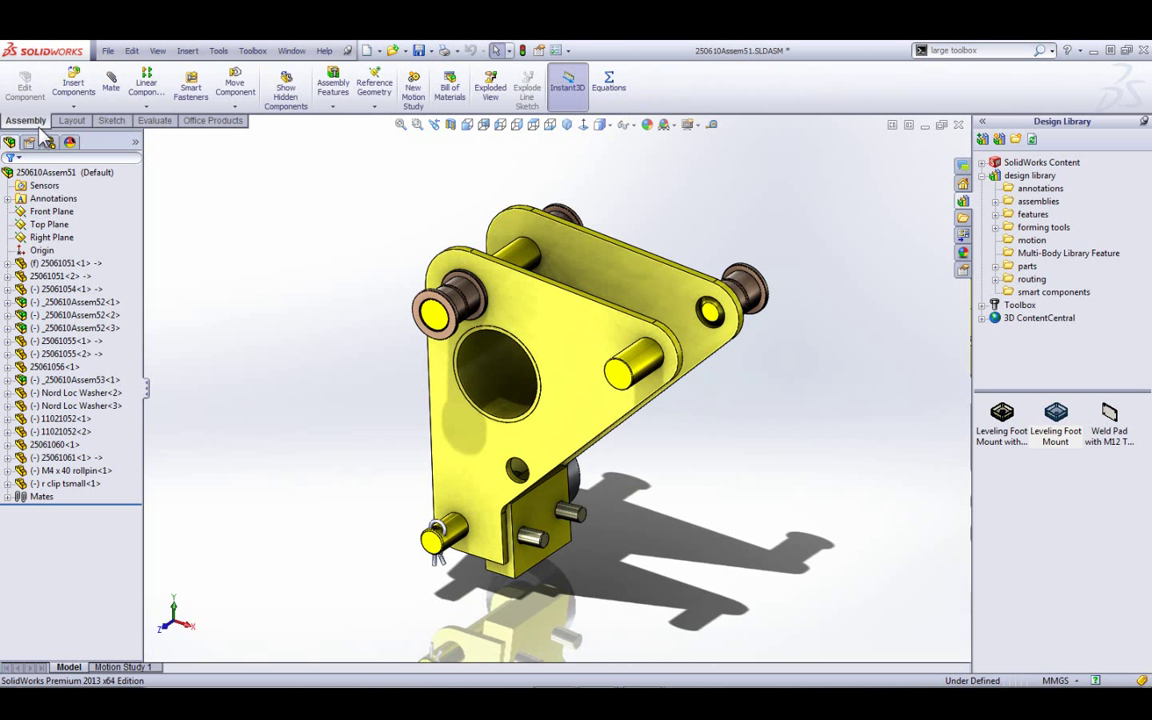
{"action": "left_click", "coordinate": [73, 86]}
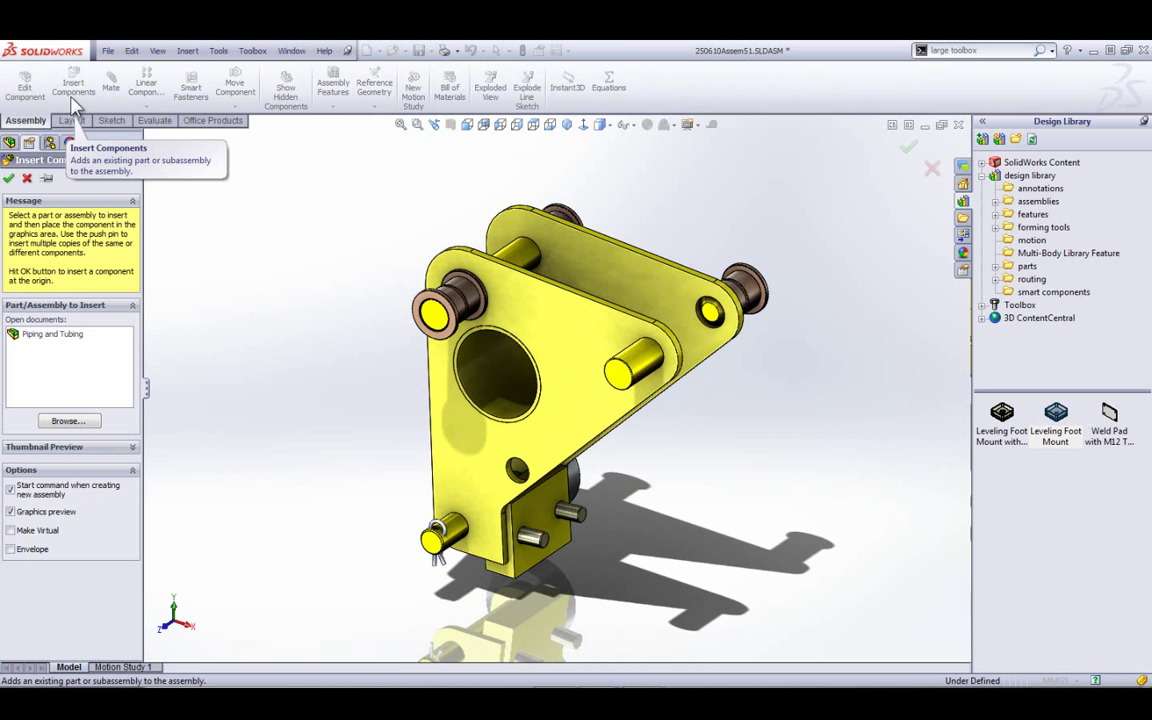
{"action": "left_click", "coordinate": [92, 422]}
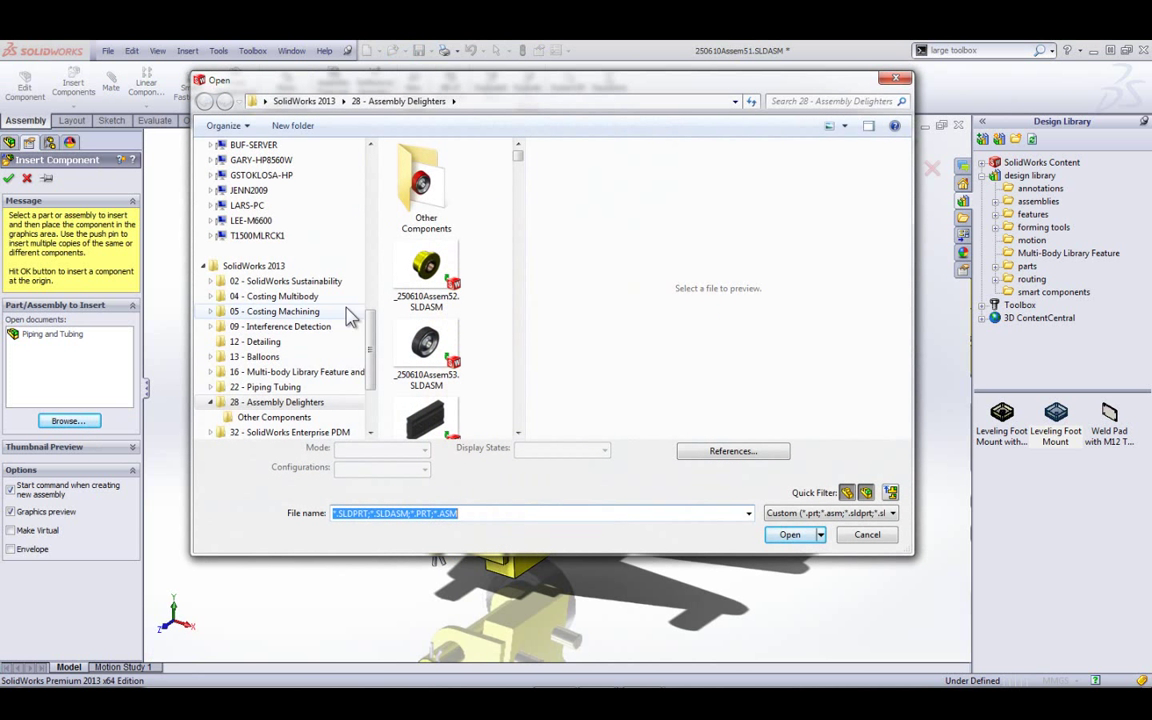
{"action": "left_click", "coordinate": [437, 268]}
{"action": "left_click", "coordinate": [447, 350], "text": "ctrl"}
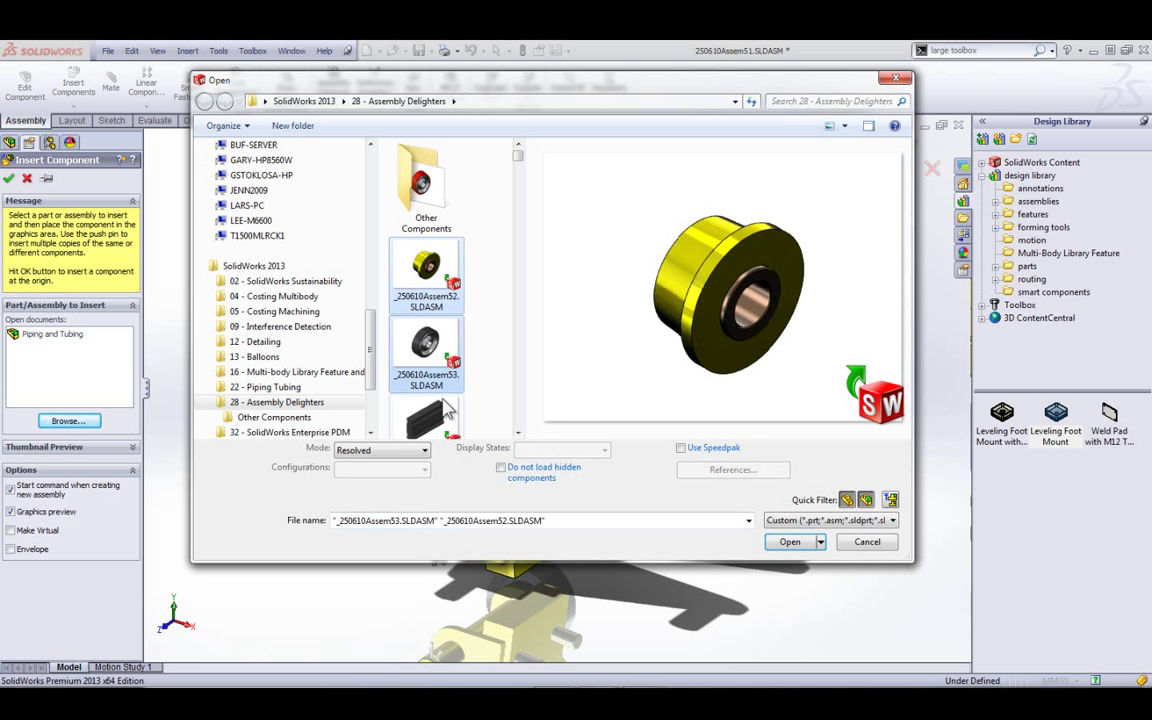
{"action": "scroll", "coordinate": [445, 410], "scroll_direction": "down", "scroll_amount": 1}
{"action": "left_click", "coordinate": [445, 418], "text": "ctrl"}
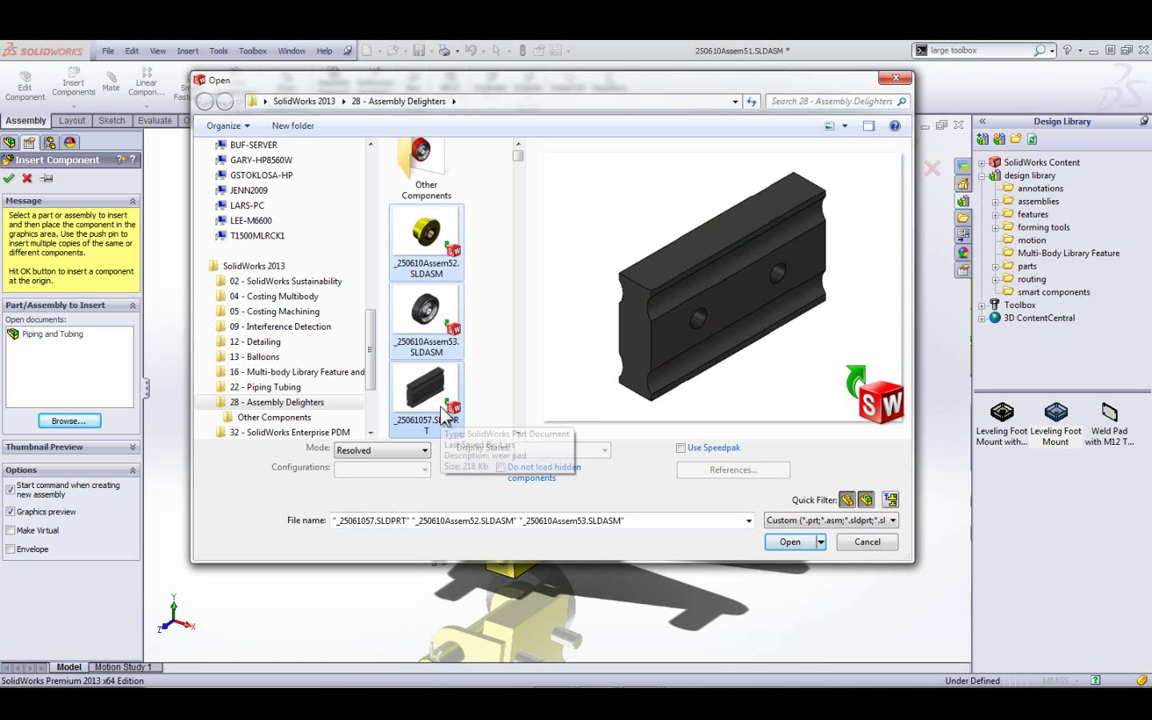
{"action": "left_click", "coordinate": [786, 542]}
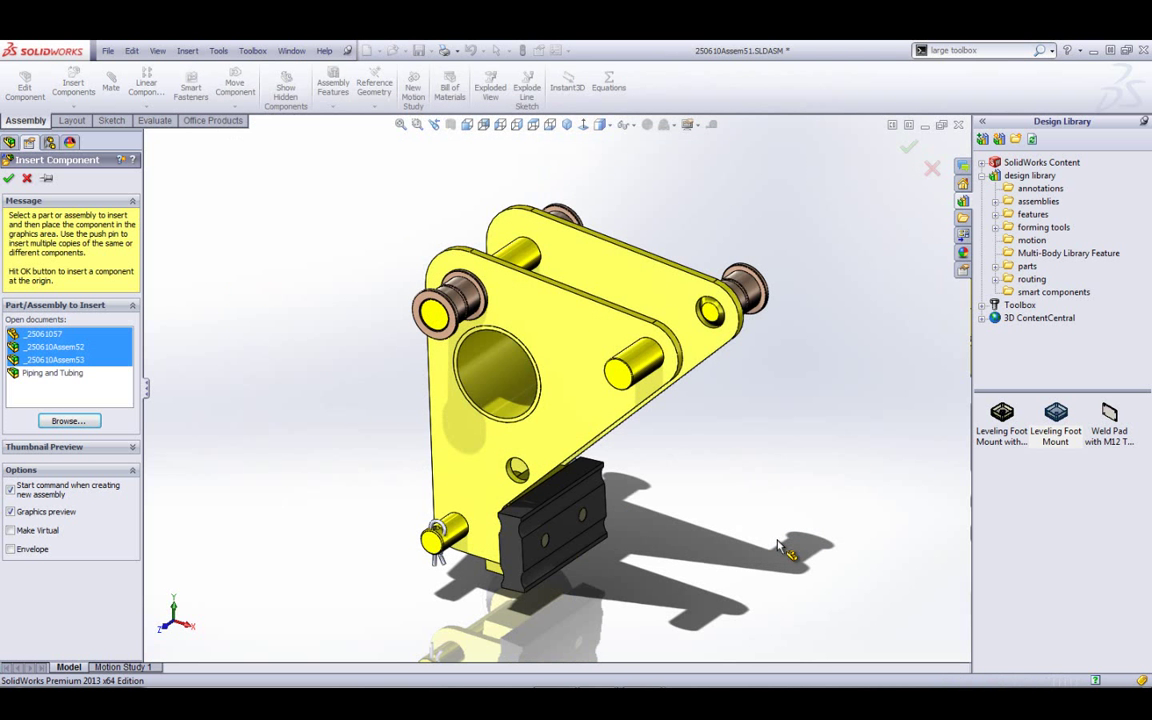
Place the wear pad, flanged roller and guide wheel under the roller bracket.
{"action": "left_click", "coordinate": [575, 525]}
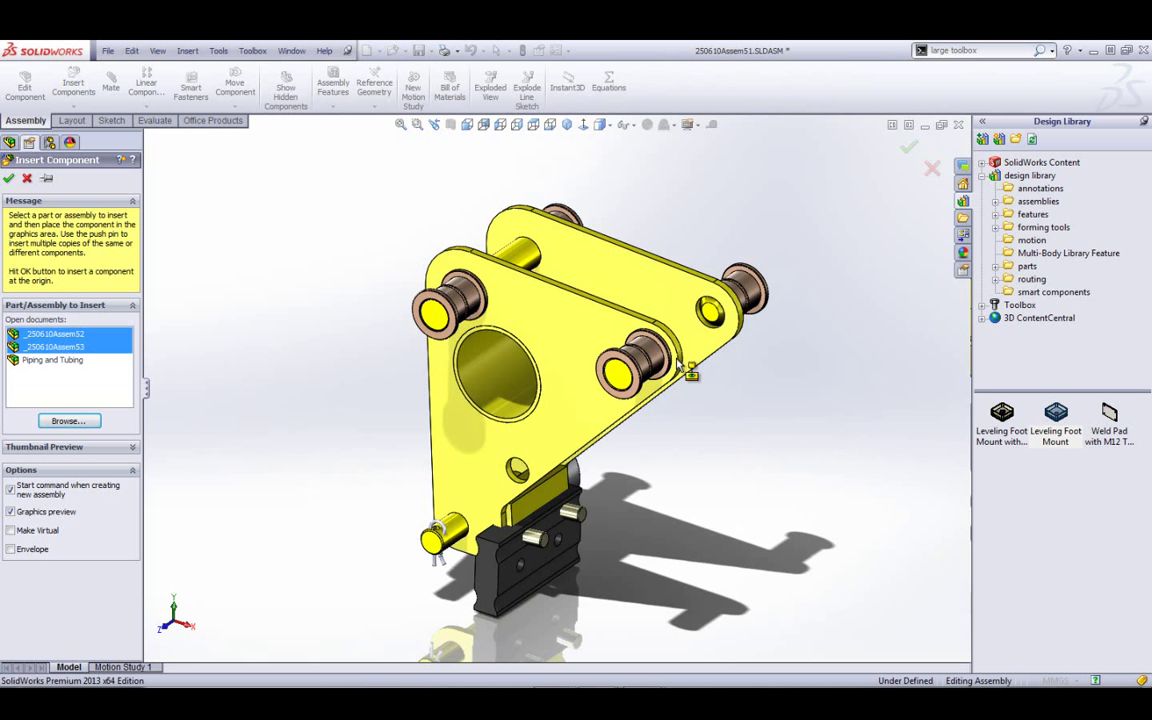
{"action": "left_click", "coordinate": [680, 366]}
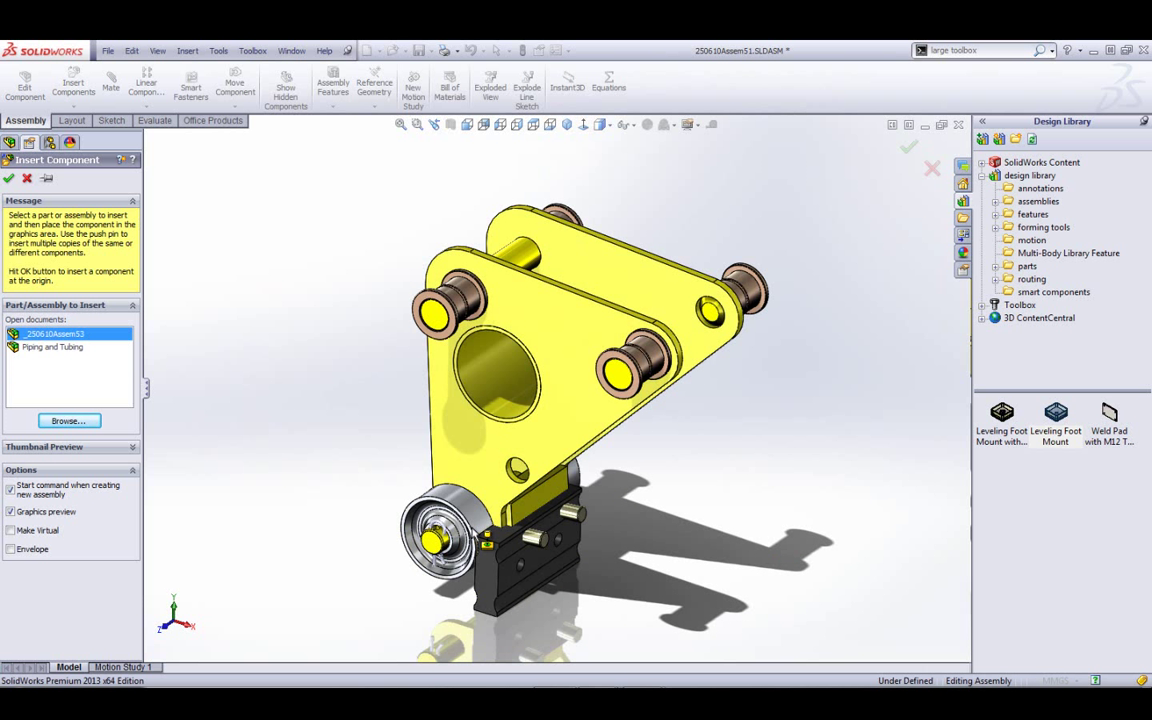
{"action": "left_click", "coordinate": [470, 528]}
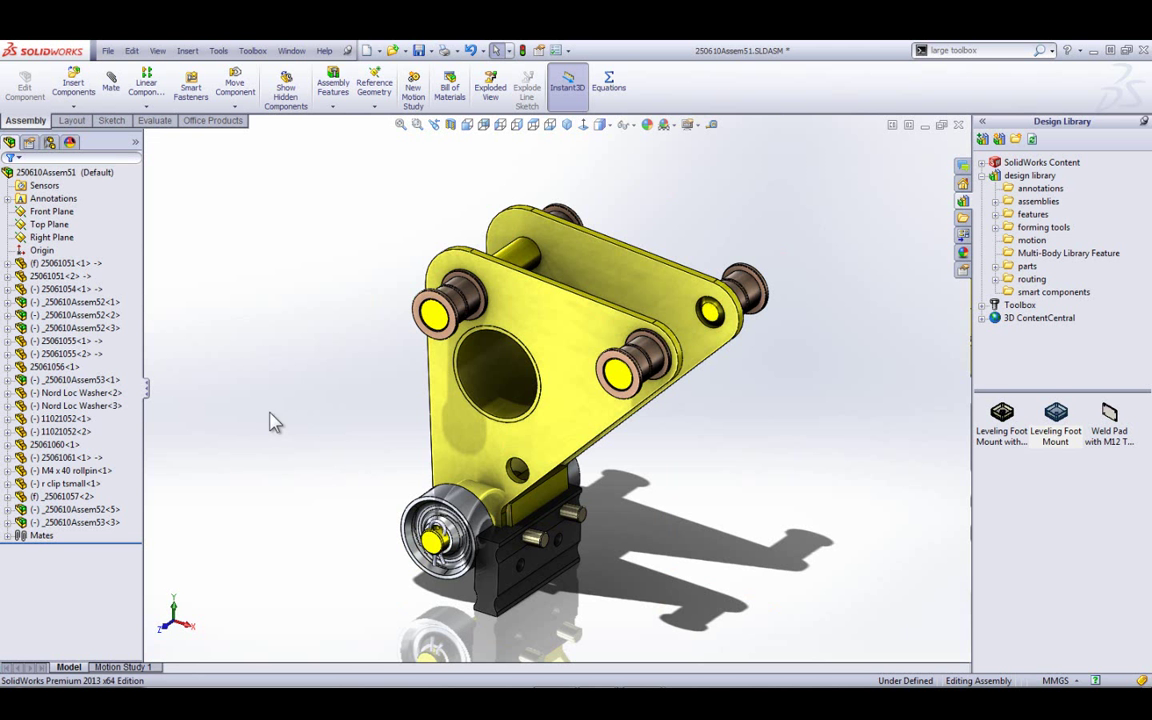
Select the lower guide wheel _250610Assem53<3> in the FeatureManager tree.
{"action": "middle_click_drag", "start_coordinate": [273, 419], "coordinate": [610, 487]}
{"action": "scroll", "coordinate": [491, 575], "scroll_direction": "down", "scroll_amount": 2}
{"action": "scroll", "coordinate": [491, 575], "scroll_direction": "up", "scroll_amount": 3}
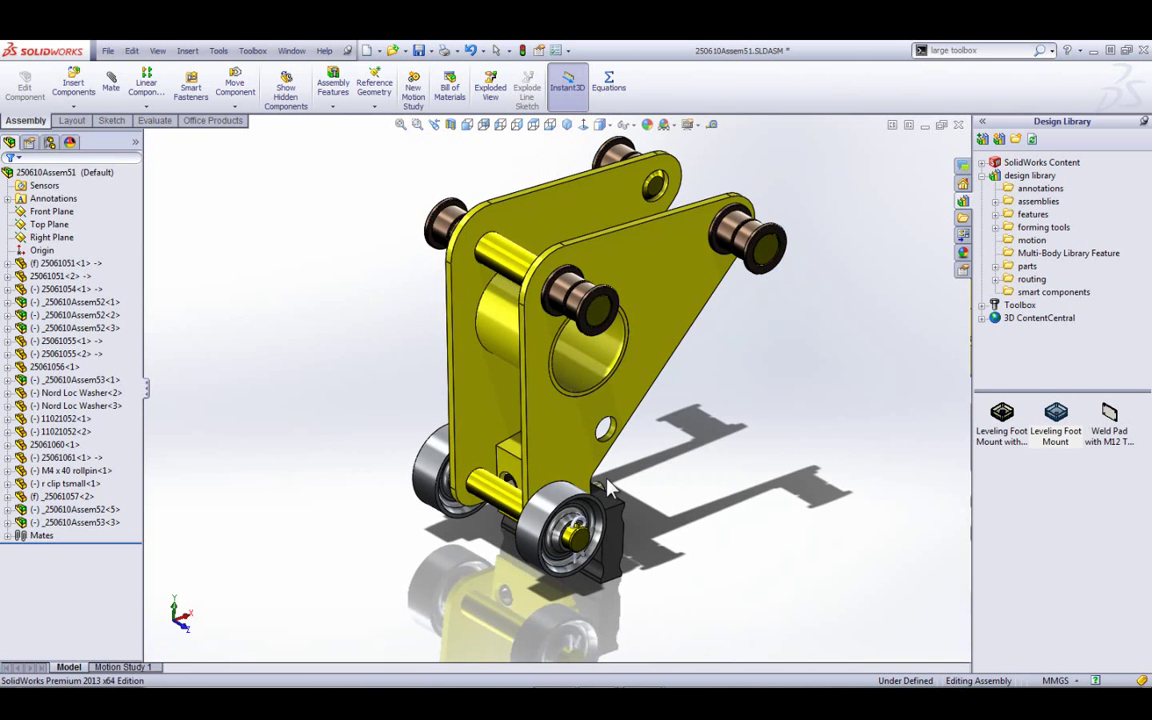
{"action": "scroll", "coordinate": [610, 487], "scroll_direction": "down", "scroll_amount": 2}
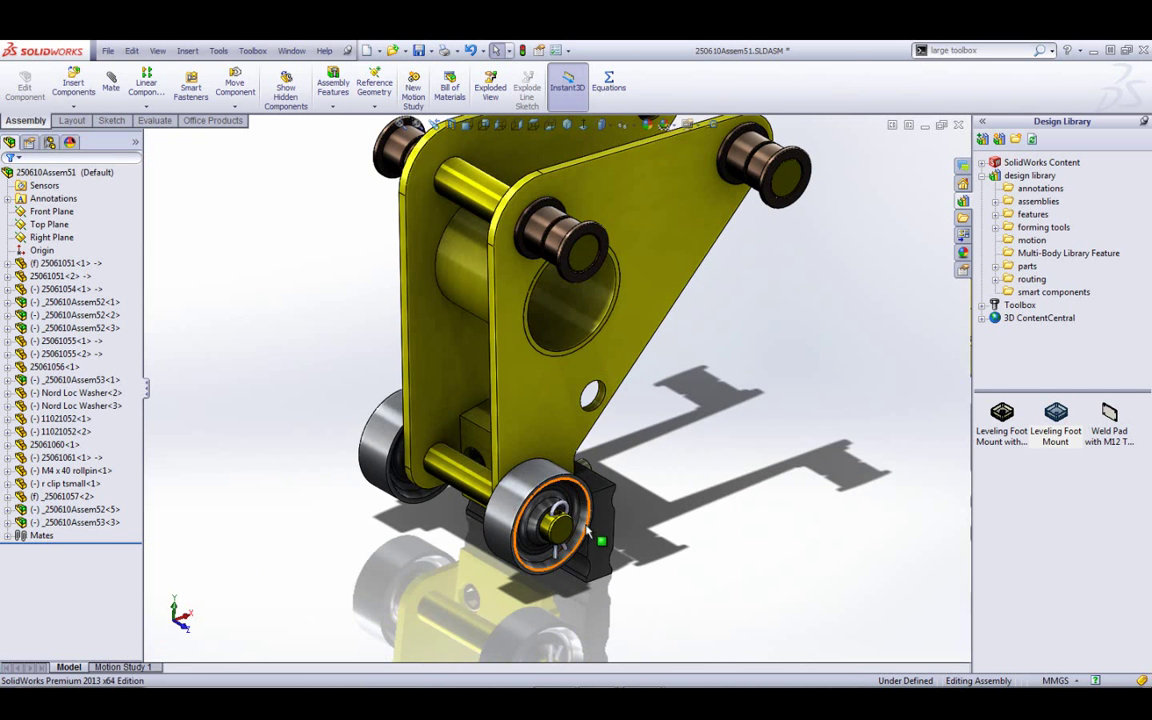
{"action": "left_click", "coordinate": [588, 530]}
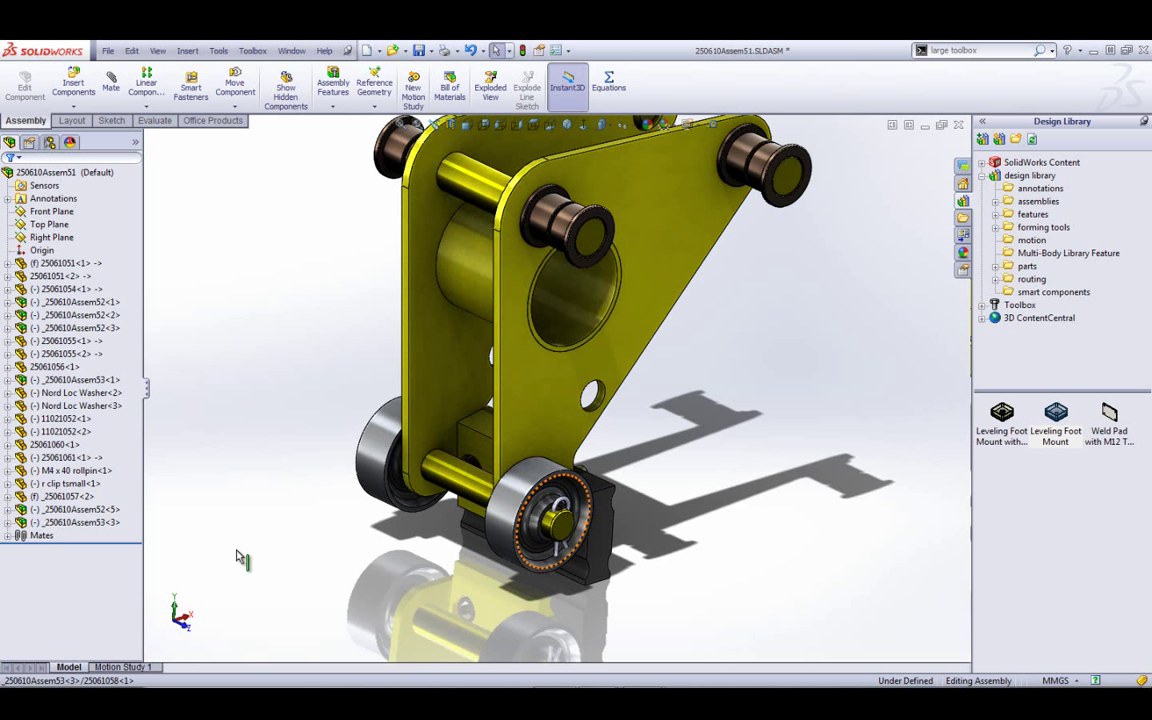
{"action": "left_click", "coordinate": [95, 524]}
Replace the wheel with 250610Assem53.SLDPRT from the Other Components folder.
{"action": "right_click", "coordinate": [87, 526]}
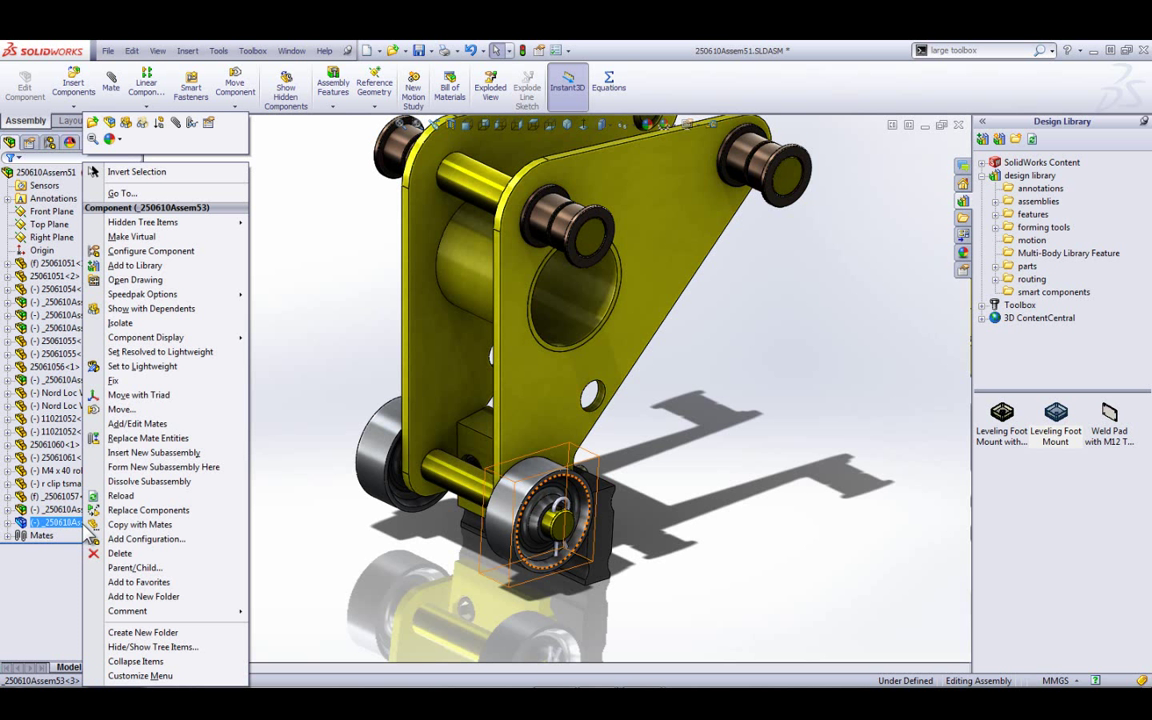
{"action": "left_click", "coordinate": [133, 510]}
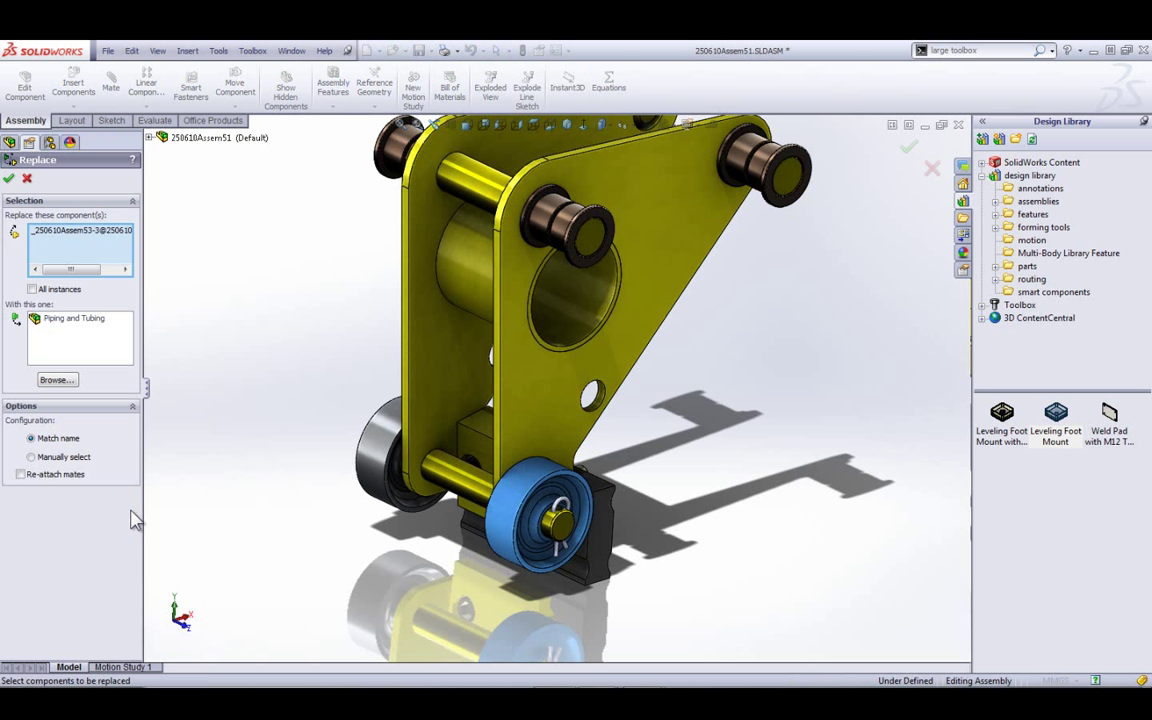
{"action": "left_click", "coordinate": [57, 381]}
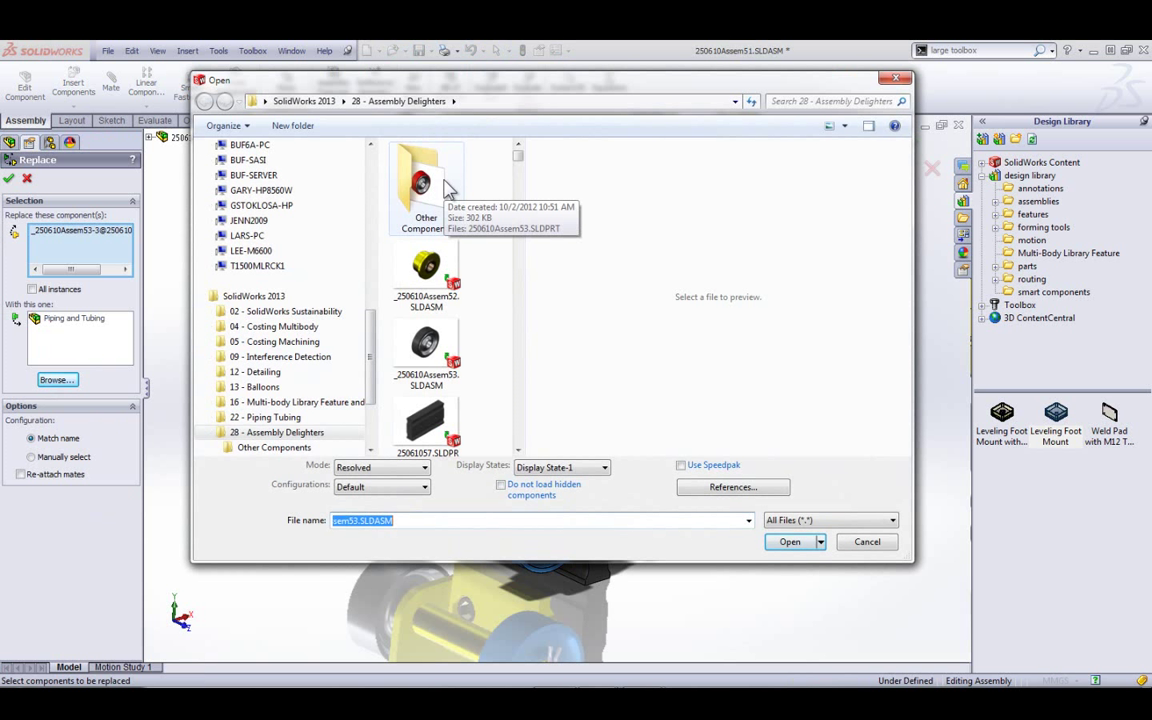
{"action": "double_click", "coordinate": [445, 190]}
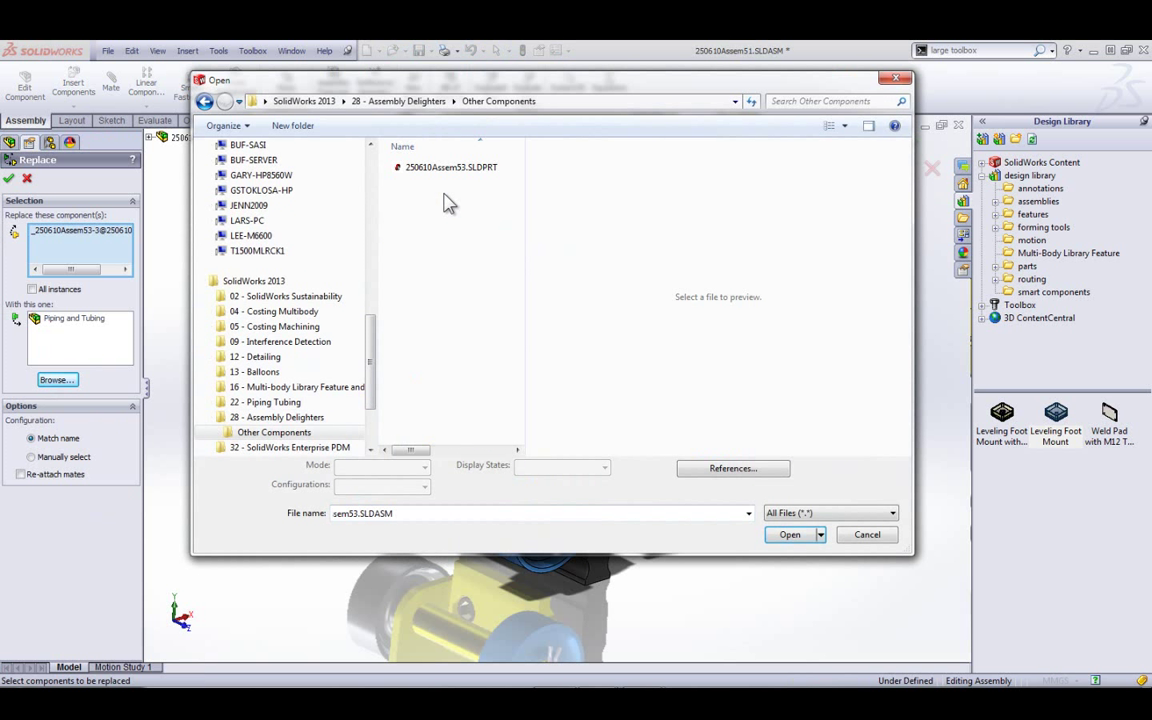
{"action": "double_click", "coordinate": [450, 168]}
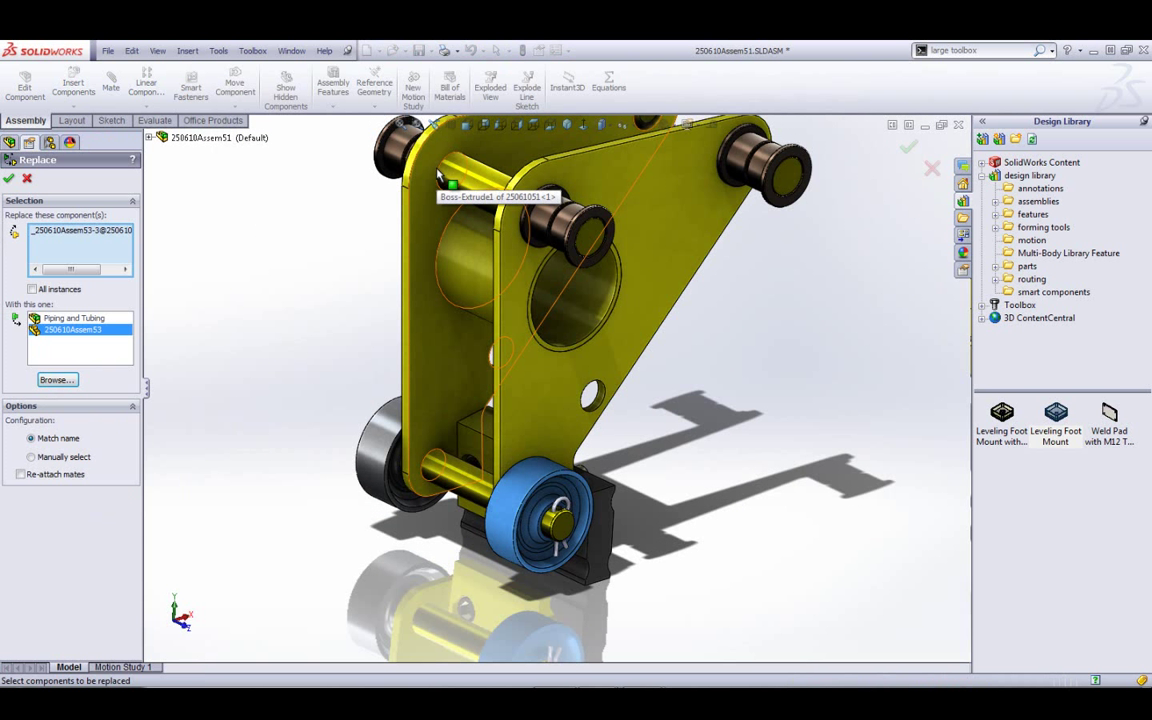
{"action": "left_click", "coordinate": [8, 178]}
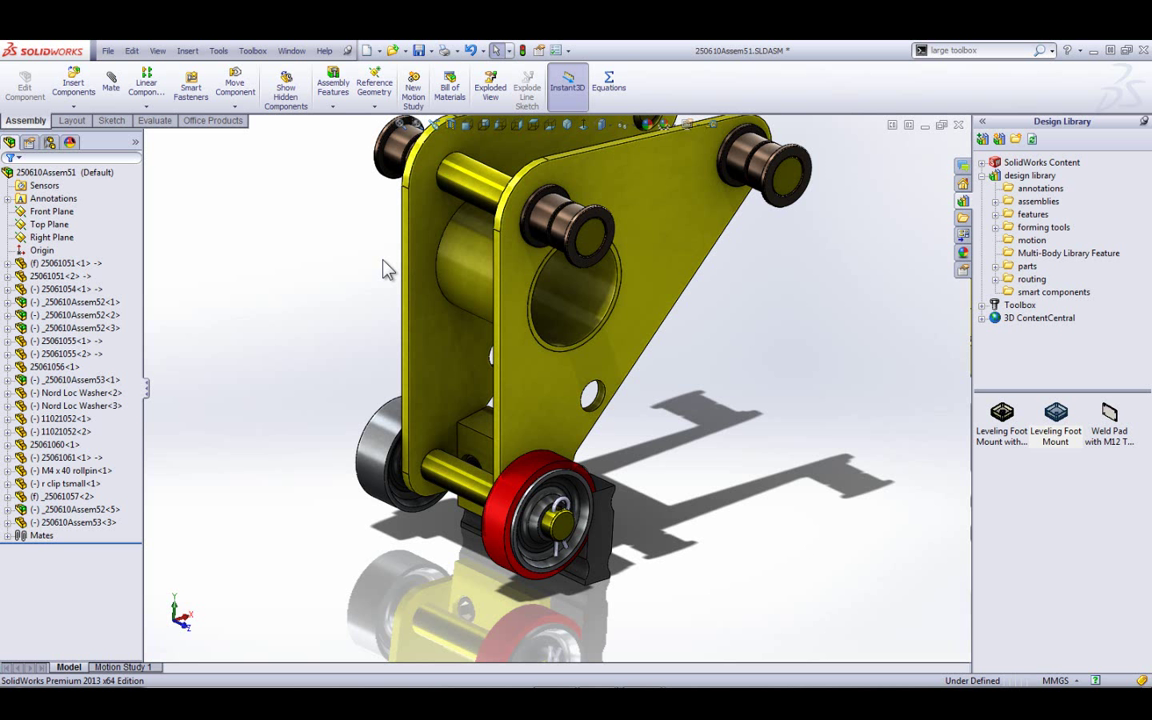
List the top bracket assembly's external references, leave its four part references in context, and cancel.
{"action": "left_click", "coordinate": [106, 302]}
{"action": "left_click", "coordinate": [50, 174]}
{"action": "right_click", "coordinate": [50, 176]}
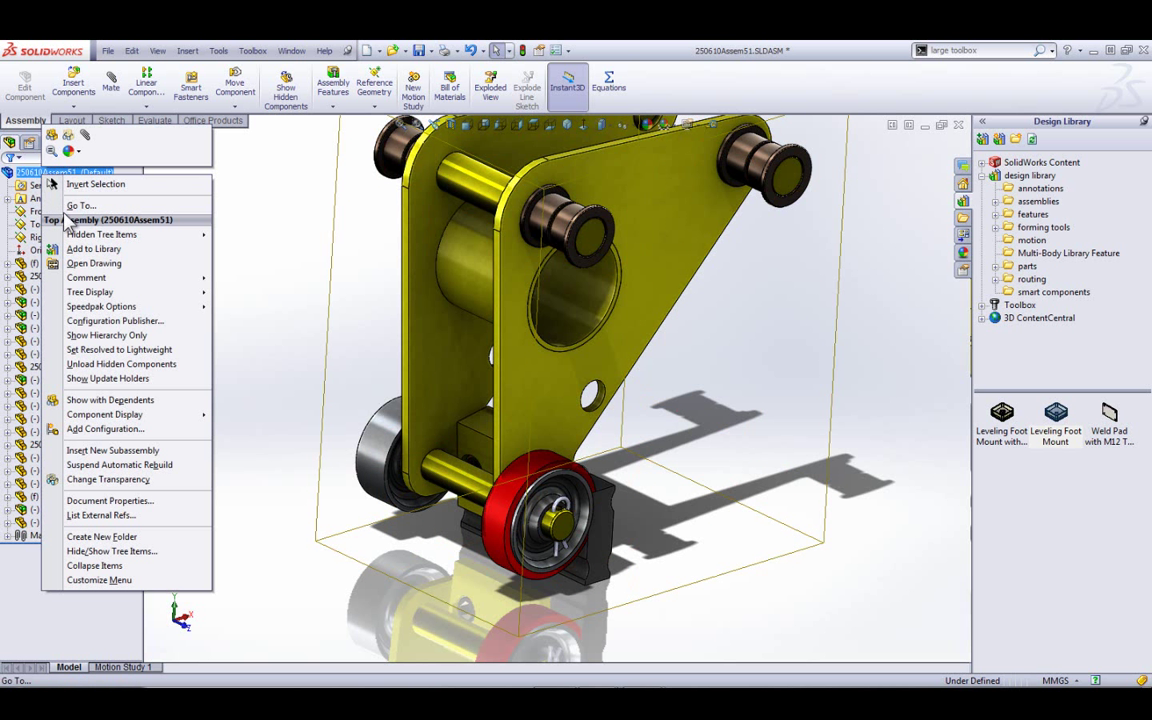
{"action": "left_click", "coordinate": [110, 516]}
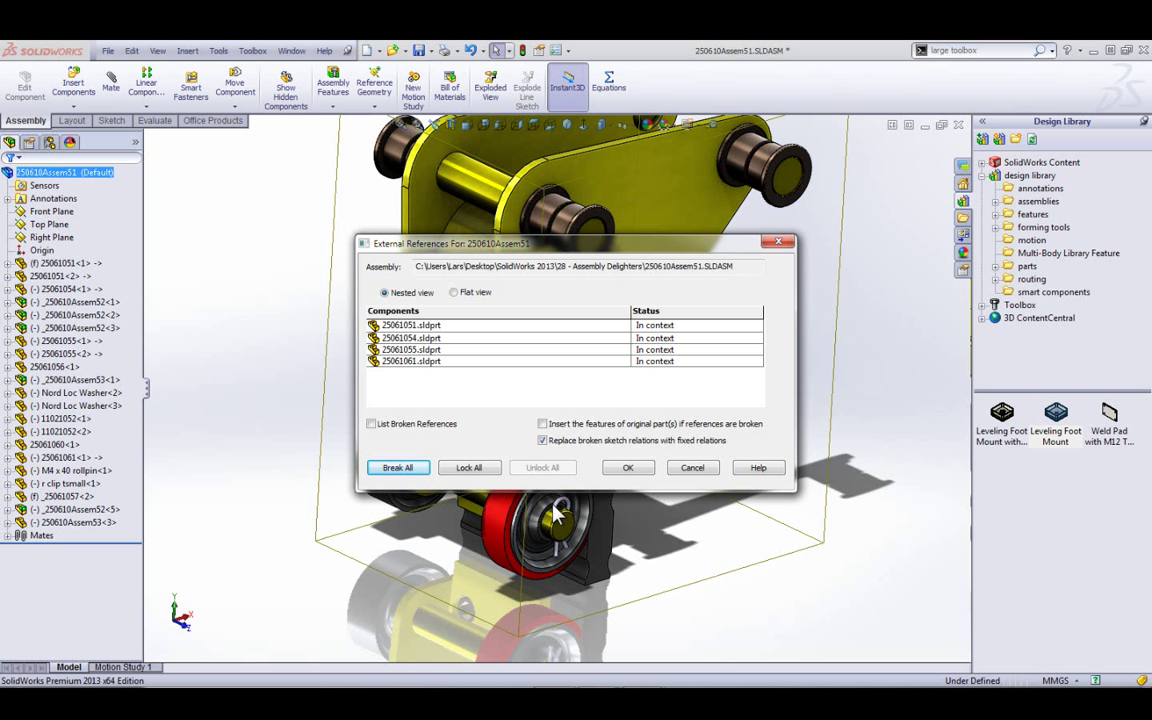
{"action": "left_click", "coordinate": [692, 467]}
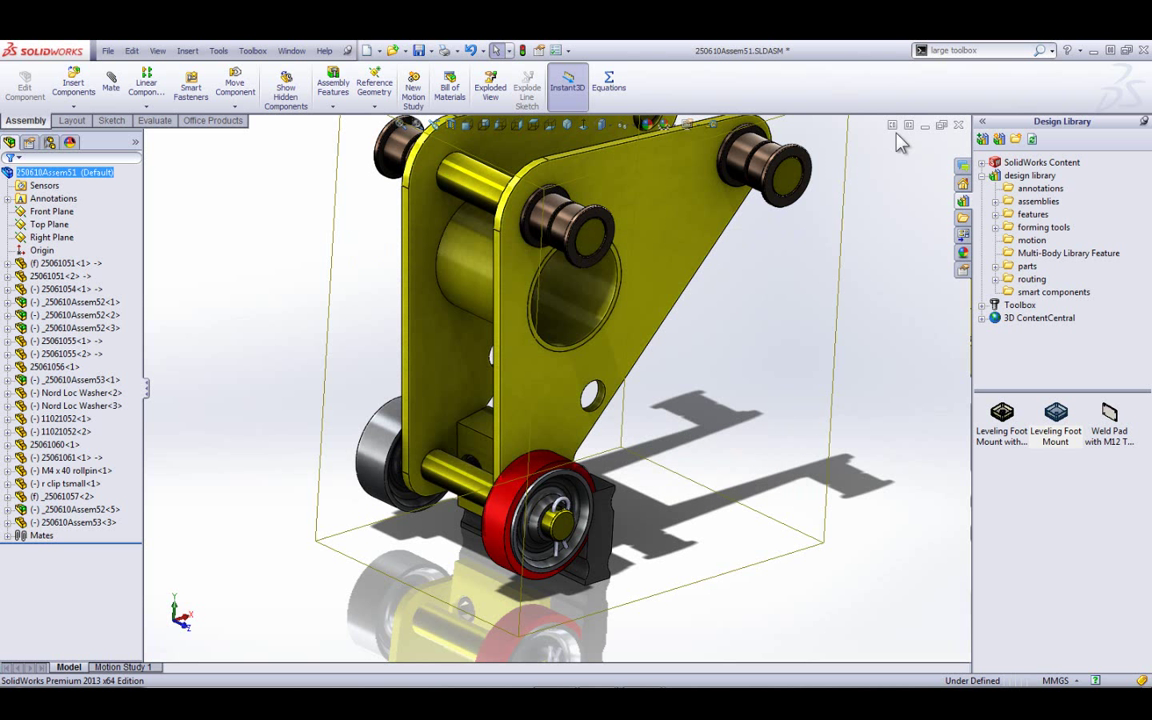
Close the bracket assembly, answer the save prompt, and open Mountain Board.SLDASM.
{"action": "left_click", "coordinate": [960, 126]}
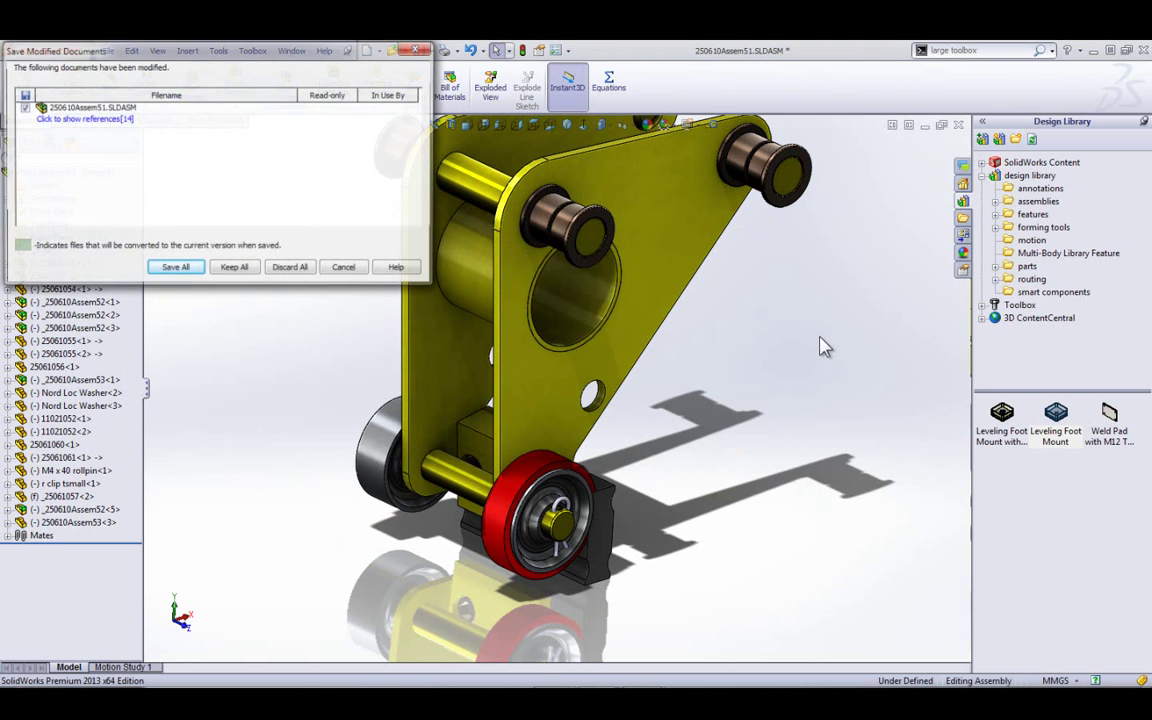
{"action": "left_click", "coordinate": [237, 267]}
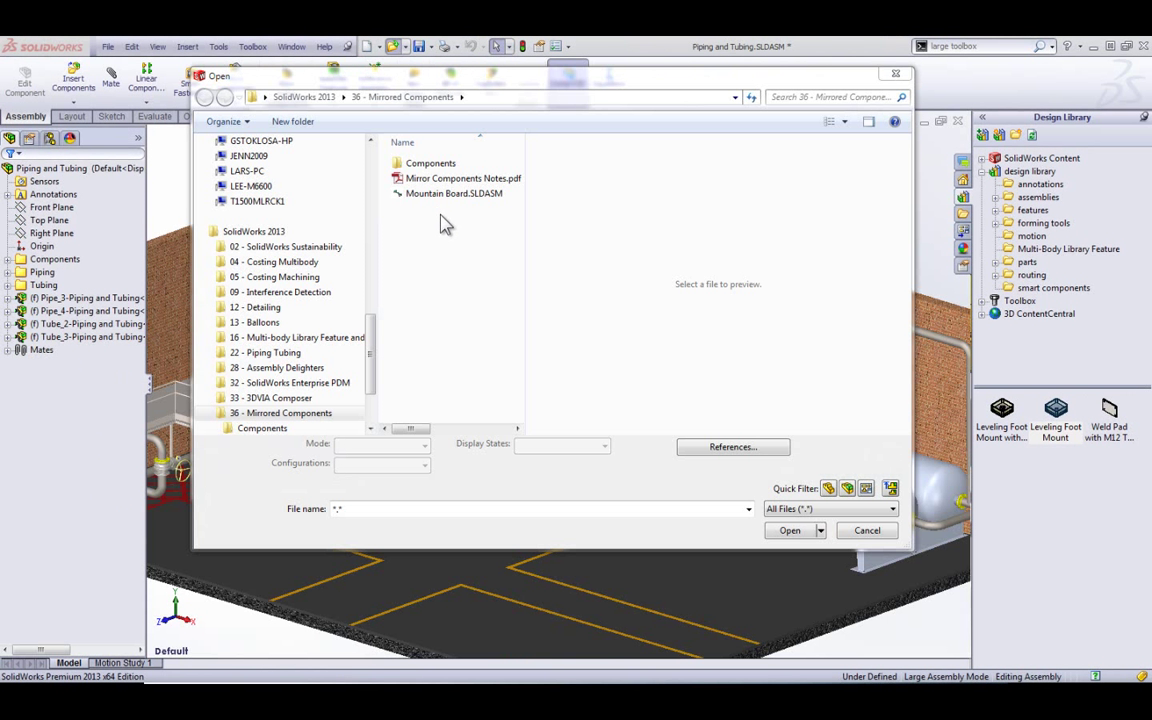
{"action": "left_click", "coordinate": [436, 196]}
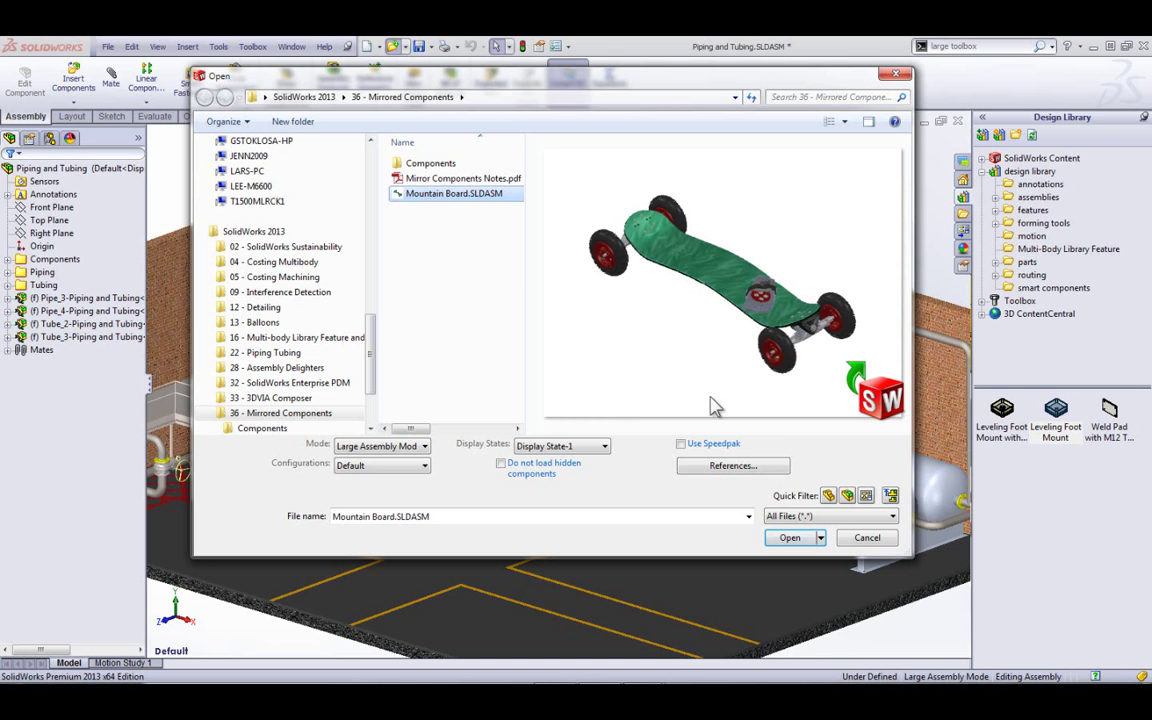
{"action": "left_click", "coordinate": [790, 537]}
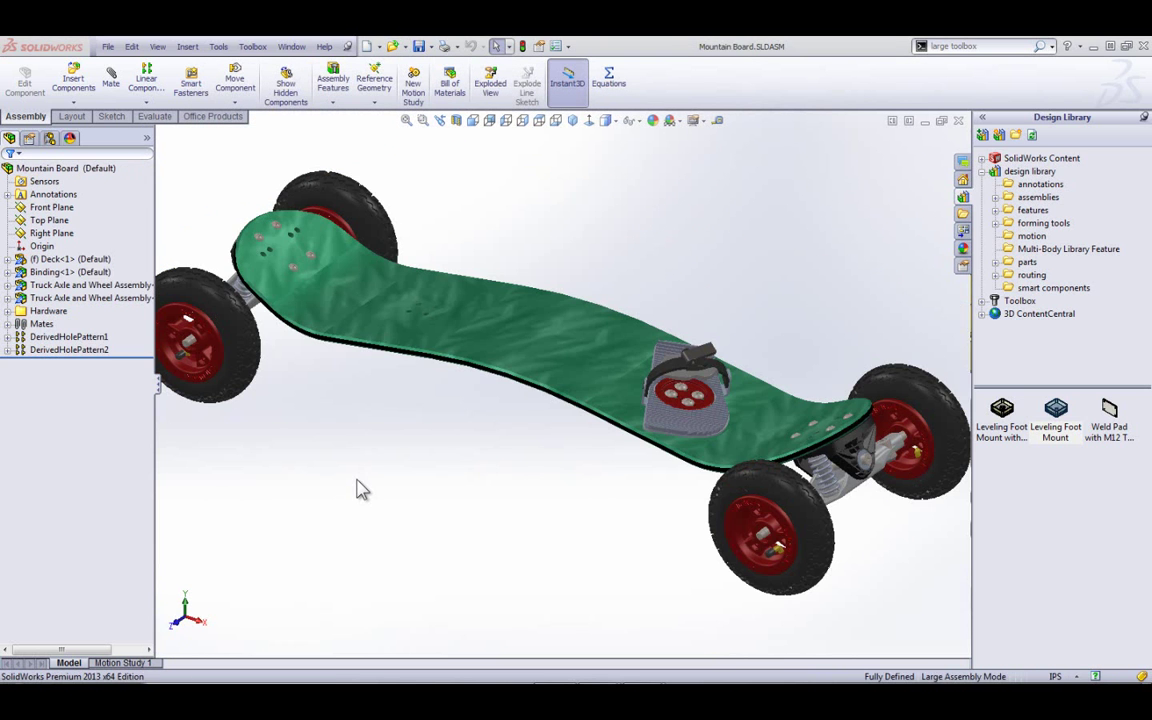
Orbit and zoom in on the board's foot binding, selecting Binding<1> in the tree.
{"action": "mouse_move", "coordinate": [458, 465]}
{"action": "middle_mouse_down"}
{"action": "mouse_move", "coordinate": [452, 409]}
{"action": "mouse_move", "coordinate": [442, 424]}
{"action": "mouse_move", "coordinate": [451, 452]}
{"action": "middle_mouse_up"}
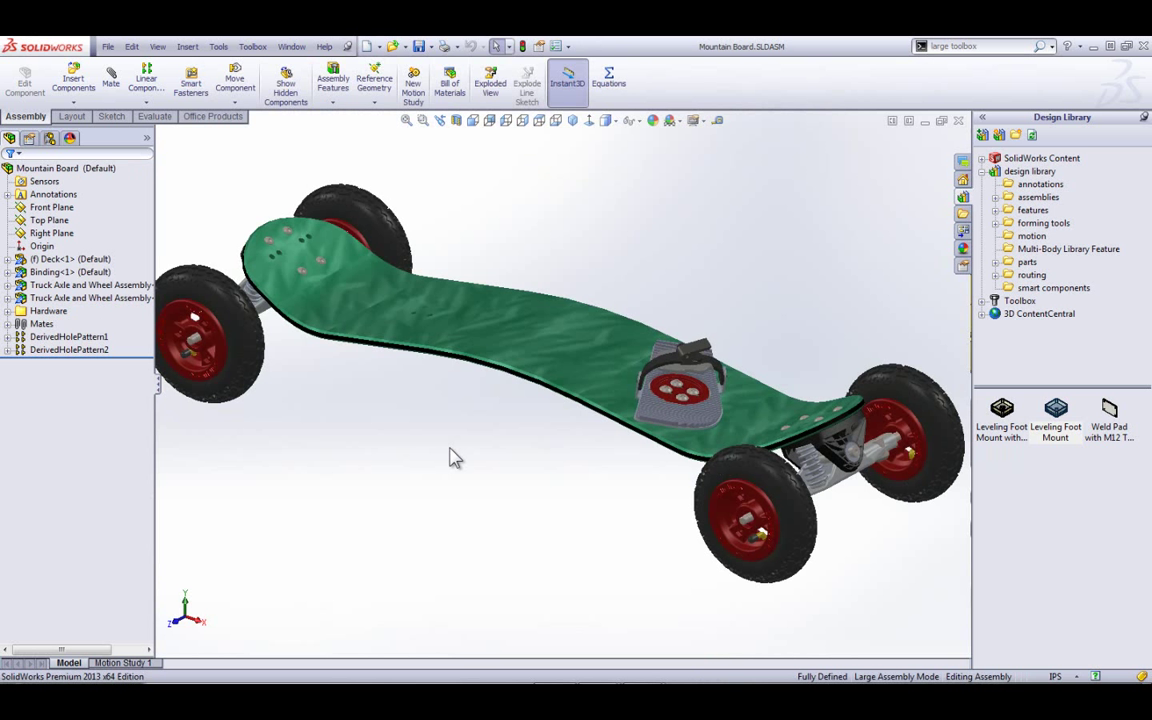
{"action": "middle_click_drag", "start_coordinate": [516, 425], "coordinate": [527, 453]}
{"action": "scroll", "coordinate": [622, 428], "scroll_direction": "down", "scroll_amount": 2}
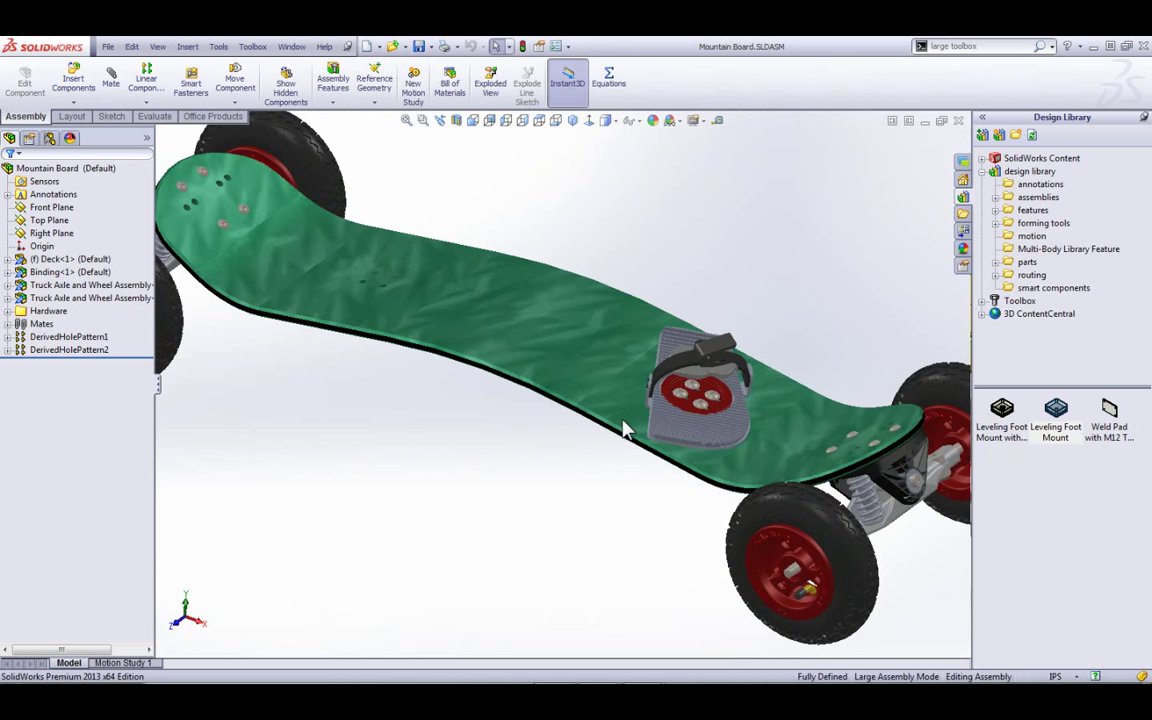
{"action": "left_click", "coordinate": [63, 276]}
{"action": "scroll", "coordinate": [676, 404], "scroll_direction": "down", "scroll_amount": 2}
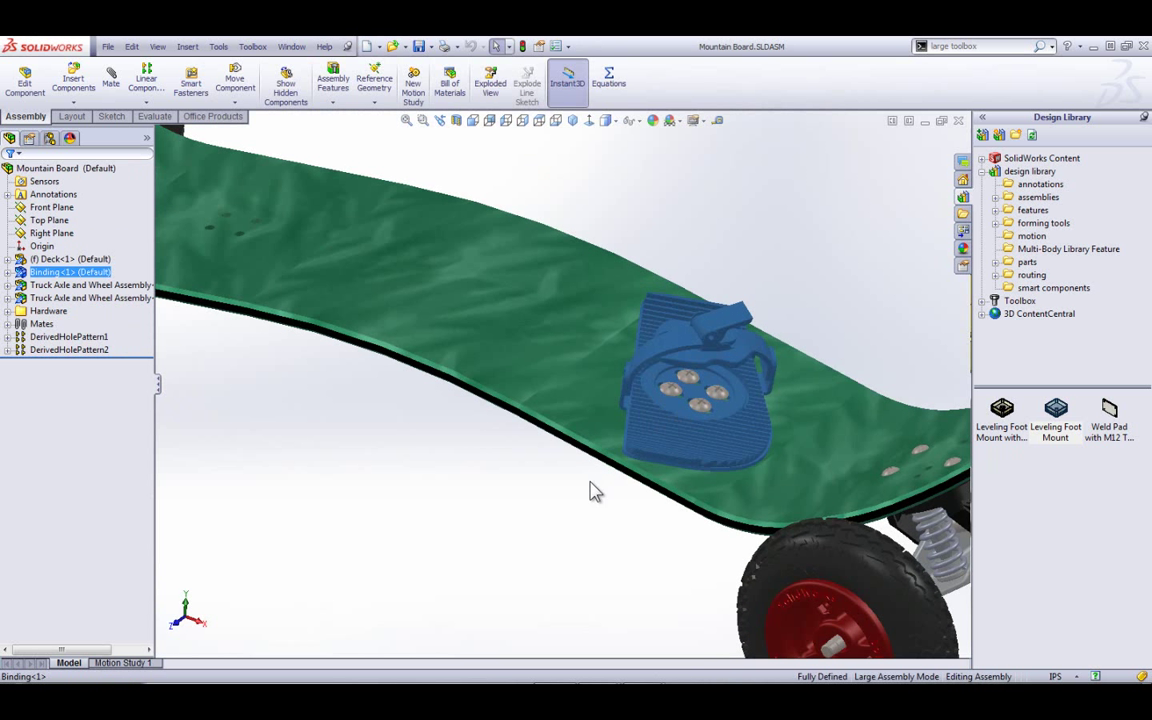
{"action": "left_click_drag", "start_coordinate": [576, 517], "coordinate": [800, 300]}
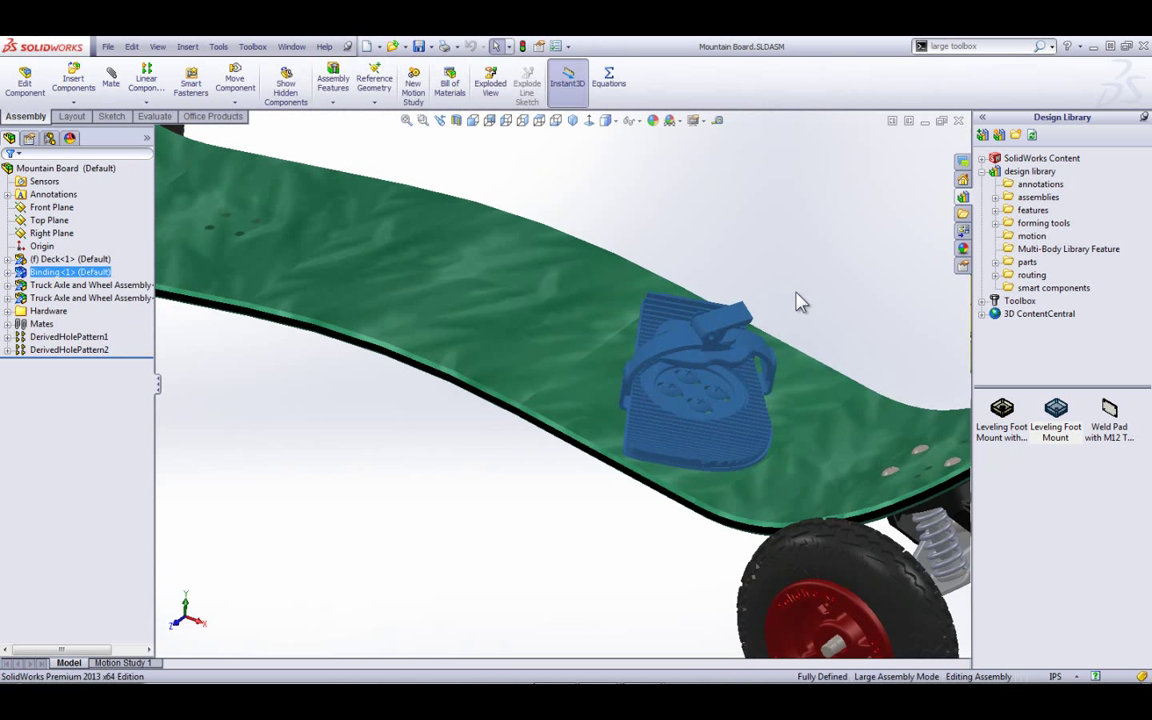
Start Mirror Components, acknowledge the top-assembly warning, and set Right Plane as the mirror plane.
{"action": "left_click", "coordinate": [146, 101]}
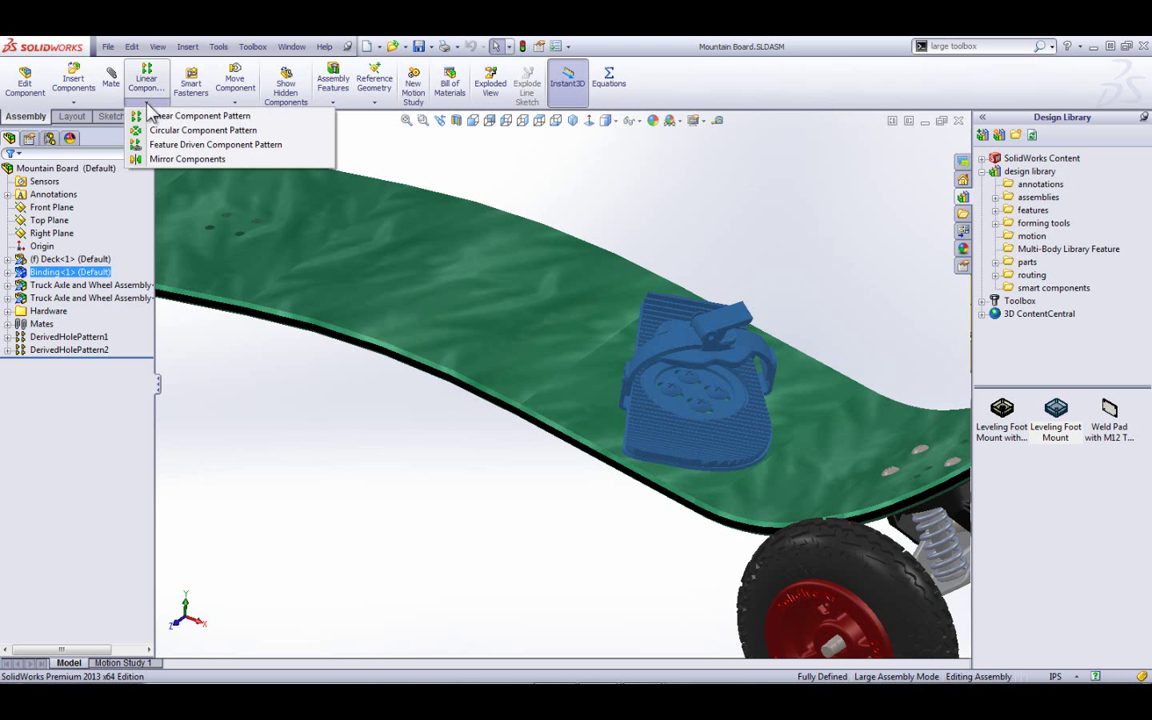
{"action": "left_click", "coordinate": [167, 160]}
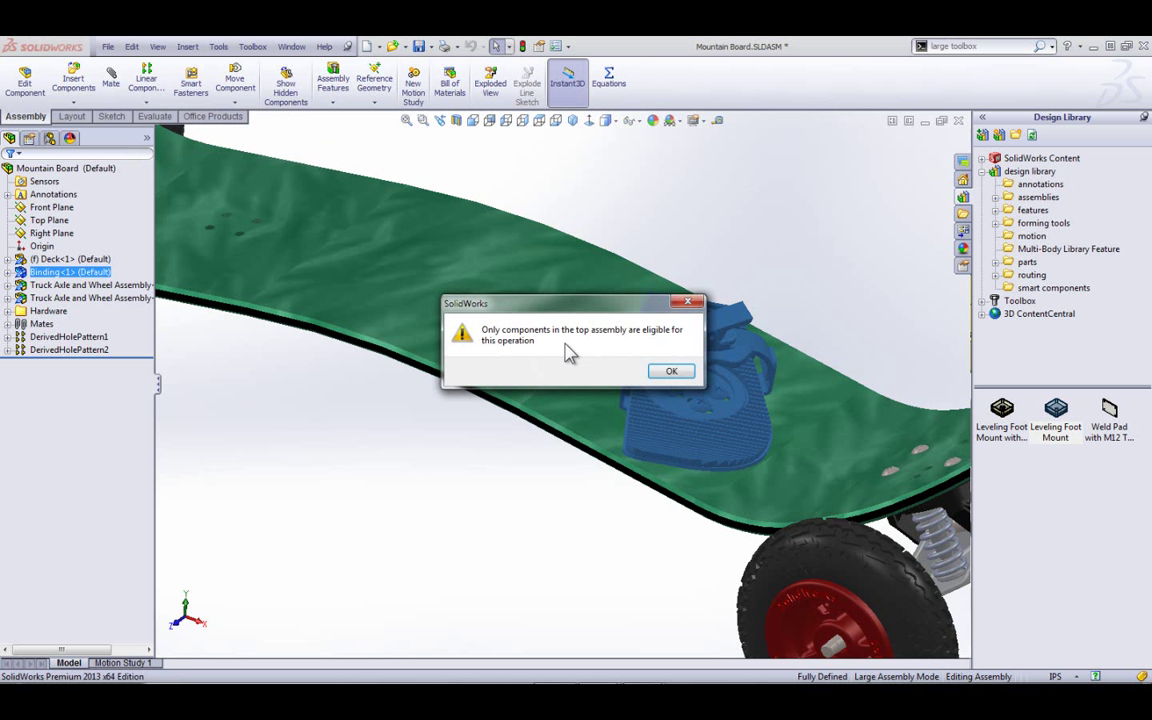
{"action": "left_click", "coordinate": [672, 371]}
{"action": "middle_click_drag", "start_coordinate": [617, 416], "coordinate": [475, 463]}
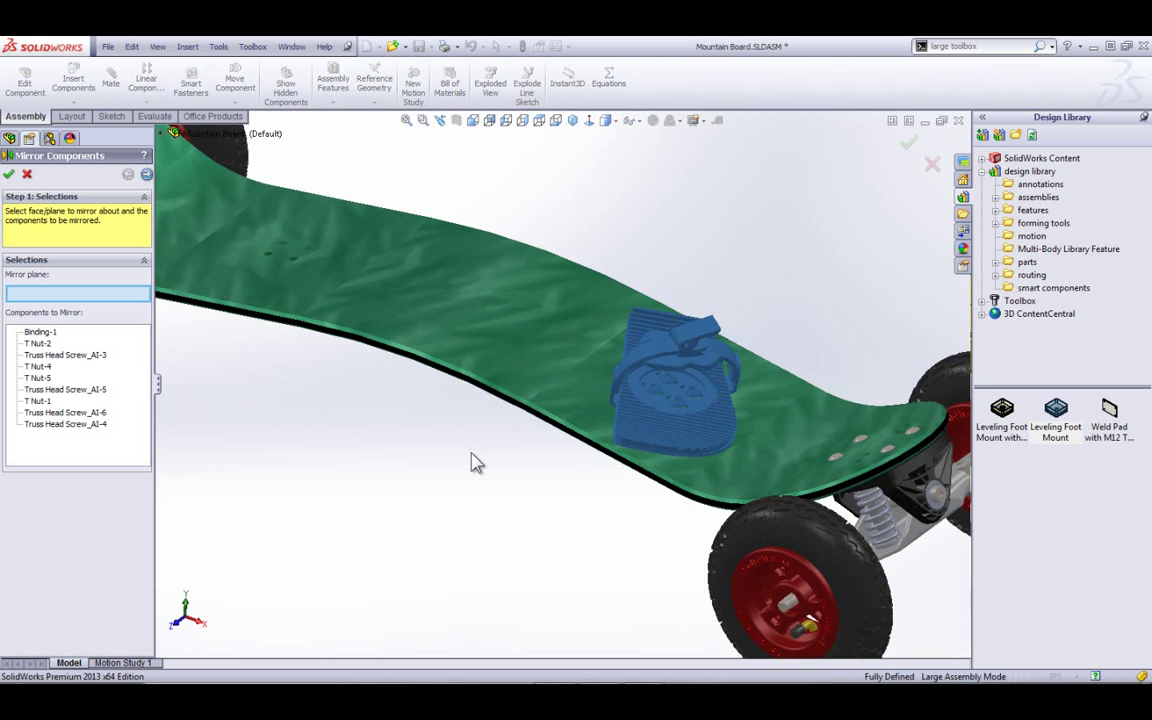
{"action": "key", "text": "f"}
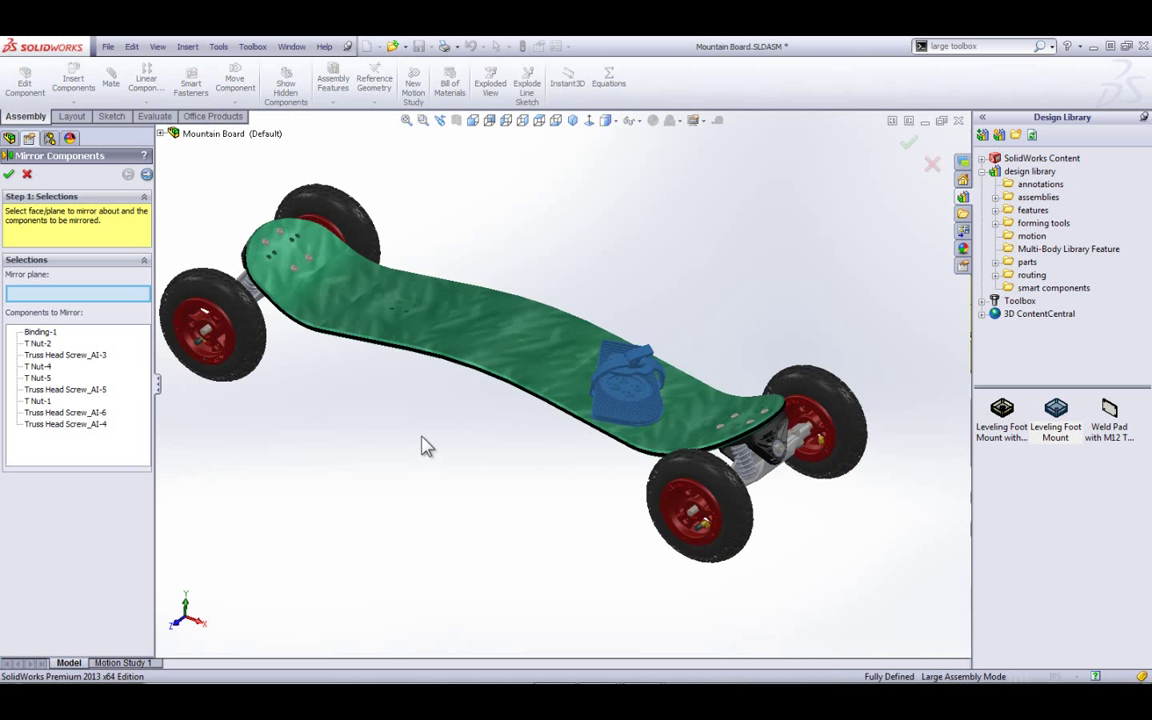
{"action": "left_click", "coordinate": [160, 134]}
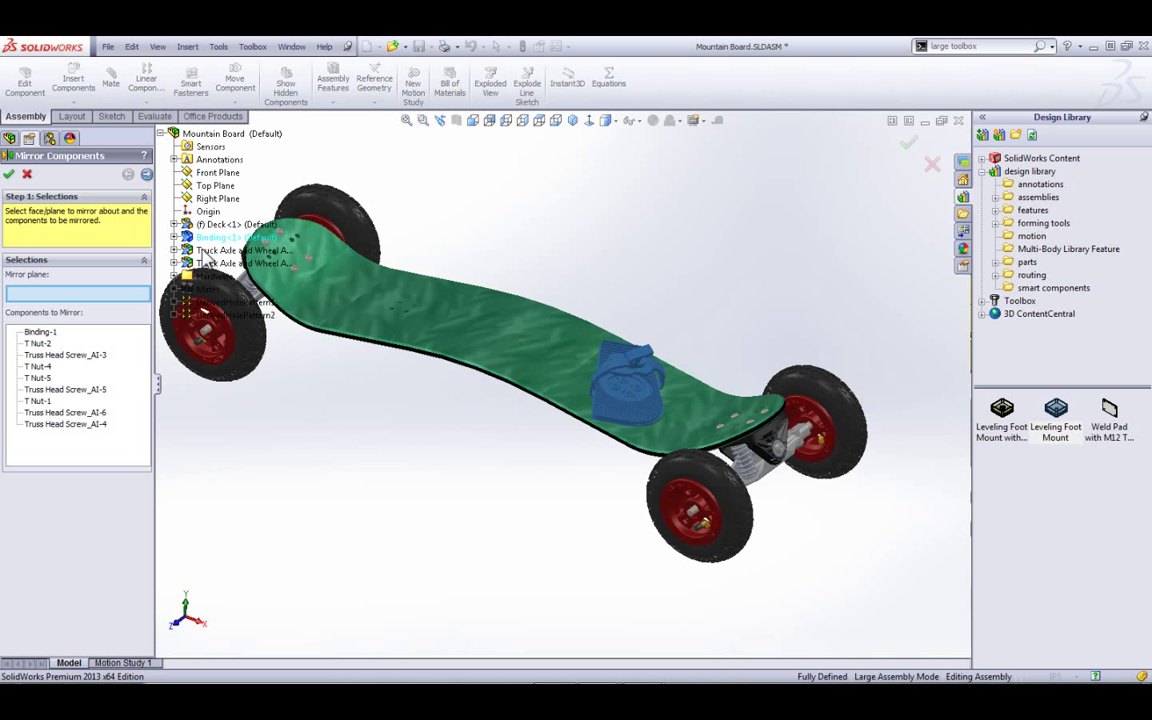
{"action": "left_click", "coordinate": [215, 199]}
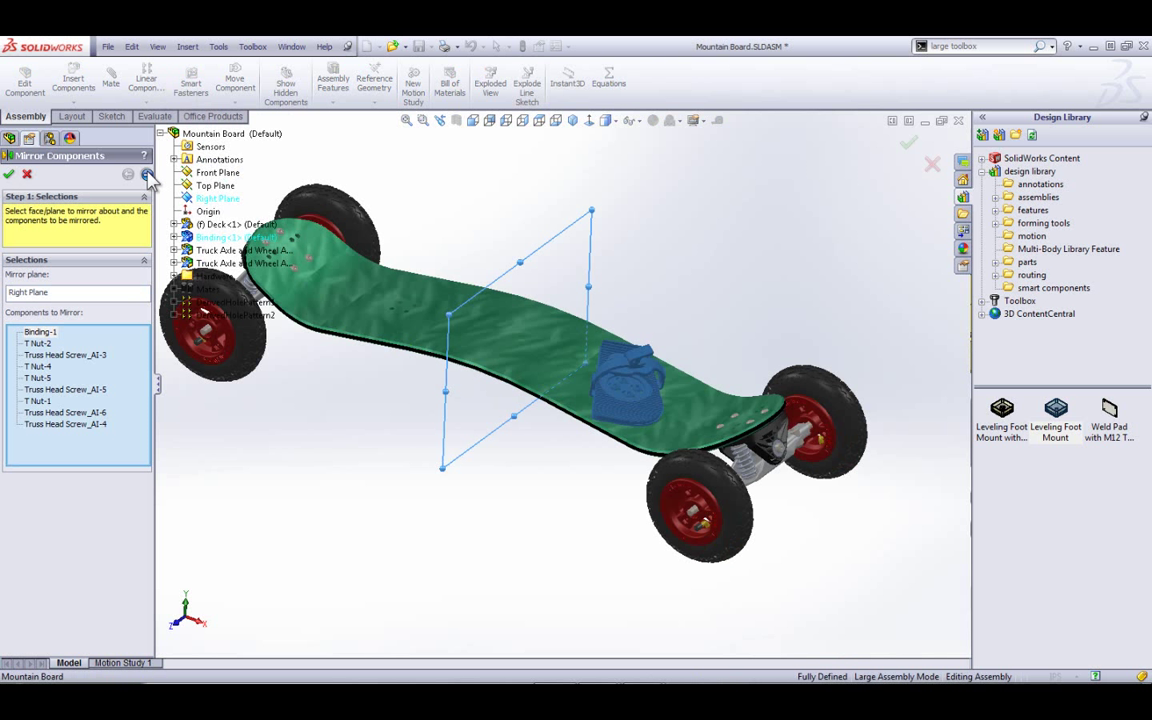
Mirror the binding as an opposite-hand version in new Mirror-prefixed files, creating MirrorComponent1.
{"action": "left_click", "coordinate": [148, 175]}
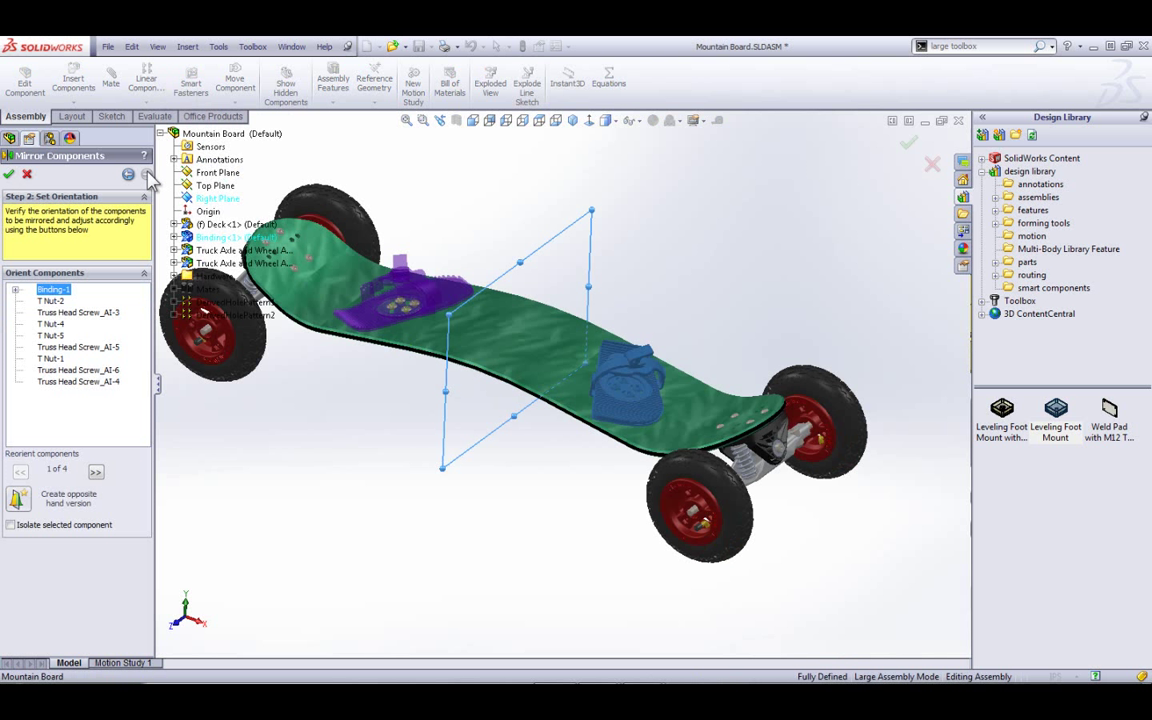
{"action": "left_click", "coordinate": [19, 500]}
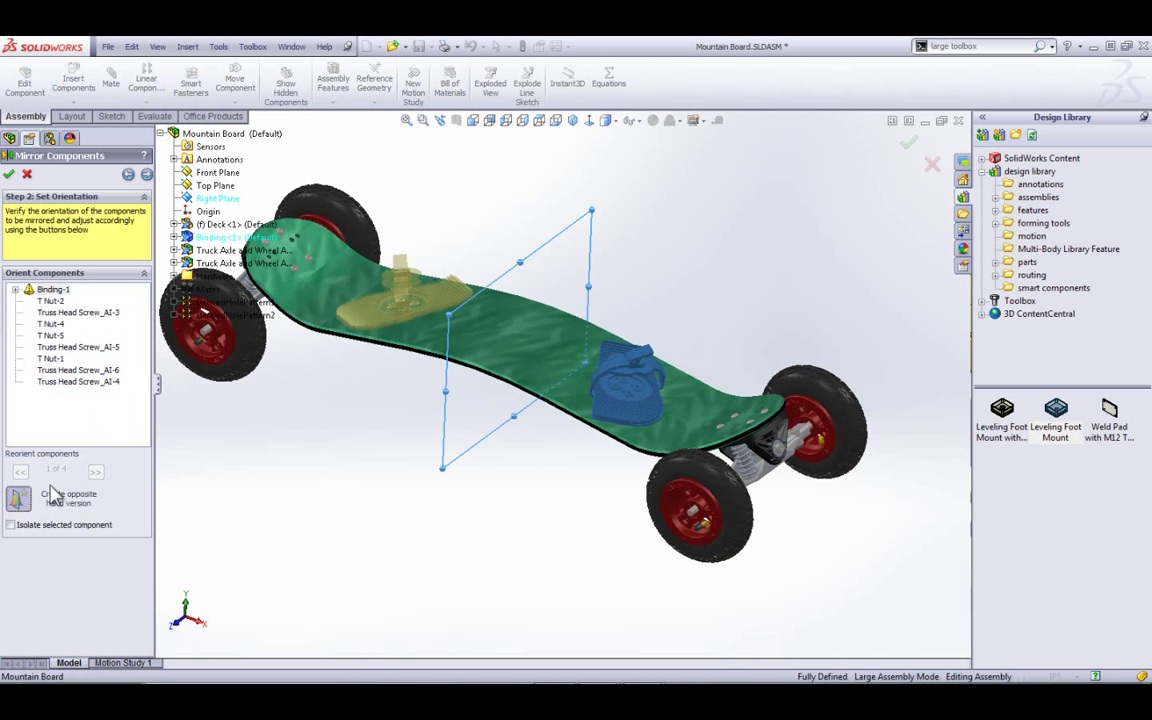
{"action": "left_click", "coordinate": [146, 174]}
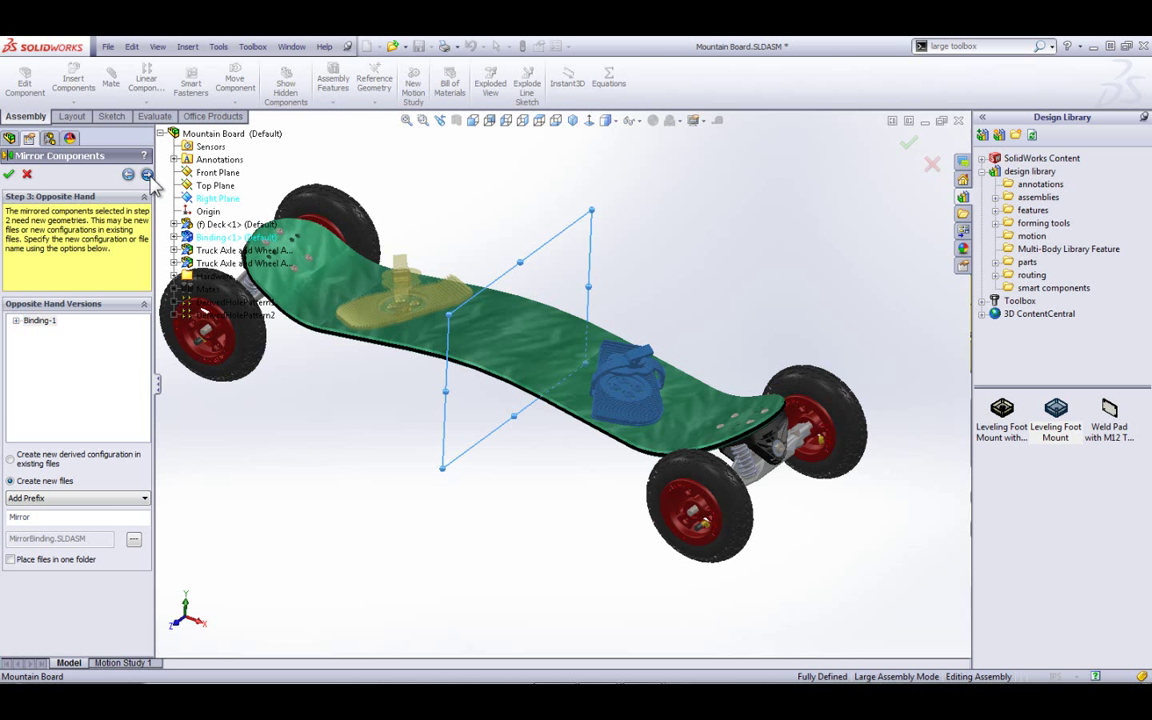
{"action": "left_click", "coordinate": [146, 175]}
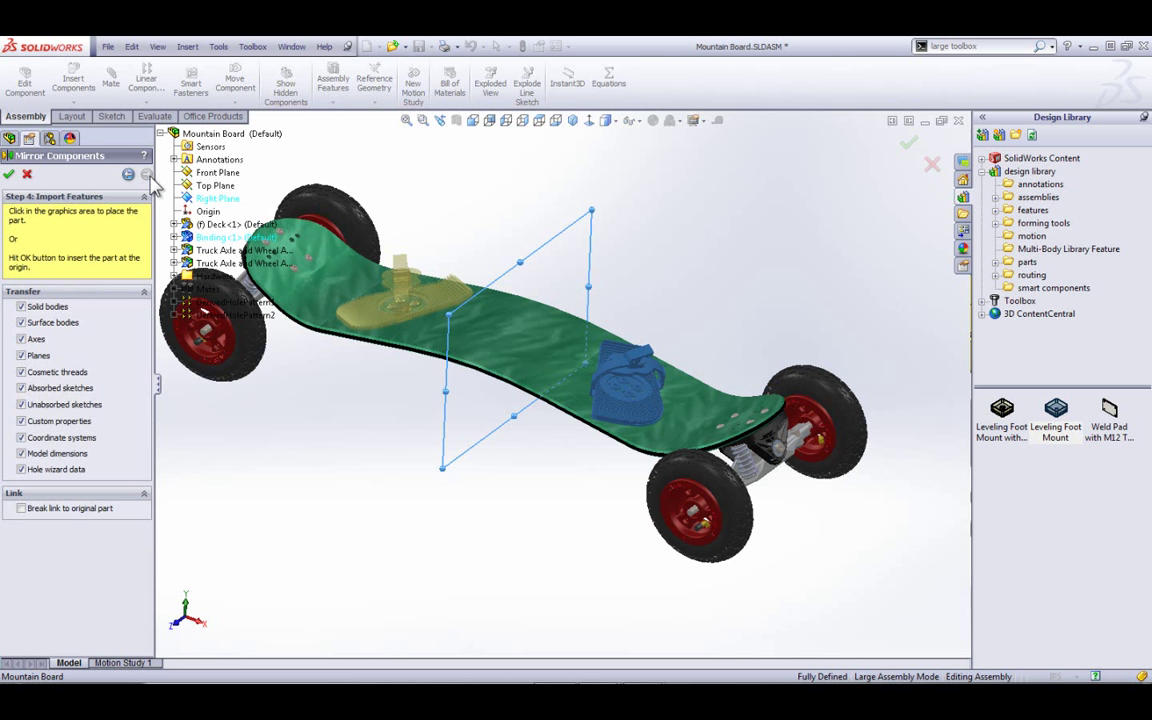
{"action": "left_click", "coordinate": [10, 176]}
{"action": "left_click", "coordinate": [704, 455]}
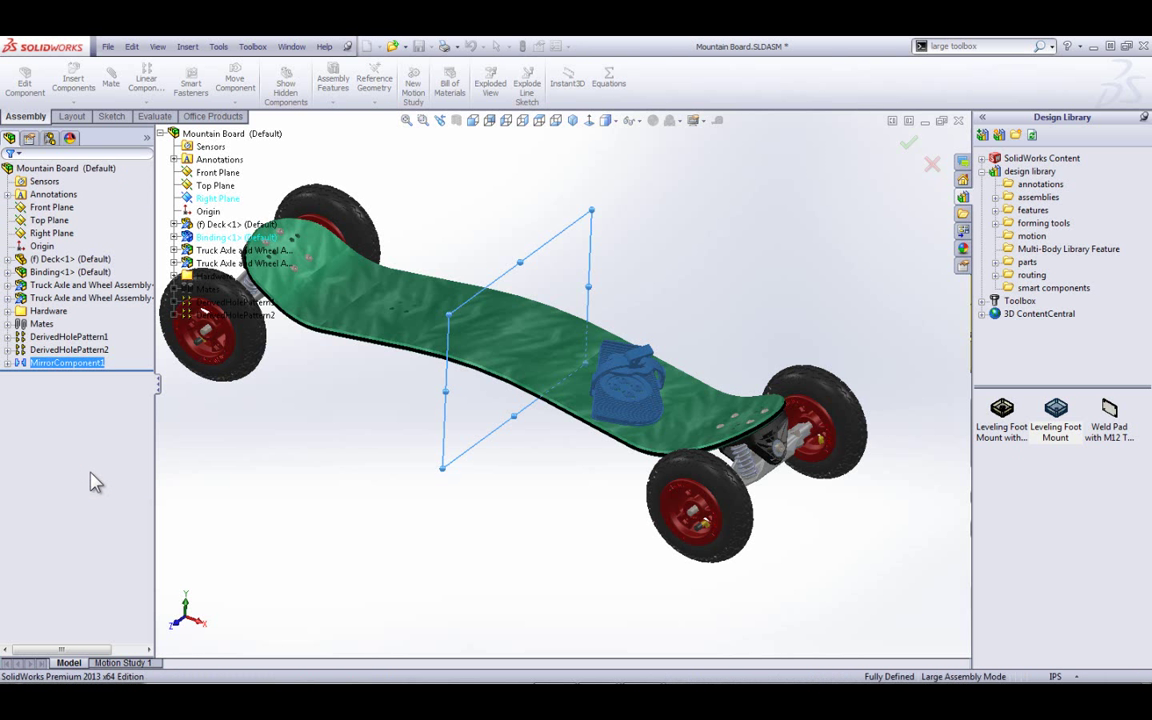
{"action": "middle_click_drag", "start_coordinate": [468, 446], "coordinate": [584, 437]}
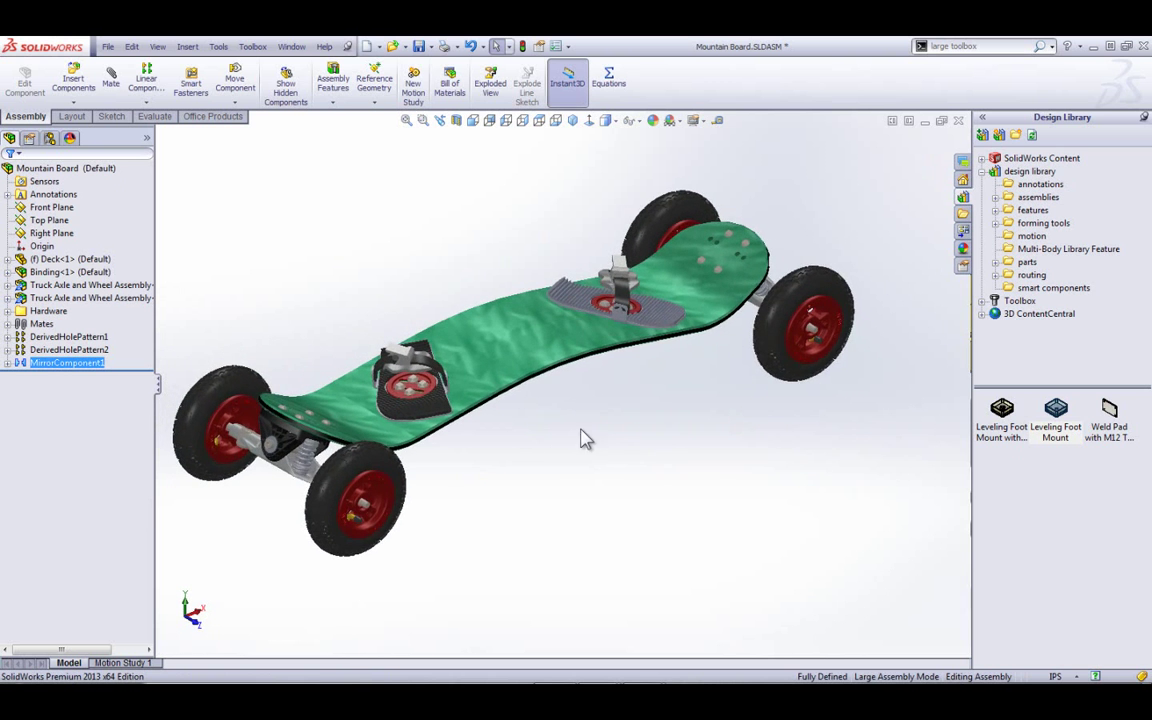
Open MirrorBinding<2> from MirrorComponent1 in its own window, fitted in trimetric view.
{"action": "scroll", "coordinate": [417, 393], "scroll_direction": "down", "scroll_amount": 4}
{"action": "scroll", "coordinate": [415, 395], "scroll_direction": "down", "scroll_amount": 3}
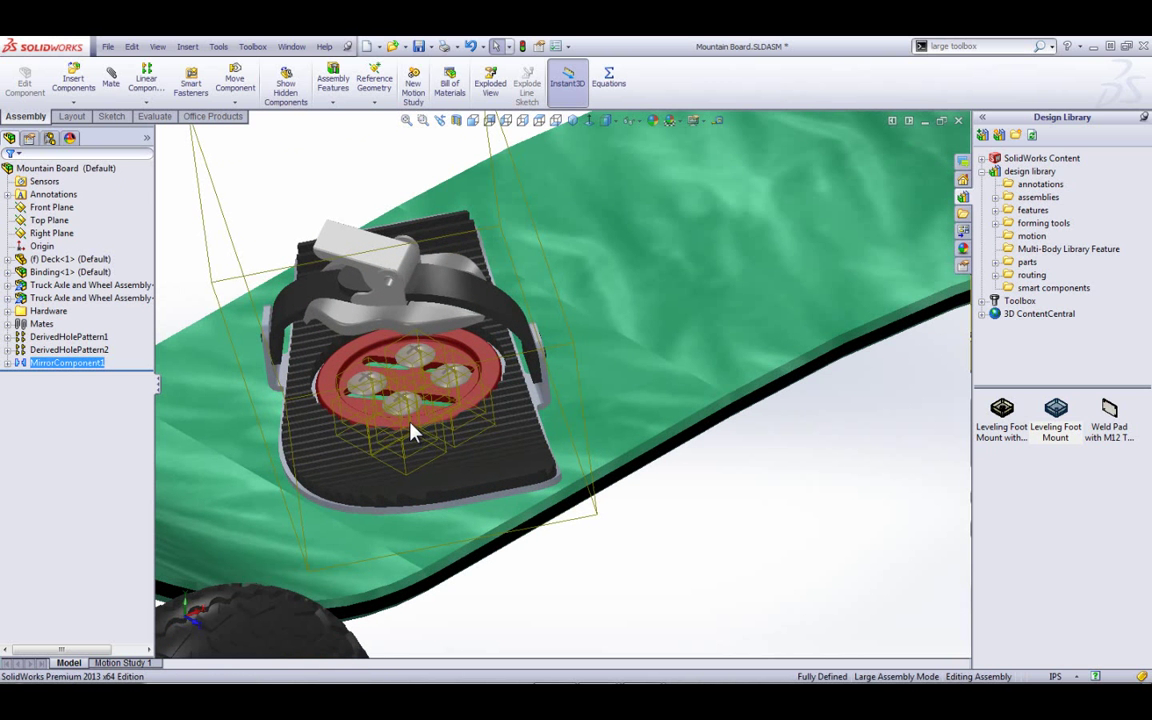
{"action": "left_click", "coordinate": [10, 364]}
{"action": "right_click", "coordinate": [60, 376]}
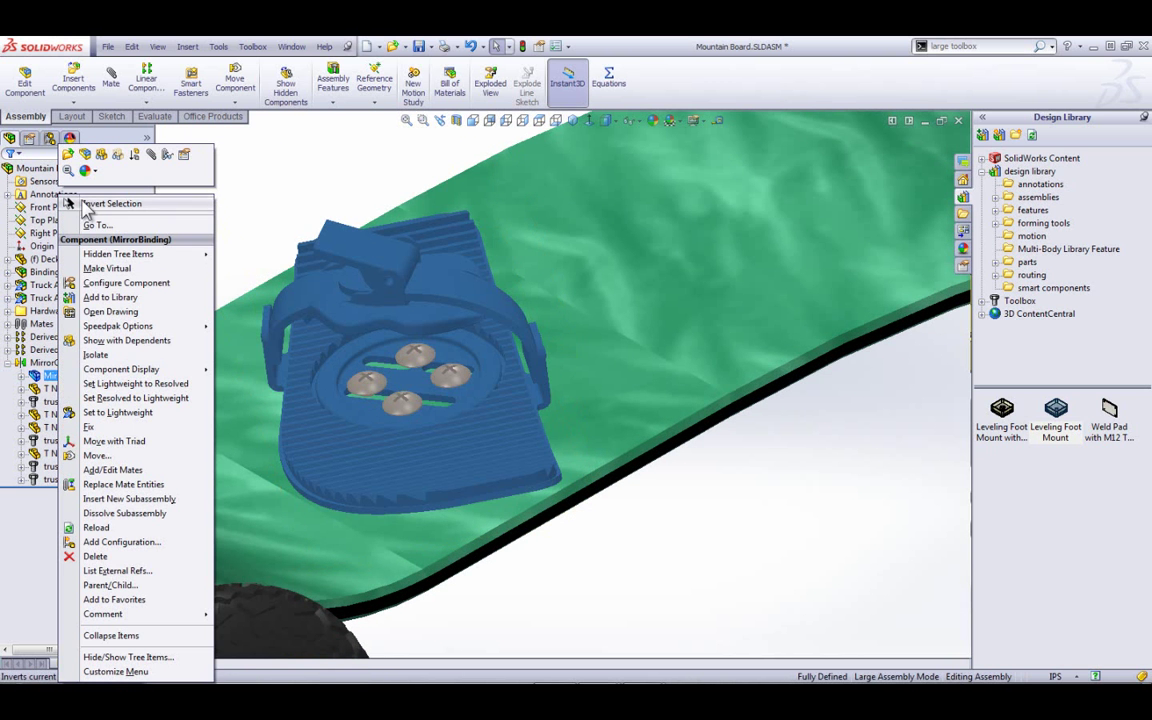
{"action": "left_click", "coordinate": [70, 155]}
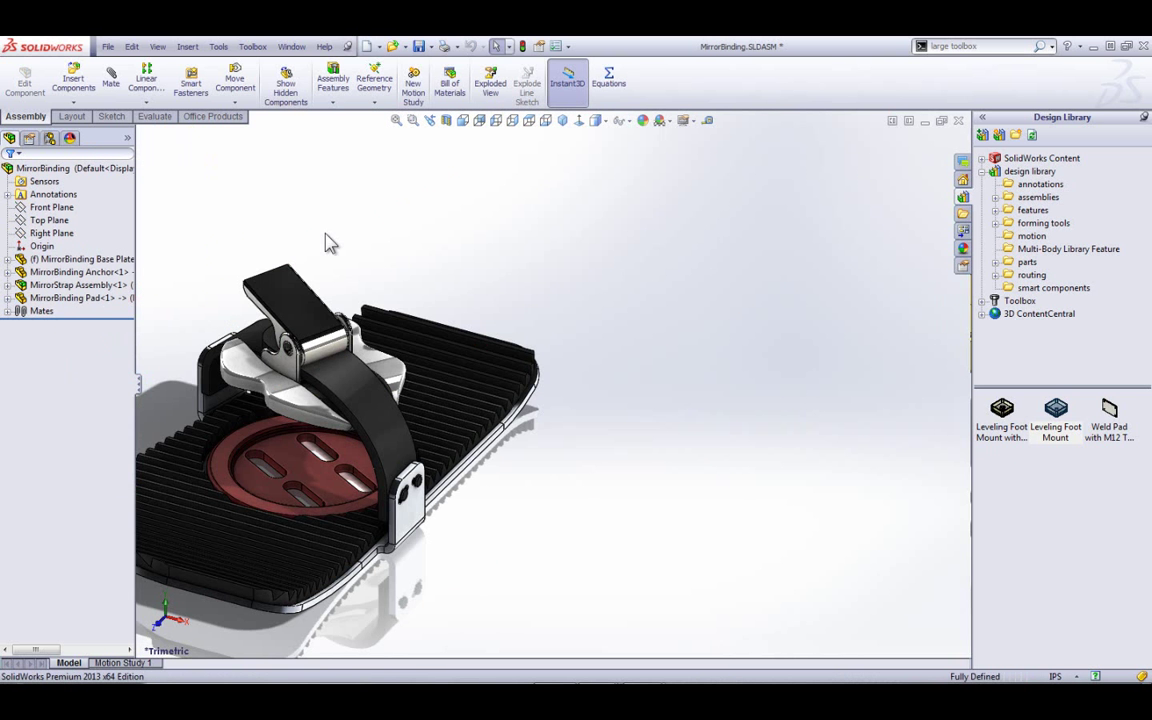
{"action": "key", "text": "ctrl+7"}
{"action": "key", "text": "f"}
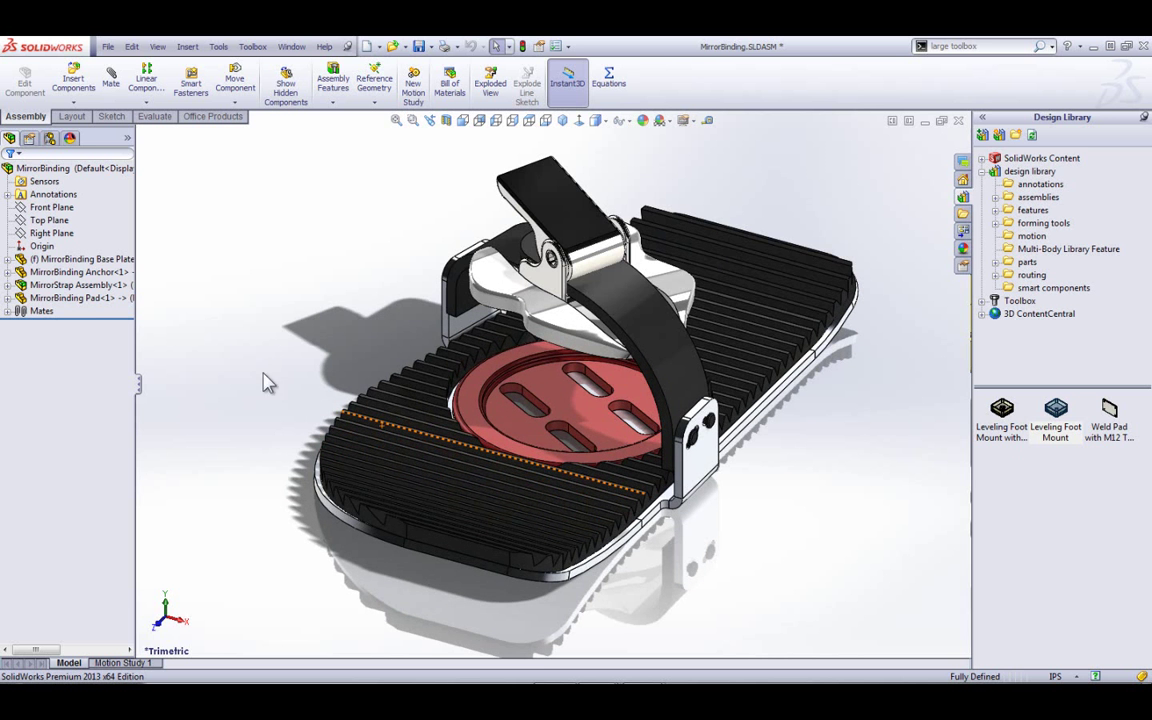
Review the binding's Mates in a widened tree, then select the pad face to open MirrorBinding Pad.
{"action": "left_click", "coordinate": [7, 311]}
{"action": "key", "text": "Escape"}
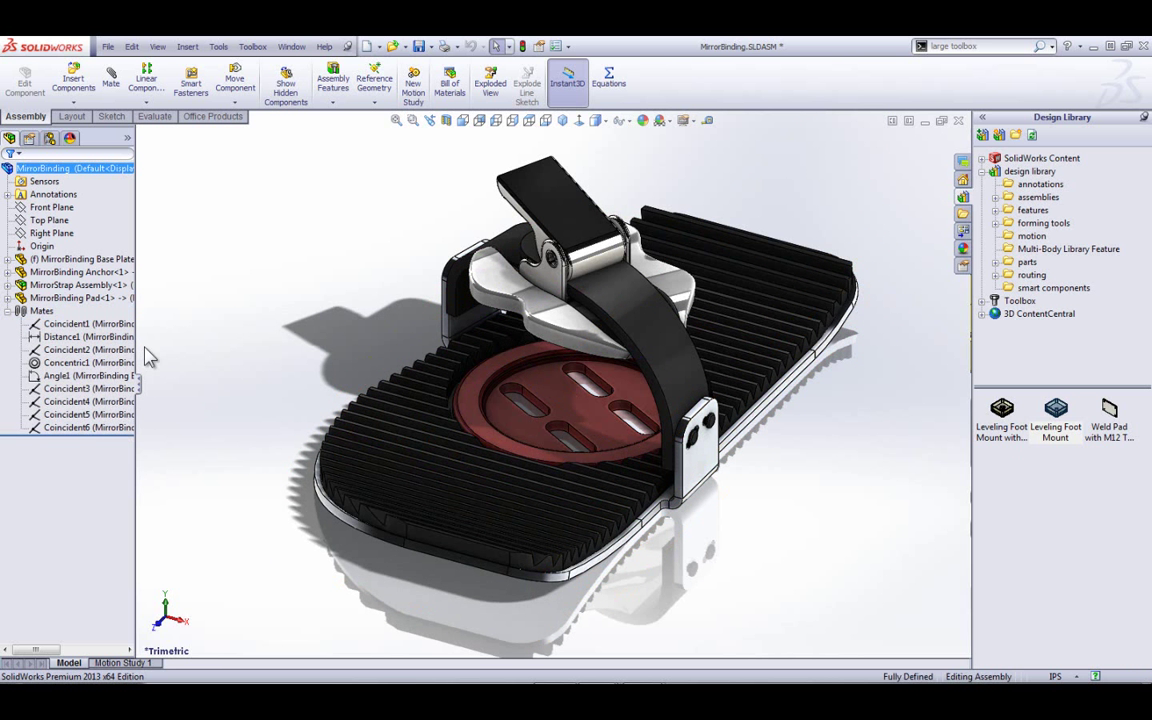
{"action": "left_click_drag", "start_coordinate": [136, 500], "coordinate": [165, 473]}
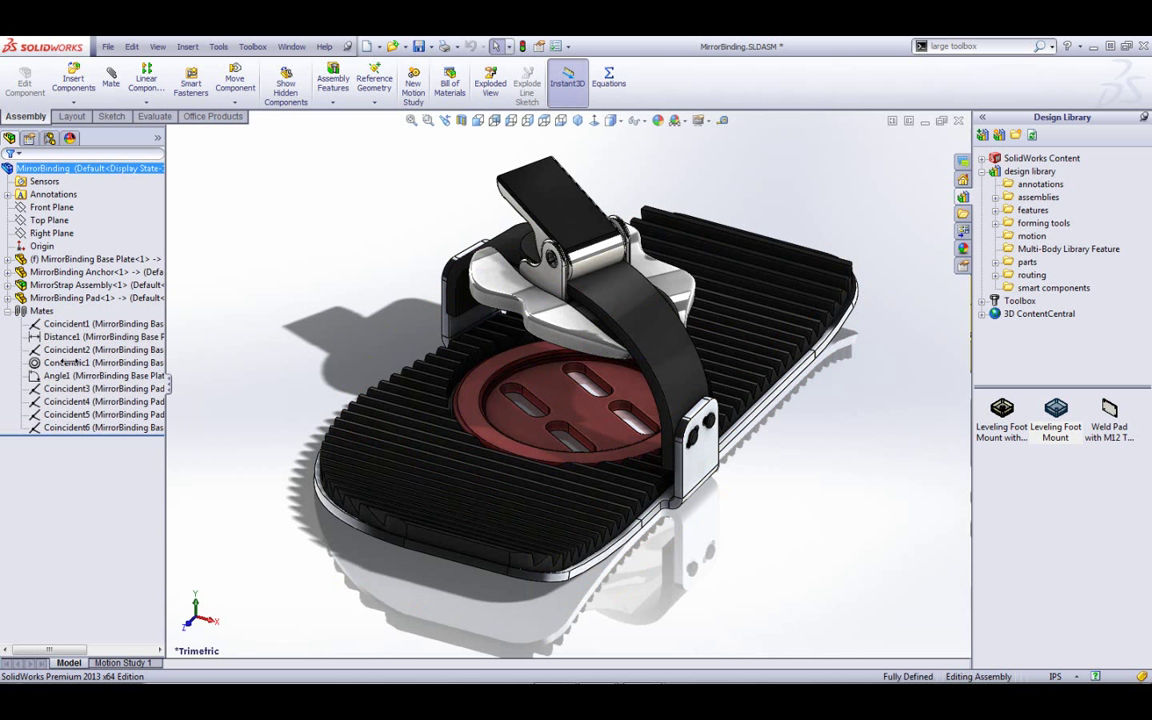
{"action": "left_click", "coordinate": [7, 311]}
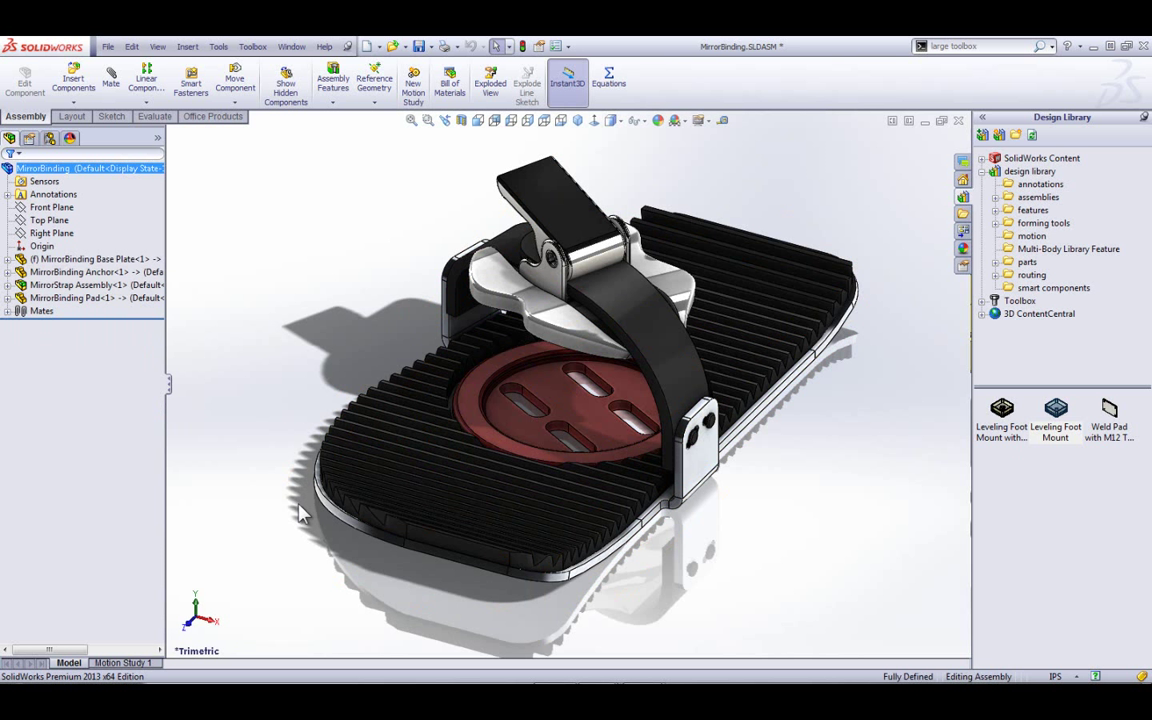
{"action": "left_click", "coordinate": [458, 549]}
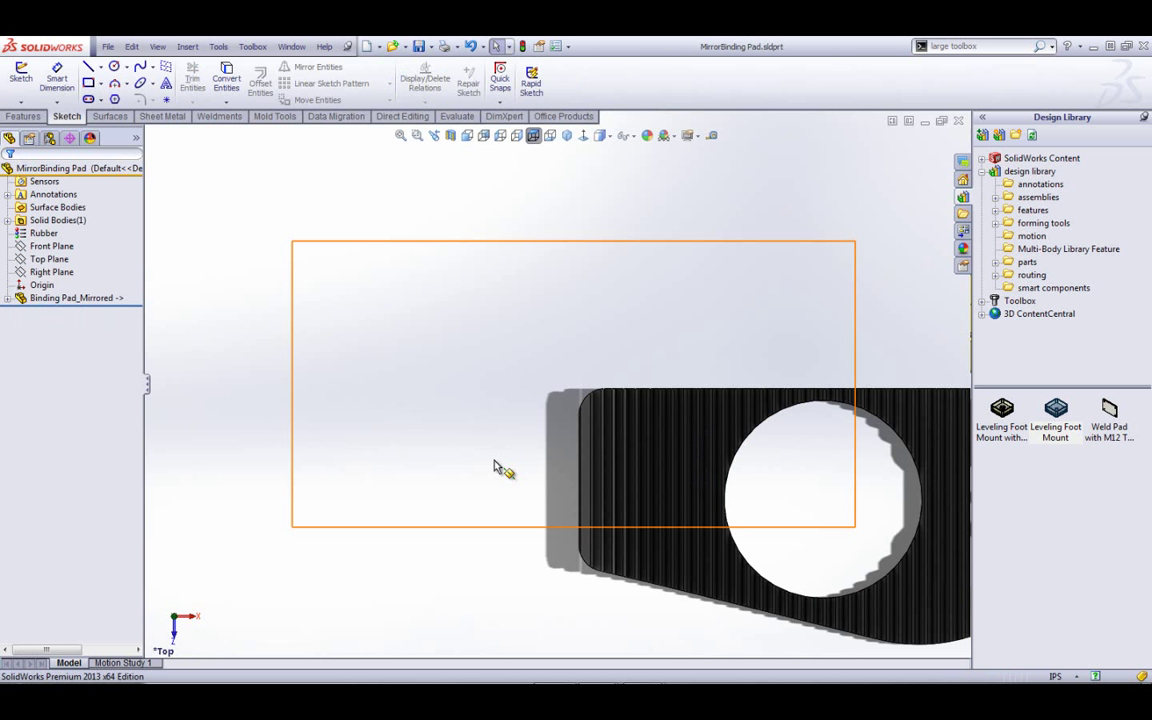
Inspect Binding_Pad_Mirrored's solid body, axis, three planes and four sketches, then close the pad part.
{"action": "middle_click_drag", "start_coordinate": [501, 470], "coordinate": [496, 350]}
{"action": "left_click", "coordinate": [8, 298]}
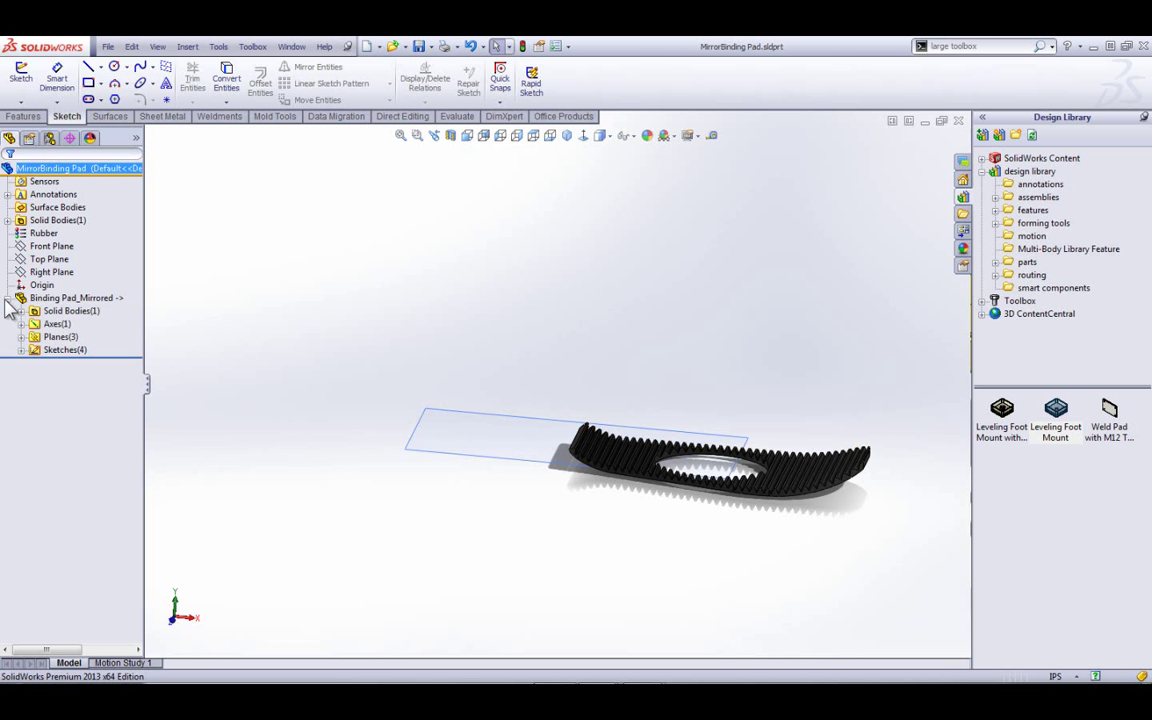
{"action": "left_click", "coordinate": [60, 311]}
{"action": "left_click", "coordinate": [21, 311]}
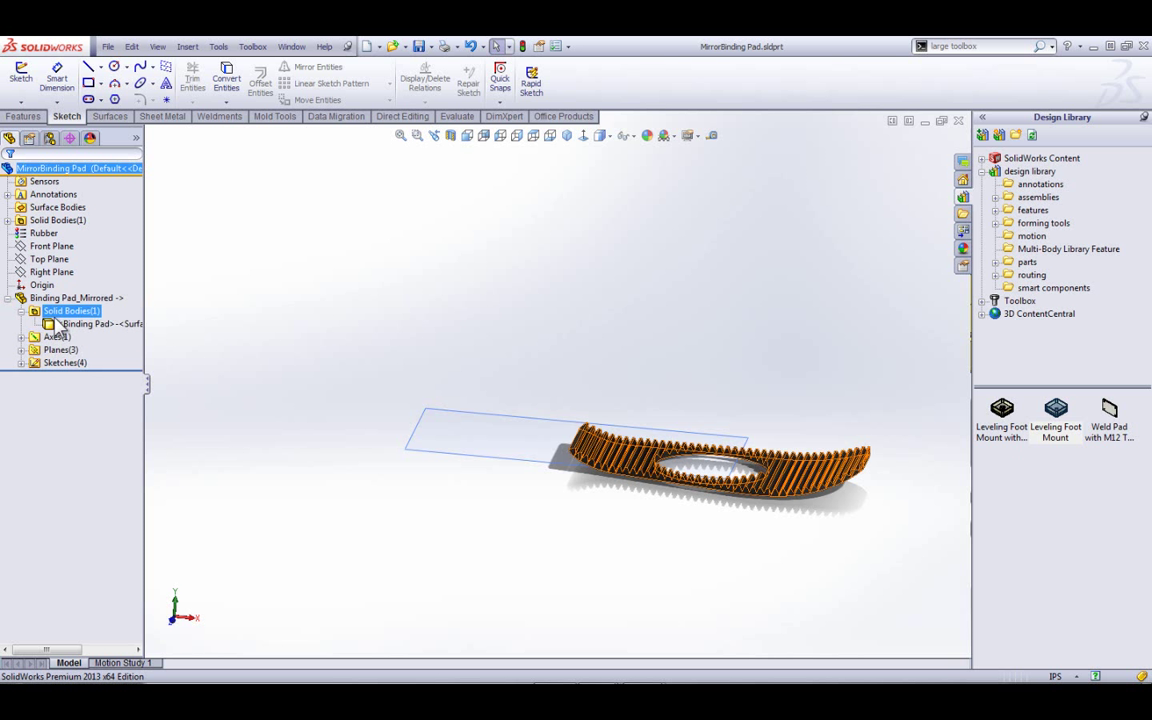
{"action": "left_click", "coordinate": [21, 337]}
{"action": "left_click", "coordinate": [21, 363]}
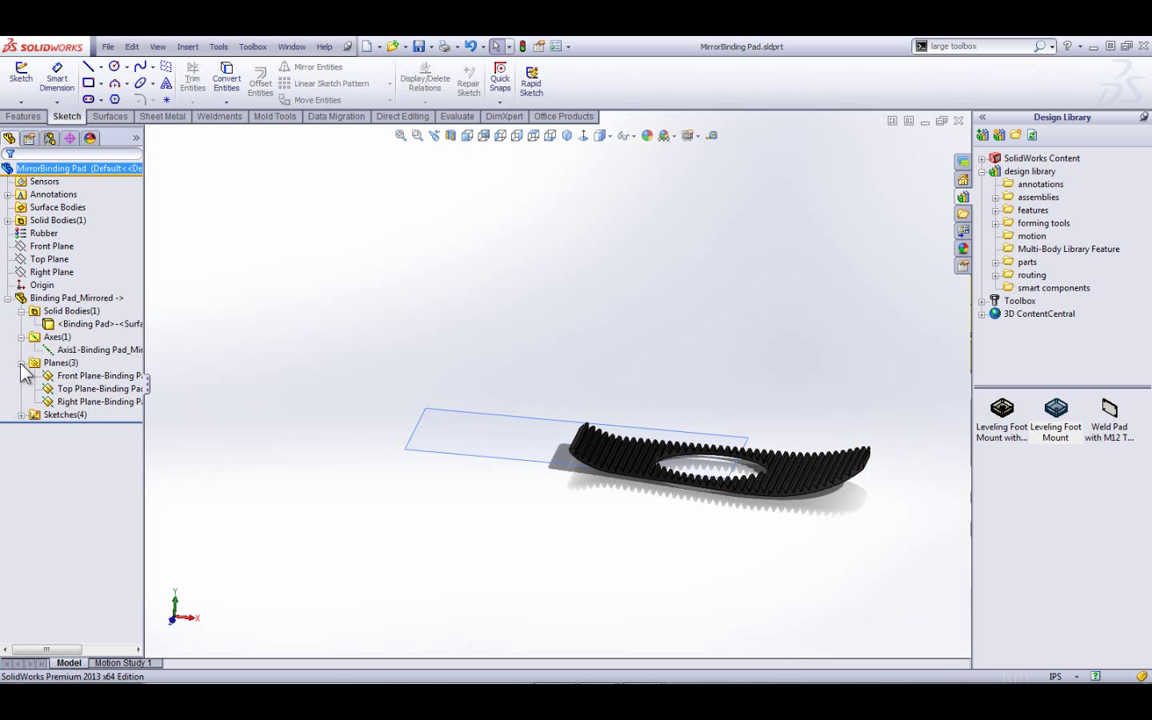
{"action": "left_click", "coordinate": [21, 415]}
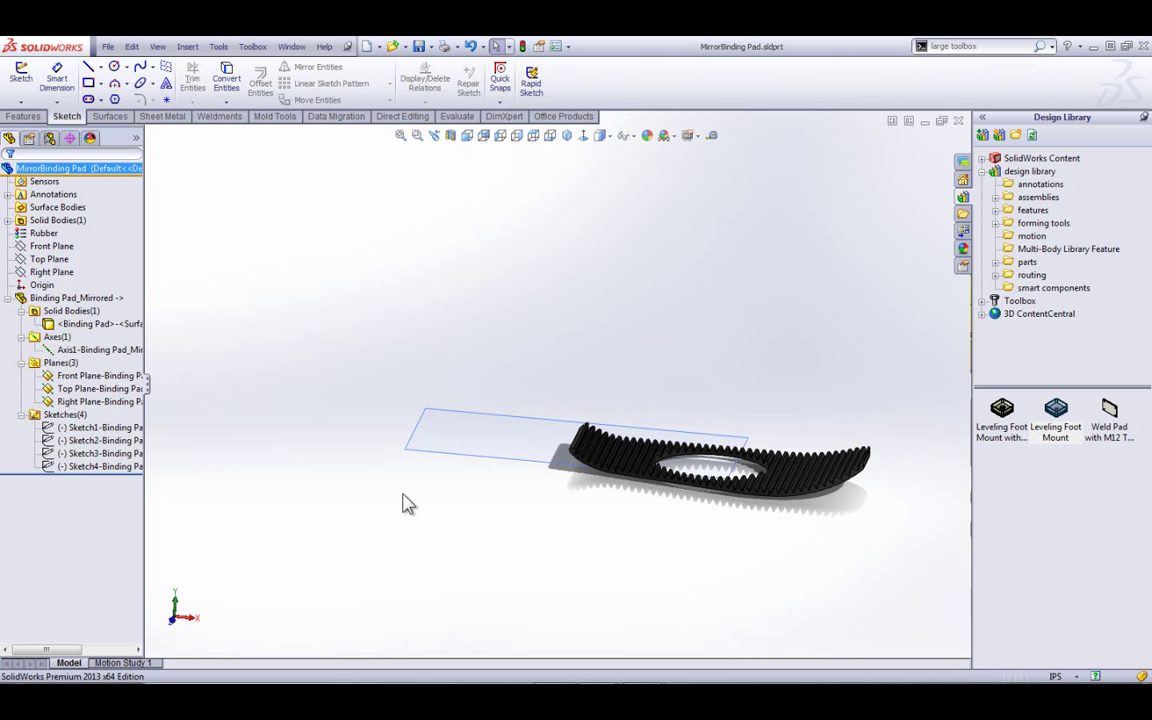
{"action": "left_click", "coordinate": [926, 121]}
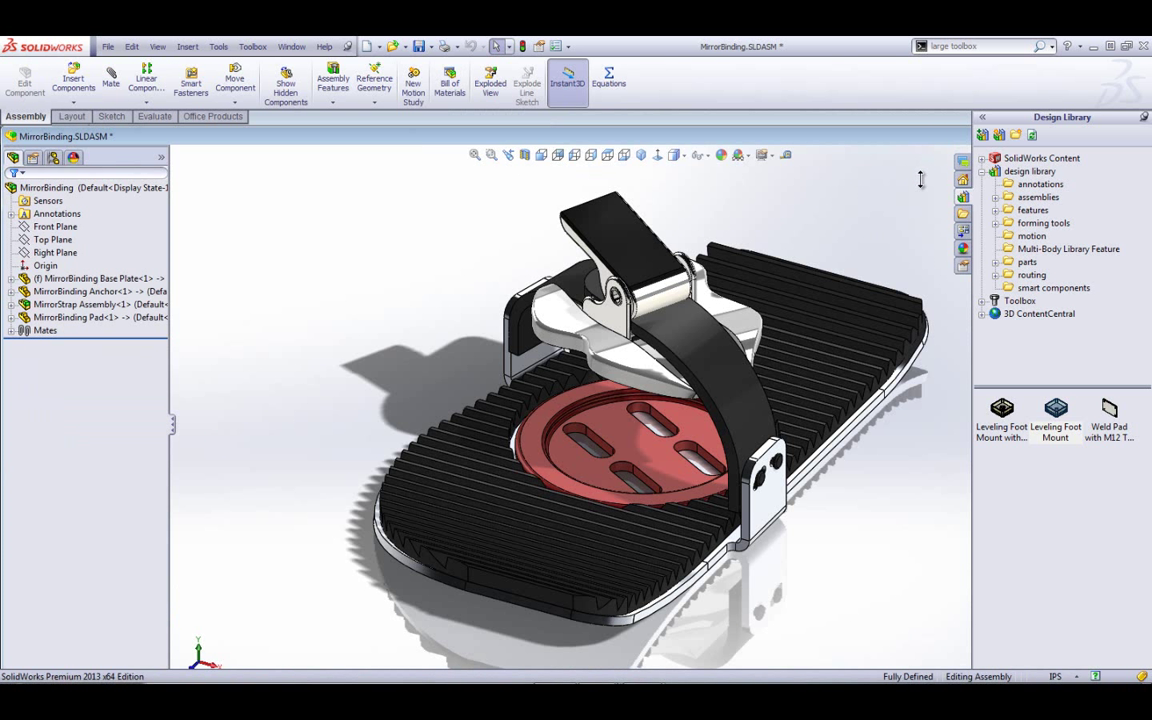
{"action": "left_click", "coordinate": [1145, 118]}
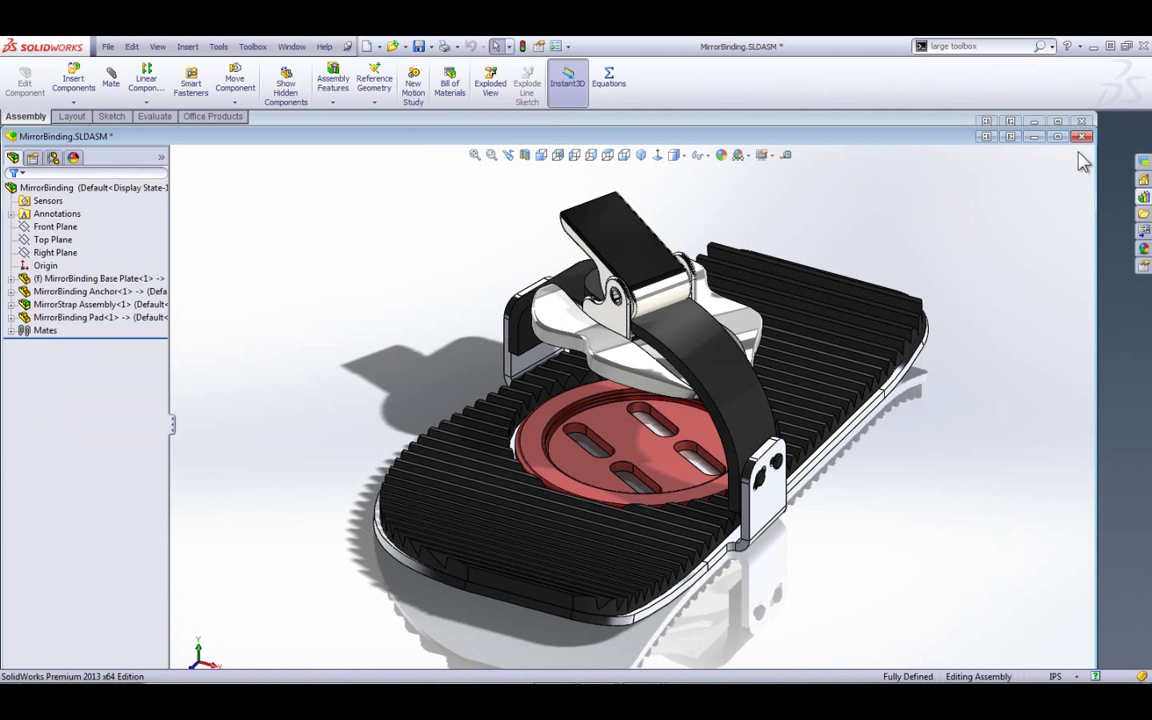
Close MirrorBinding.SLDASM and view the full Mountain Board with bindings on opposite ends.
{"action": "left_click", "coordinate": [1035, 137]}
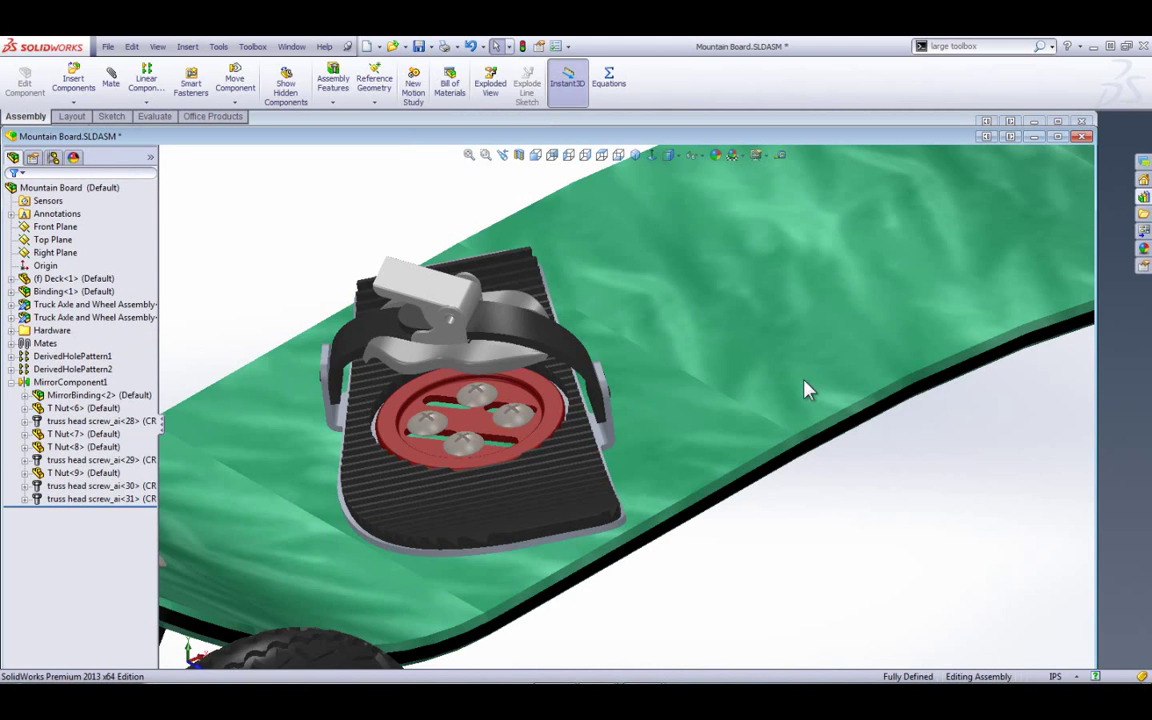
{"action": "scroll", "coordinate": [808, 390], "scroll_direction": "up", "scroll_amount": 5}
{"action": "middle_click_drag", "start_coordinate": [808, 390], "coordinate": [753, 466]}
Play and collapse the five-step ExplView1 under Default, then bring up Default's options.
{"action": "left_click", "coordinate": [53, 157]}
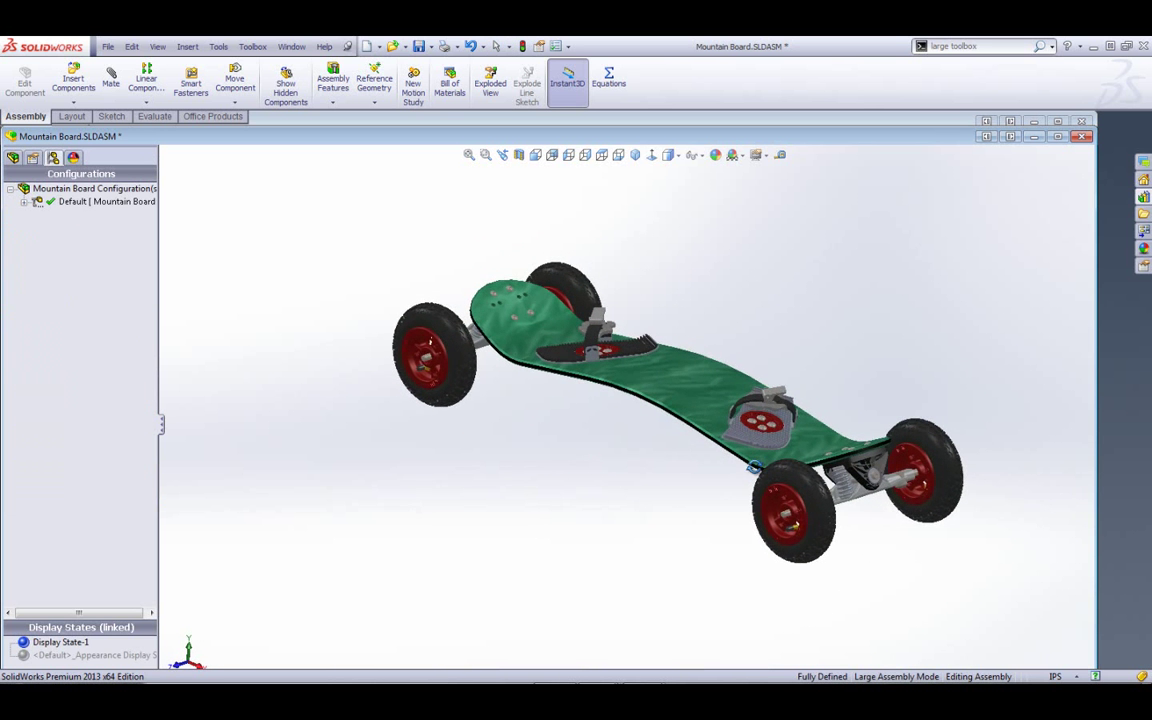
{"action": "left_click", "coordinate": [23, 201]}
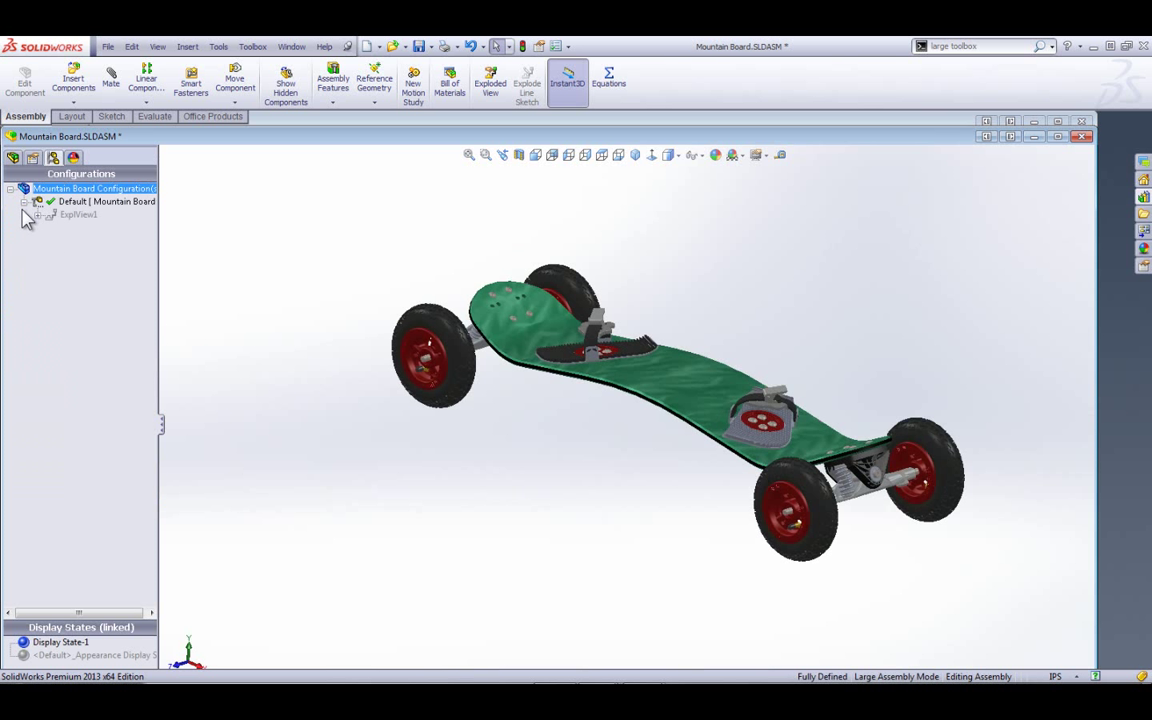
{"action": "double_click", "coordinate": [60, 215]}
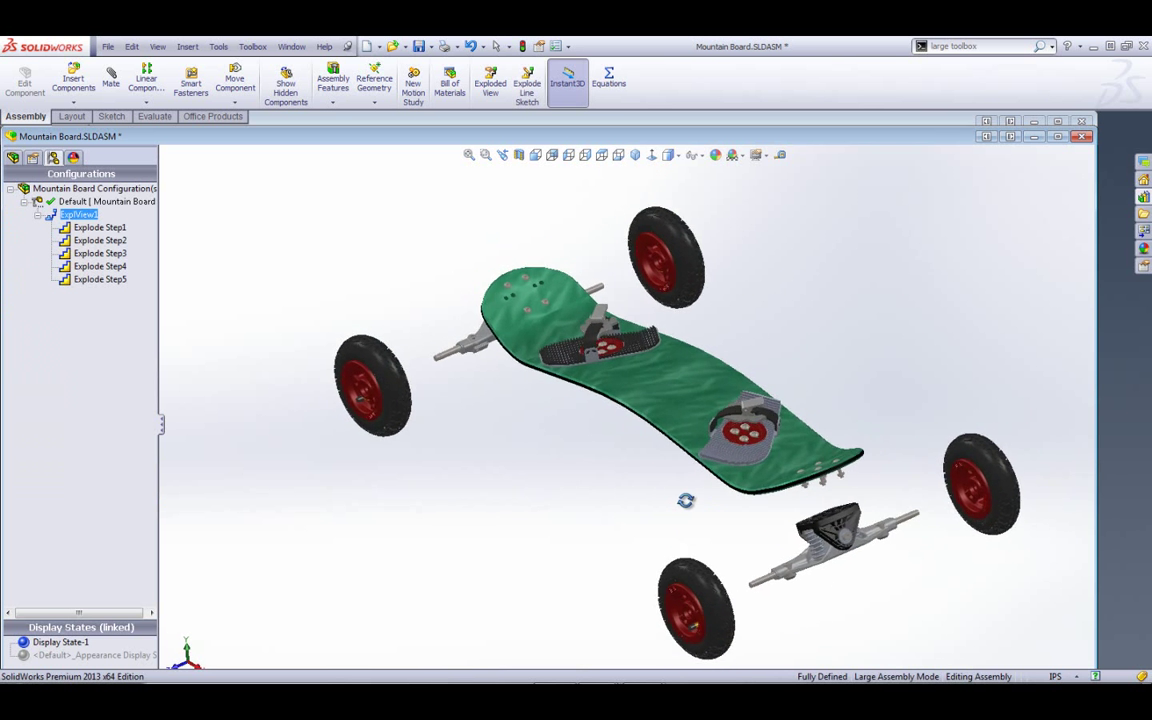
{"action": "double_click", "coordinate": [76, 216]}
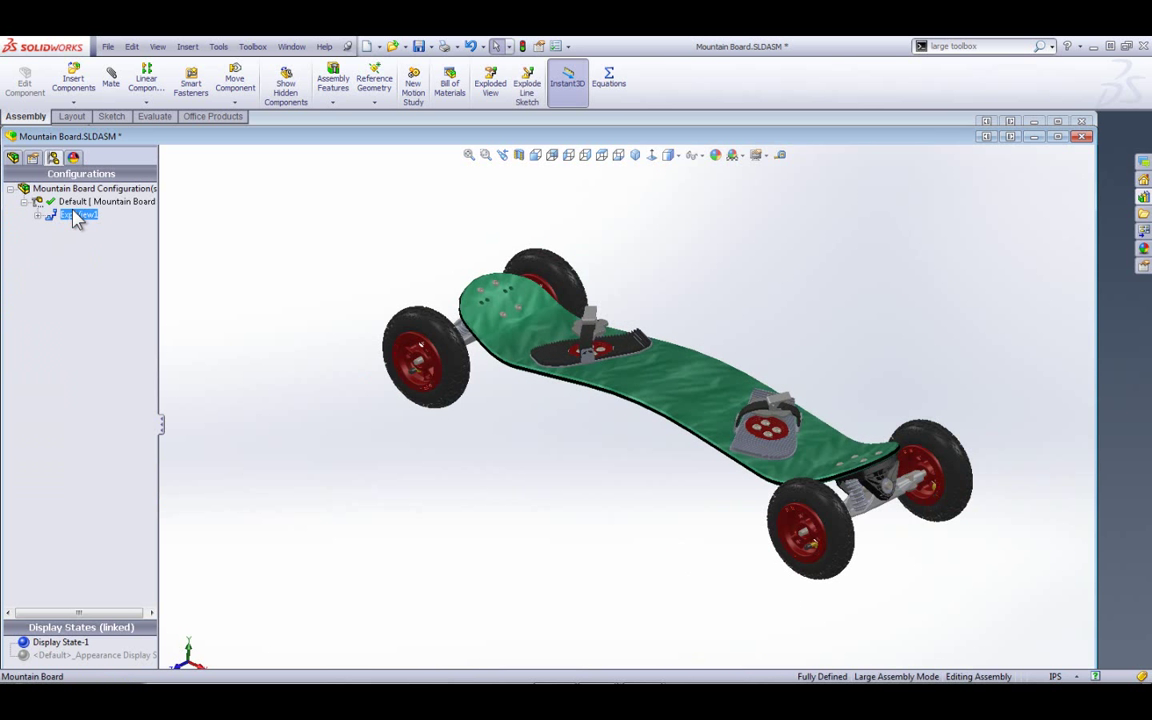
{"action": "middle_click_drag", "start_coordinate": [818, 500], "coordinate": [879, 506]}
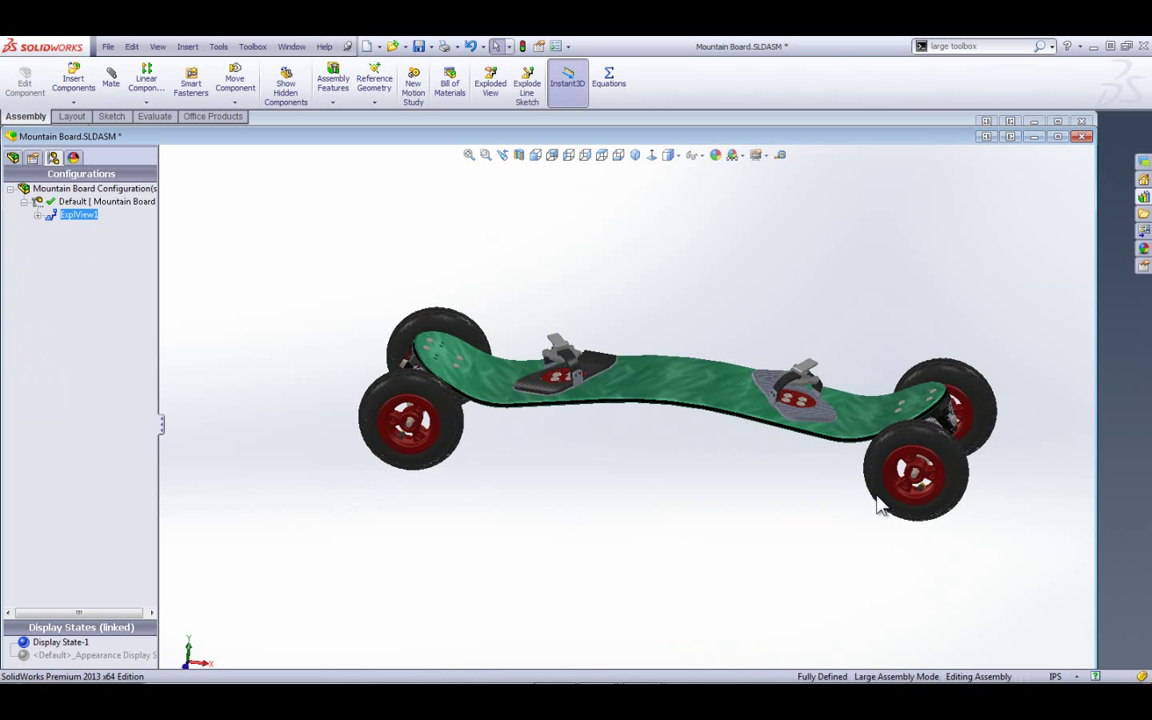
{"action": "right_click", "coordinate": [66, 203]}
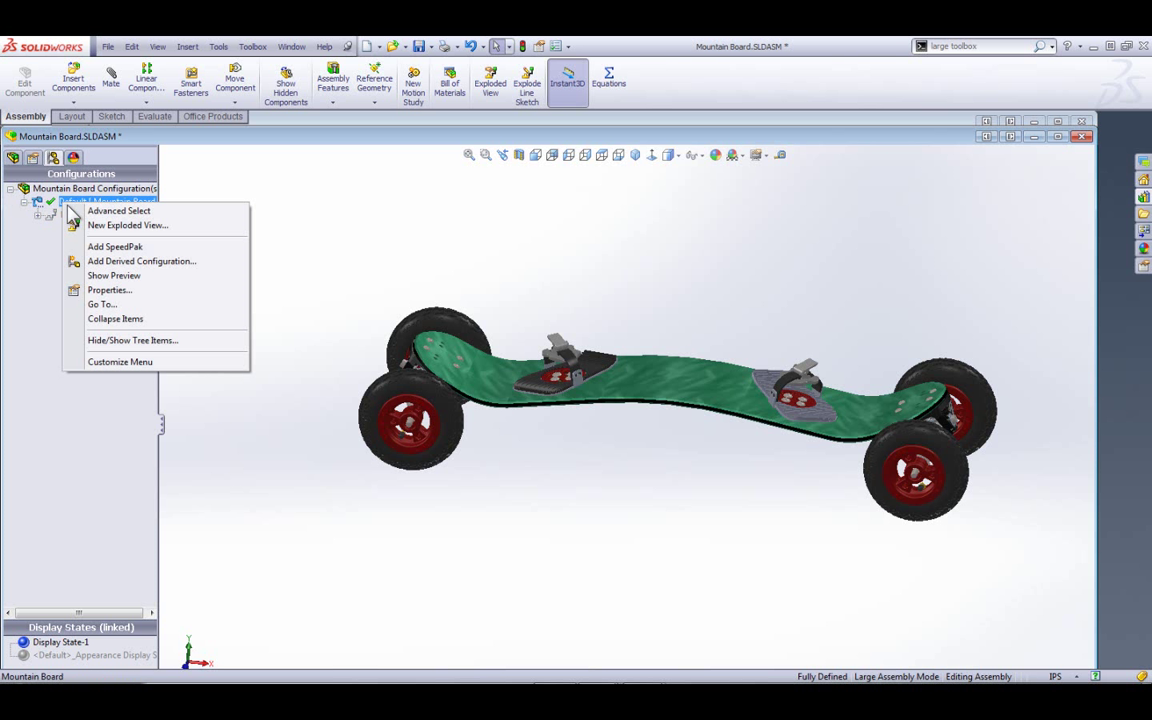
Create exploded view ExplView2 lifting the right-end binding about 7.69 in above the deck.
{"action": "left_click", "coordinate": [95, 225]}
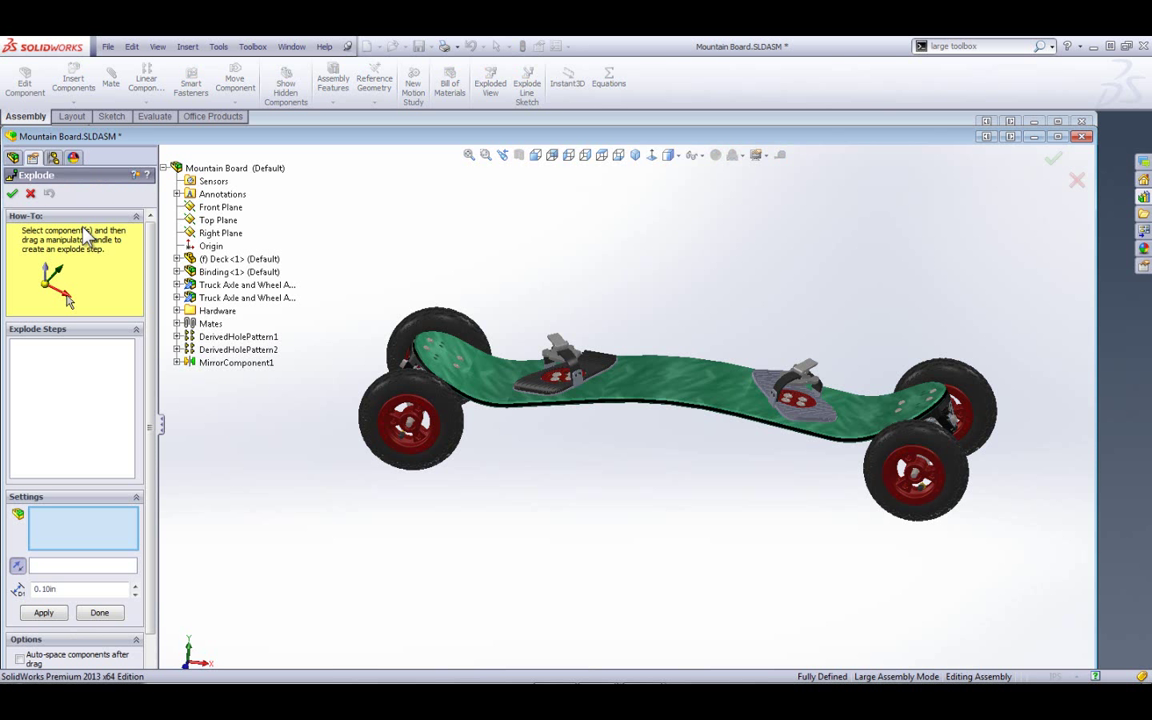
{"action": "mouse_move", "coordinate": [748, 504]}
{"action": "middle_mouse_down"}
{"action": "mouse_move", "coordinate": [743, 470]}
{"action": "mouse_move", "coordinate": [723, 473]}
{"action": "mouse_move", "coordinate": [731, 510]}
{"action": "middle_mouse_up"}
{"action": "scroll", "coordinate": [731, 507], "scroll_direction": "down", "scroll_amount": 5}
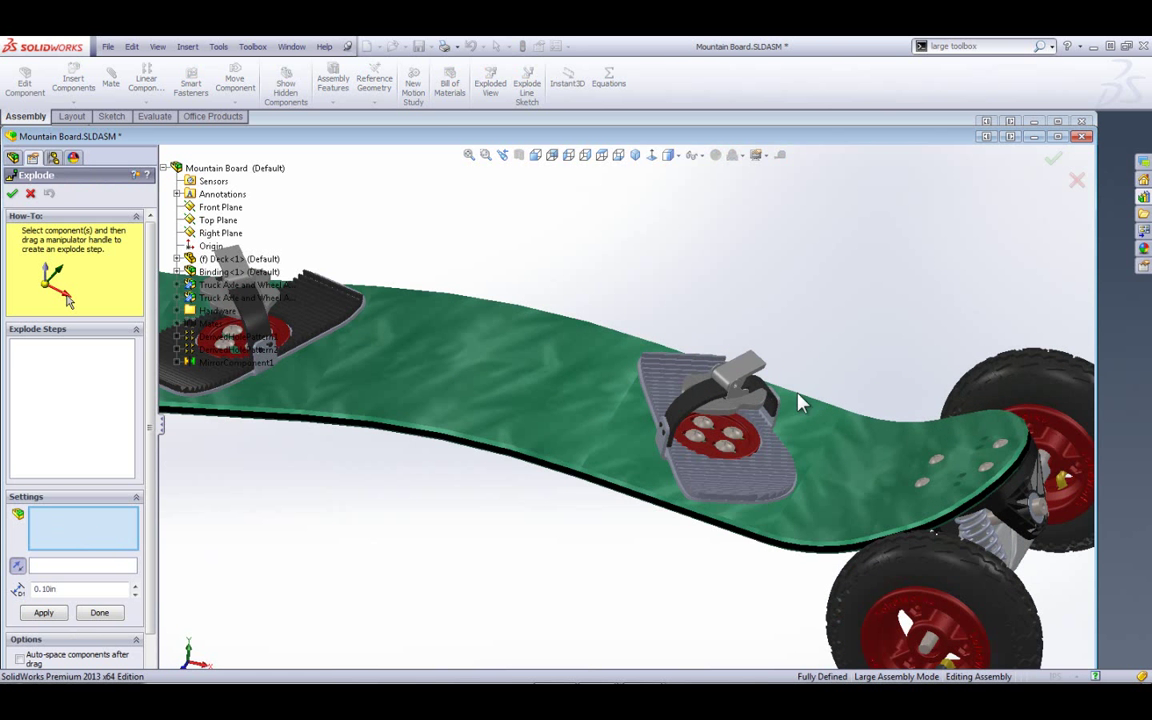
{"action": "left_click_drag", "start_coordinate": [731, 507], "coordinate": [816, 569]}
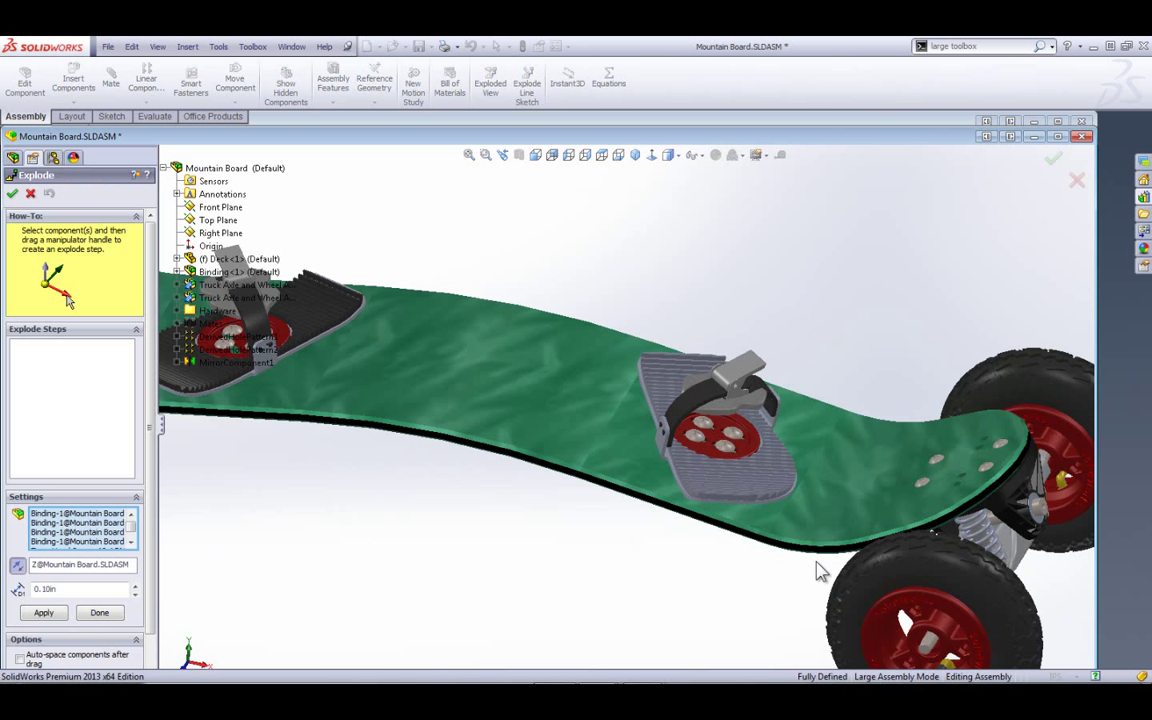
{"action": "left_click", "coordinate": [752, 408]}
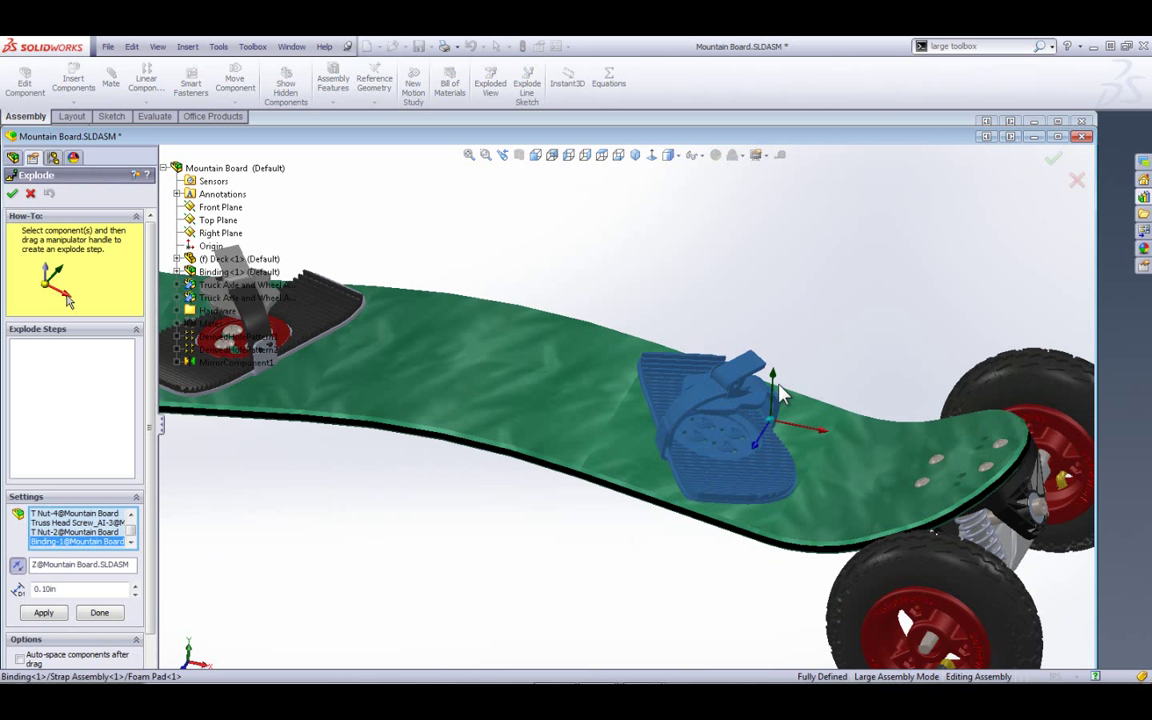
{"action": "left_click_drag", "start_coordinate": [778, 385], "coordinate": [806, 190]}
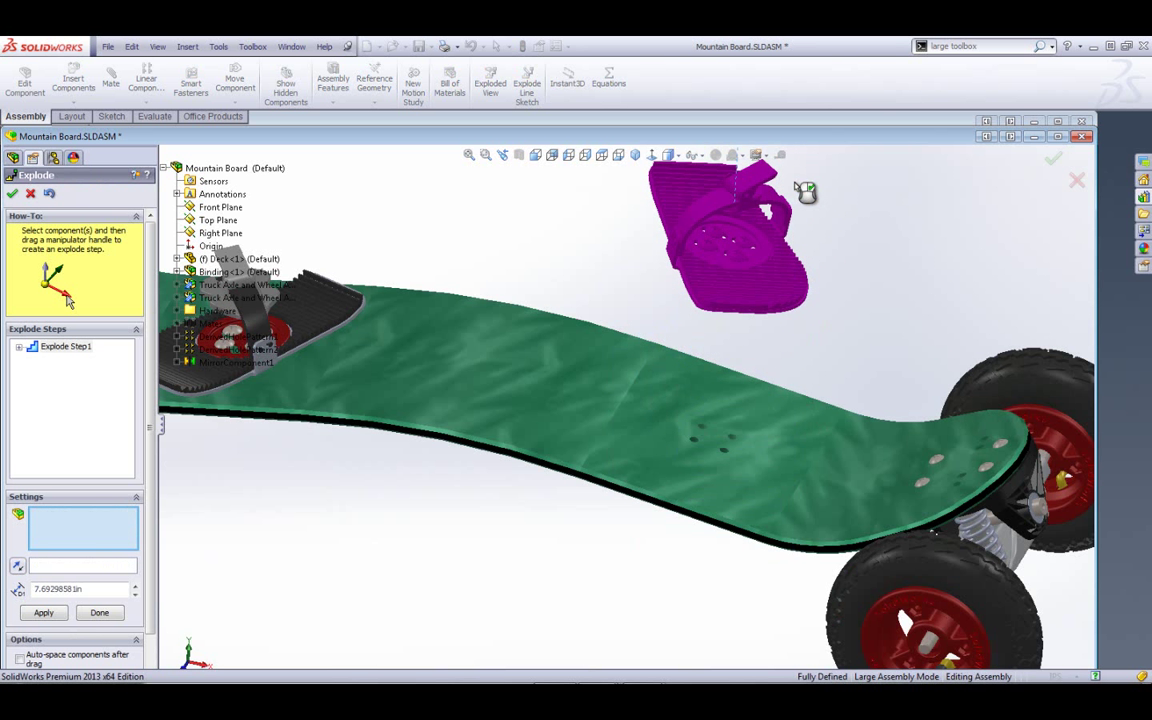
{"action": "left_click", "coordinate": [12, 193]}
{"action": "key", "text": "ctrl+7"}
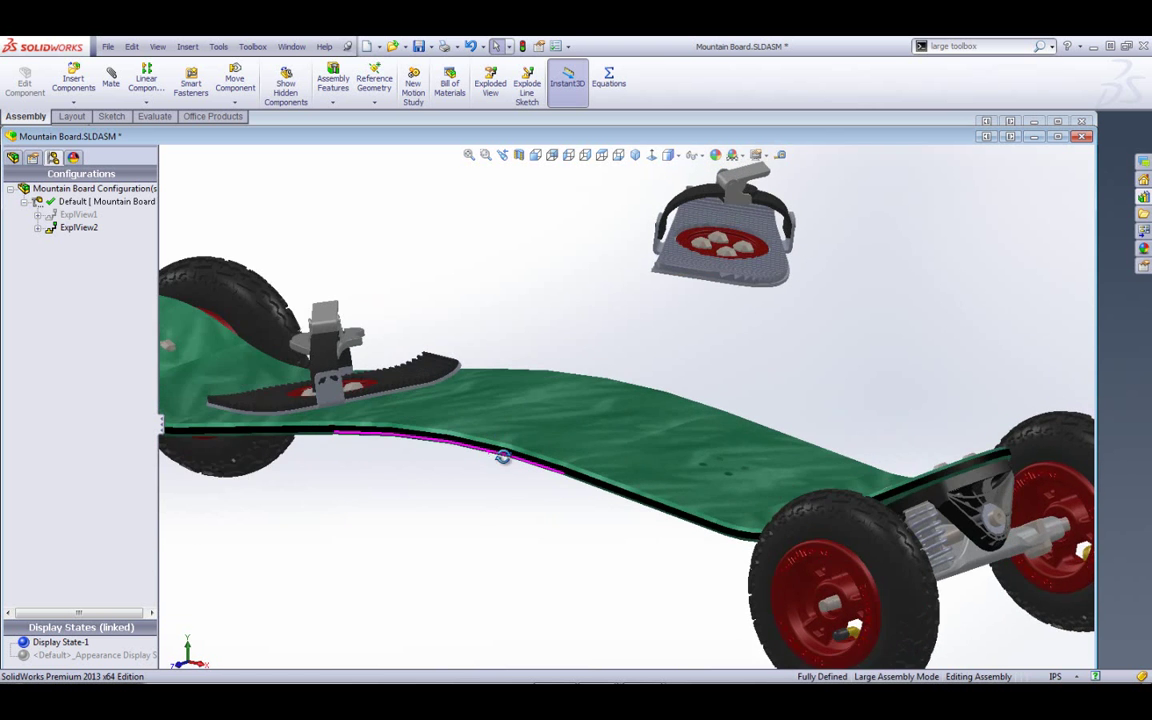
Compare ExplView1 and ExplView2, then close the Mountain Board assembly without saving.
{"action": "double_click", "coordinate": [72, 215]}
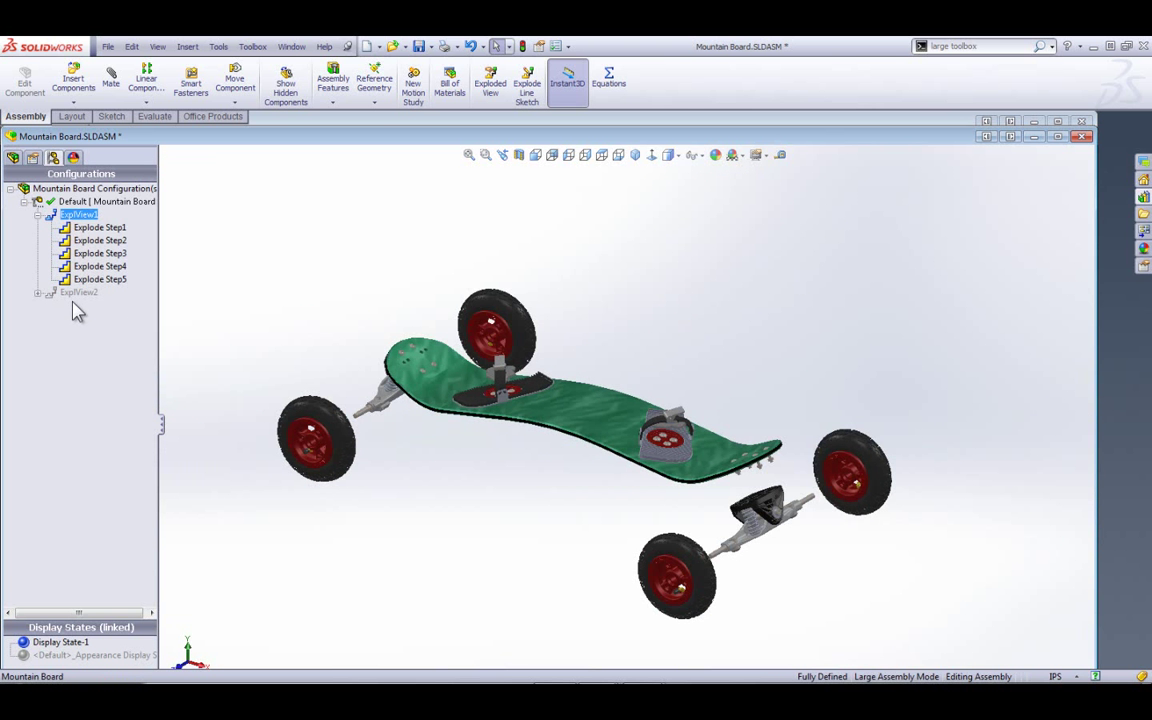
{"action": "double_click", "coordinate": [75, 293]}
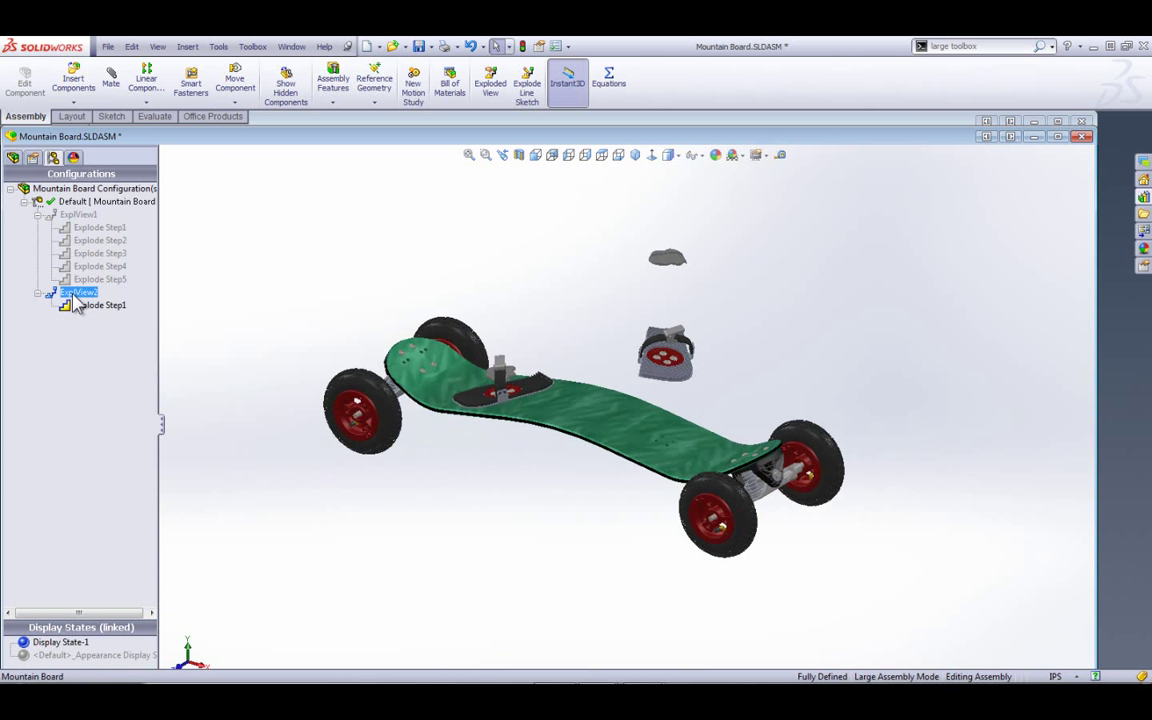
{"action": "left_click", "coordinate": [1080, 138]}
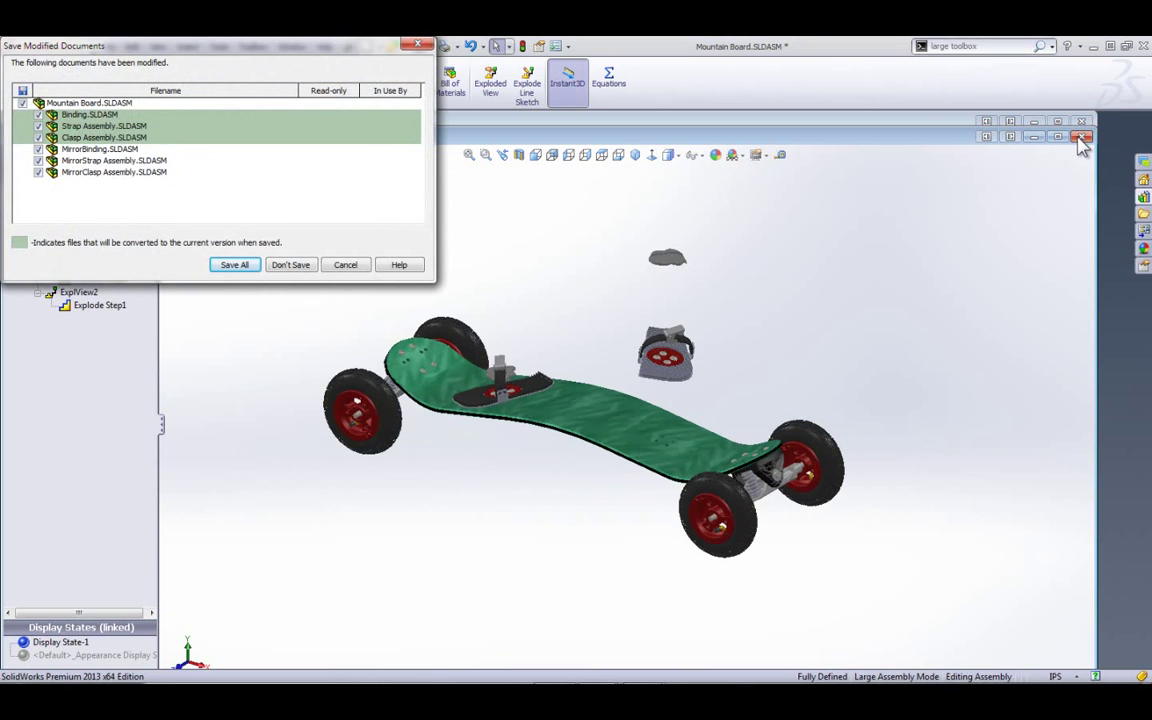
{"action": "left_click", "coordinate": [290, 264]}
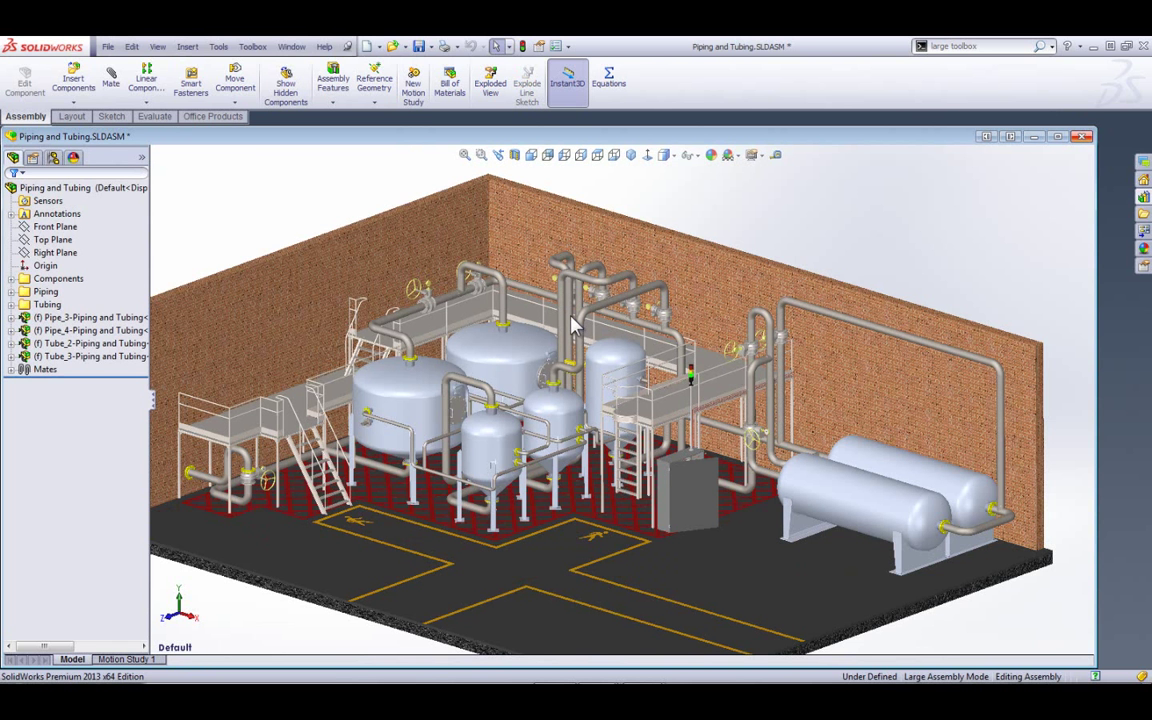
Maximize the Piping and Tubing assembly window and switch to the PowerPoint slide show.
{"action": "left_click", "coordinate": [1057, 136]}
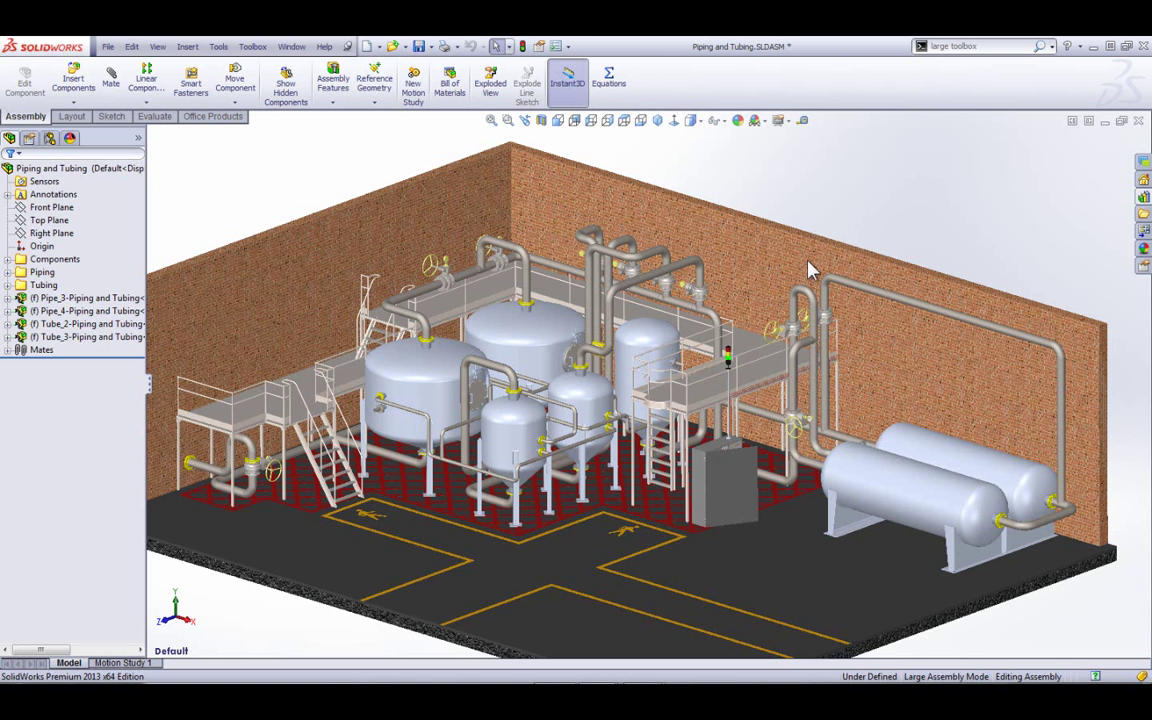
{"action": "key", "text": "alt+Tab"}
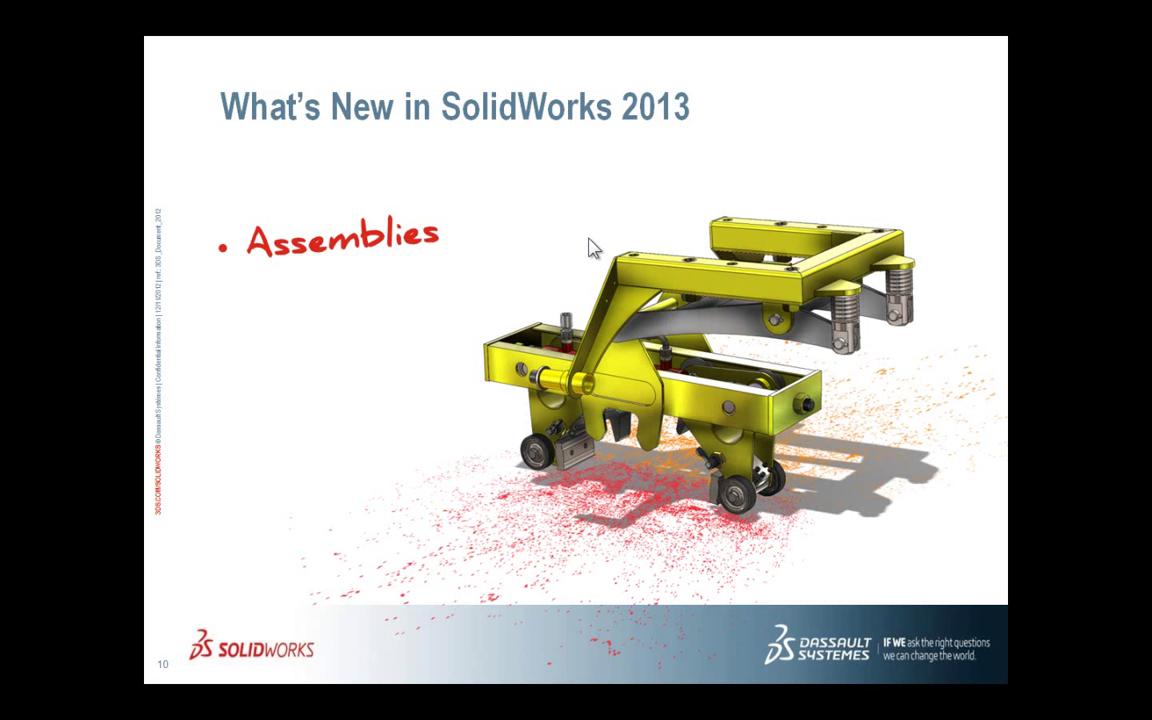
Advance to the Piping & Tubing slide, then return to the SolidWorks plant assembly.
{"action": "key", "text": "Right"}
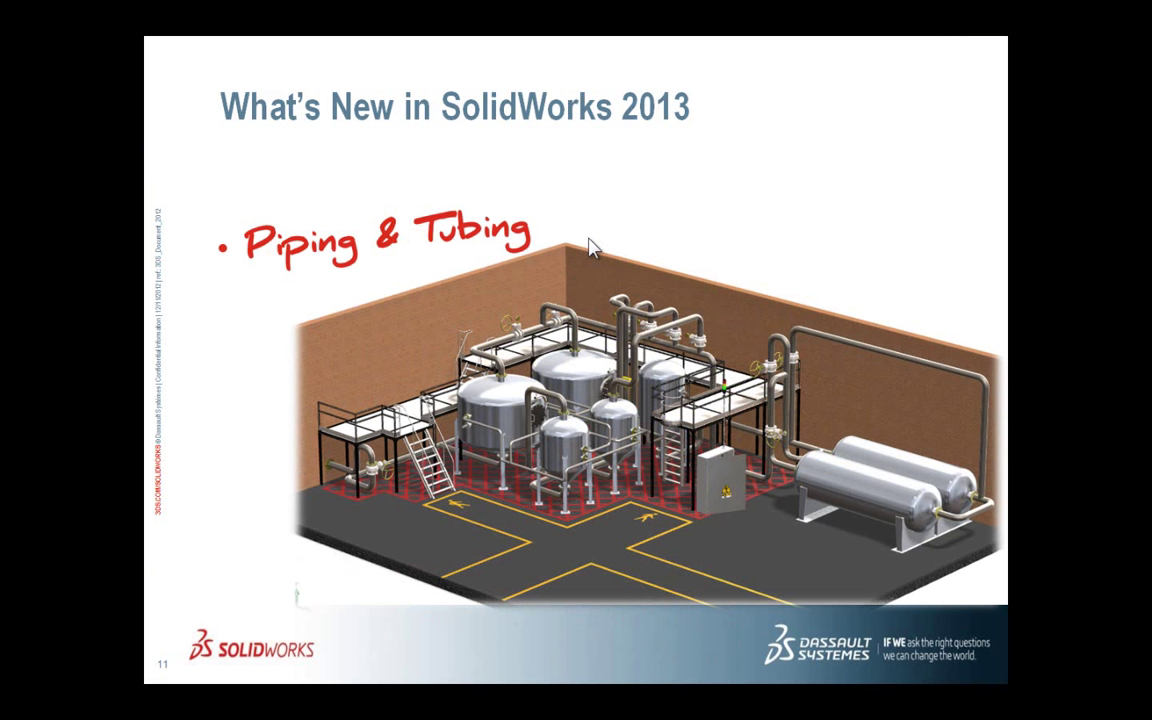
{"action": "key", "text": "alt+Tab"}
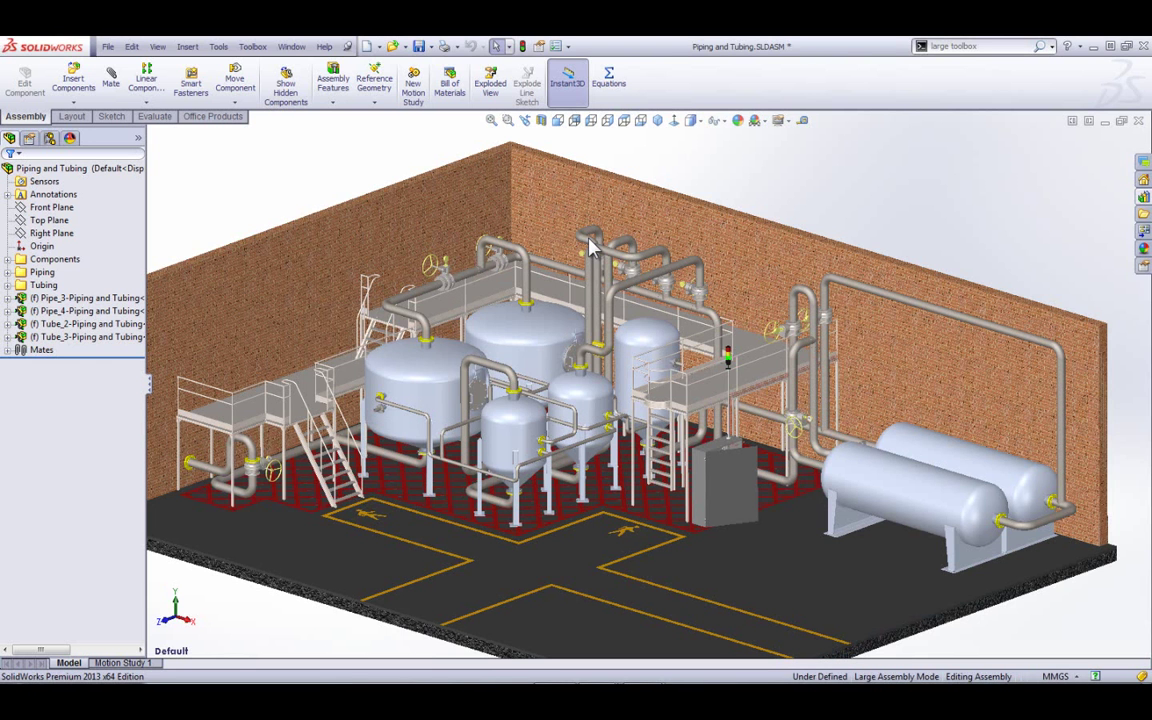
Enable the SolidWorks Routing, Toolbox and Toolbox Browser add-ins.
{"action": "scroll", "coordinate": [590, 245], "scroll_direction": "up", "scroll_amount": 5}
{"action": "scroll", "coordinate": [603, 410], "scroll_direction": "down", "scroll_amount": 4}
{"action": "scroll", "coordinate": [603, 410], "scroll_direction": "down", "scroll_amount": 2}
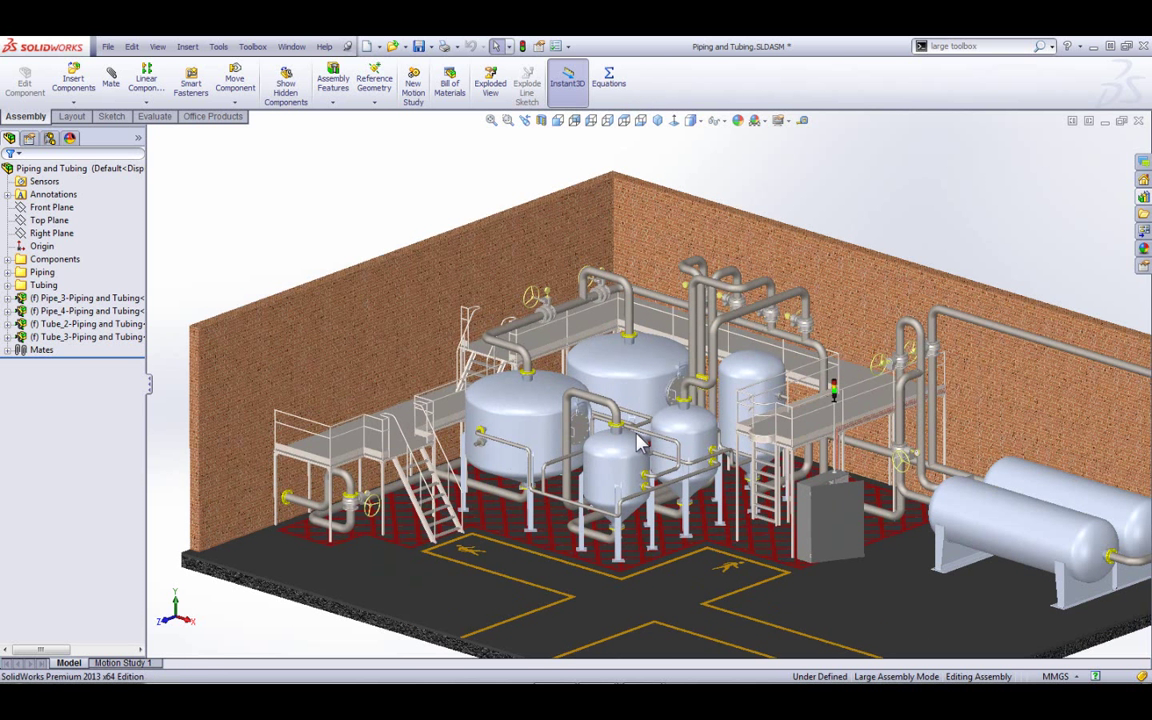
{"action": "left_click", "coordinate": [567, 46]}
{"action": "left_click", "coordinate": [588, 92]}
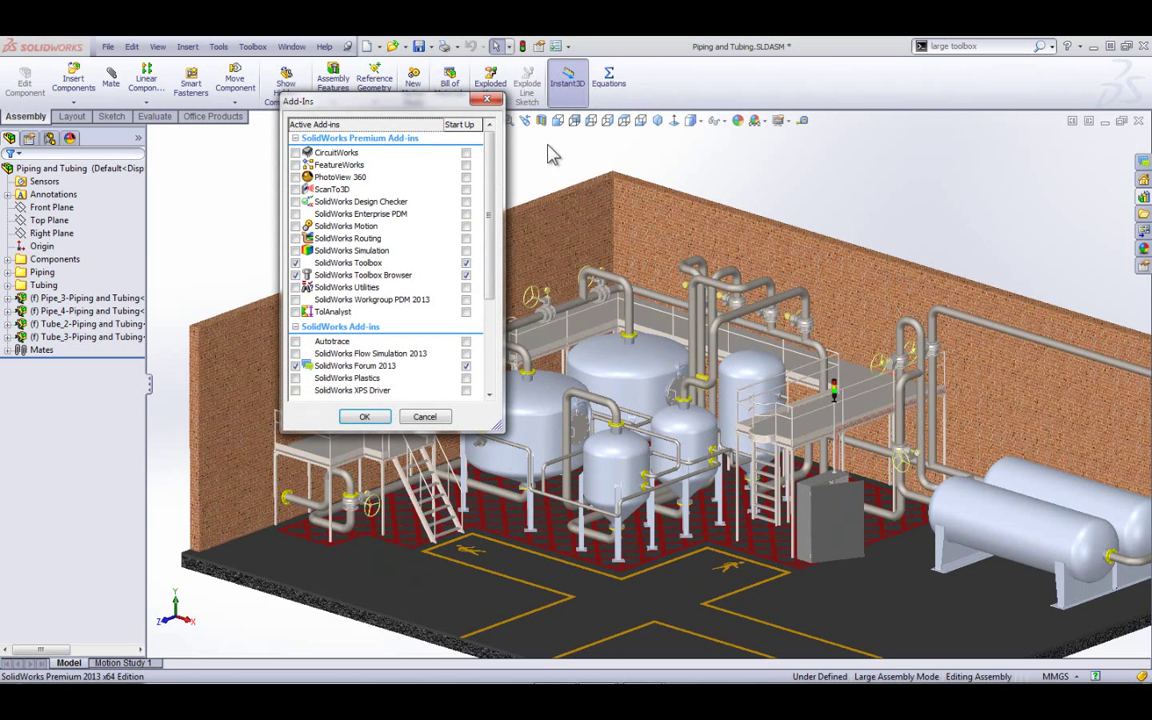
{"action": "left_click", "coordinate": [295, 262]}
{"action": "left_click", "coordinate": [295, 275]}
{"action": "left_click", "coordinate": [295, 238]}
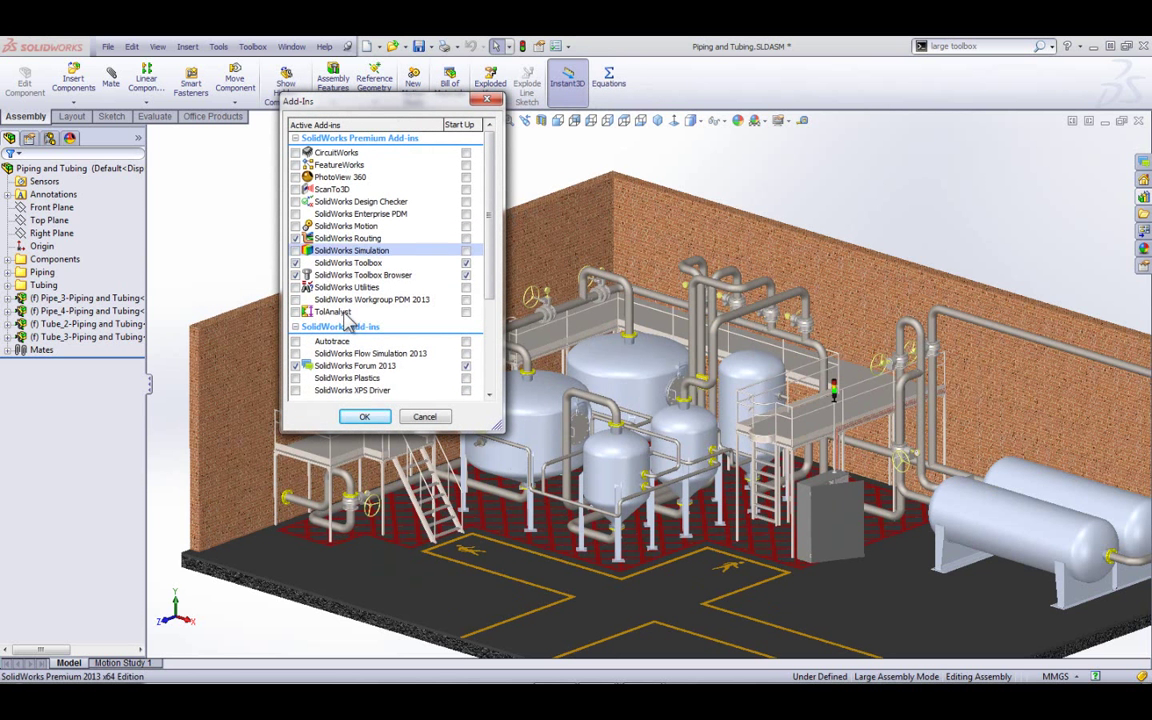
{"action": "left_click", "coordinate": [365, 417]}
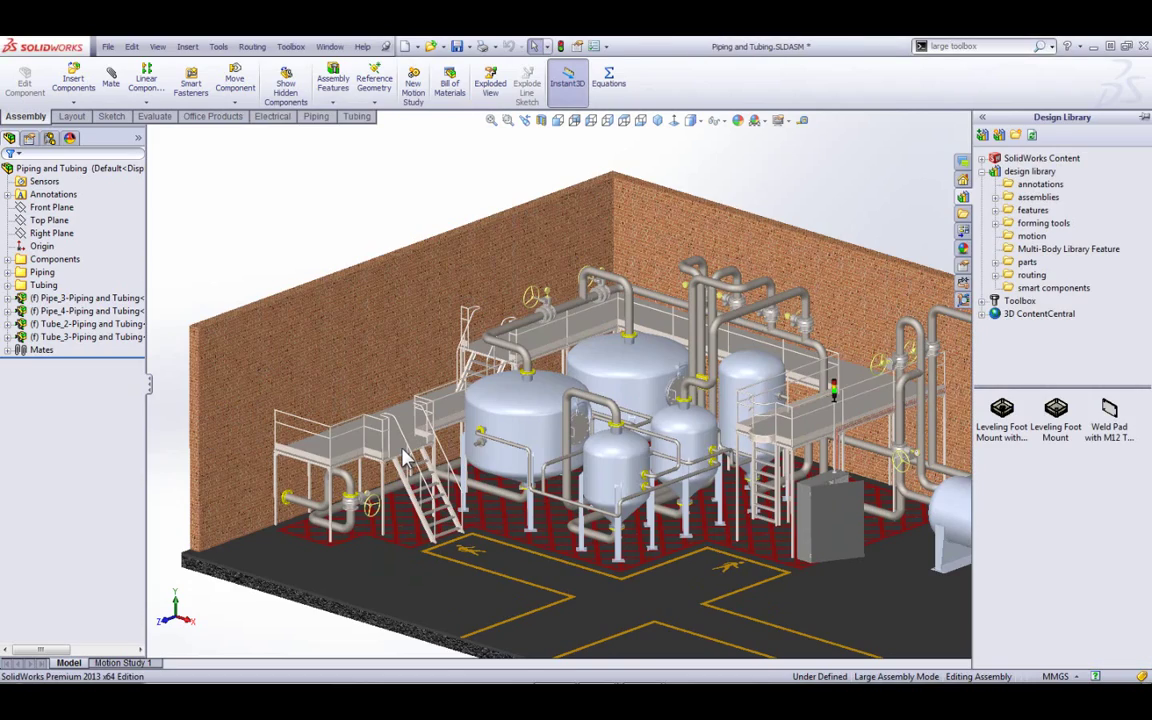
Zoom to the pipe under the left platform, edit Pipe_3's route and add a slope to its straight run.
{"action": "middle_click_drag", "start_coordinate": [393, 533], "coordinate": [364, 484]}
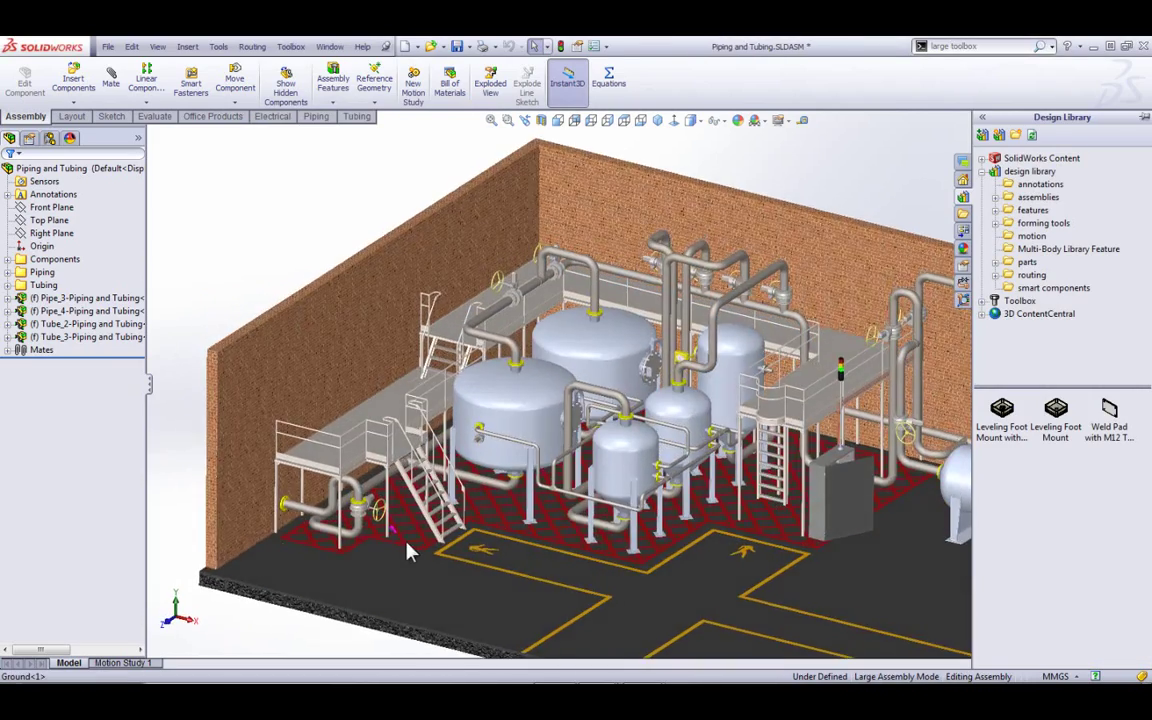
{"action": "scroll", "coordinate": [340, 487], "scroll_direction": "down", "scroll_amount": 5}
{"action": "scroll", "coordinate": [340, 480], "scroll_direction": "down", "scroll_amount": 10}
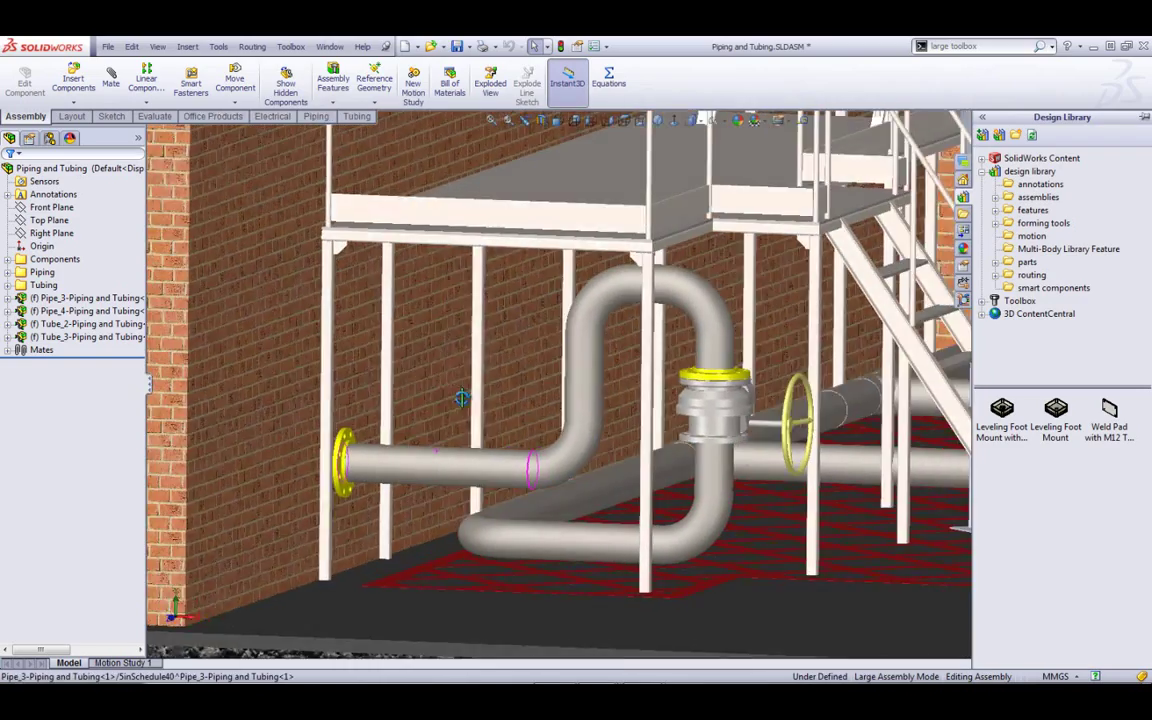
{"action": "middle_click_drag", "start_coordinate": [462, 398], "coordinate": [257, 435]}
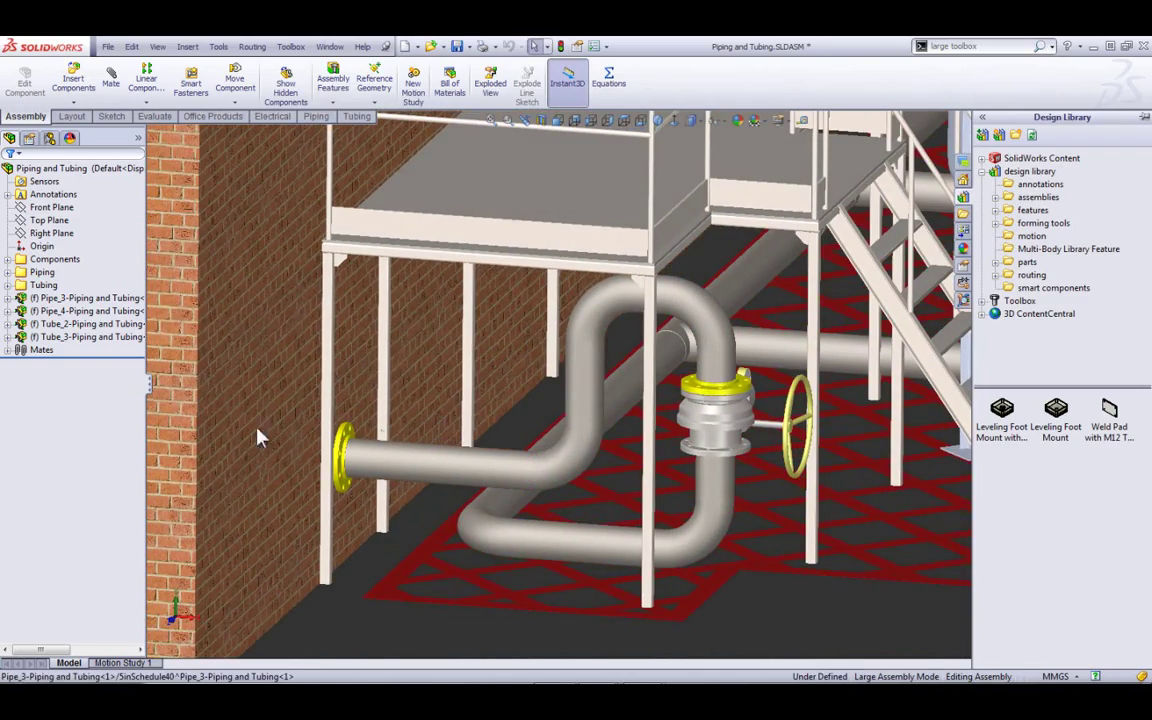
{"action": "right_click", "coordinate": [41, 300]}
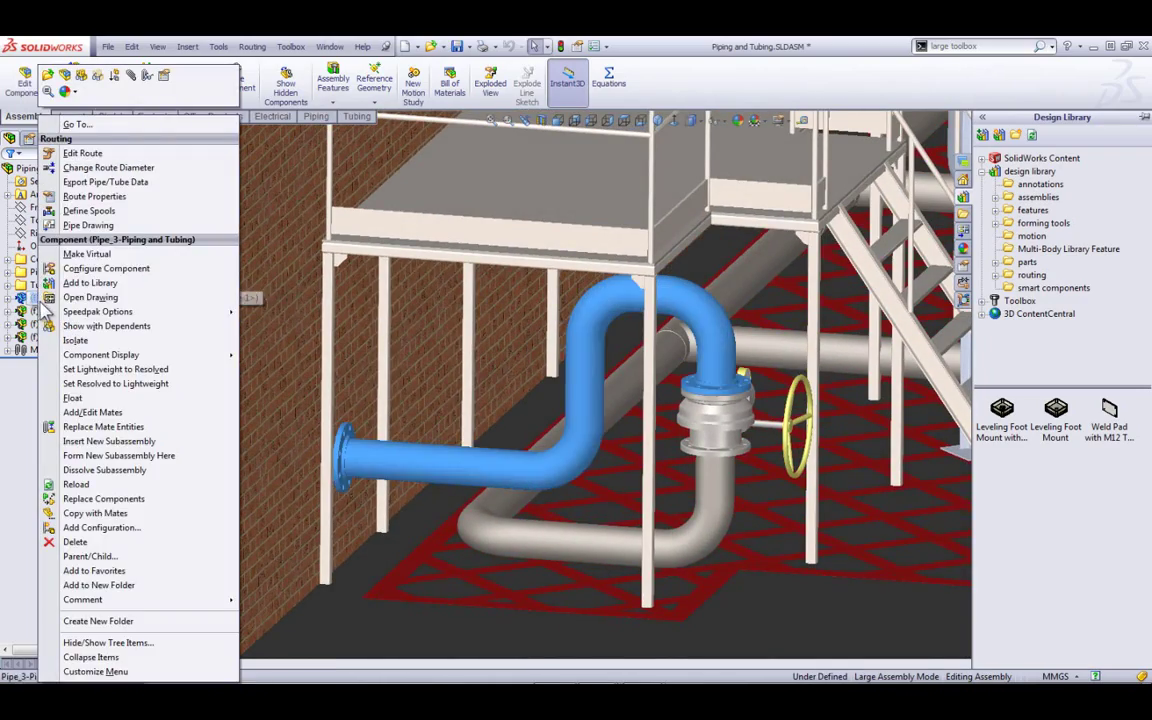
{"action": "left_click", "coordinate": [82, 155]}
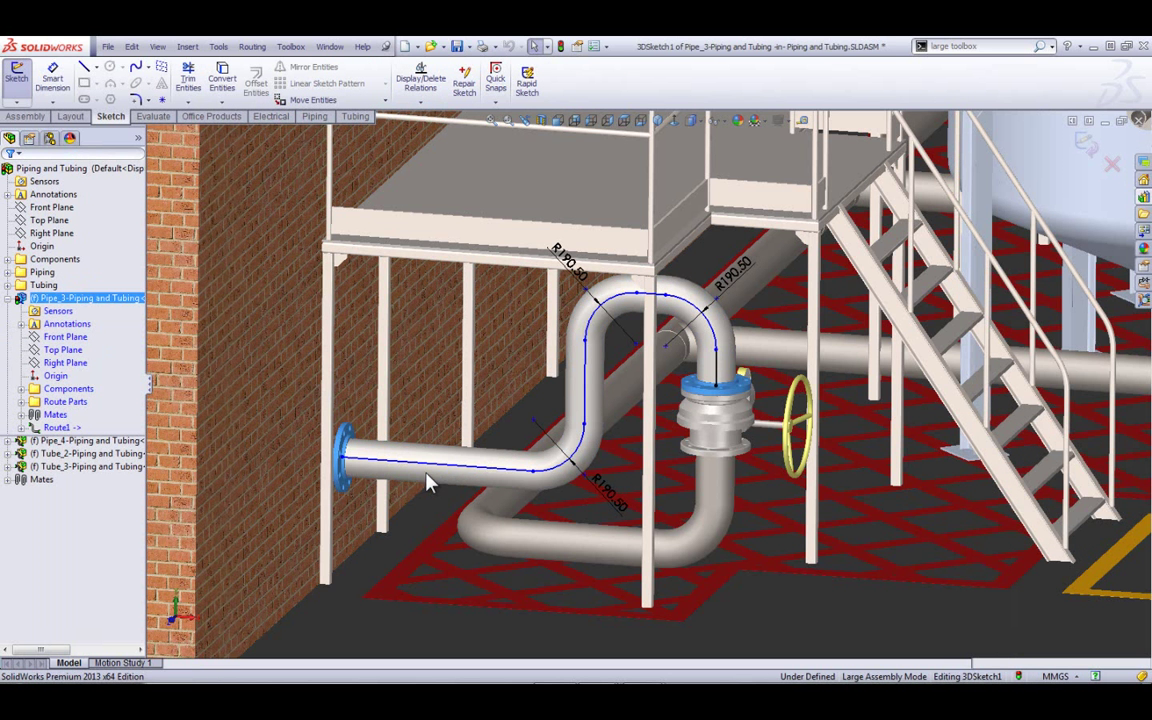
{"action": "right_click", "coordinate": [436, 480]}
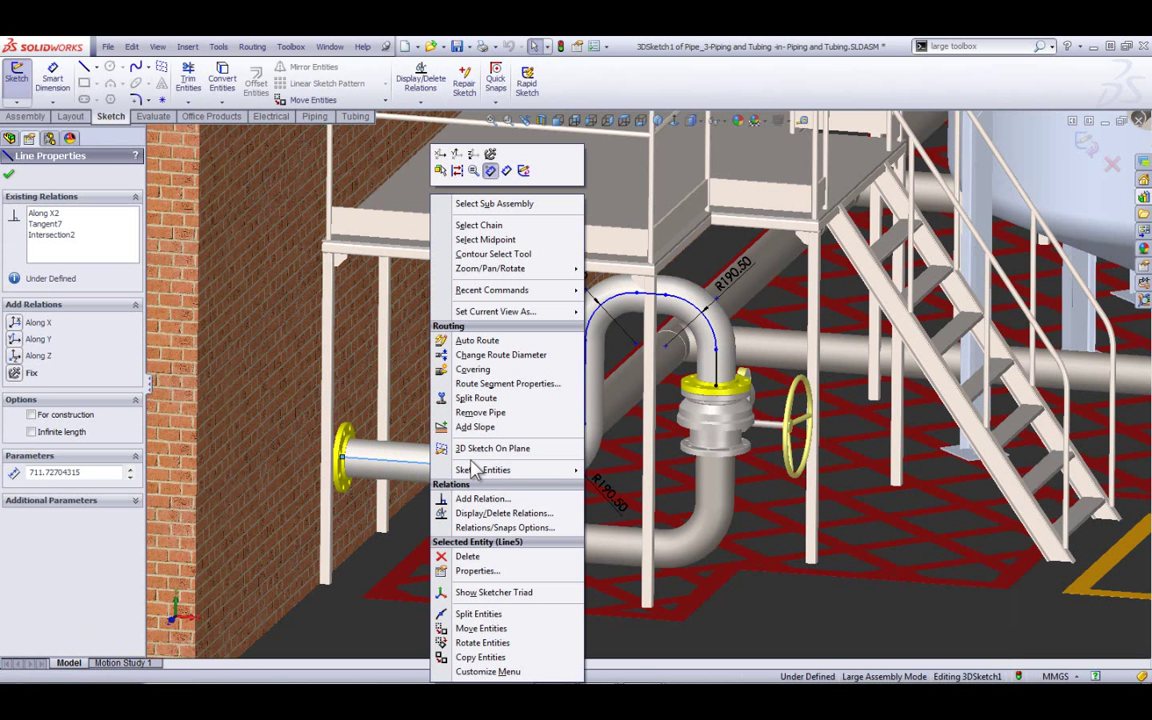
{"action": "left_click", "coordinate": [448, 426]}
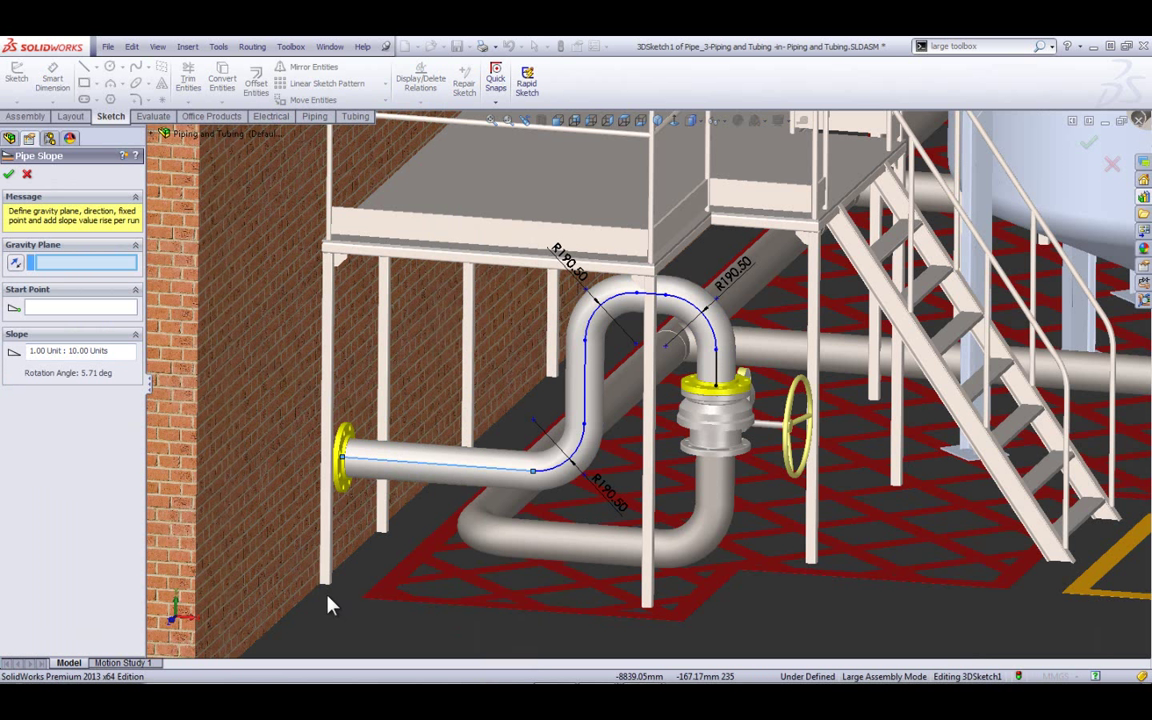
Use the floor face as the gravity plane and the flange-end sketch point as the slope's start point.
{"action": "left_click", "coordinate": [368, 624]}
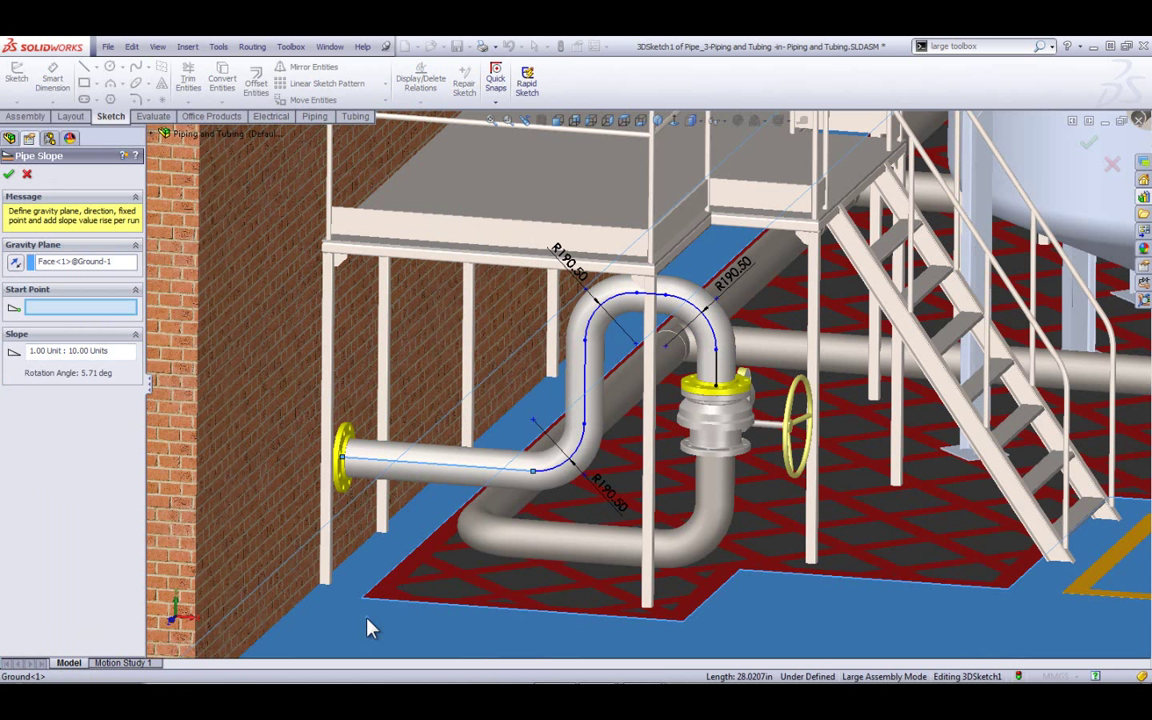
{"action": "left_click", "coordinate": [342, 460]}
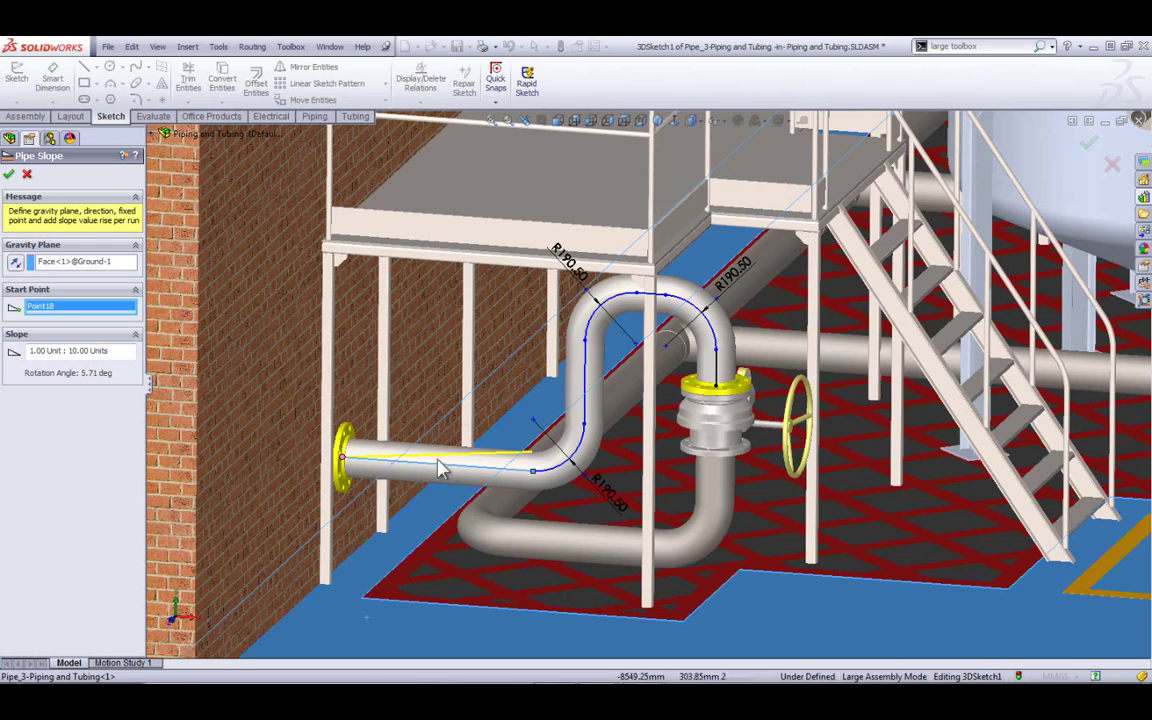
{"action": "middle_click_drag", "start_coordinate": [468, 466], "coordinate": [520, 484]}
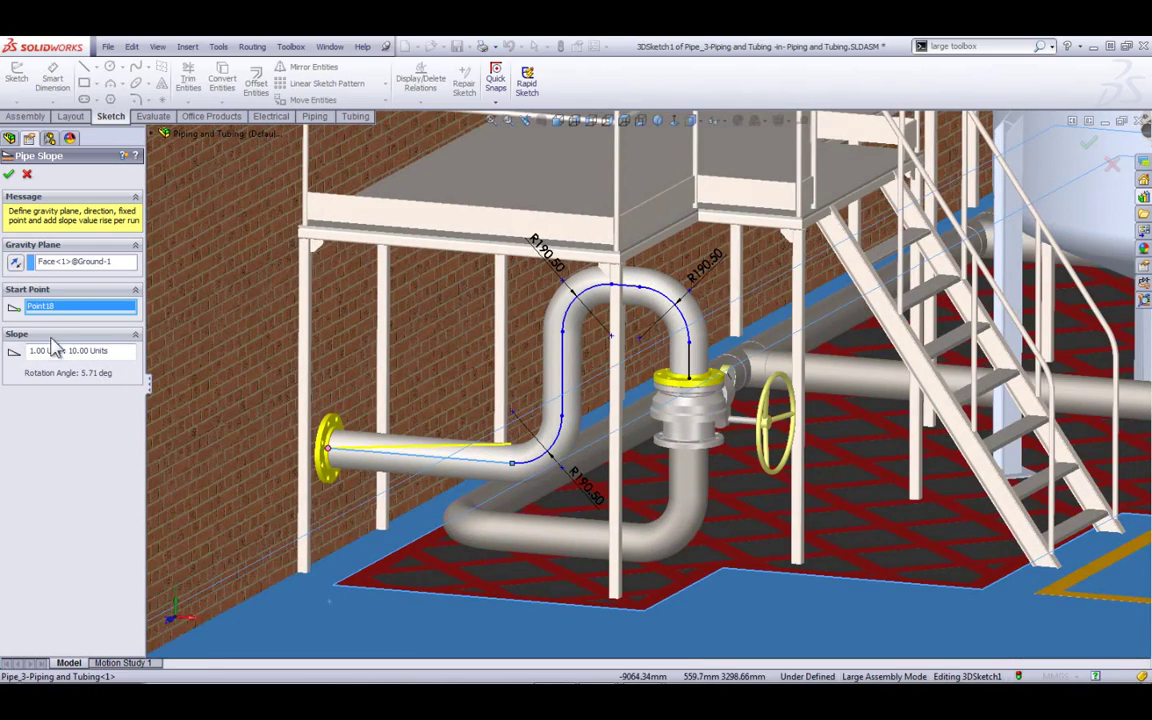
Accept the 1:10 (5.71°) slope and check the sloped pipe from front and isometric views.
{"action": "left_click", "coordinate": [10, 176]}
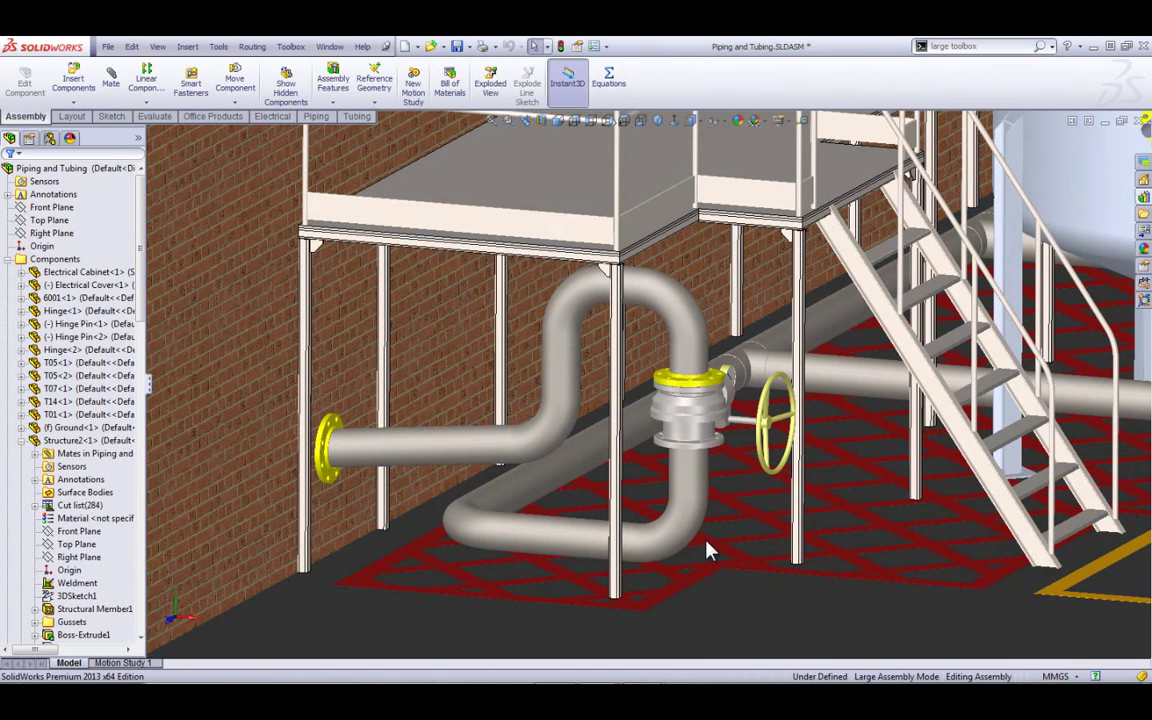
{"action": "key", "text": "ctrl+1"}
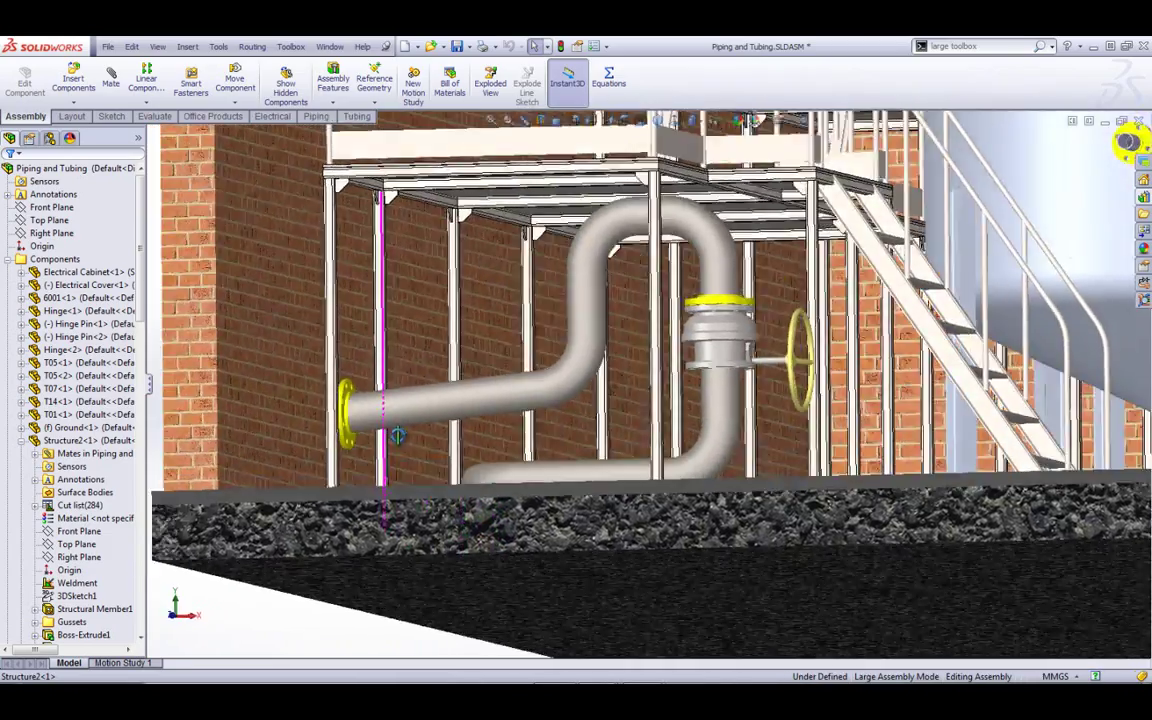
{"action": "key", "text": "ctrl+7"}
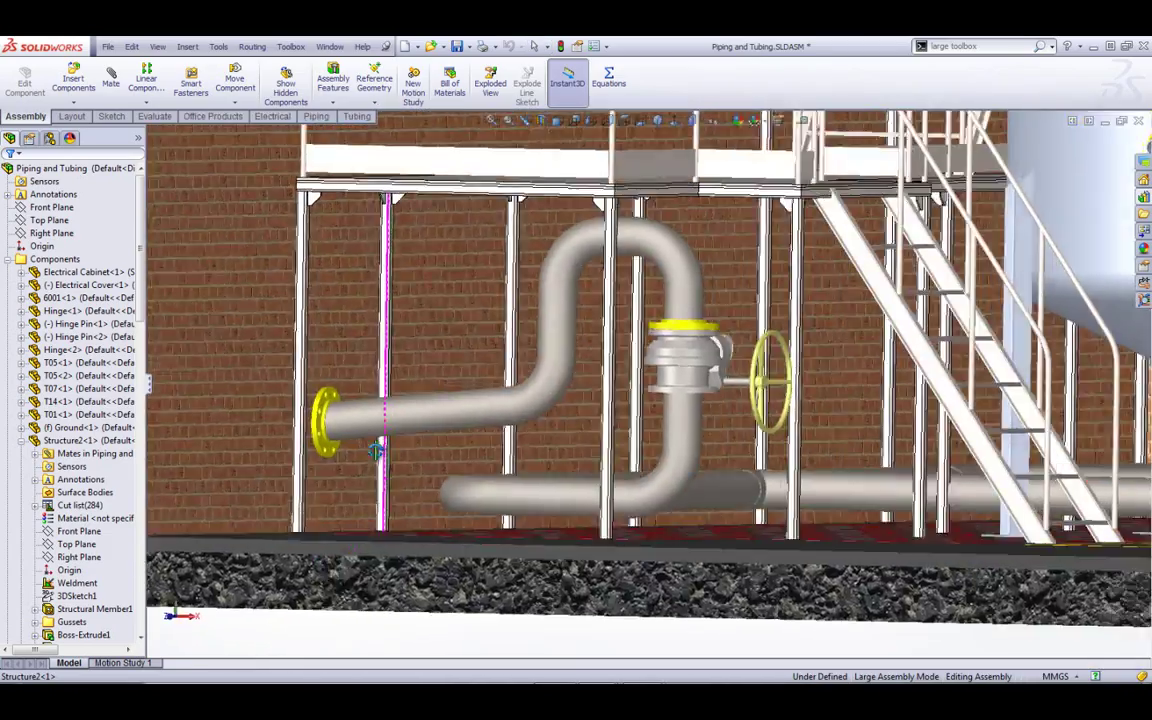
Zoom to fit on the tanks and platforms, then collapse the Components folder and Pipe_3 node.
{"action": "key", "text": "f"}
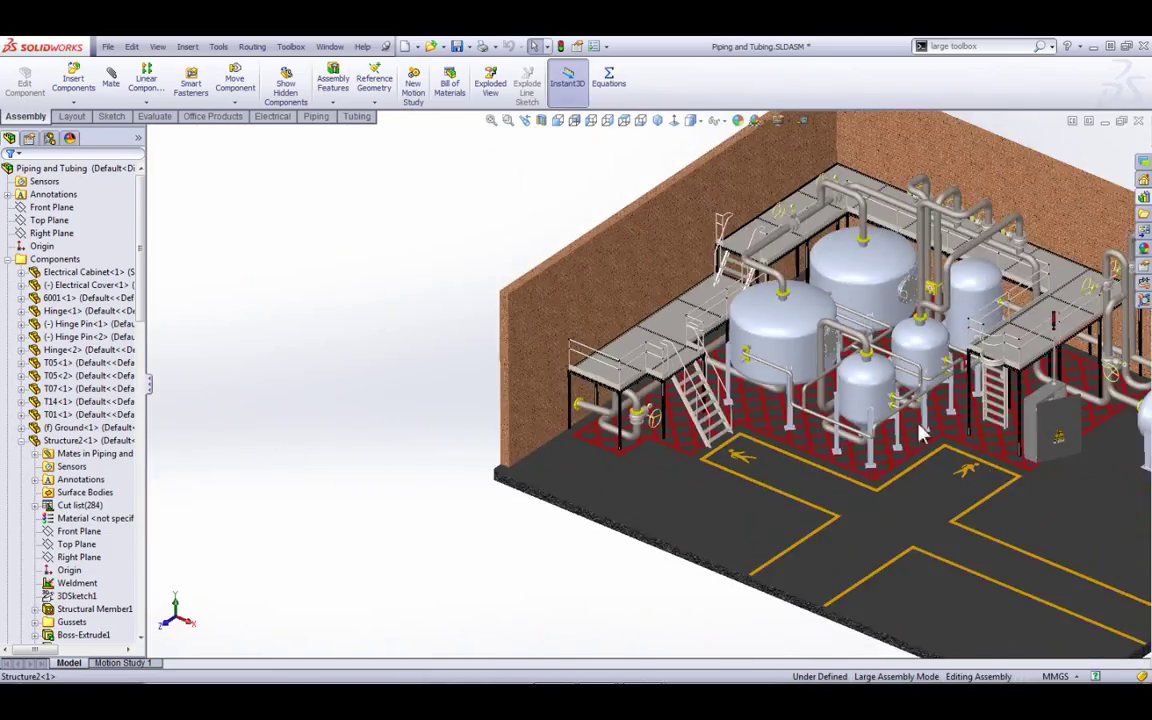
{"action": "scroll", "coordinate": [829, 370], "scroll_direction": "down", "scroll_amount": 2}
{"action": "scroll", "coordinate": [829, 370], "scroll_direction": "down", "scroll_amount": 4}
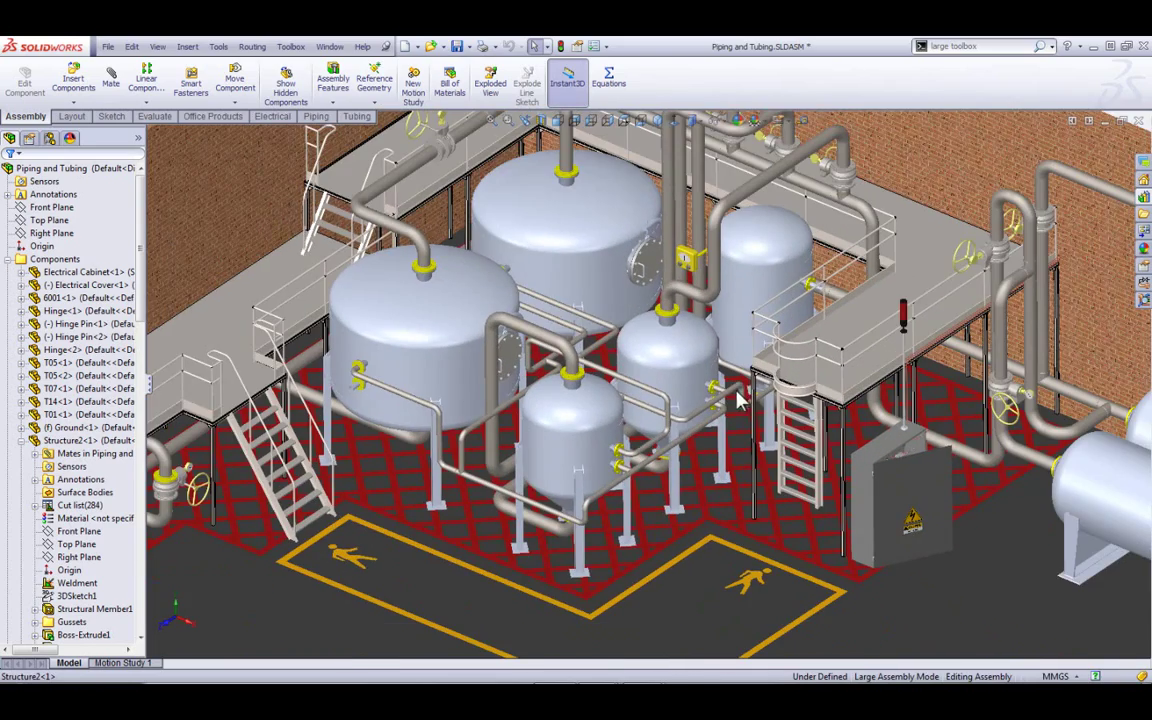
{"action": "left_click", "coordinate": [8, 260]}
{"action": "left_click", "coordinate": [8, 297]}
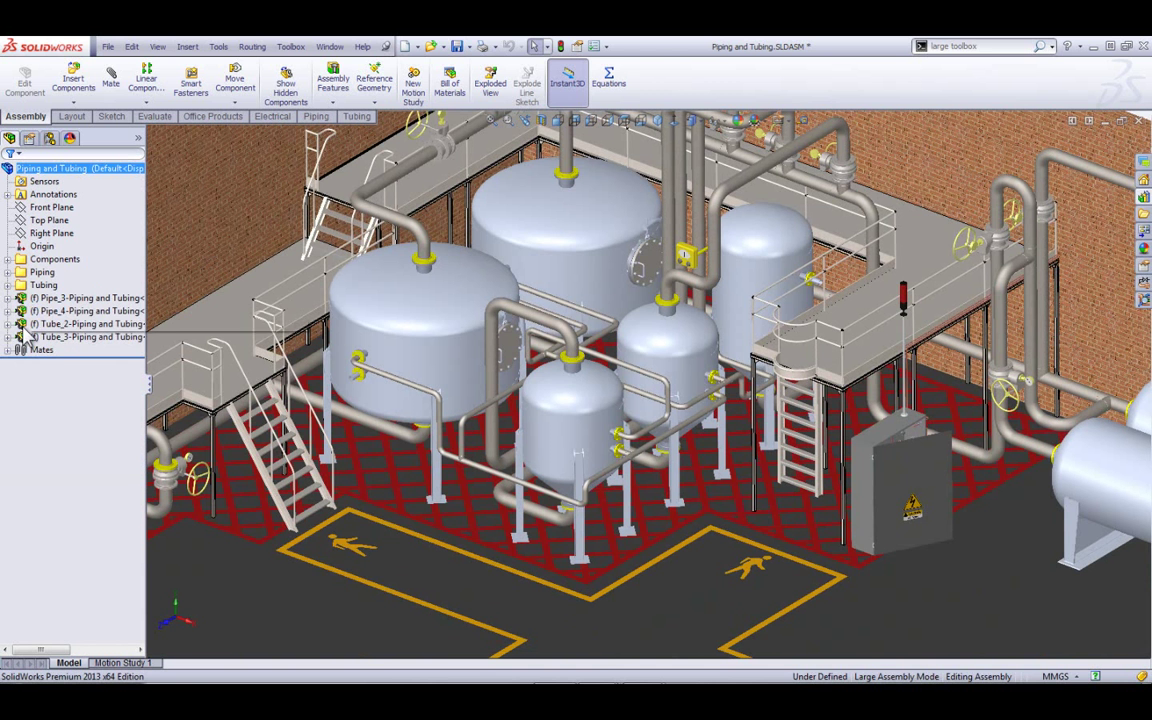
Edit Pipe_4's route and start Auto Route in Route along geometry mode.
{"action": "right_click", "coordinate": [65, 314]}
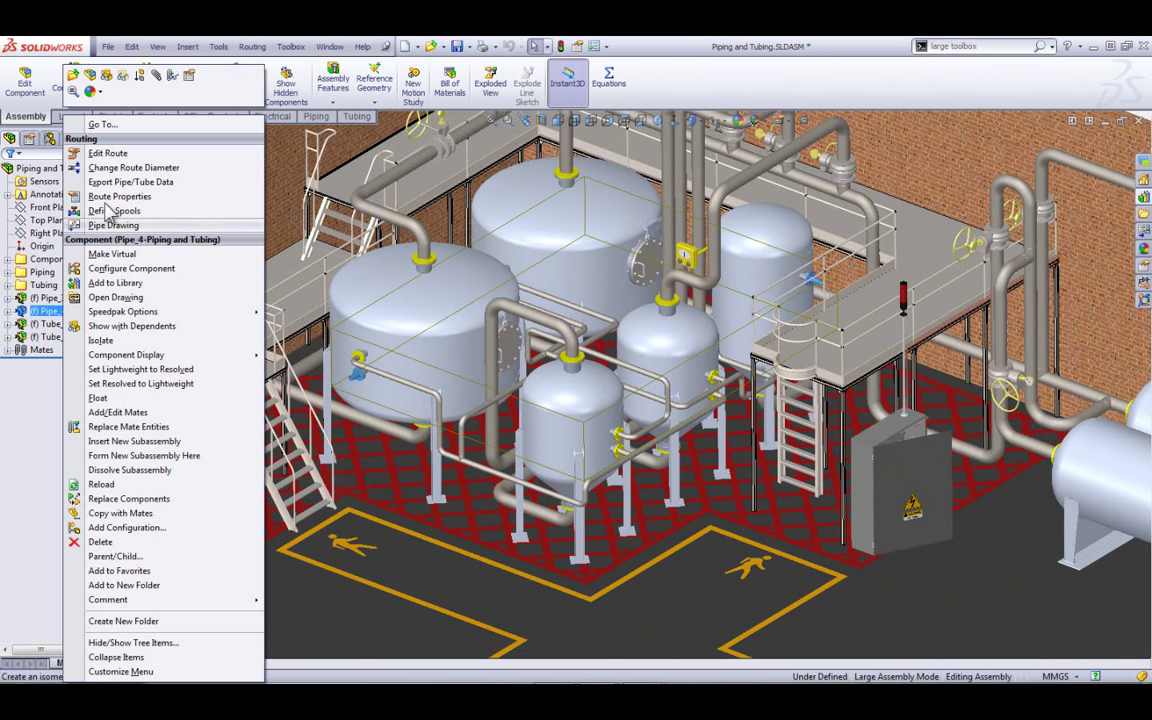
{"action": "left_click", "coordinate": [105, 151]}
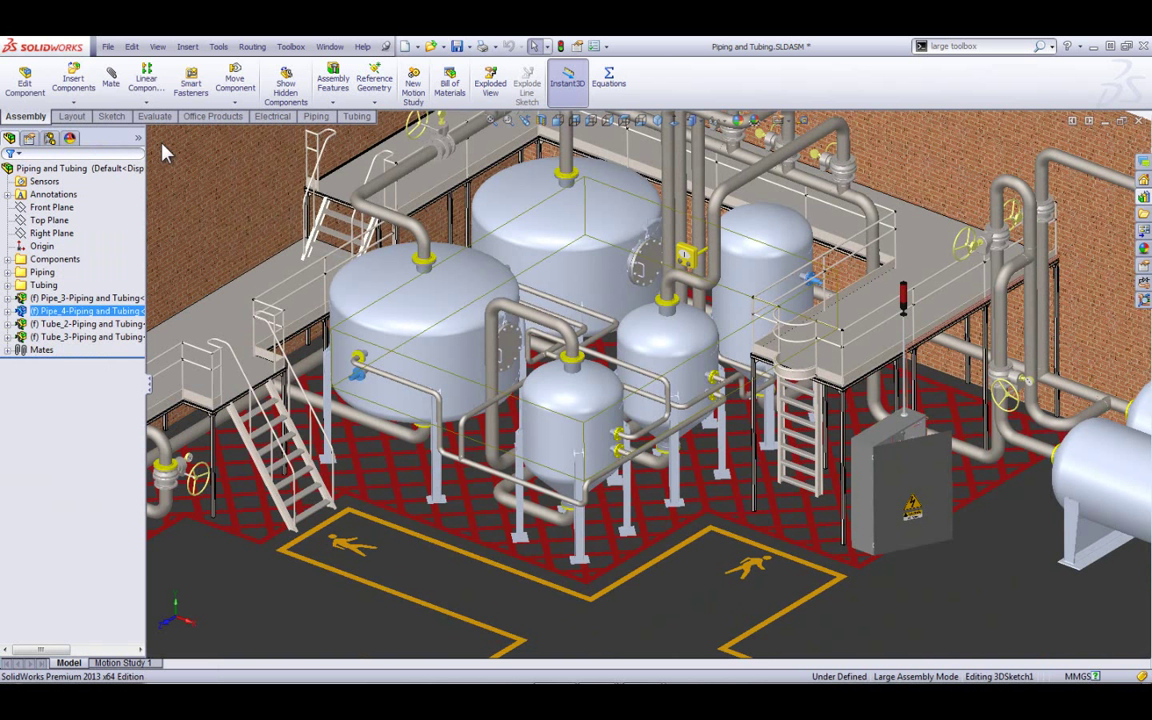
{"action": "left_click", "coordinate": [313, 119]}
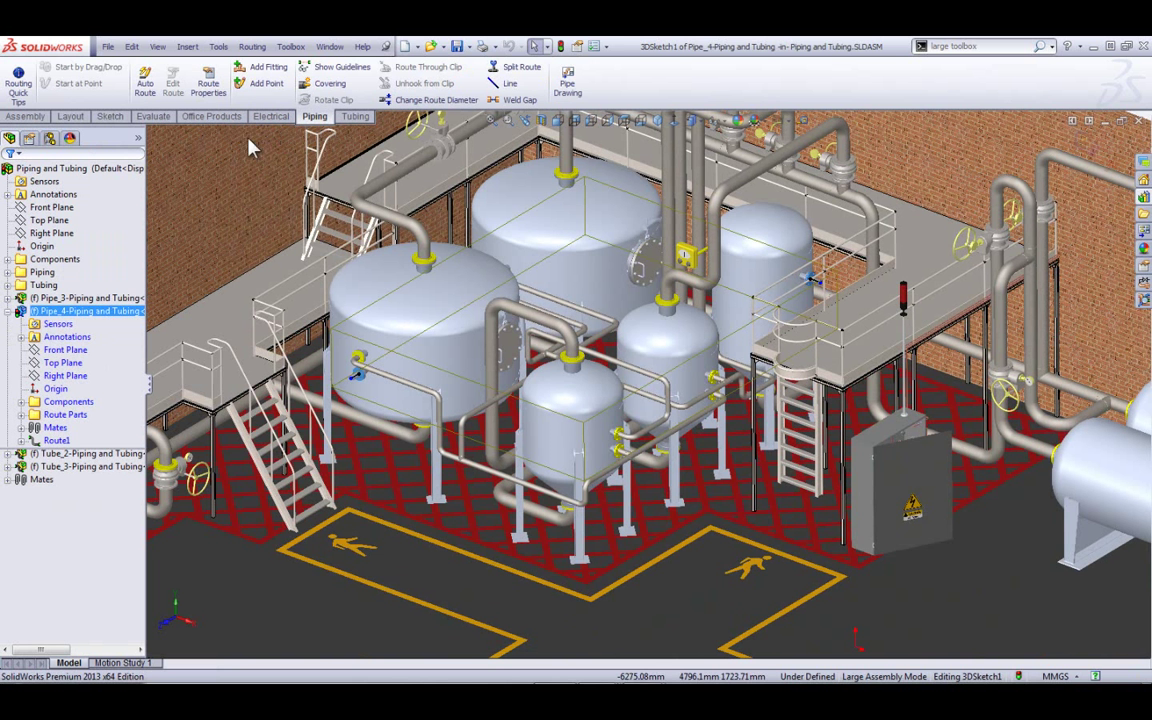
{"action": "left_click", "coordinate": [145, 85]}
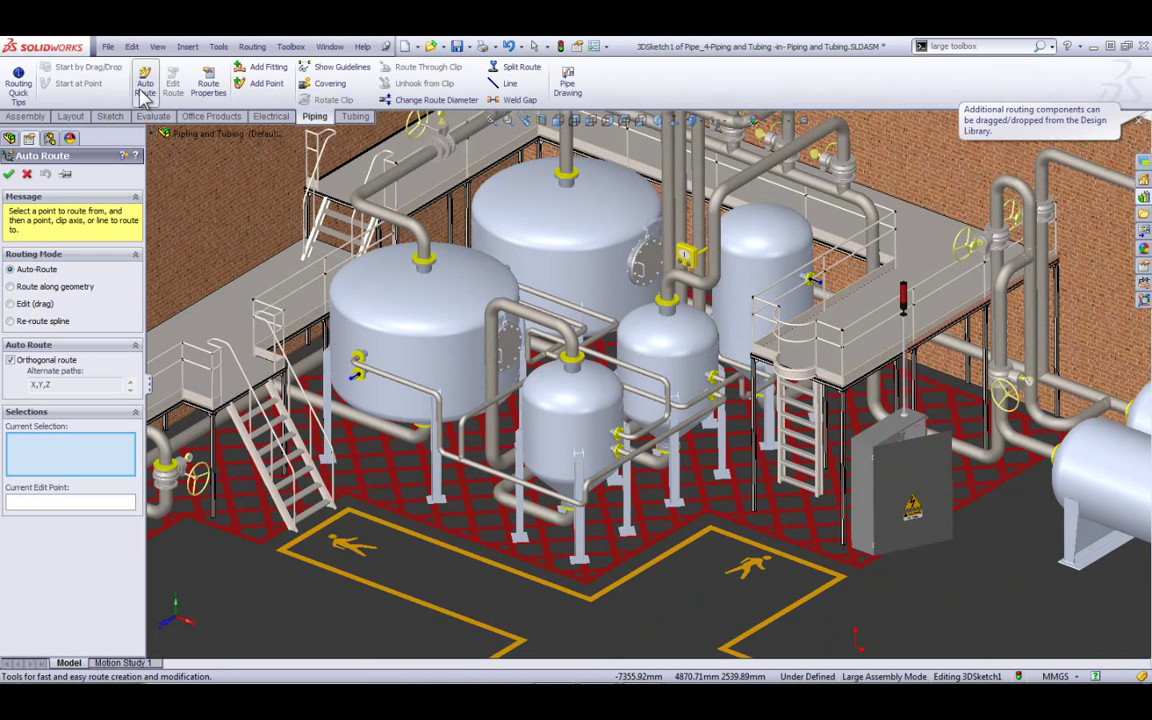
{"action": "left_click", "coordinate": [45, 287]}
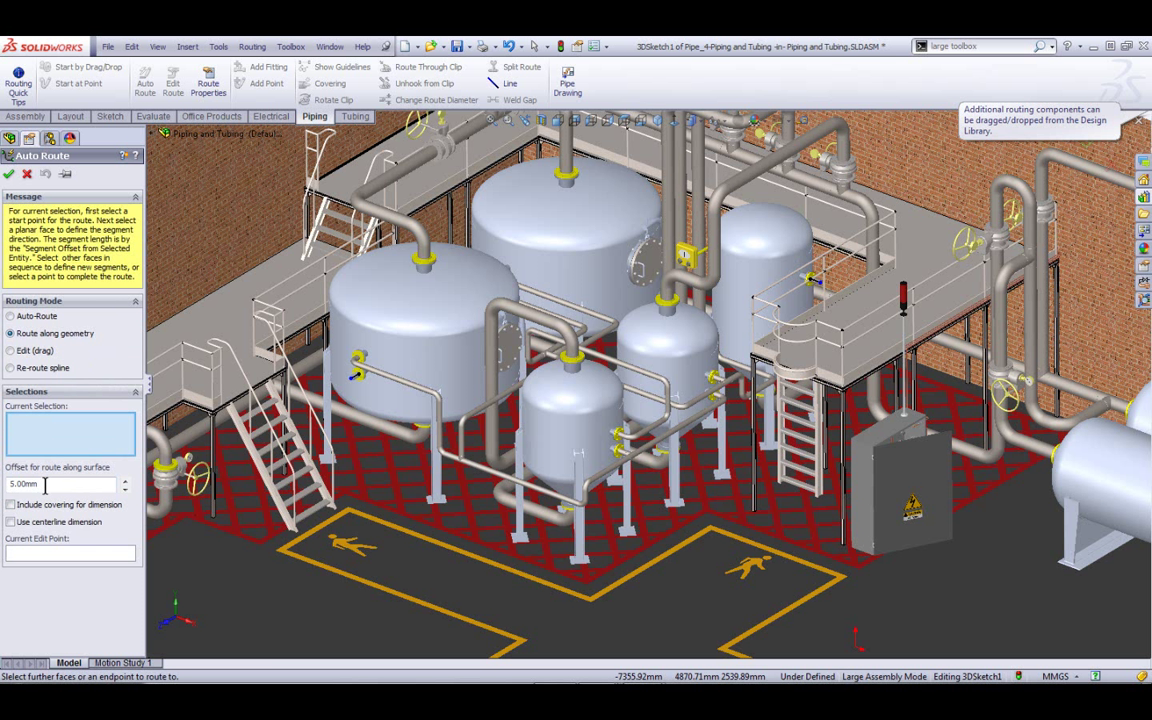
Try a first route from the tank nozzle down to the floor, then clear those selections.
{"action": "left_click", "coordinate": [351, 384]}
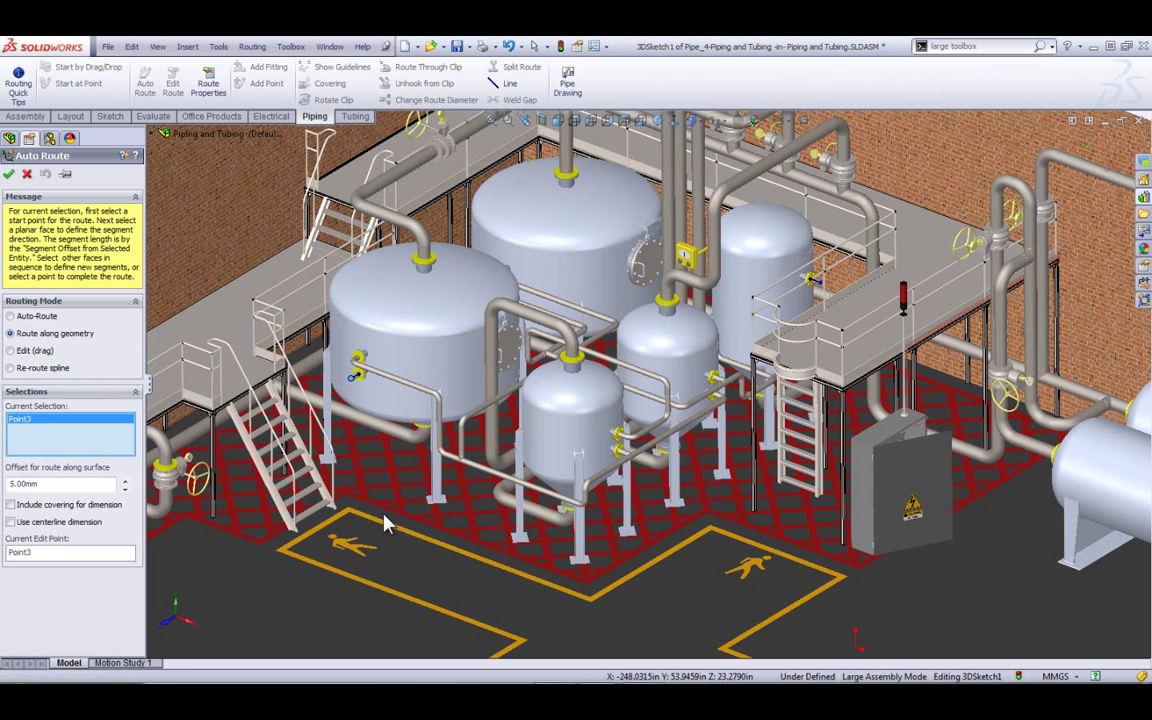
{"action": "left_click", "coordinate": [356, 494]}
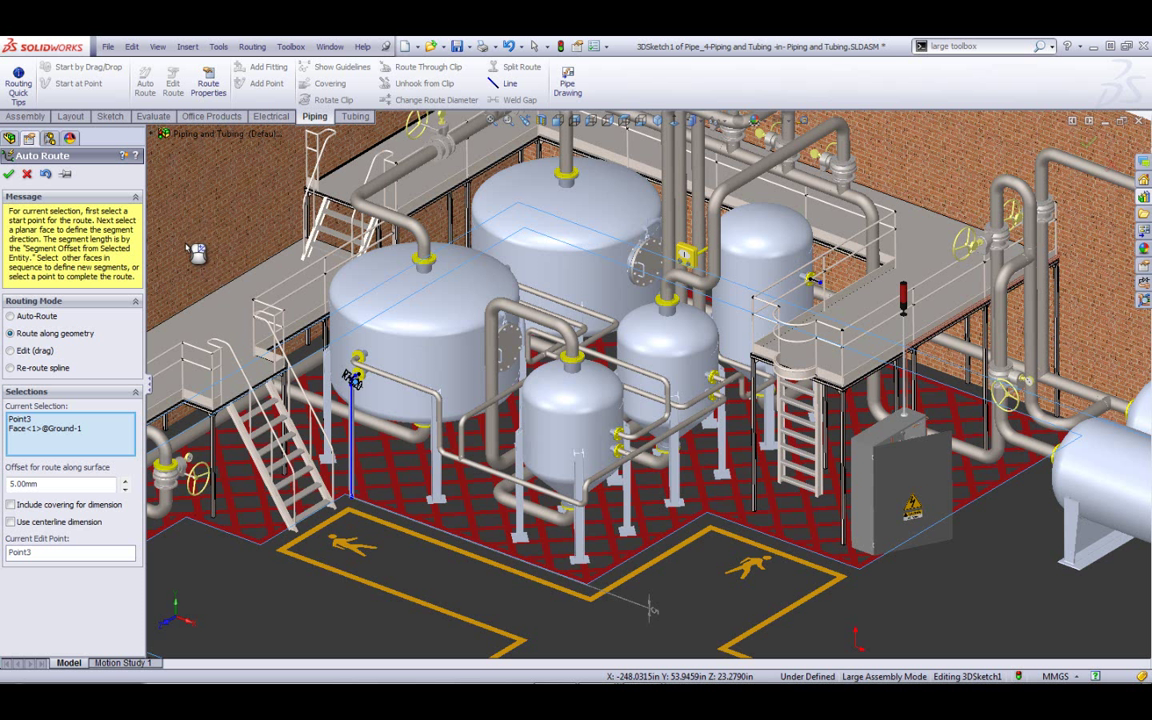
{"action": "left_click", "coordinate": [170, 425]}
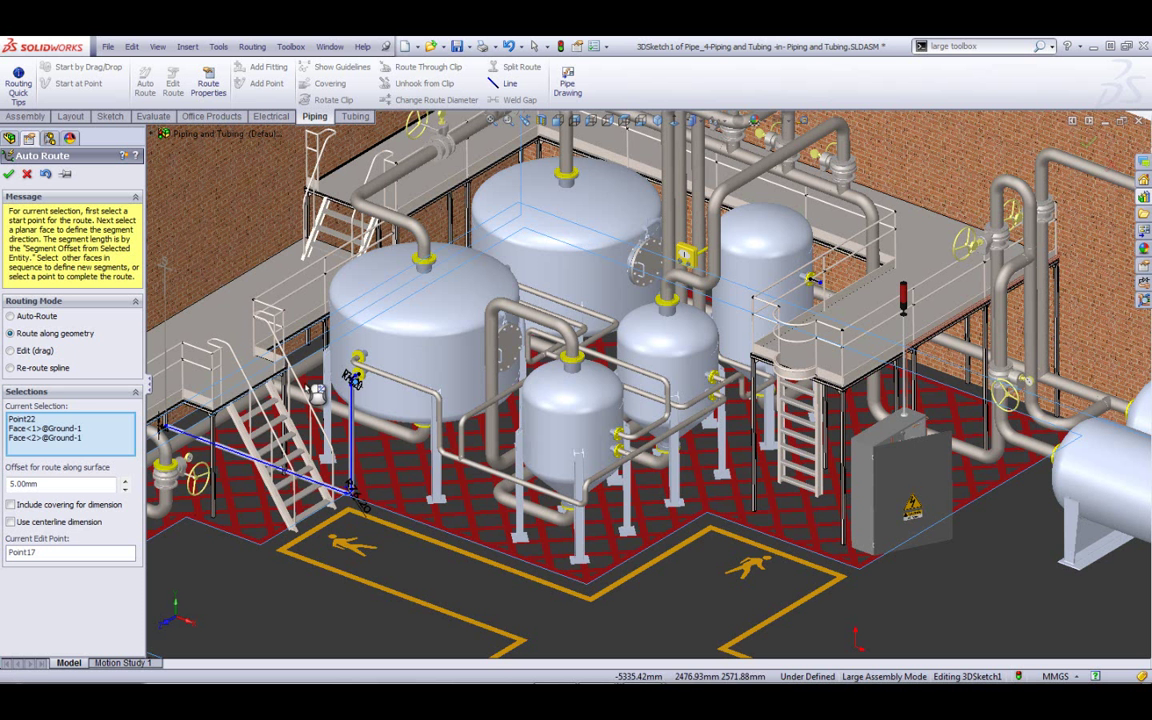
{"action": "right_click", "coordinate": [118, 440]}
{"action": "left_click", "coordinate": [150, 442]}
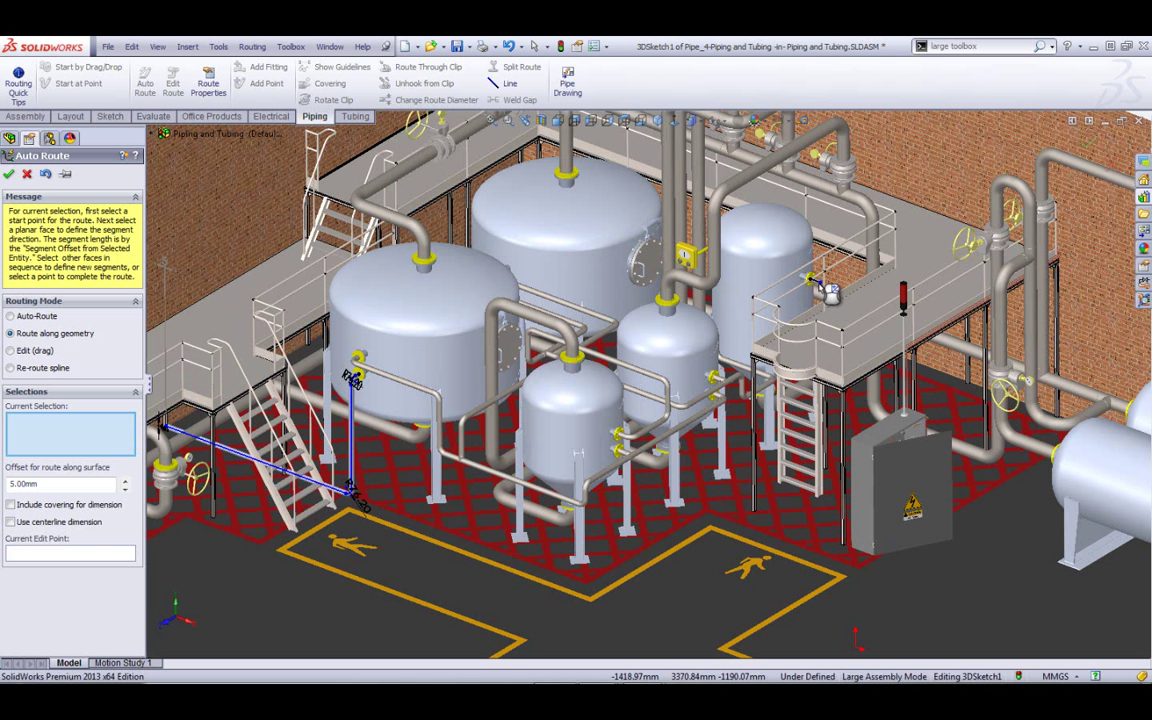
Route the pipe from the platform point down, along the floor faces, to the stair point, and accept.
{"action": "left_click", "coordinate": [819, 286]}
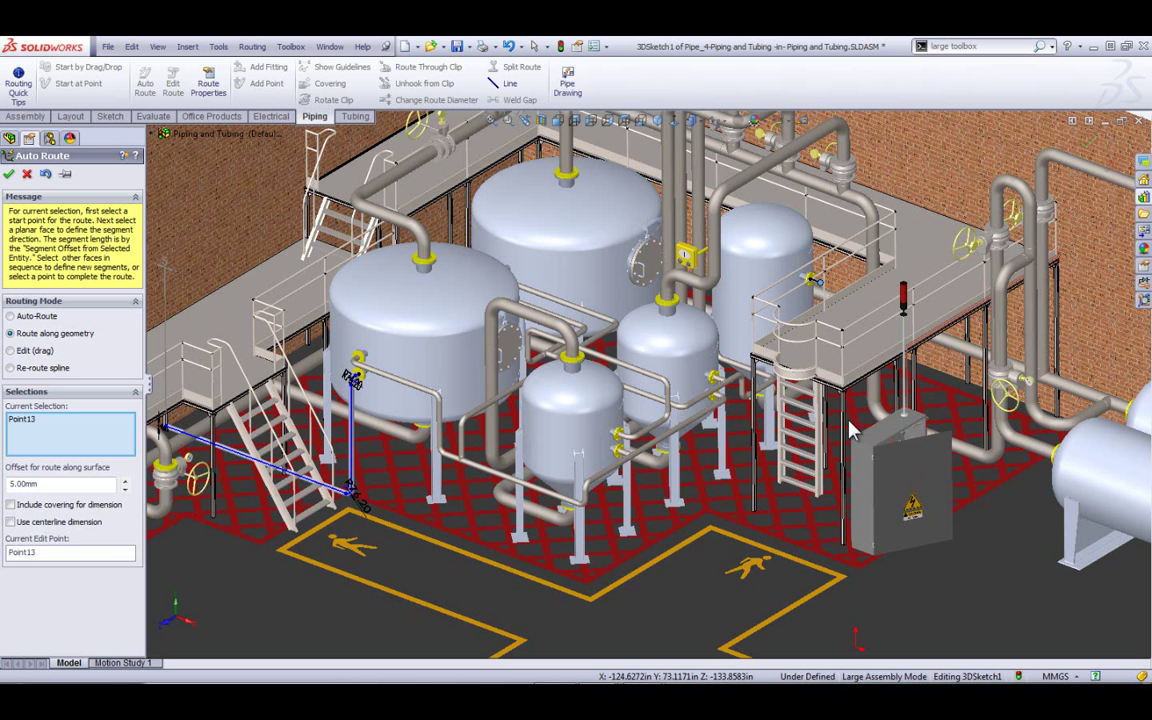
{"action": "left_click", "coordinate": [830, 448]}
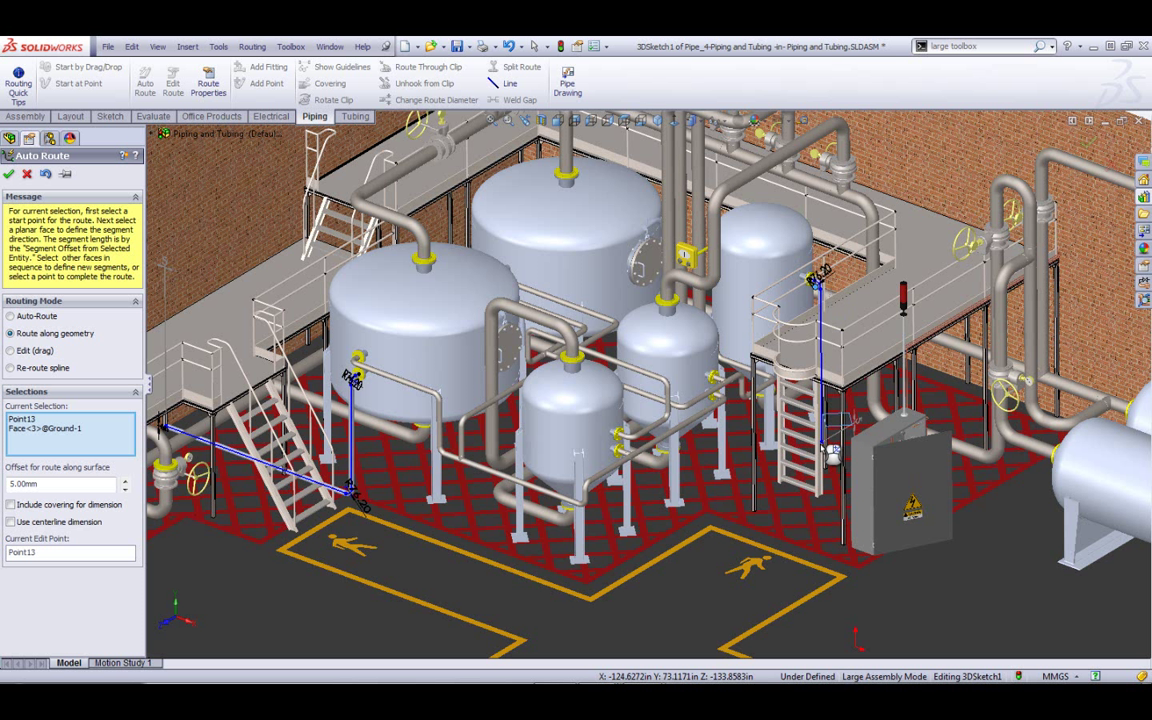
{"action": "left_click", "coordinate": [960, 197]}
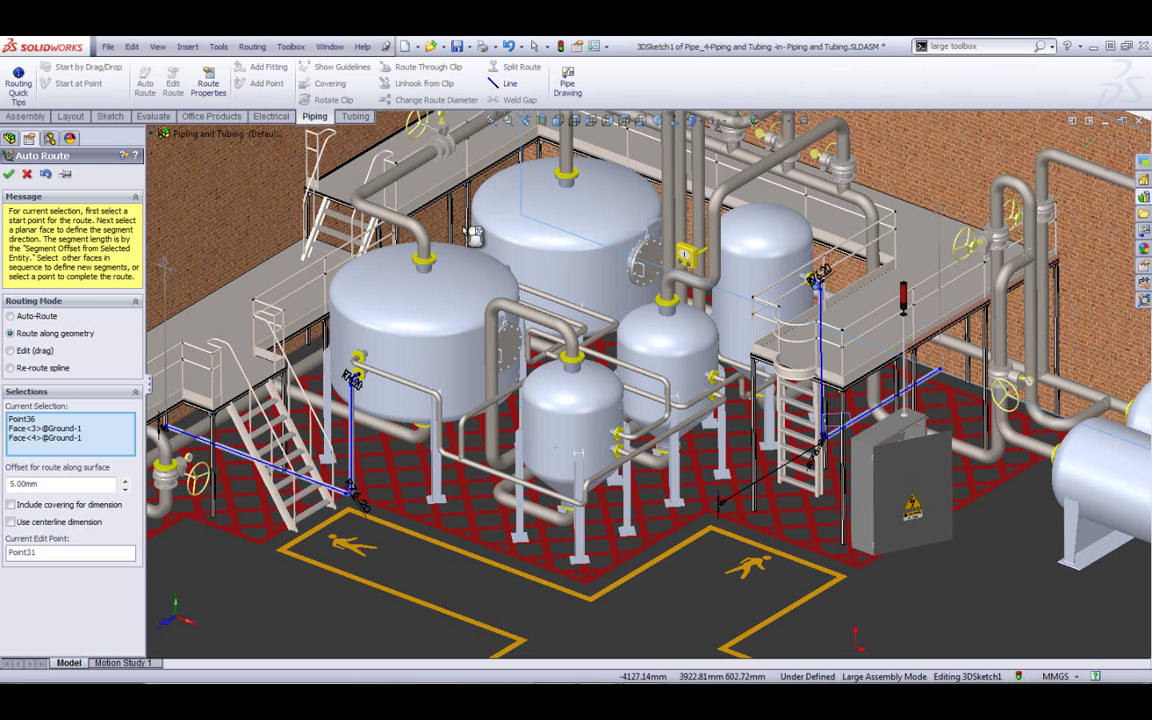
{"action": "left_click", "coordinate": [238, 200]}
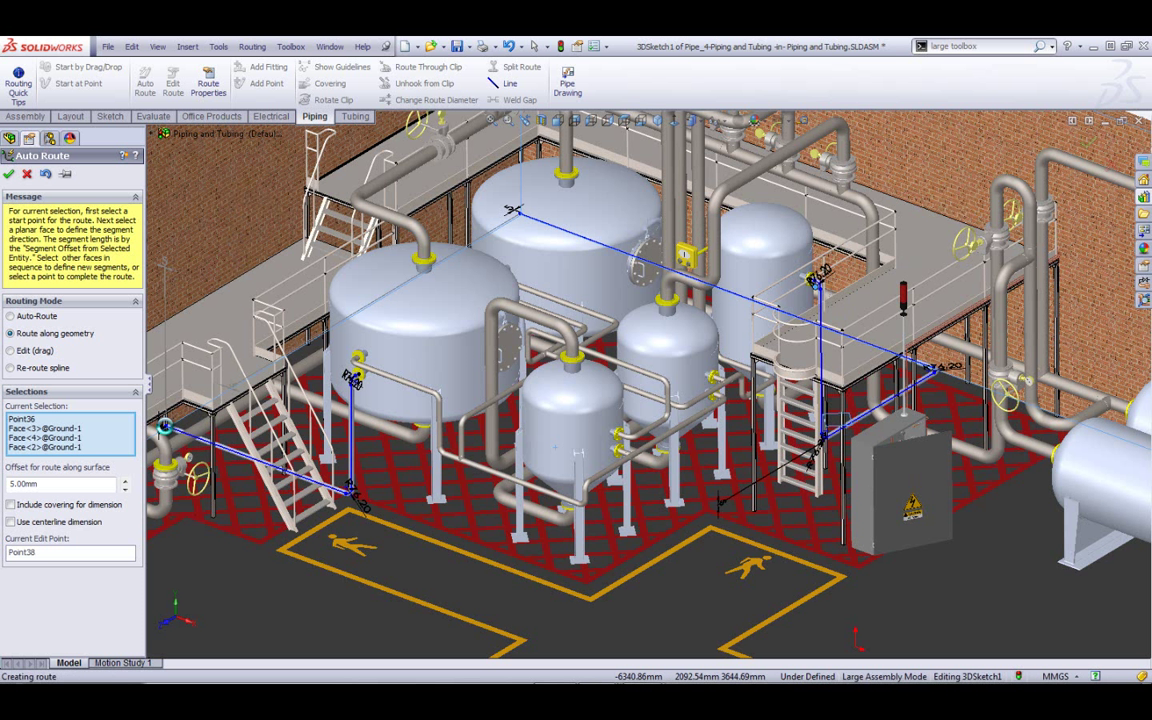
{"action": "left_click", "coordinate": [170, 431]}
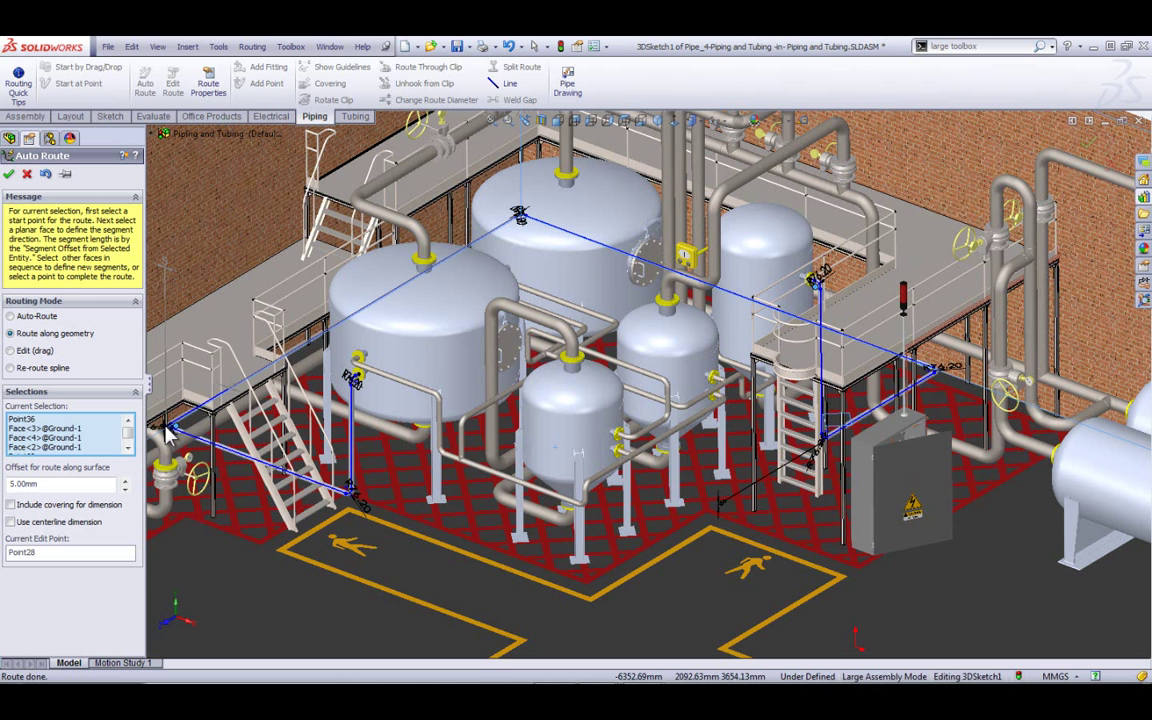
{"action": "left_click", "coordinate": [10, 173]}
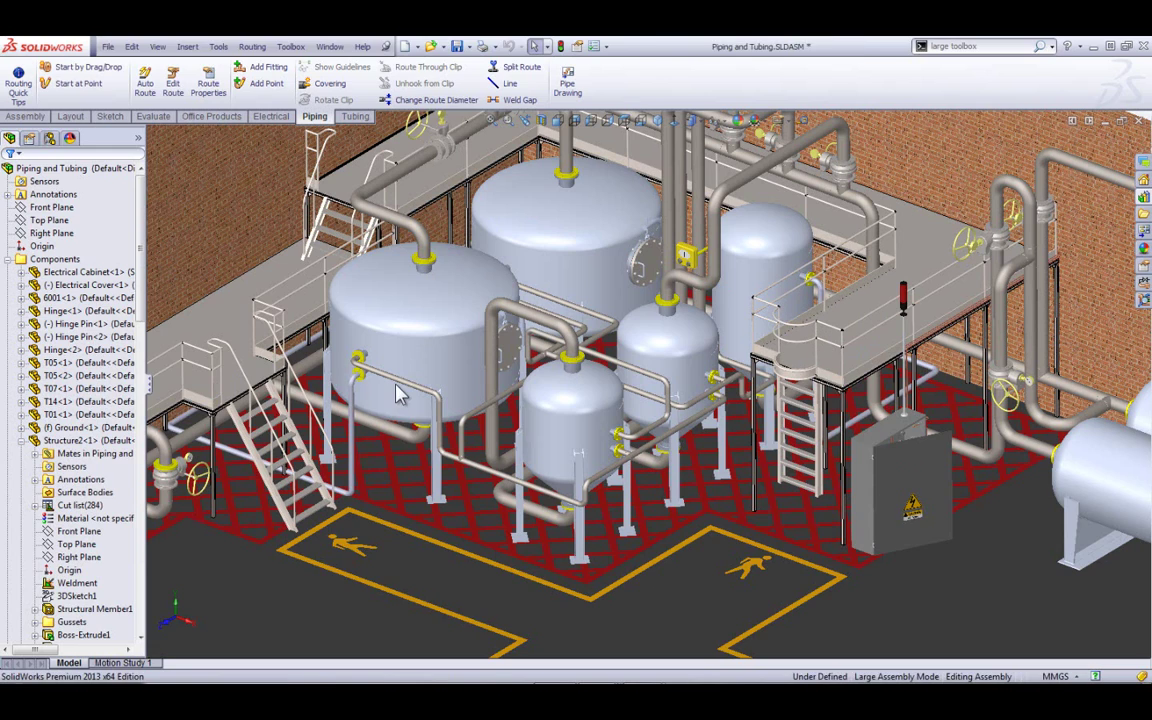
Swing the electrical cabinet's cover open on its hinge and zoom in on the tubing inside.
{"action": "scroll", "coordinate": [520, 355], "scroll_direction": "down", "scroll_amount": 5}
{"action": "middle_click_drag", "start_coordinate": [569, 365], "coordinate": [677, 350]}
{"action": "key", "text": "ctrl+7"}
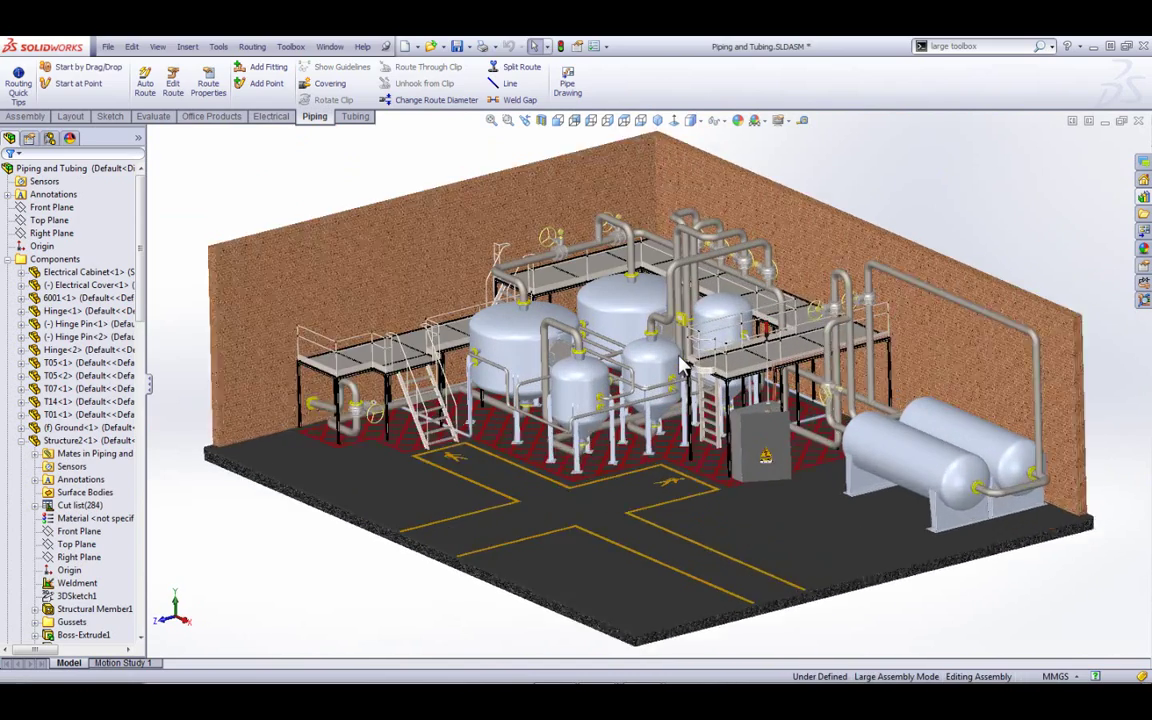
{"action": "scroll", "coordinate": [683, 368], "scroll_direction": "up", "scroll_amount": 5}
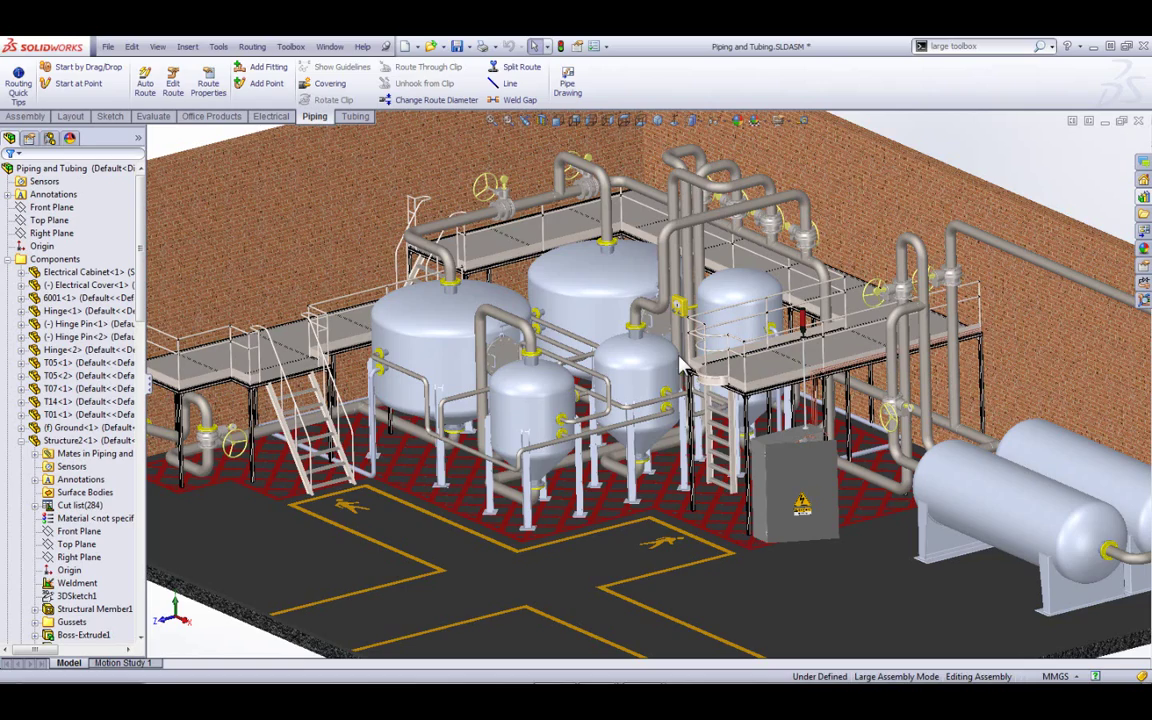
{"action": "scroll", "coordinate": [920, 505], "scroll_direction": "up", "scroll_amount": 8}
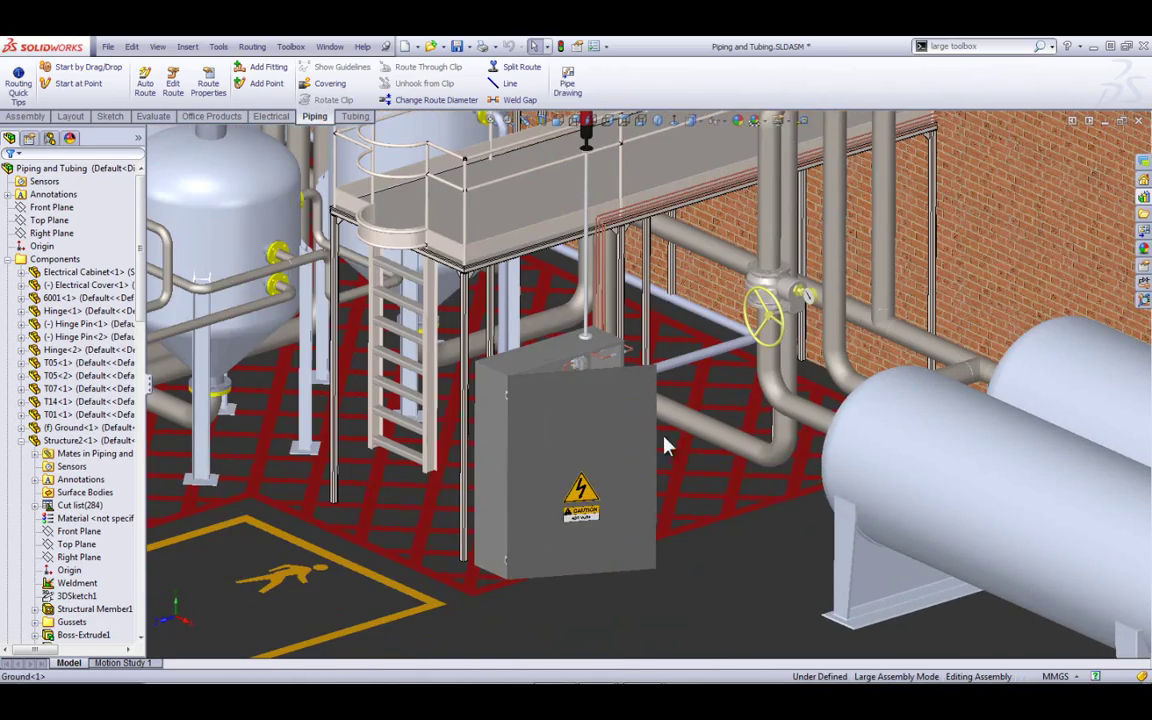
{"action": "left_click_drag", "start_coordinate": [560, 420], "coordinate": [419, 476]}
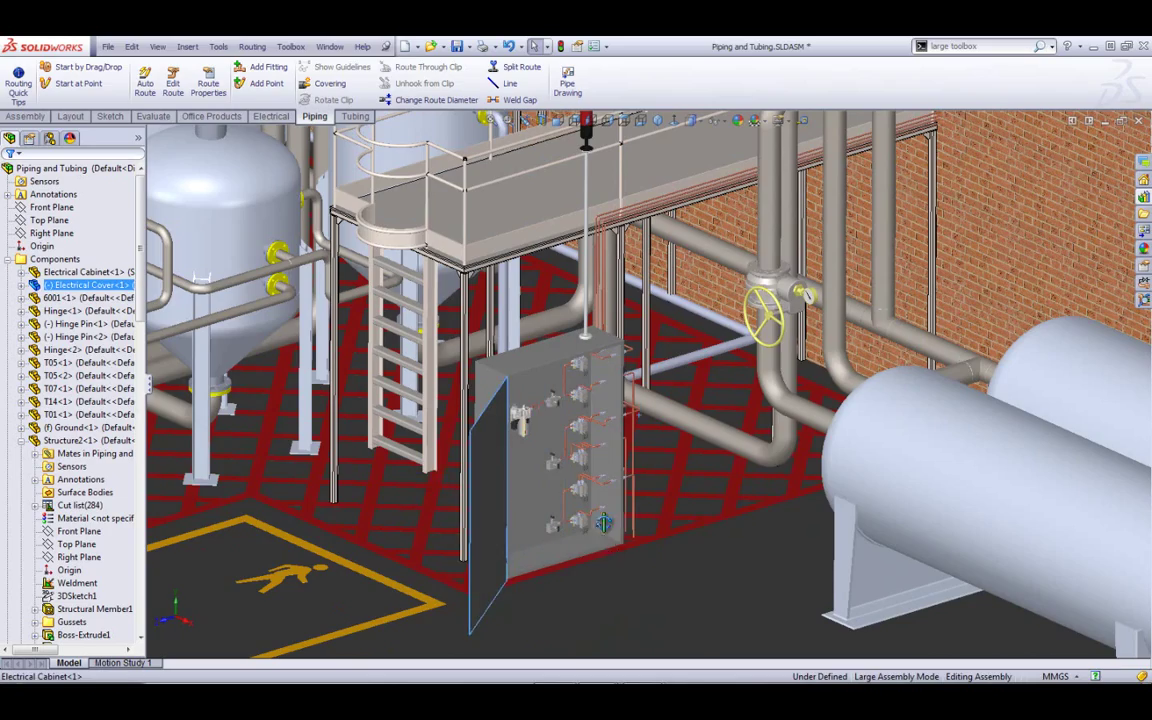
{"action": "middle_click_drag", "start_coordinate": [604, 522], "coordinate": [542, 399]}
{"action": "scroll", "coordinate": [560, 430], "scroll_direction": "up", "scroll_amount": 5}
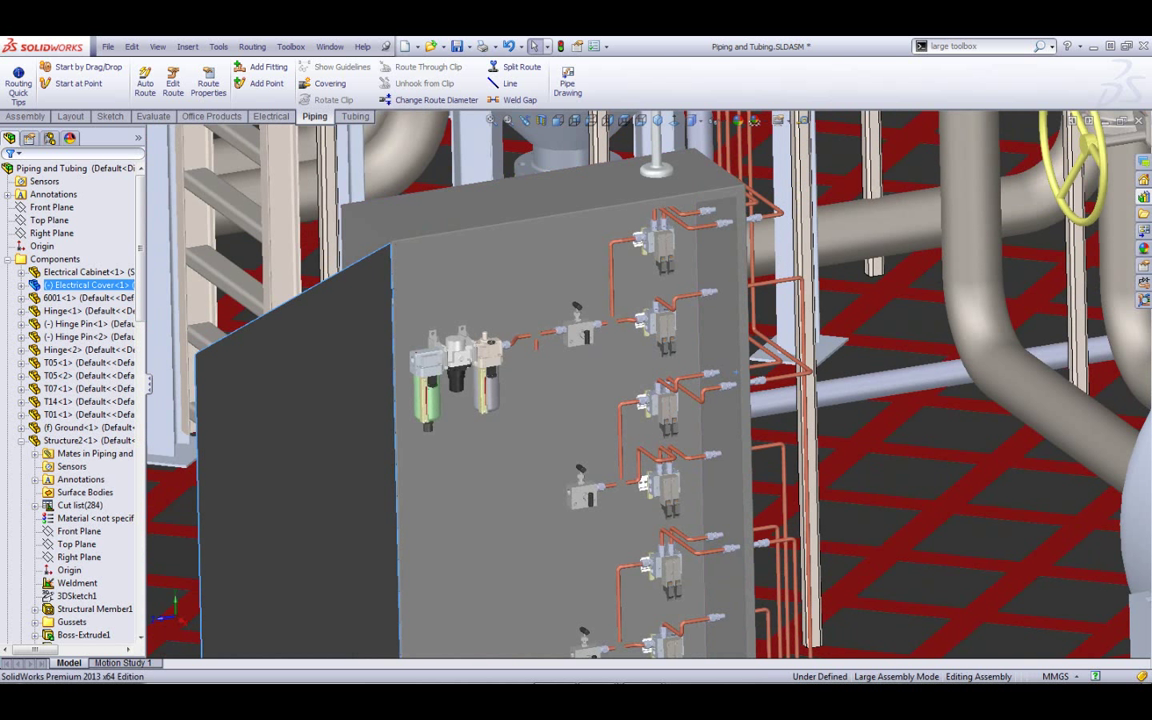
Import Tubing Pnid.xml in the Piping and Instrumentation pane and sort it by tubing systems.
{"action": "left_click", "coordinate": [1144, 284]}
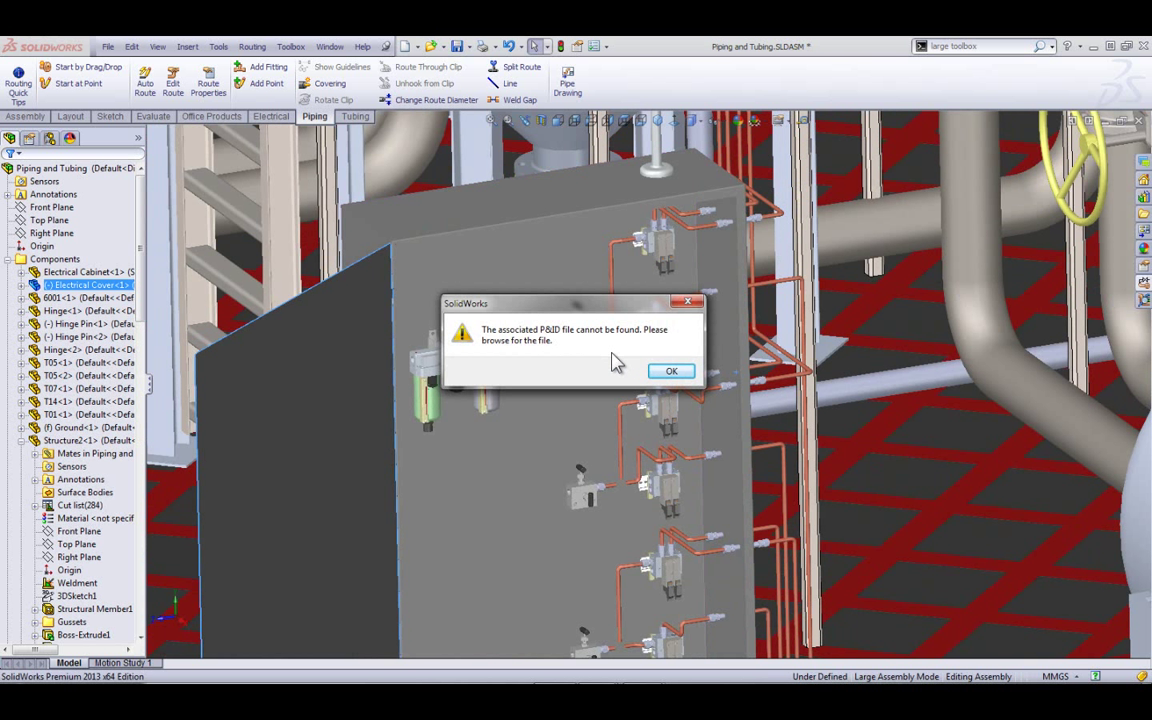
{"action": "left_click", "coordinate": [668, 371]}
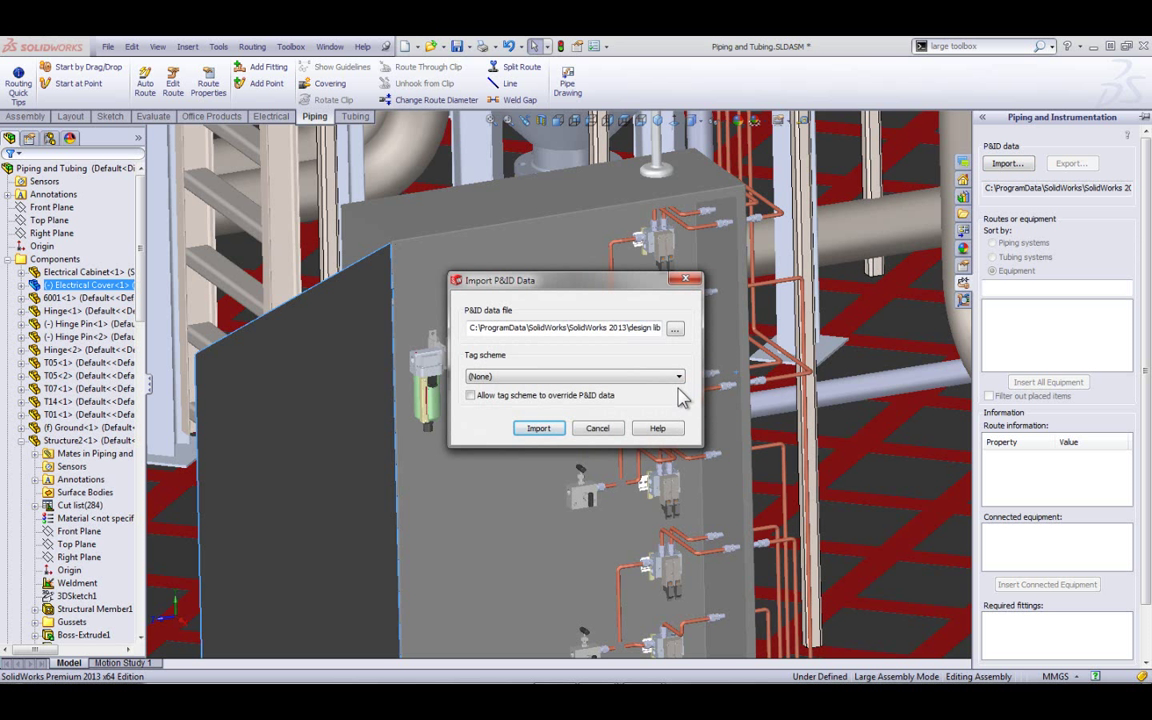
{"action": "left_click", "coordinate": [675, 330]}
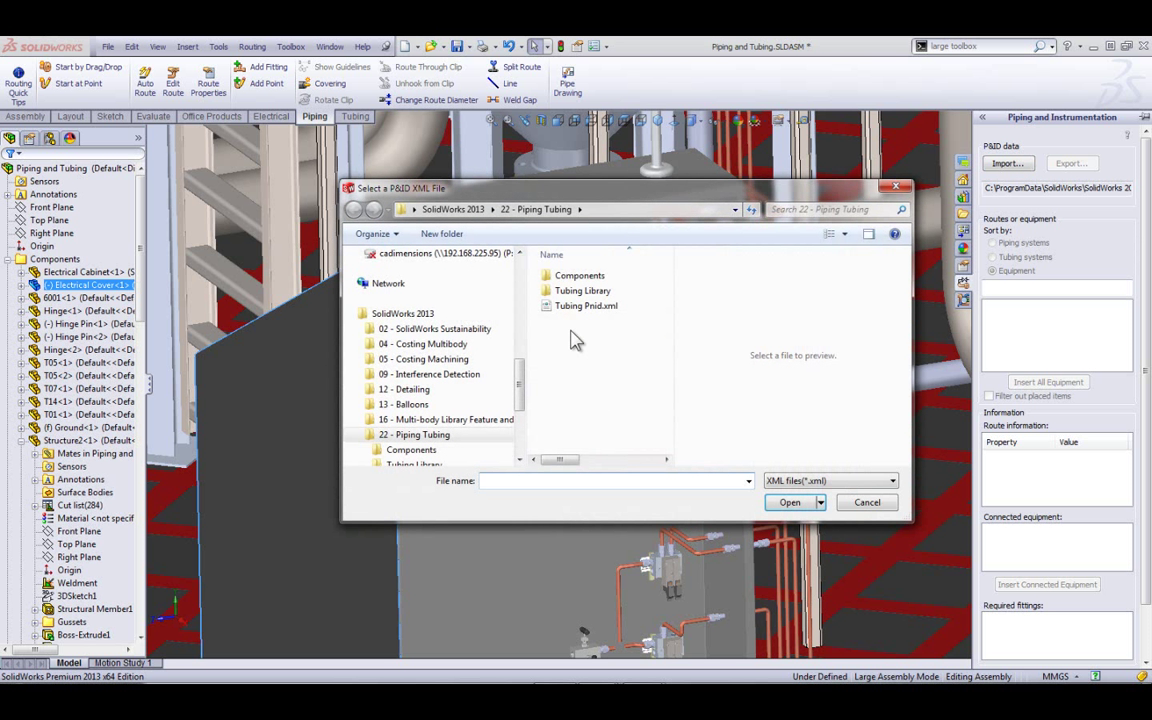
{"action": "left_click", "coordinate": [580, 310]}
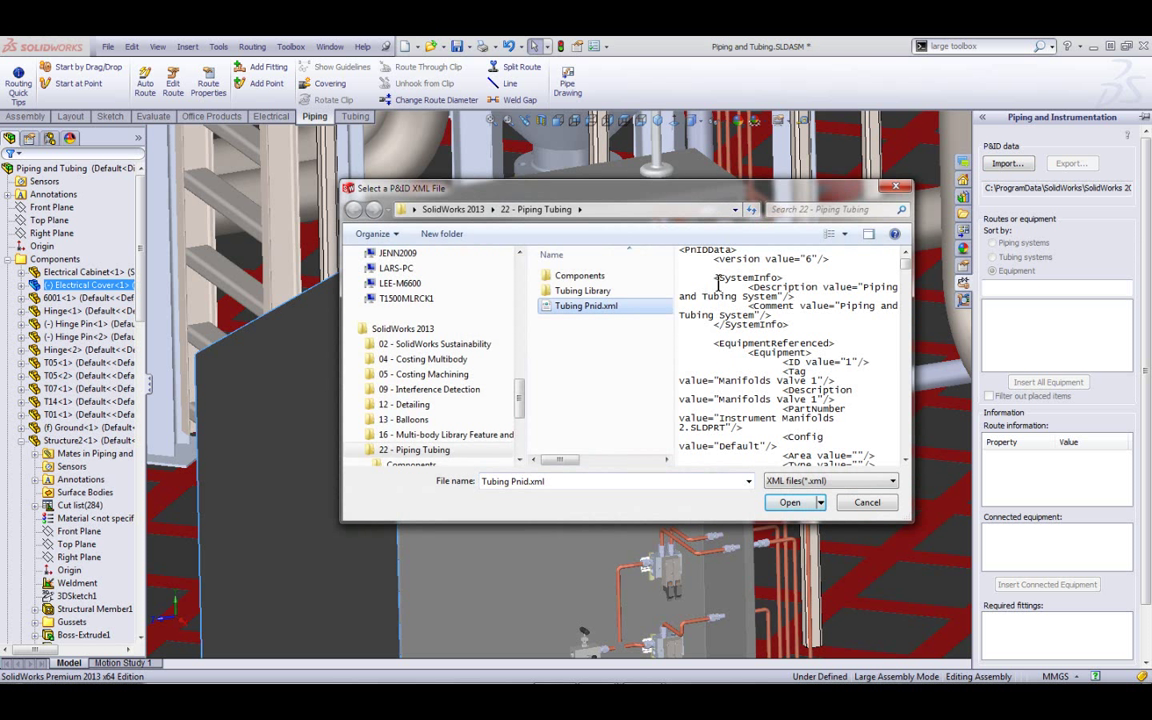
{"action": "left_click", "coordinate": [790, 502]}
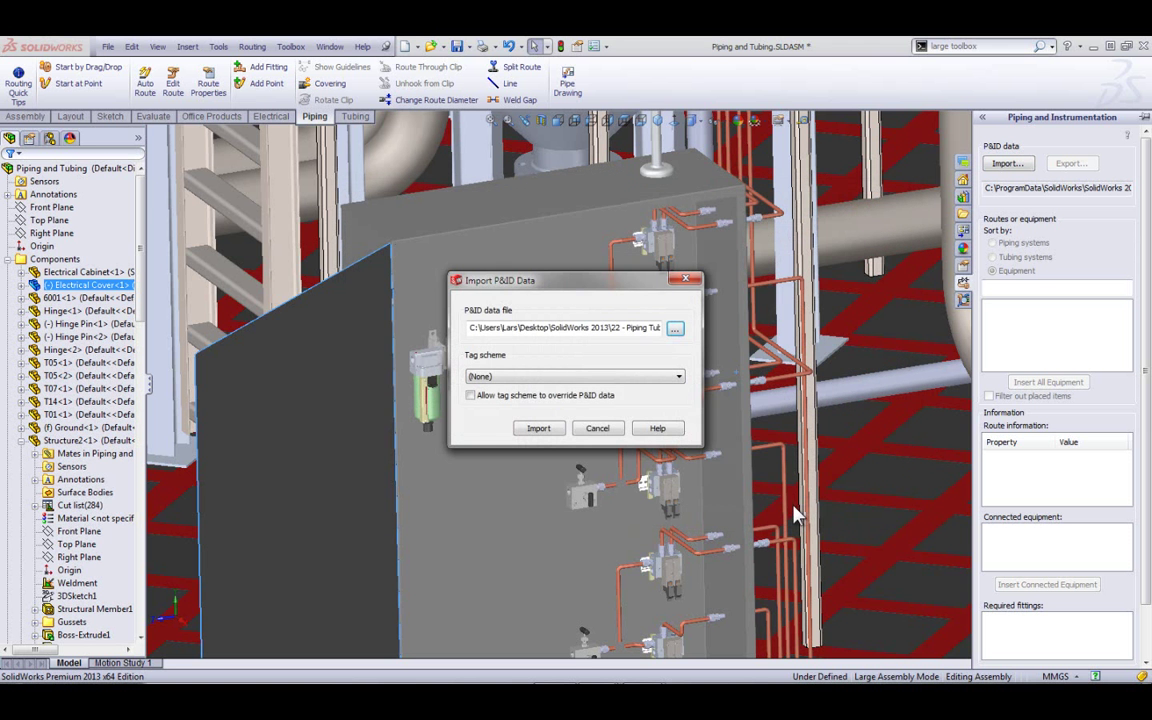
{"action": "left_click", "coordinate": [543, 429]}
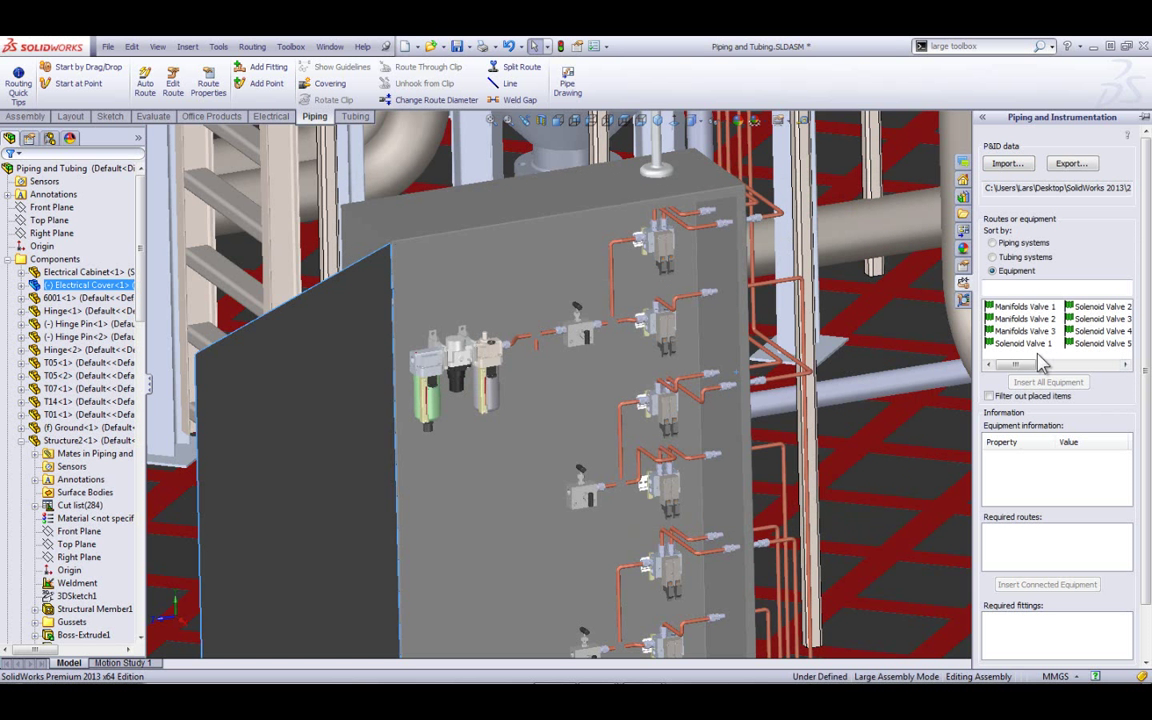
{"action": "left_click", "coordinate": [1023, 256]}
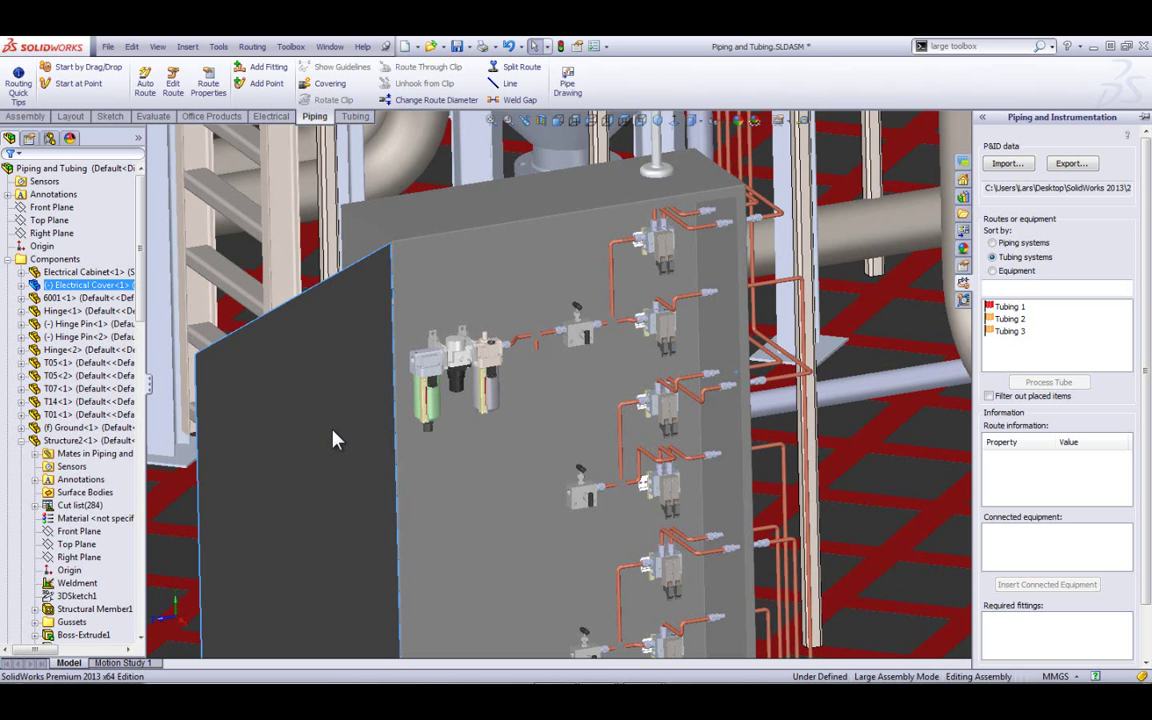
Zoom and tilt the plant view, then return to the slide show on the 'Piping & Tubing' slide.
{"action": "scroll", "coordinate": [335, 440], "scroll_direction": "up", "scroll_amount": 10}
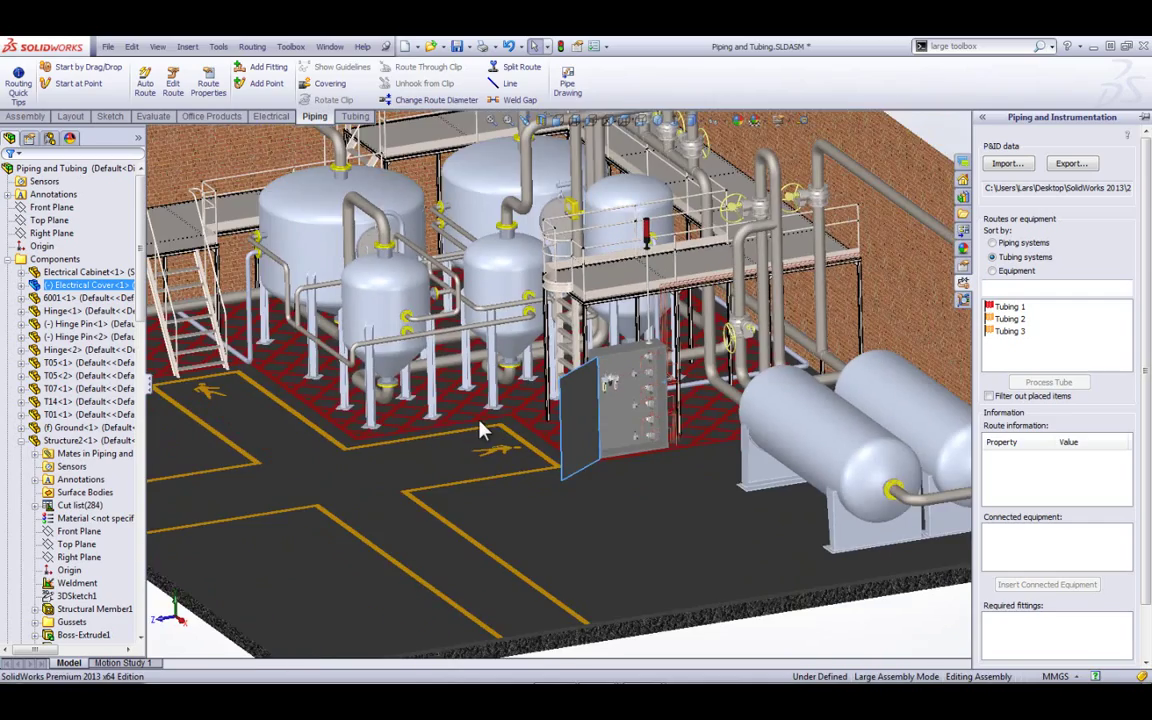
{"action": "scroll", "coordinate": [480, 430], "scroll_direction": "down", "scroll_amount": 5}
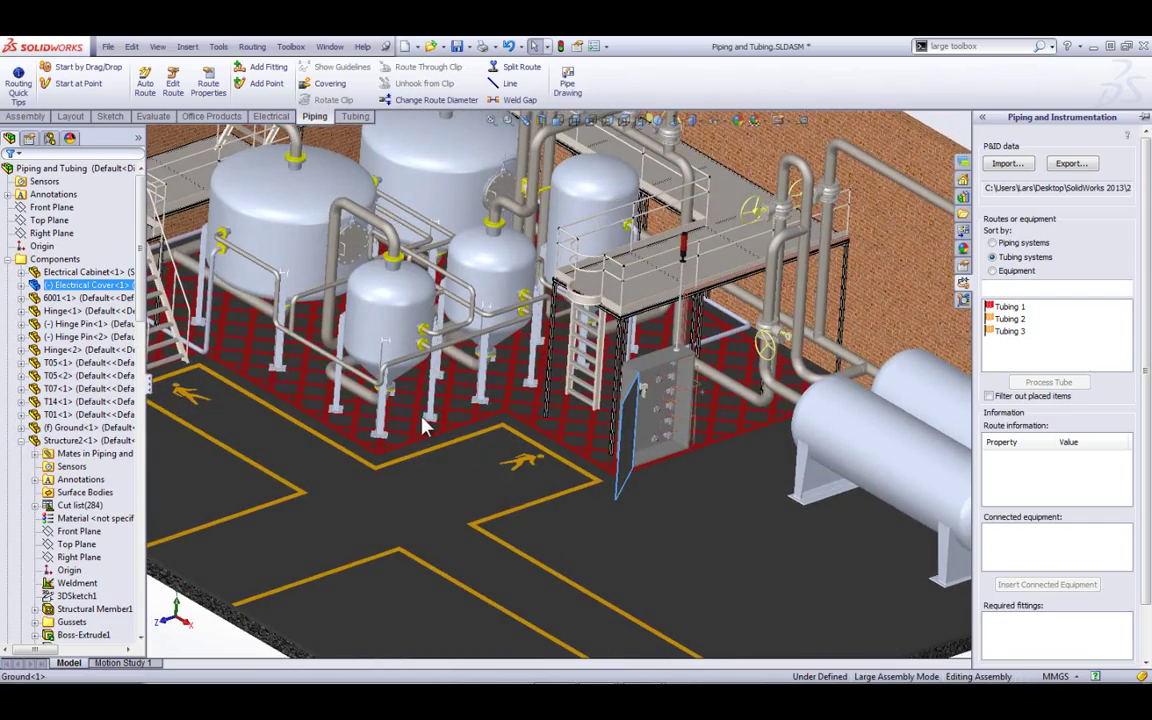
{"action": "scroll", "coordinate": [420, 420], "scroll_direction": "up", "scroll_amount": 5}
{"action": "scroll", "coordinate": [390, 320], "scroll_direction": "down", "scroll_amount": 5}
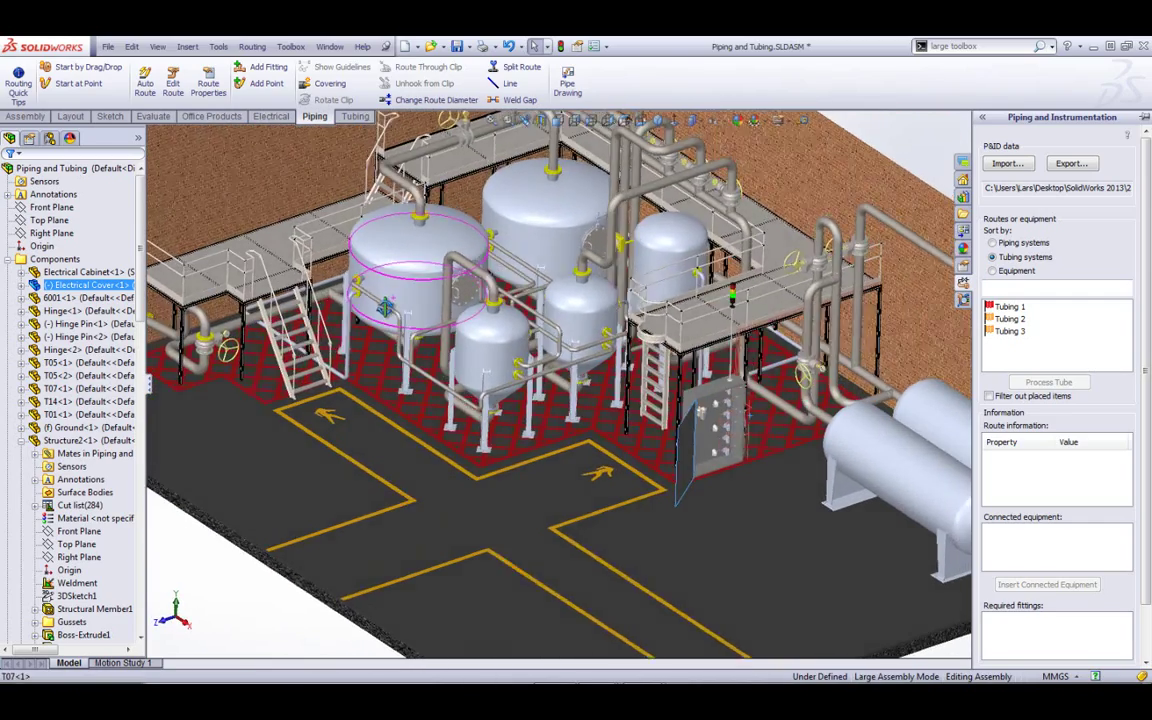
{"action": "middle_click_drag", "start_coordinate": [385, 308], "coordinate": [388, 318]}
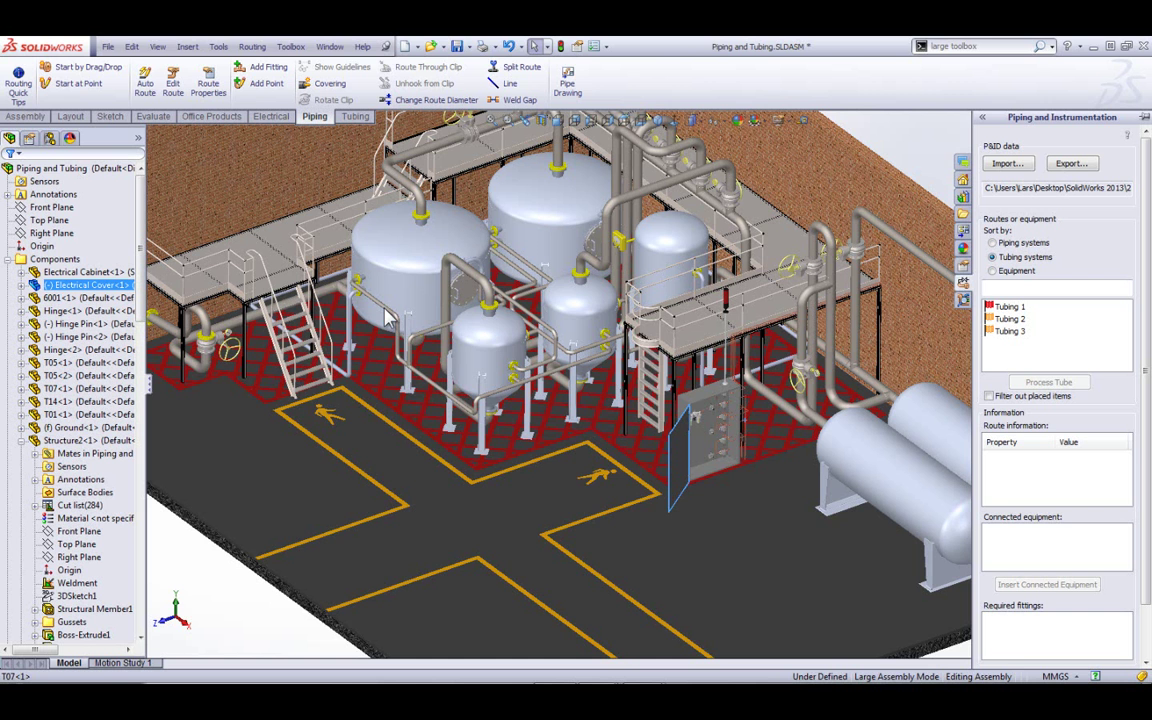
{"action": "key", "text": "alt+Tab"}
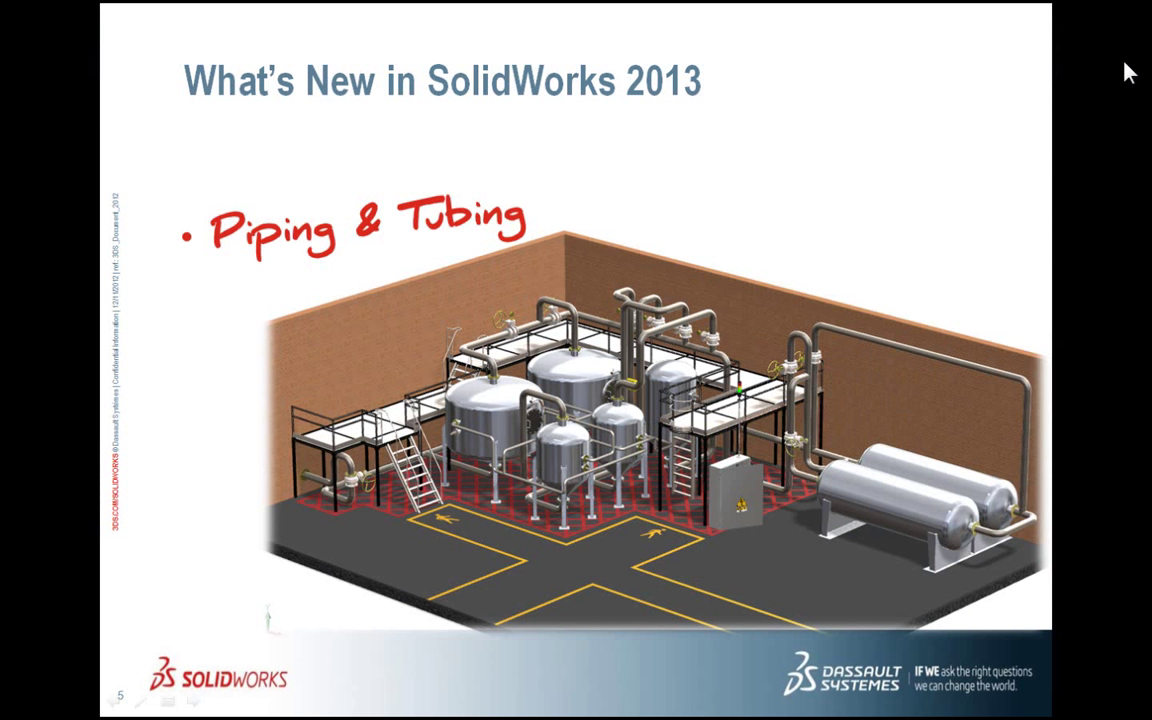
Advance through the 'Stay Tuned… Next time' slide to the closing 'Thank You!' slide.
{"action": "key", "text": "Right"}
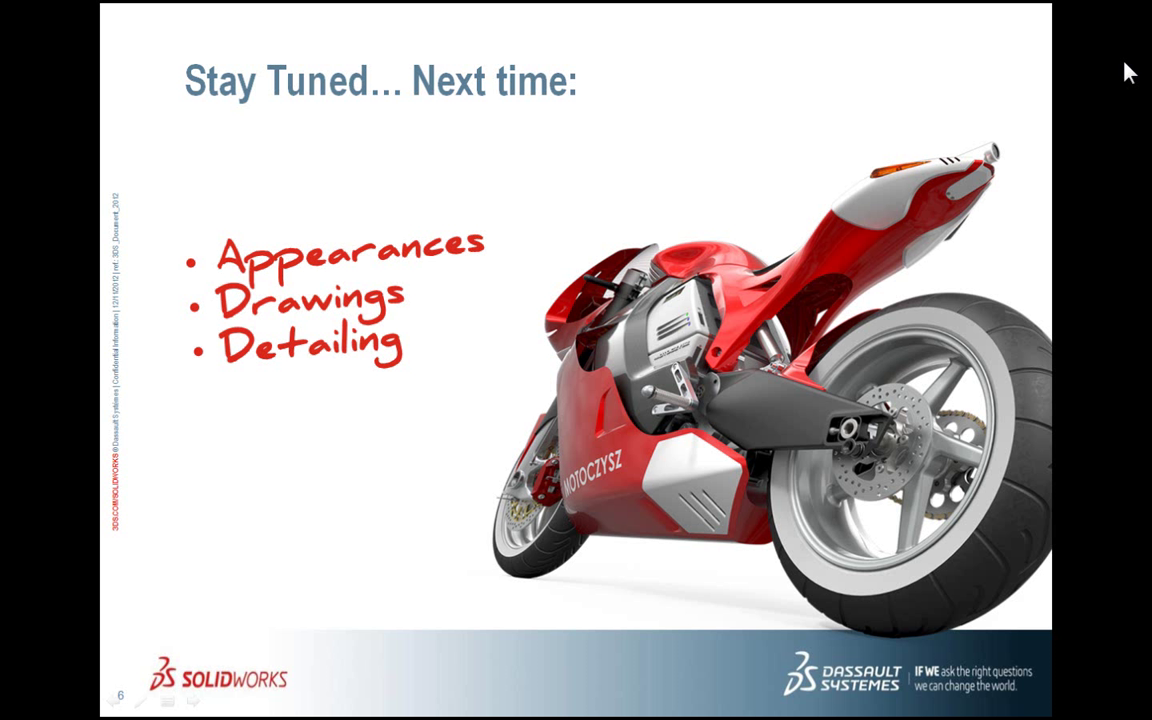
{"action": "key", "text": "Right"}
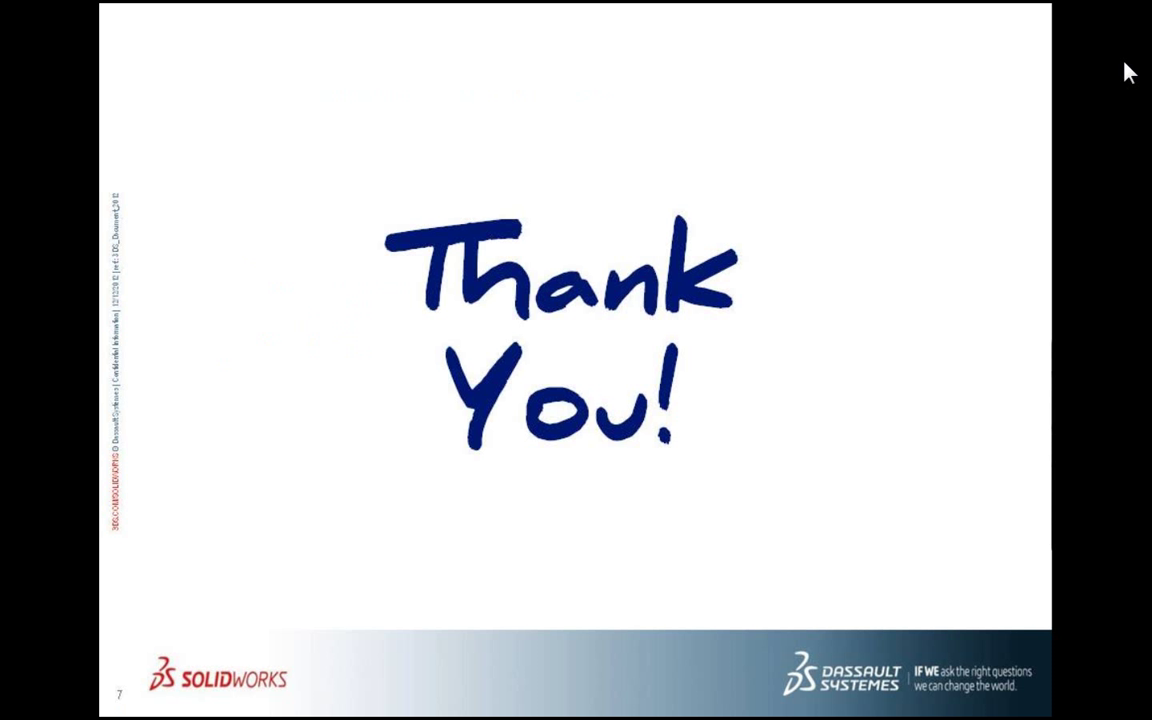